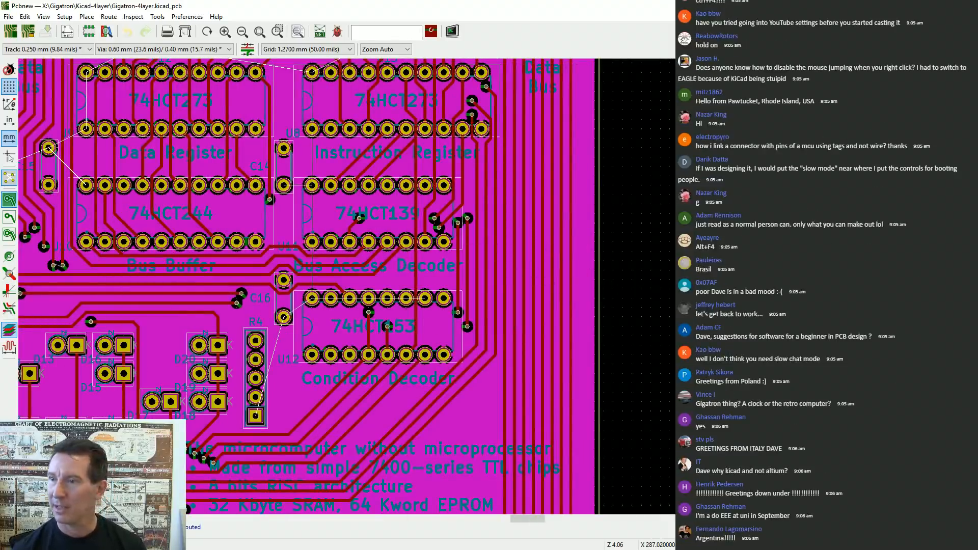
Survey the board's routing from the decoder chips across to the arithmetic and logic unit and the control unit
scroll(308, 249, "down", 2)
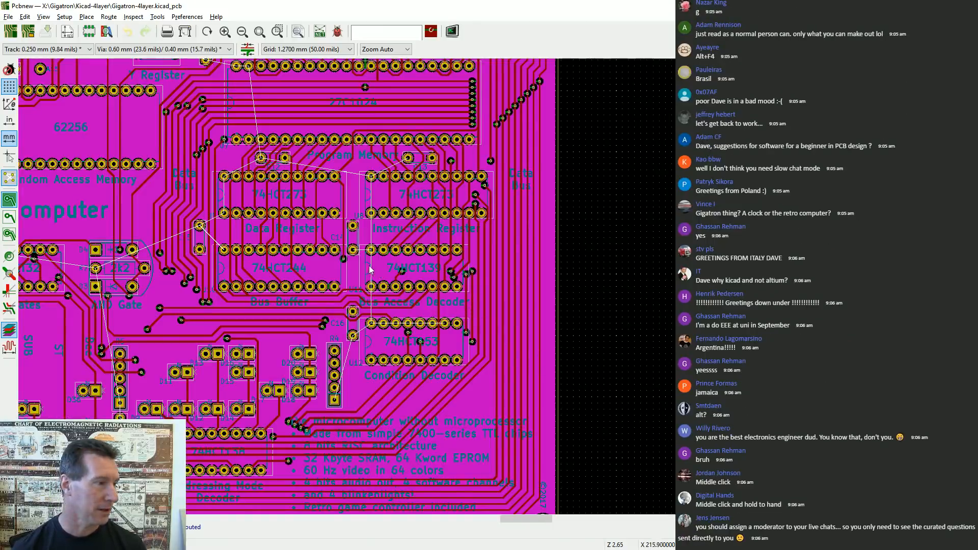
scroll(368, 264, "down", 1)
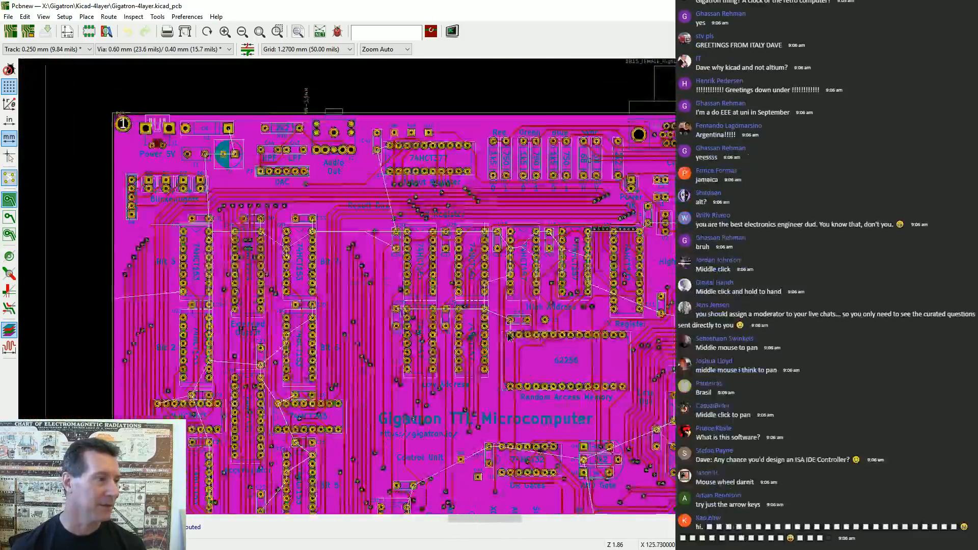
middle_click_drag(509, 336, 536, 222)
scroll(453, 152, "up", 1)
right_click(405, 189)
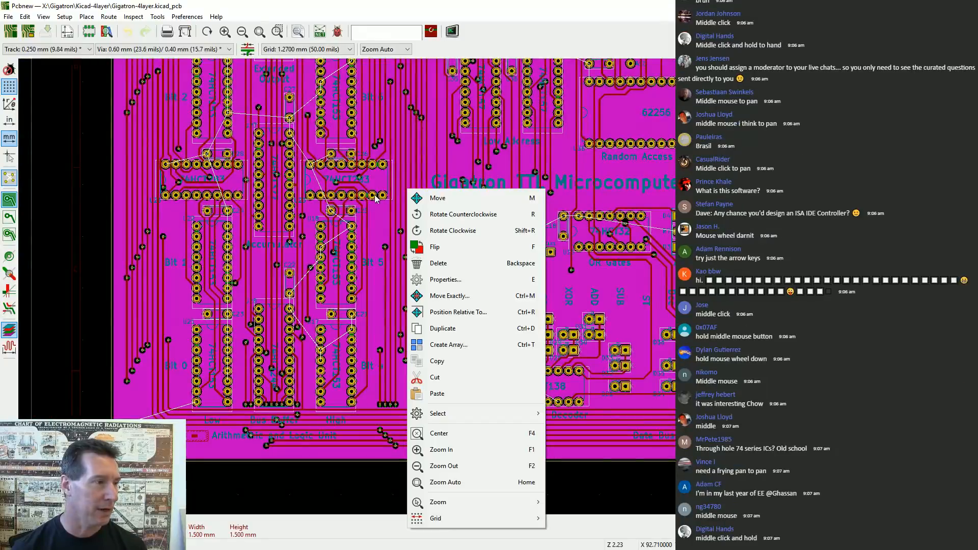
left_click(45, 226)
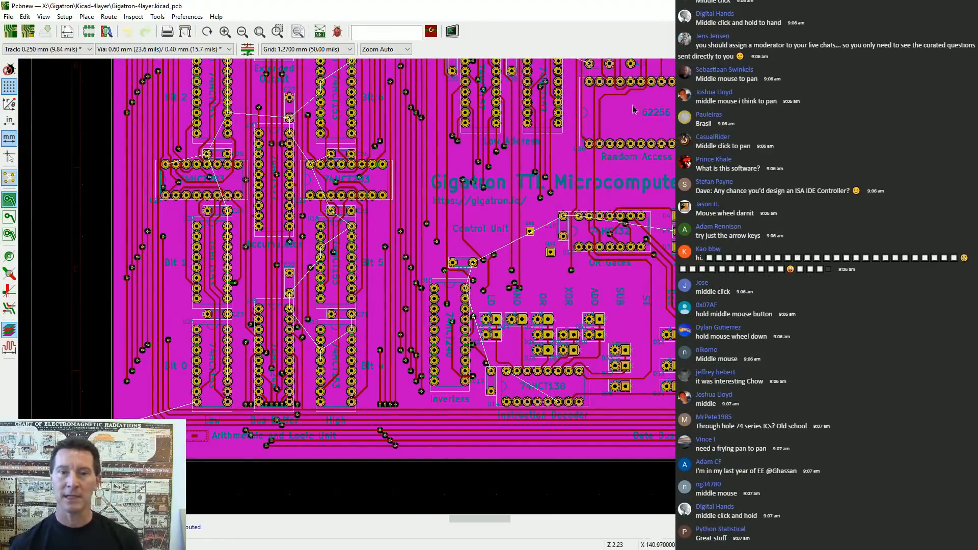
middle_click_drag(534, 204, 451, 268)
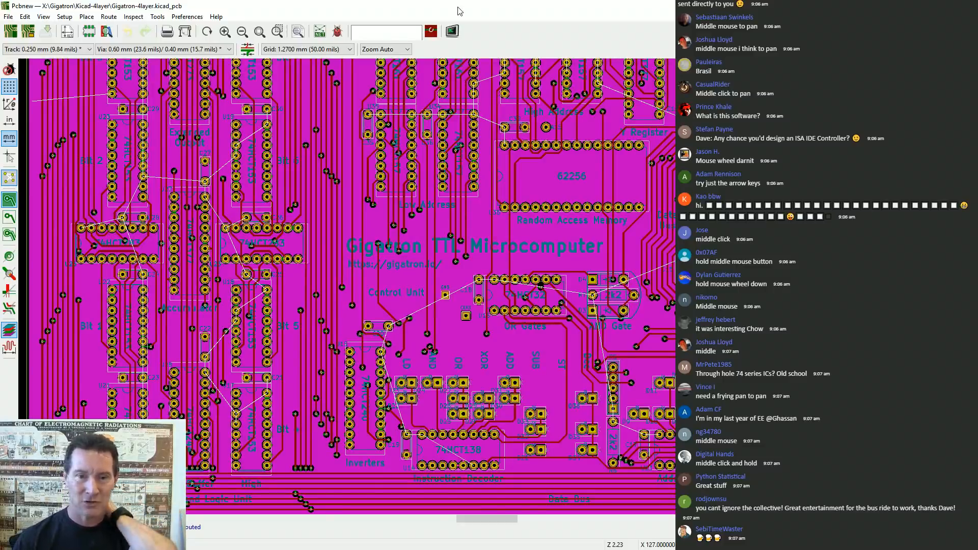
Examine the board's upper-left corner with the 5V power input, Blinkenlights, DAC and audio output
middle_click_drag(538, 144, 666, 401)
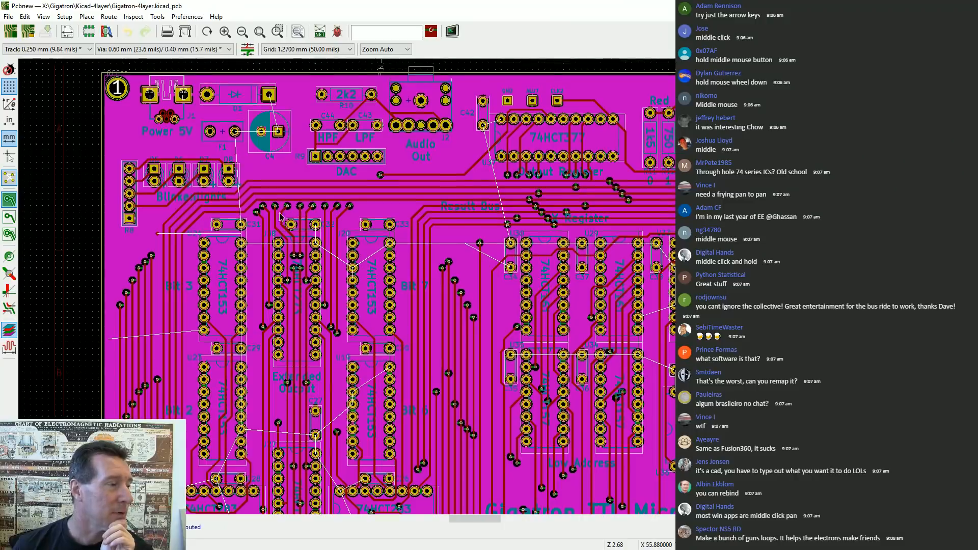
middle_click_drag(276, 216, 437, 308)
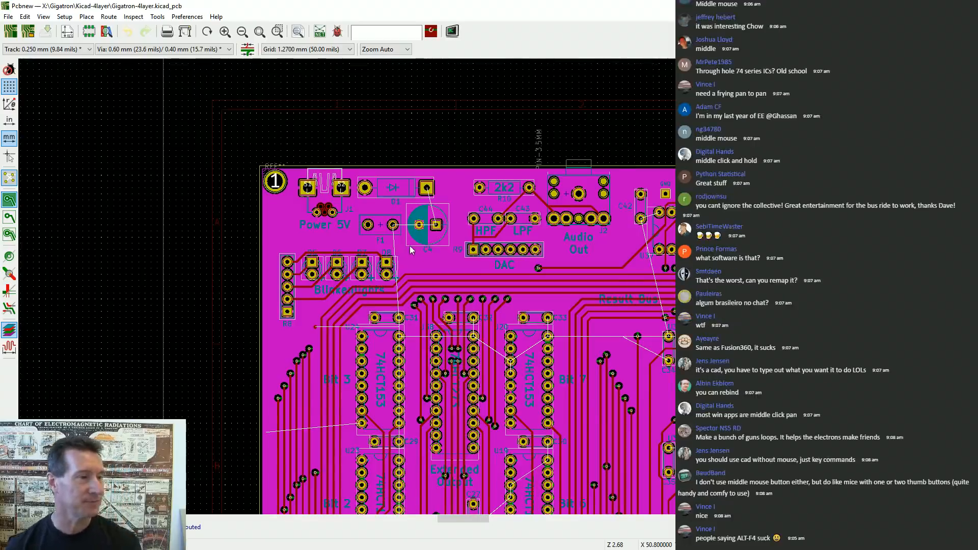
scroll(474, 255, "up", 1)
scroll(650, 312, "up", 1)
middle_click_drag(607, 283, 598, 207)
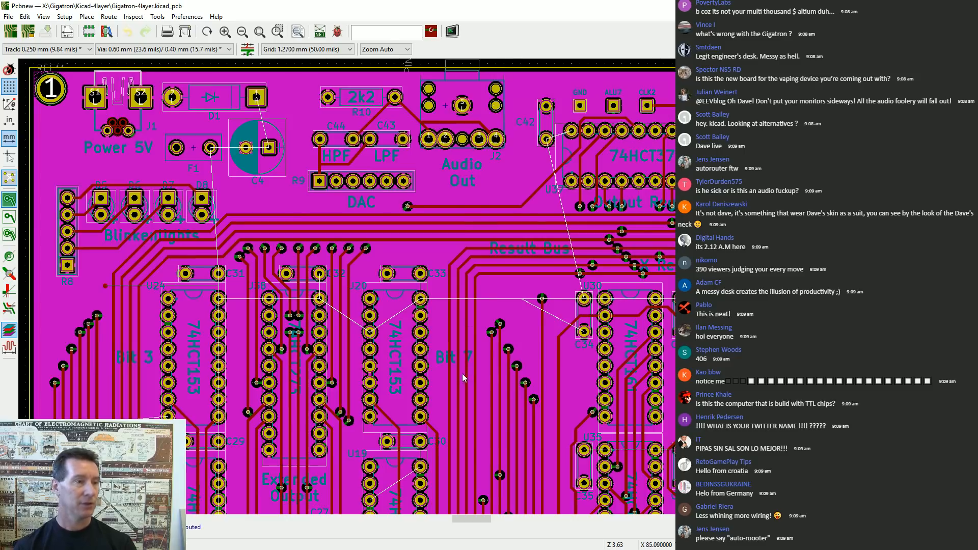
Examine the clock generator, program counter and program memory area, and review the whole board outline
scroll(463, 375, "right", 5, "ctrl")
scroll(462, 375, "right", 10, "ctrl")
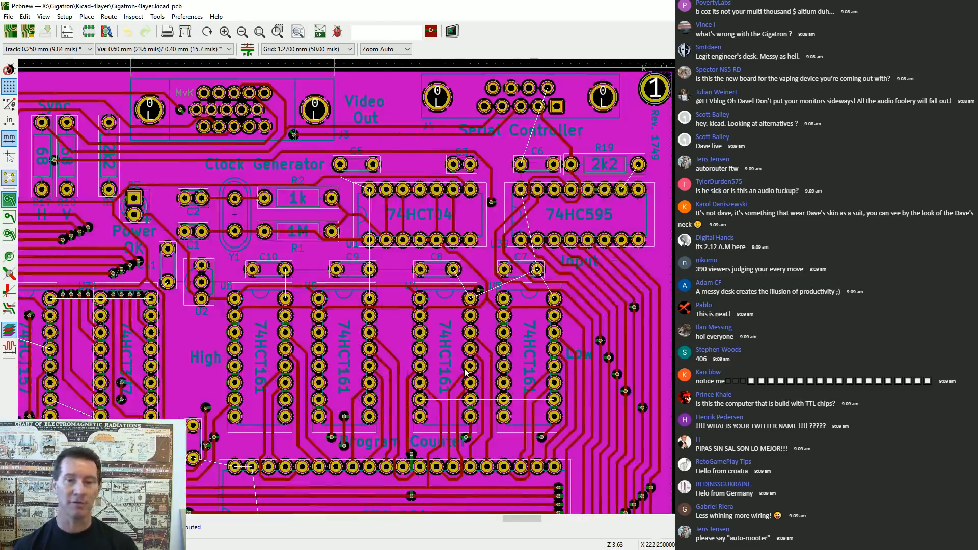
scroll(450, 363, "down", 3)
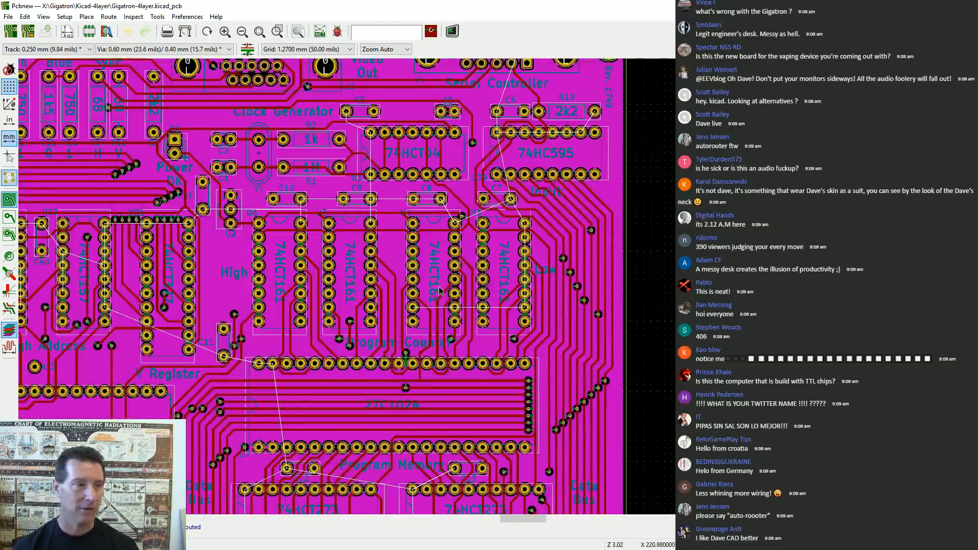
scroll(385, 300, "up", 2)
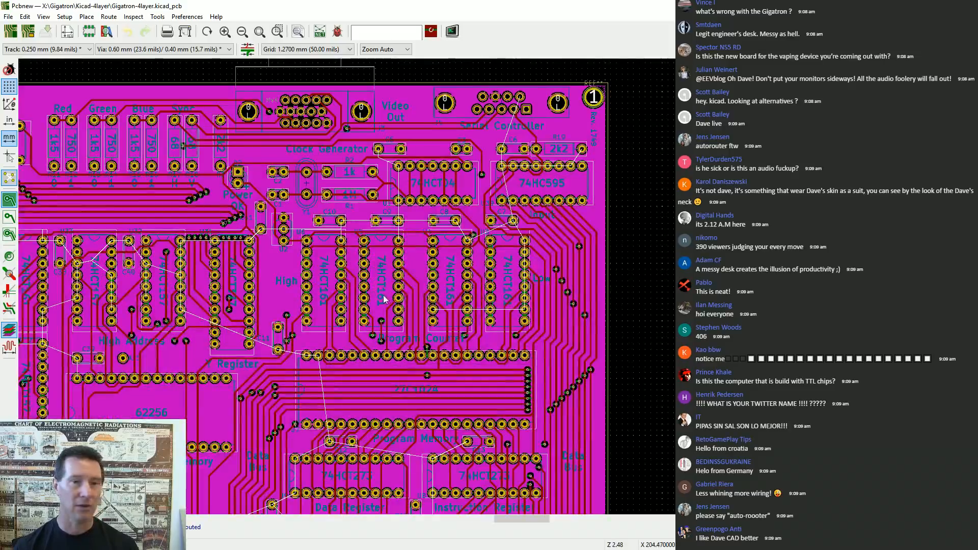
scroll(363, 286, "down", 3)
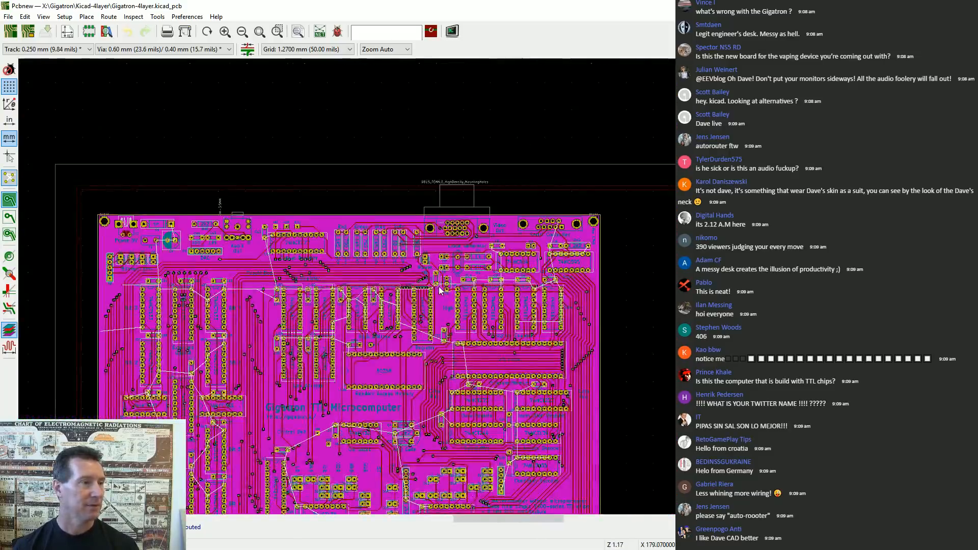
scroll(428, 299, "up", 1)
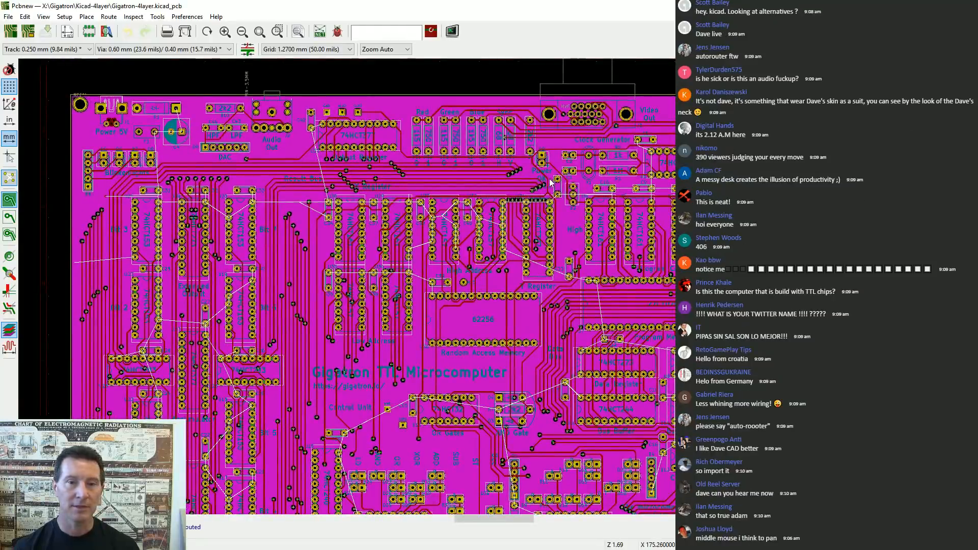
scroll(546, 185, "down", 2)
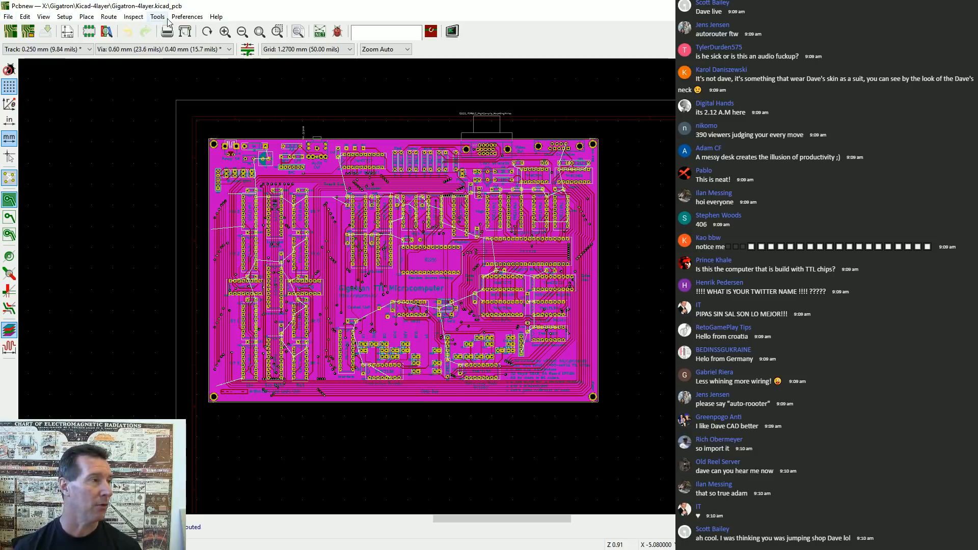
Check the program's version information and close the dialog
left_click(216, 16)
left_click(264, 103)
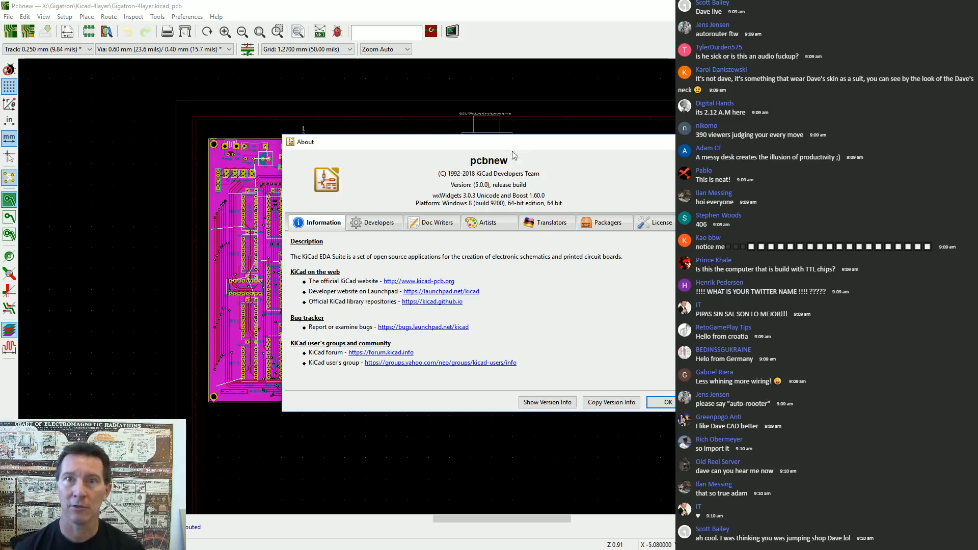
key("Escape")
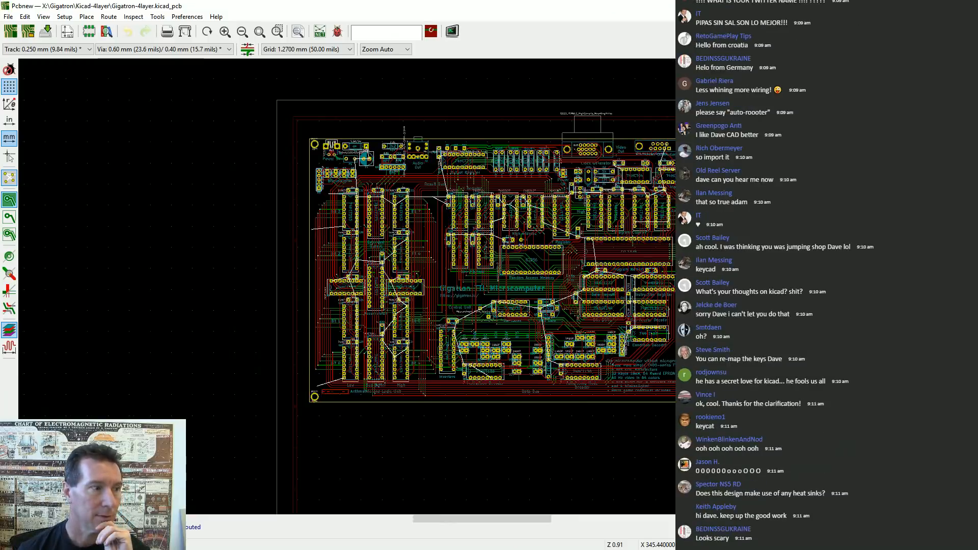
Toggle the visibility of the GND layer to compare the board with and without the plane
left_click(905, 102)
left_click(905, 102)
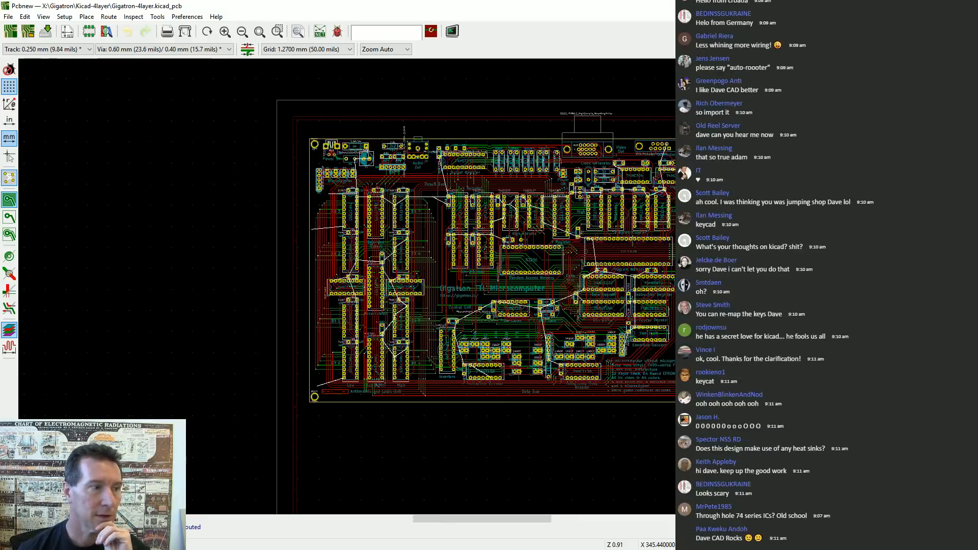
left_click(909, 105)
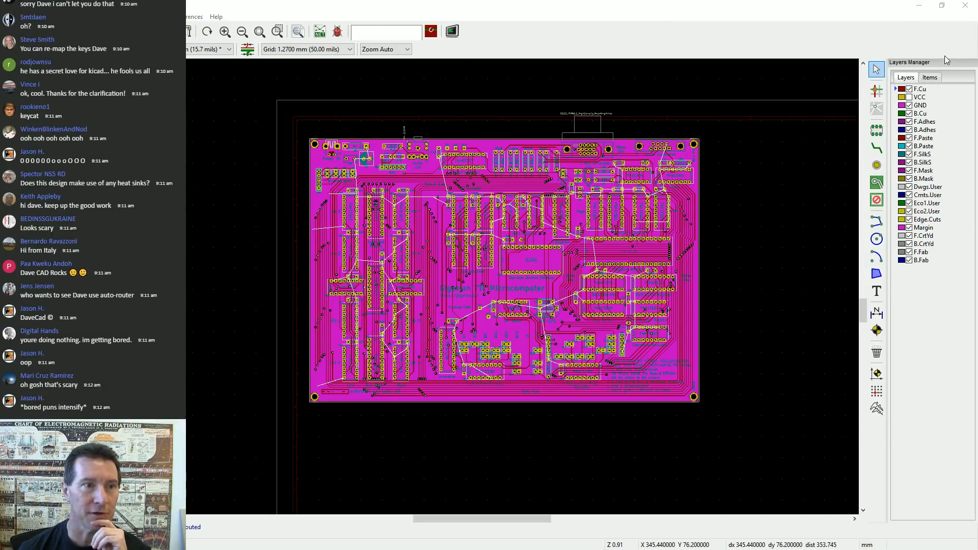
Undock the Layers Manager and place it as a floating window beside the board
left_click_drag(940, 64, 169, 135)
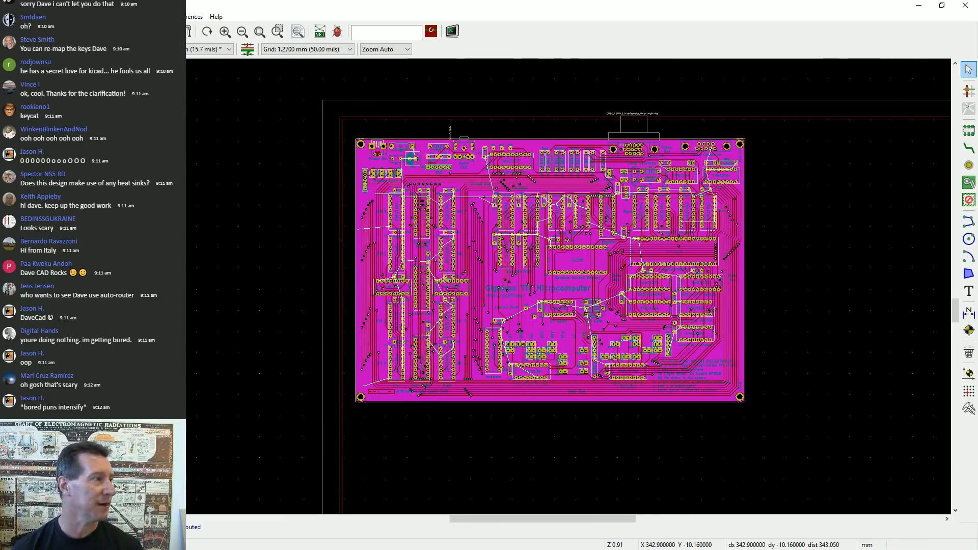
left_click_drag(977, 66, 870, 35)
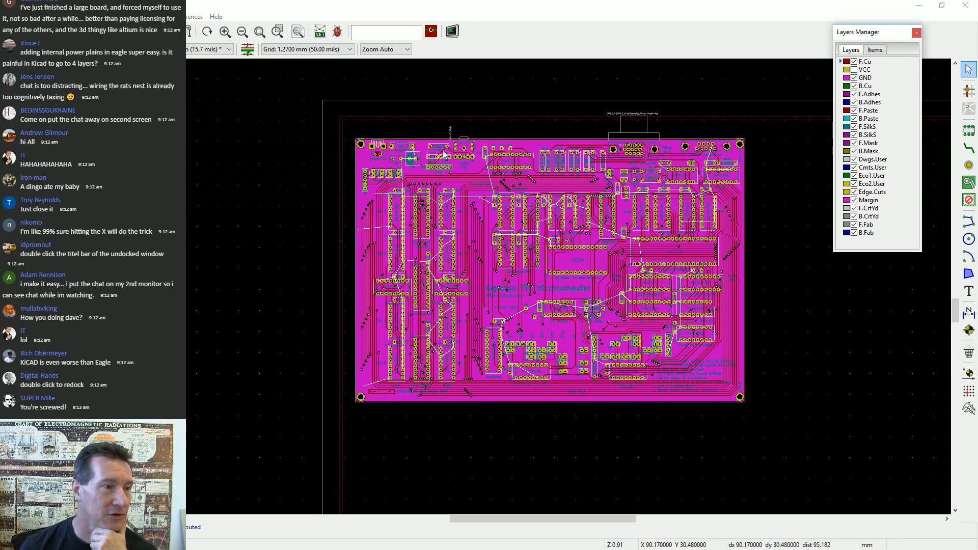
Switch the GND and VCC plane layers on and off to compare them, leaving both hidden
left_click(855, 78)
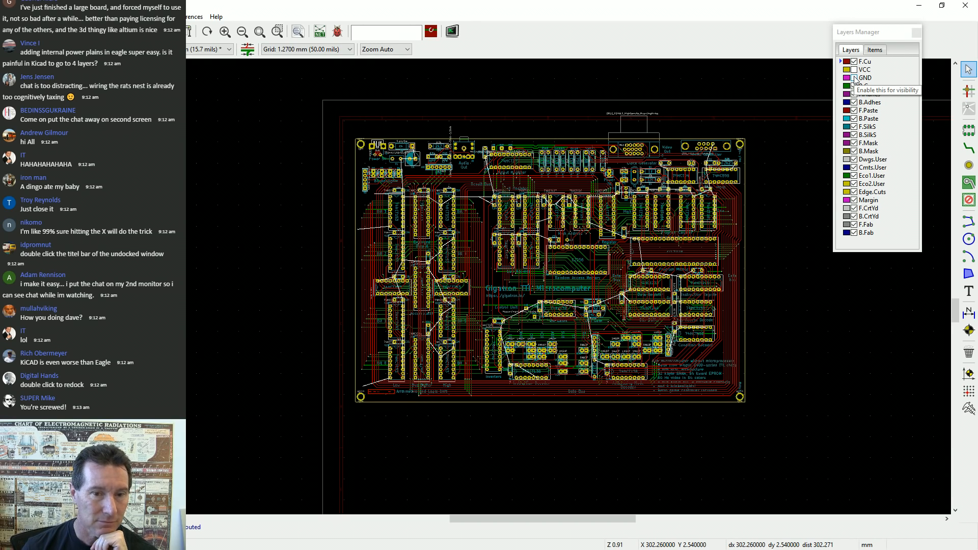
left_click(854, 78)
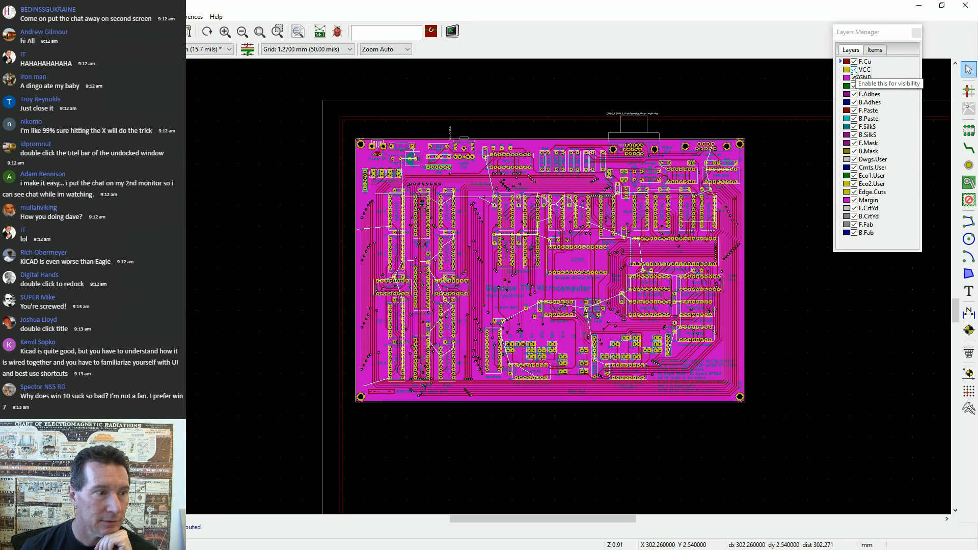
left_click(855, 78)
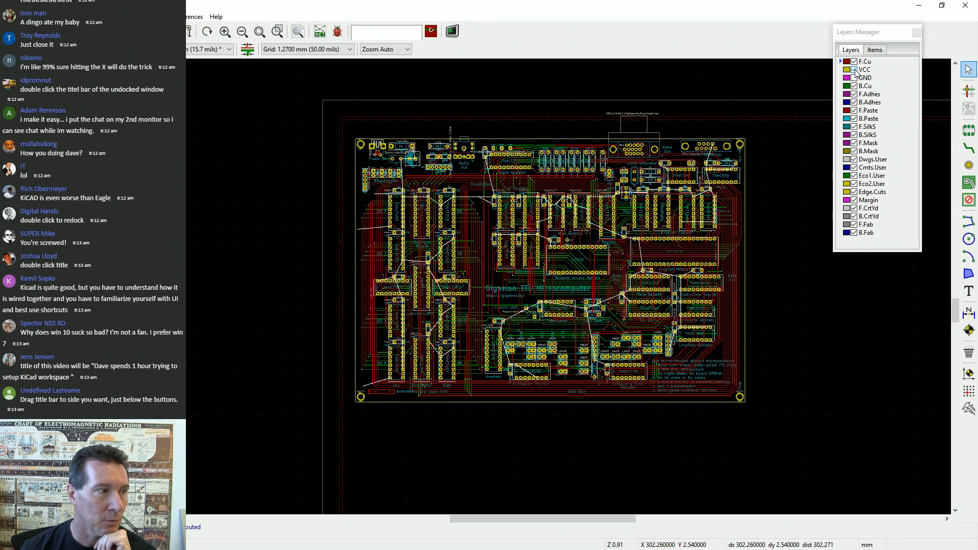
left_click(854, 78)
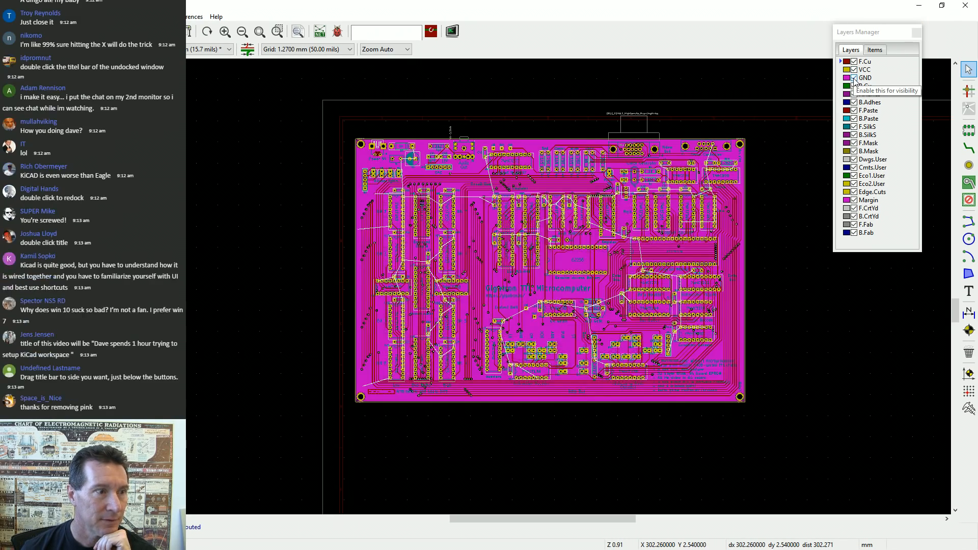
left_click(854, 78)
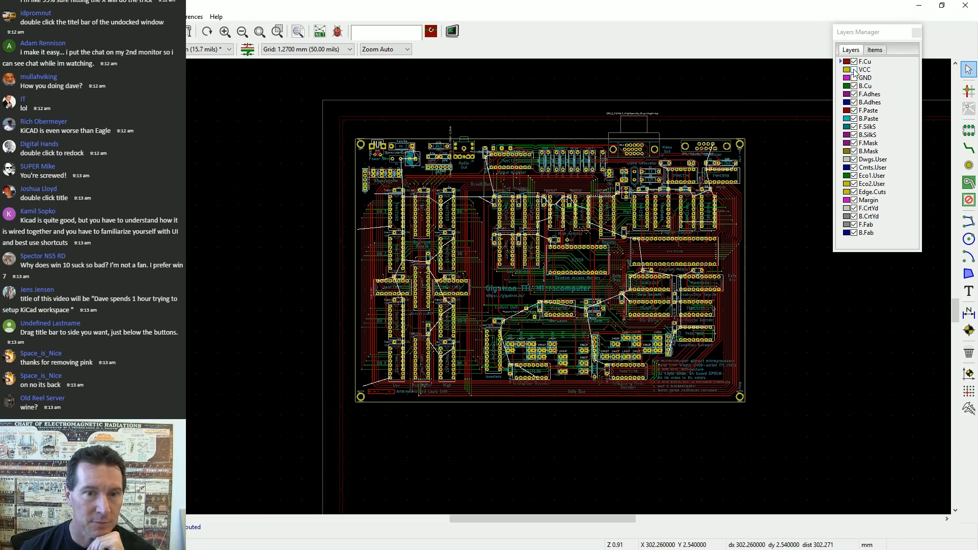
Dock the Layers Manager between the board canvas and the drawing tools, and narrow it to fit its layer list
left_click_drag(846, 32, 971, 66)
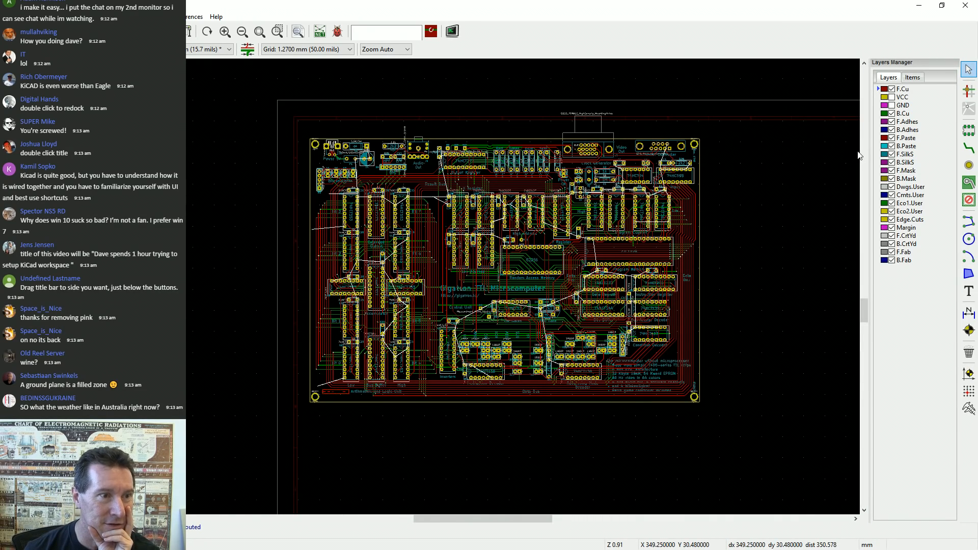
left_click_drag(870, 257, 894, 257)
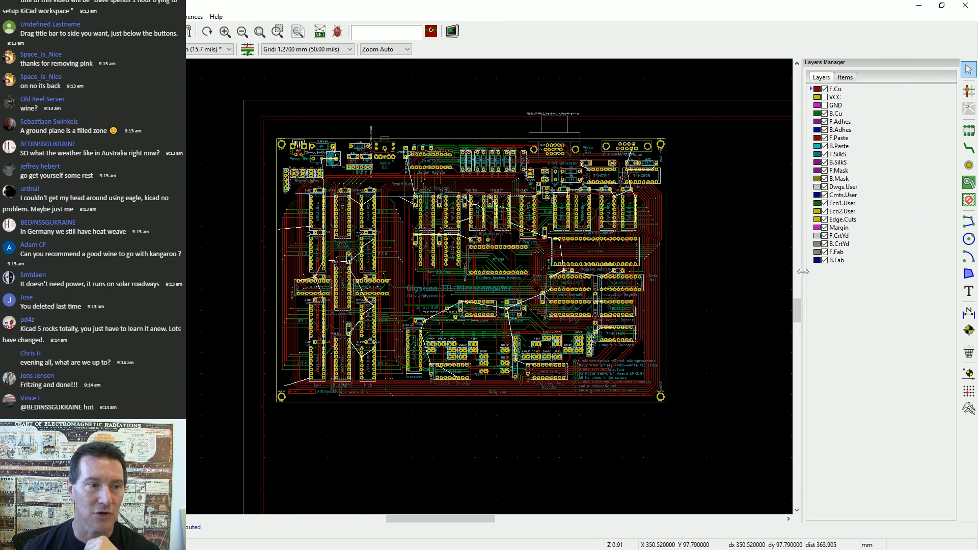
left_click_drag(802, 270, 872, 267)
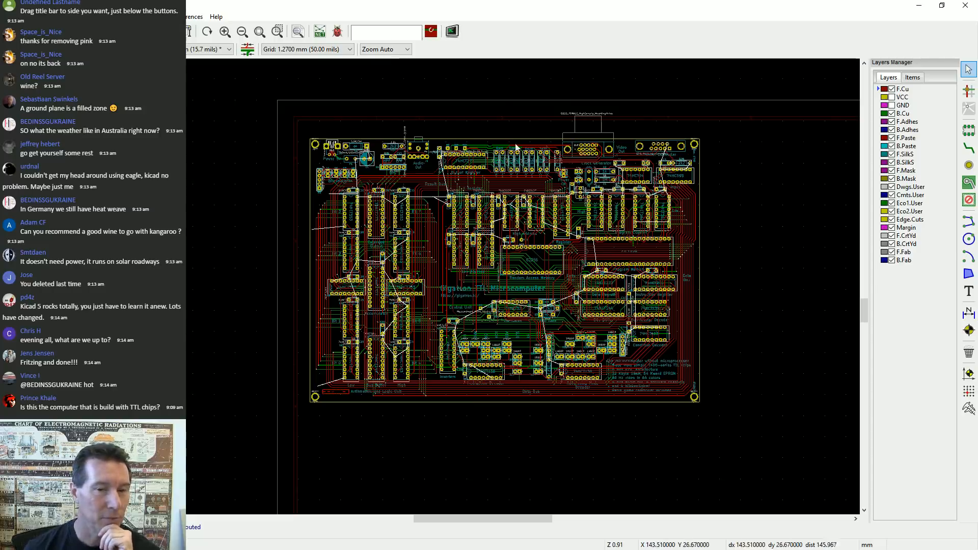
Inspect the pads and unrouted connections around J1, D1, F1 and C4 in the 5V power section
scroll(346, 133, "up", 5)
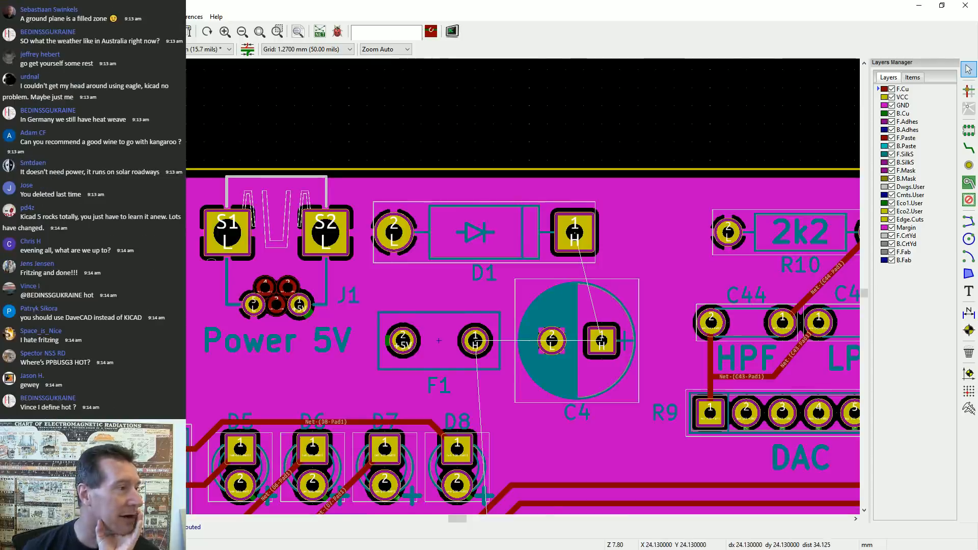
scroll(696, 348, "down", 2)
scroll(695, 348, "down", 2)
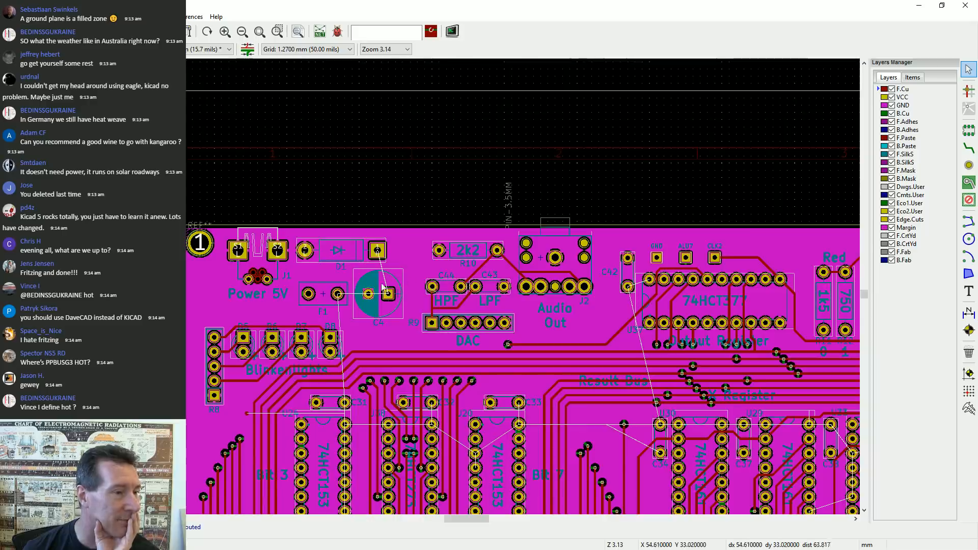
scroll(447, 292, "down", 2)
scroll(444, 291, "down", 1)
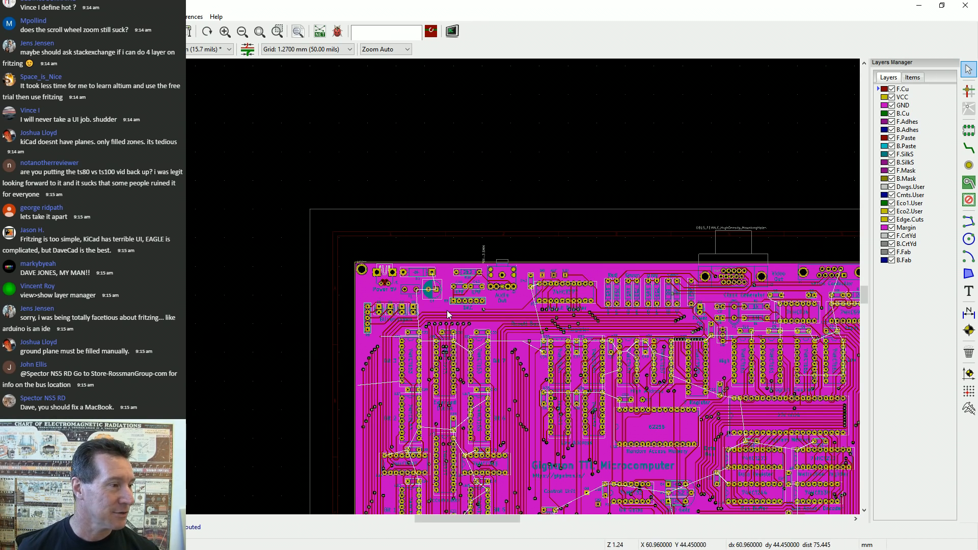
Hide the GND plane and toggle the F.Cu and B.Cu copper layers, leaving F.Cu shown and B.Cu hidden
left_click(892, 105)
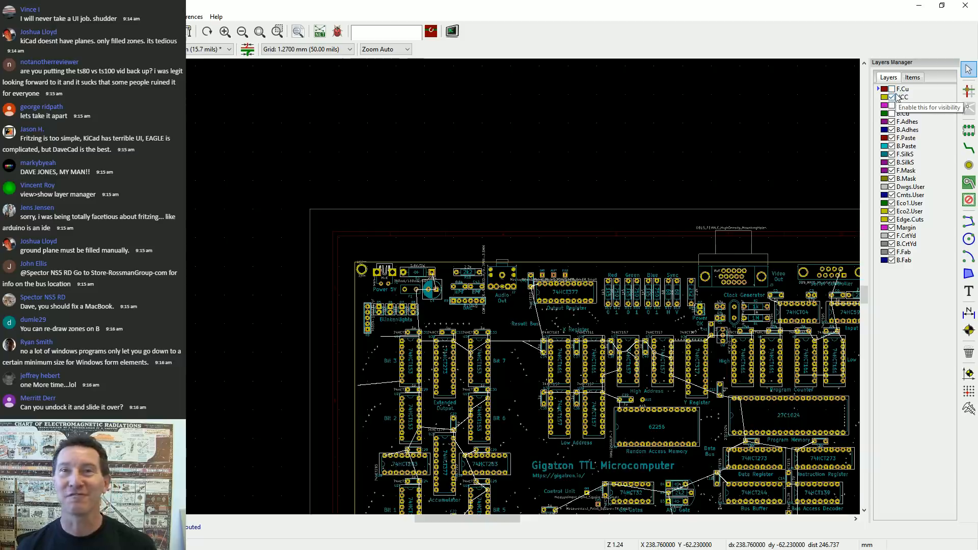
left_click(892, 90)
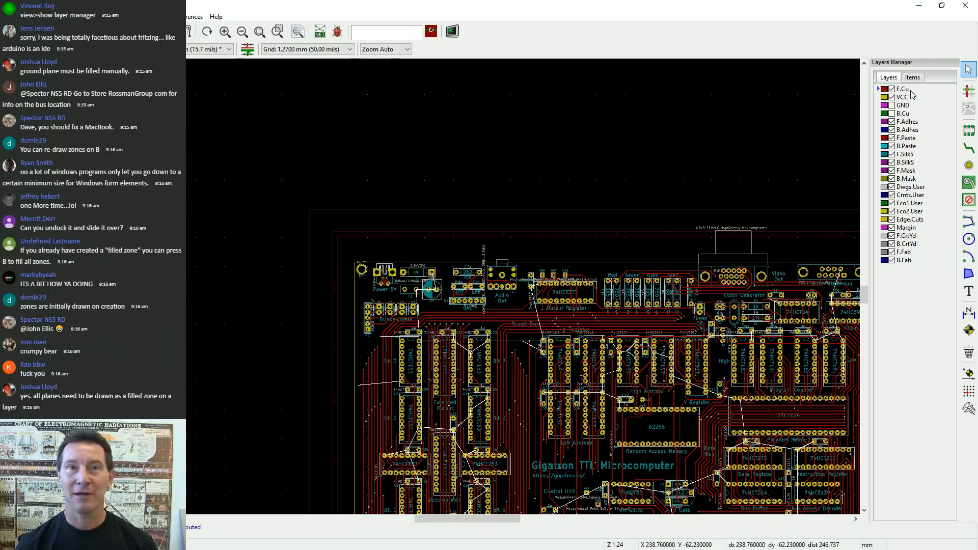
left_click(892, 114)
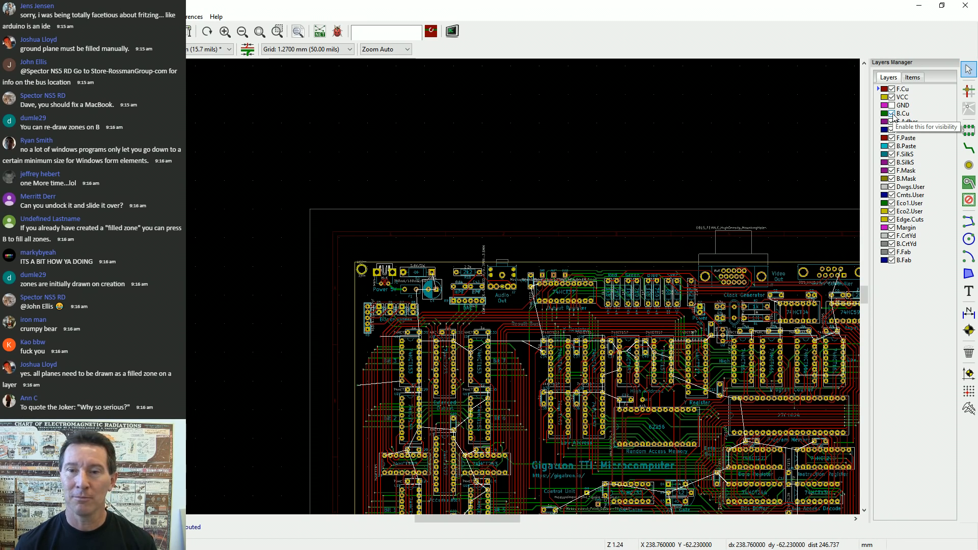
left_click(892, 114)
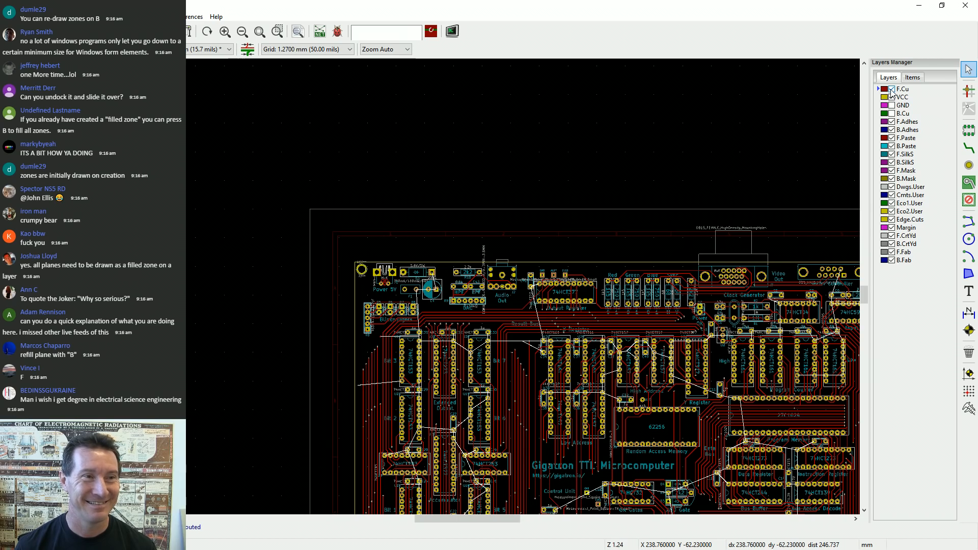
Switch the F.Cu and B.Cu copper layers on and off in turn to compare their tracks, leaving both hidden
left_click(891, 90)
left_click(891, 89)
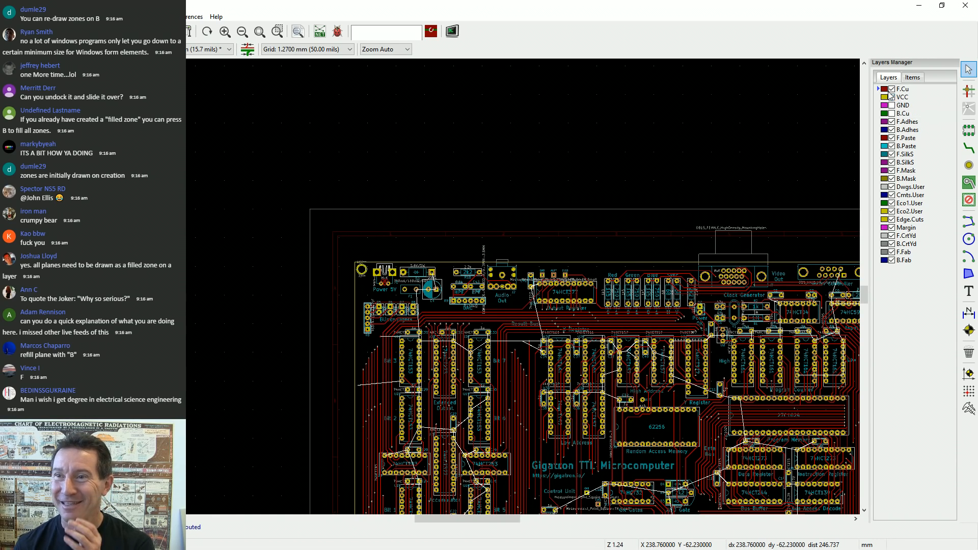
left_click(891, 90)
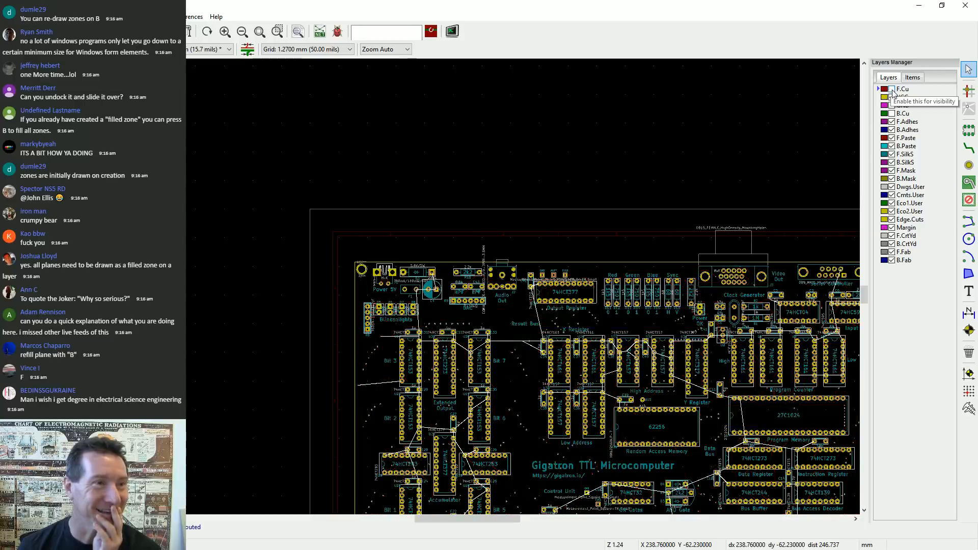
left_click(891, 90)
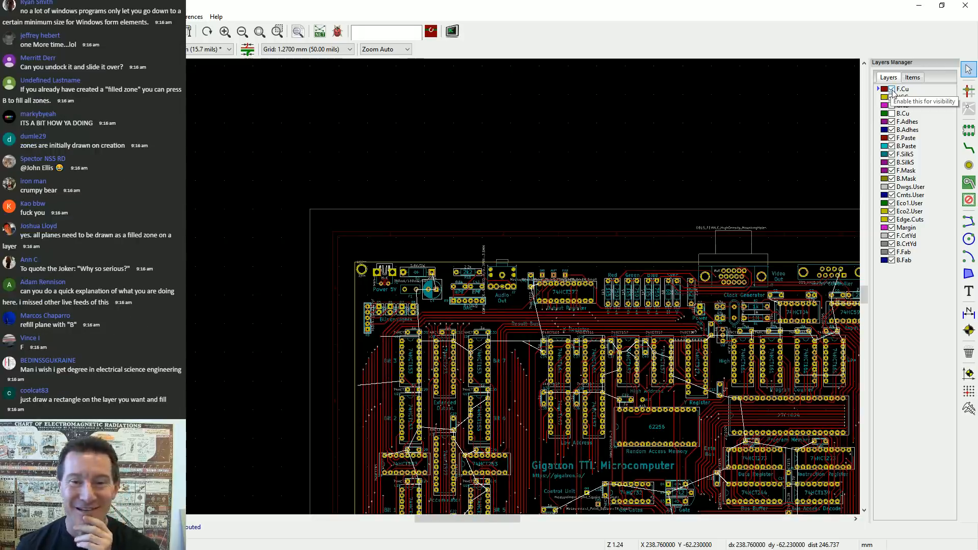
left_click(892, 90)
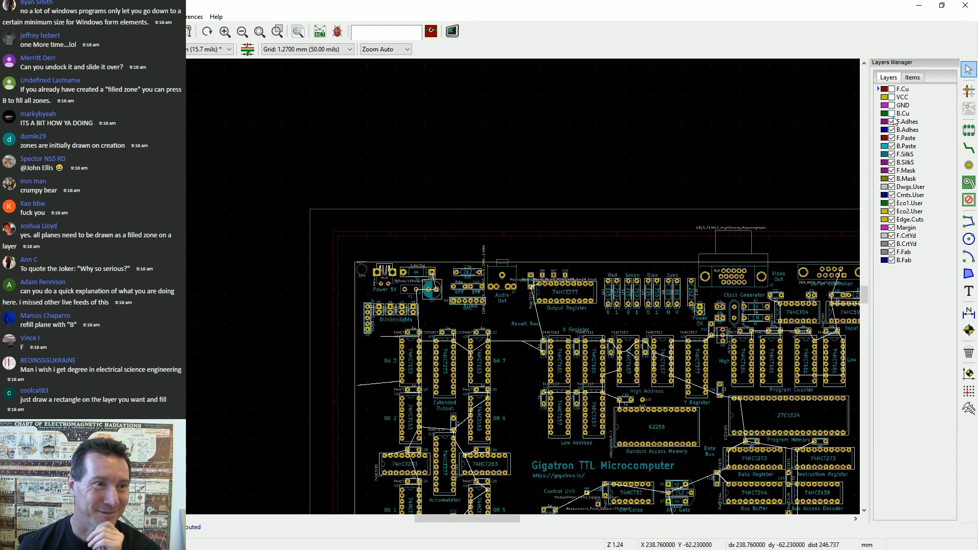
left_click(892, 114)
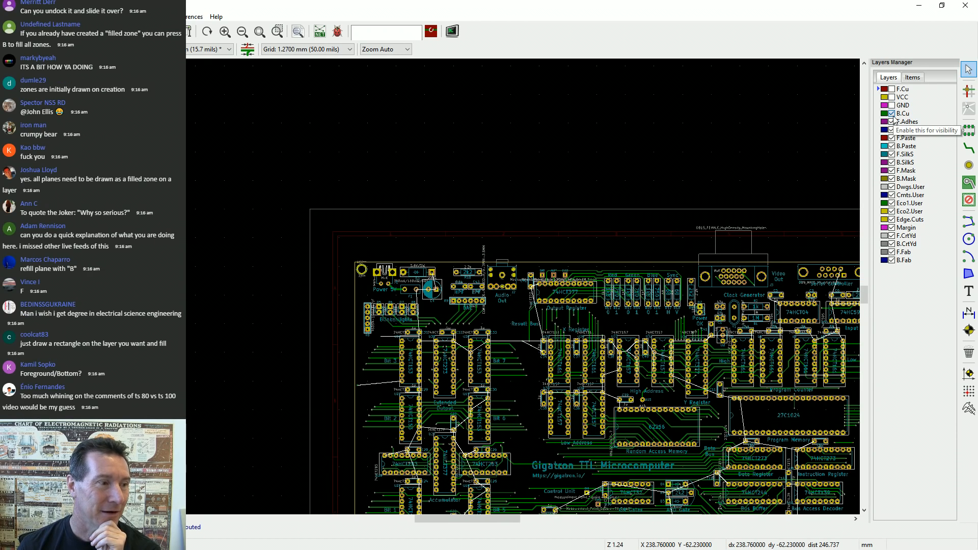
left_click(892, 114)
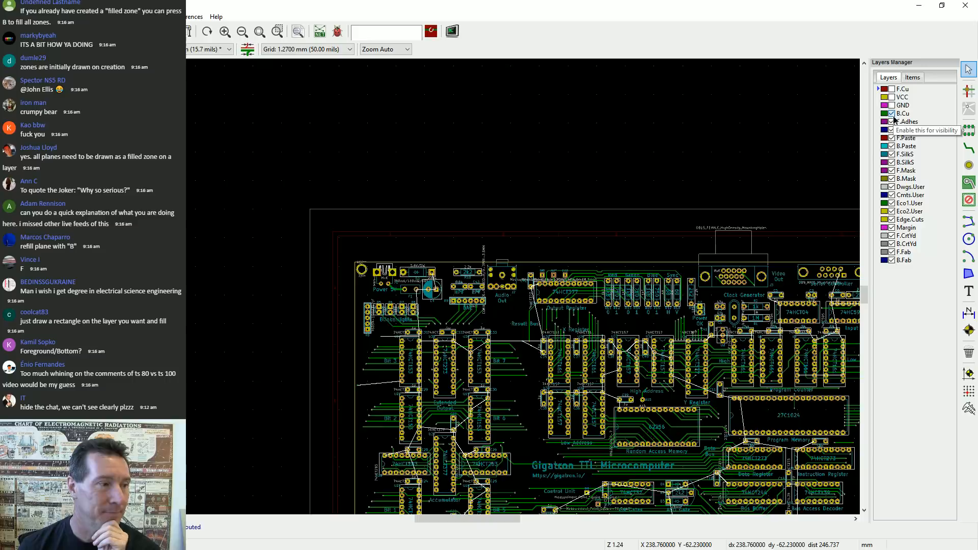
left_click(892, 89)
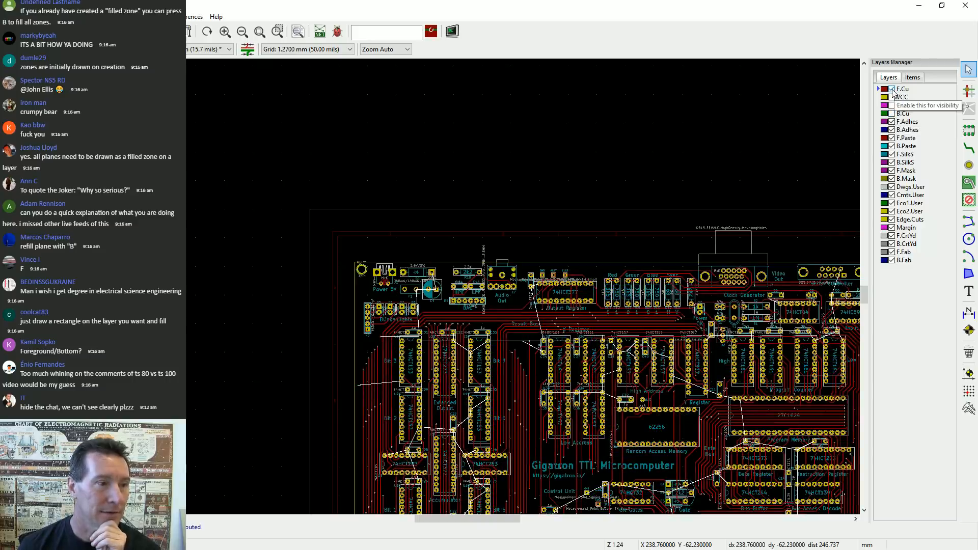
left_click(892, 90)
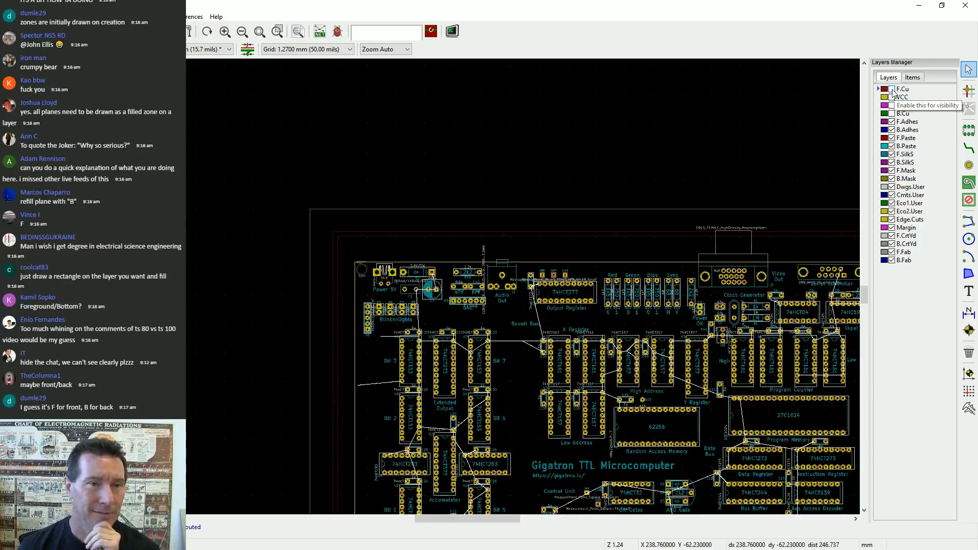
left_click(892, 91)
left_click(892, 90)
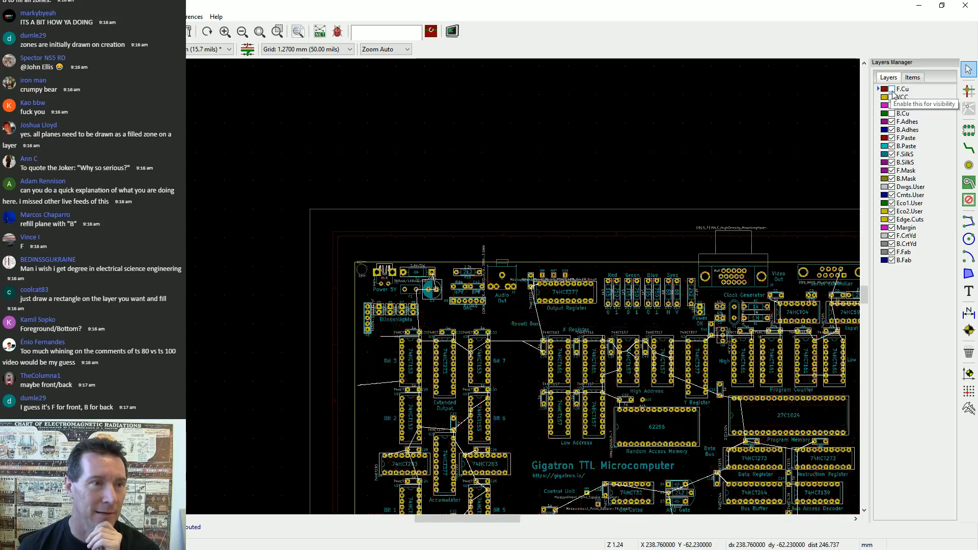
Show the GND plane to inspect the pads around C29, C30 and C31, and display the VCC layer in its place
left_click(892, 105)
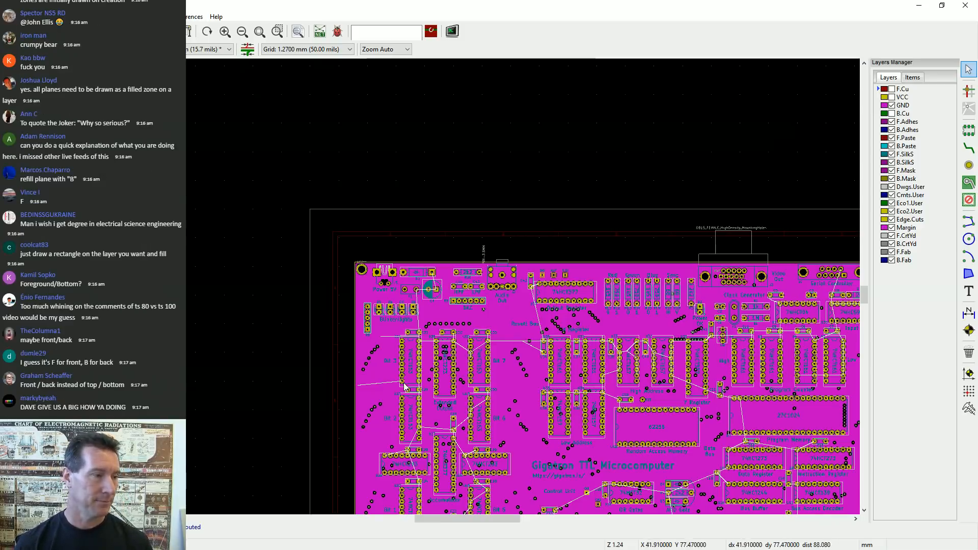
scroll(408, 384, "up", 8)
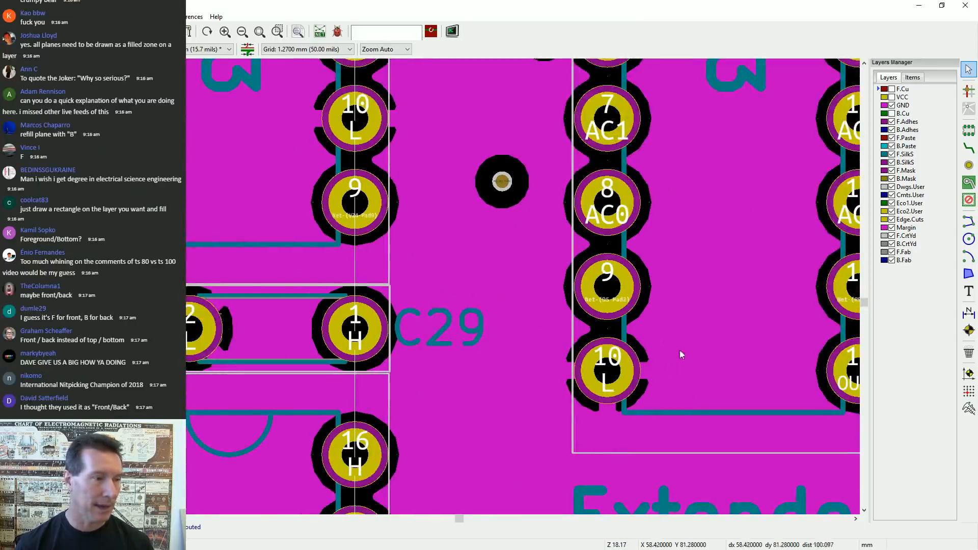
scroll(607, 373, "down", 3)
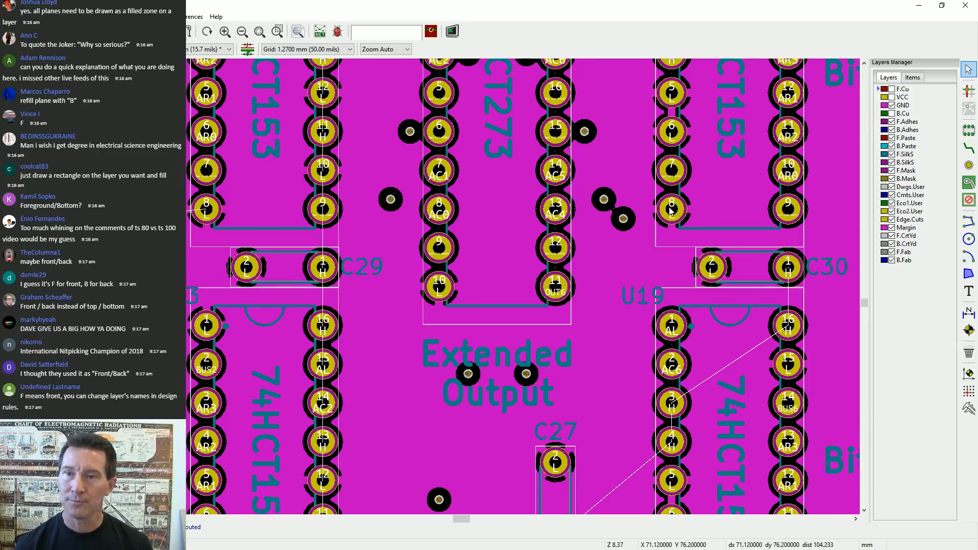
scroll(440, 288, "down", 1)
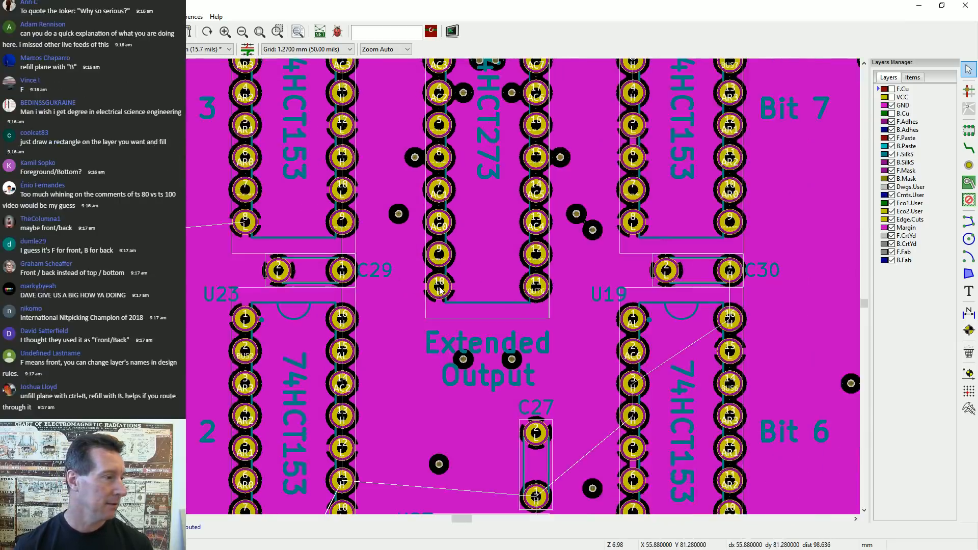
scroll(440, 289, "down", 2)
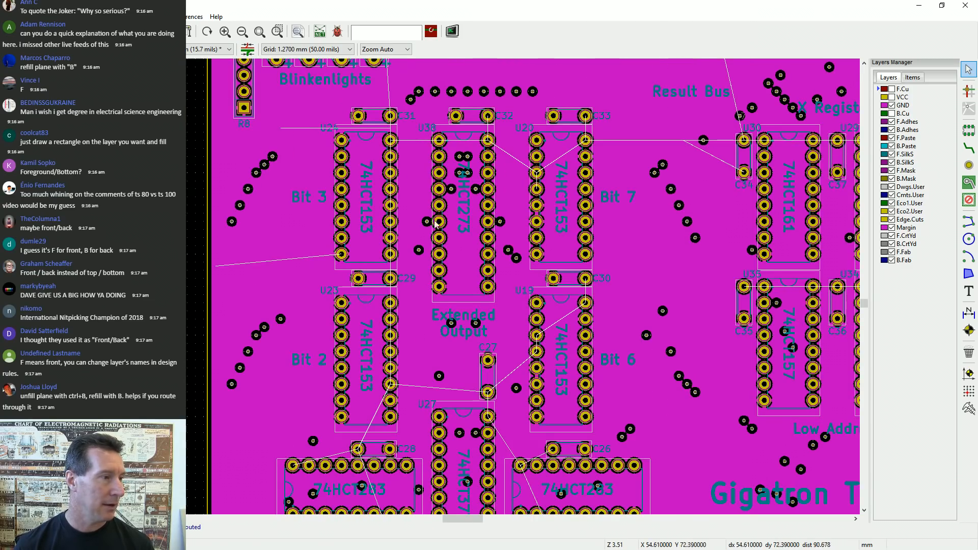
scroll(390, 139, "up", 4)
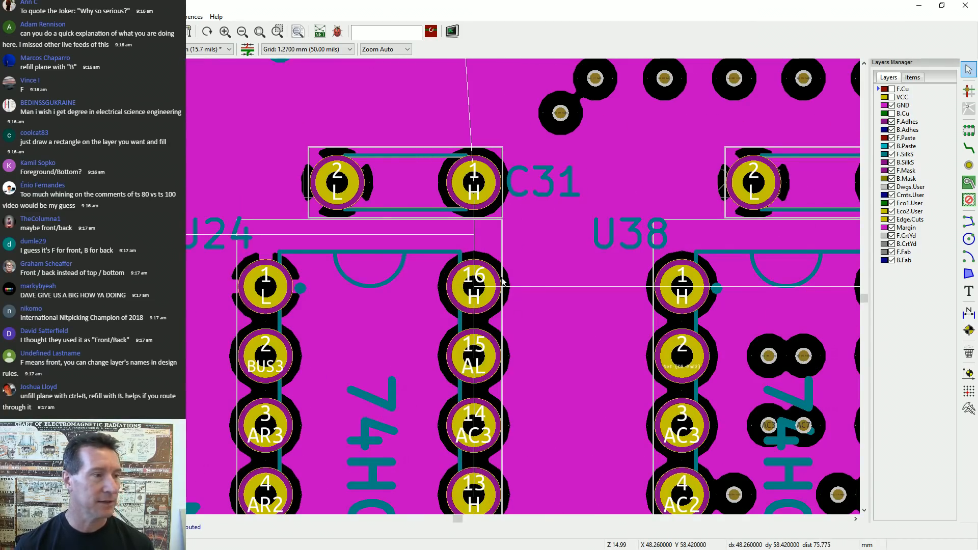
scroll(590, 301, "down", 5)
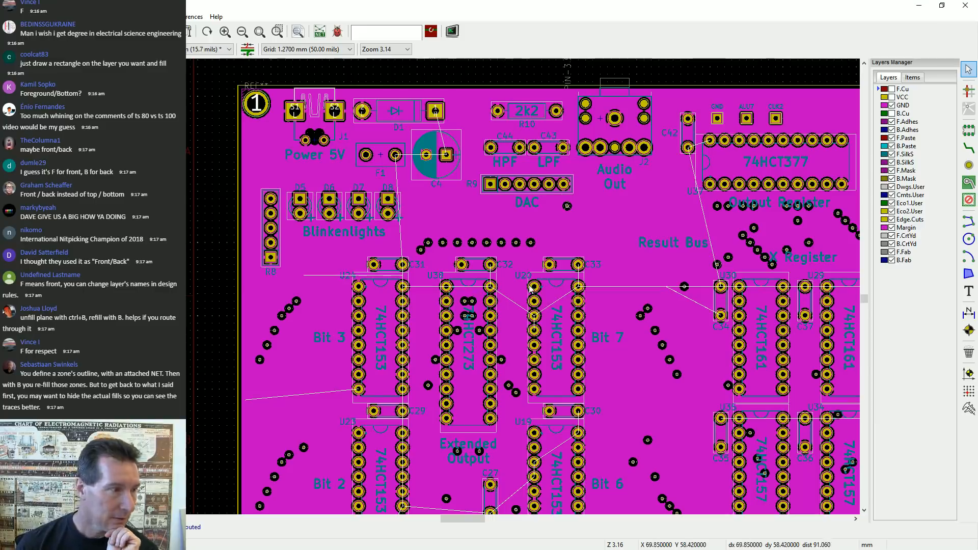
left_click(892, 98)
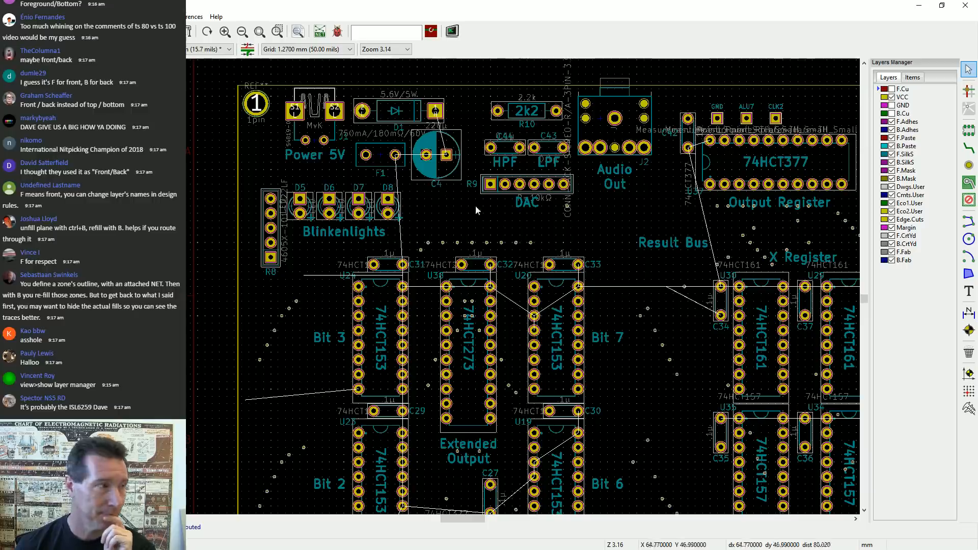
Start a copper zone just inside the board outline's corner beside the 1pin mounting hole
right_click(240, 147)
left_click(86, 16)
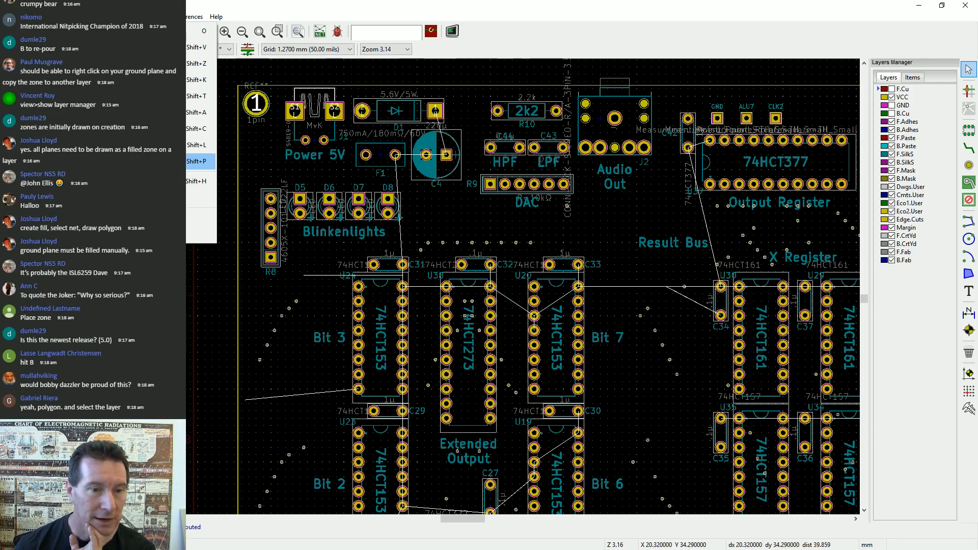
left_click(132, 161)
left_click(84, 16)
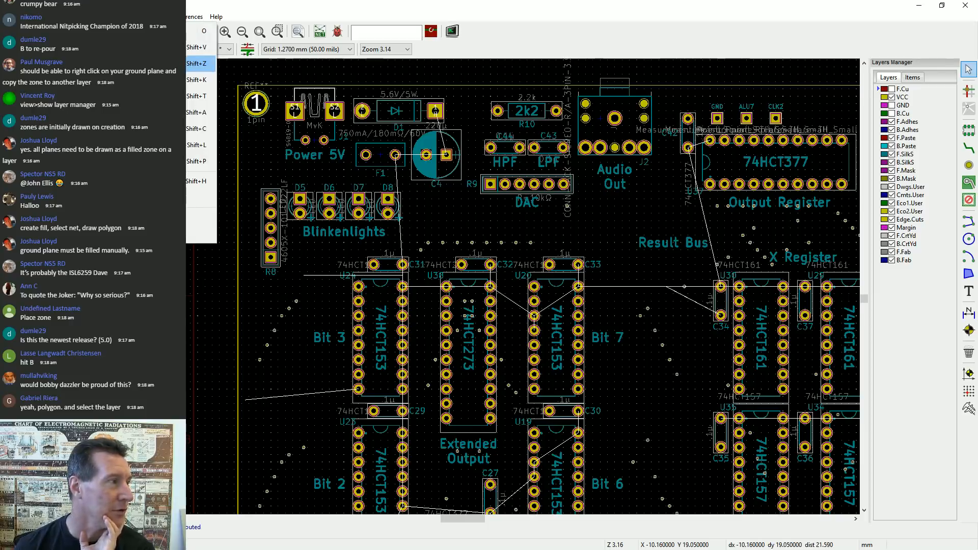
left_click(199, 63)
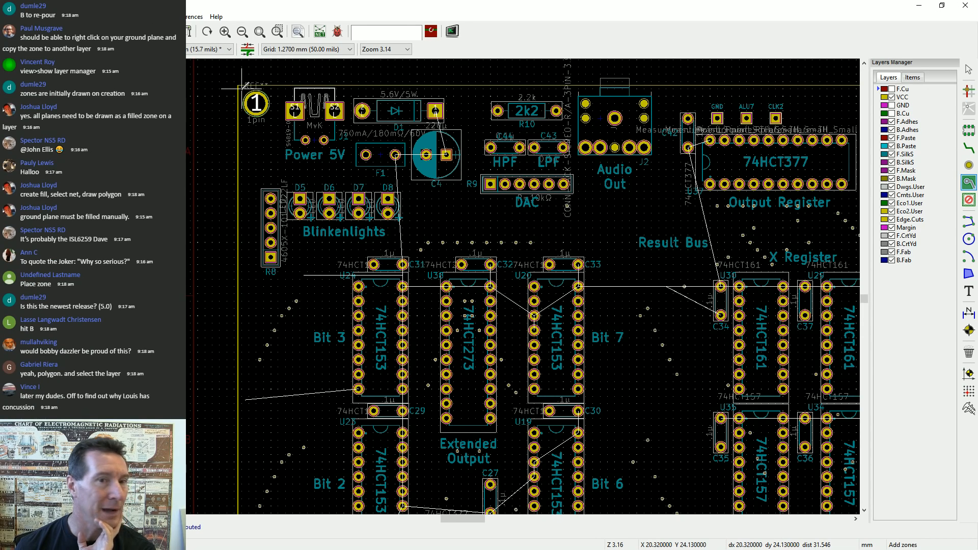
scroll(246, 86, "up", 8)
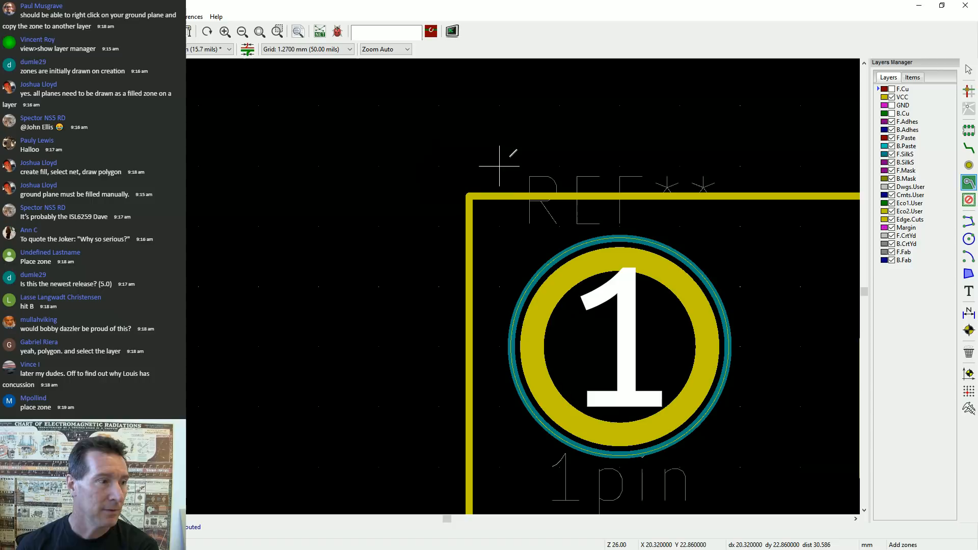
left_click(507, 226)
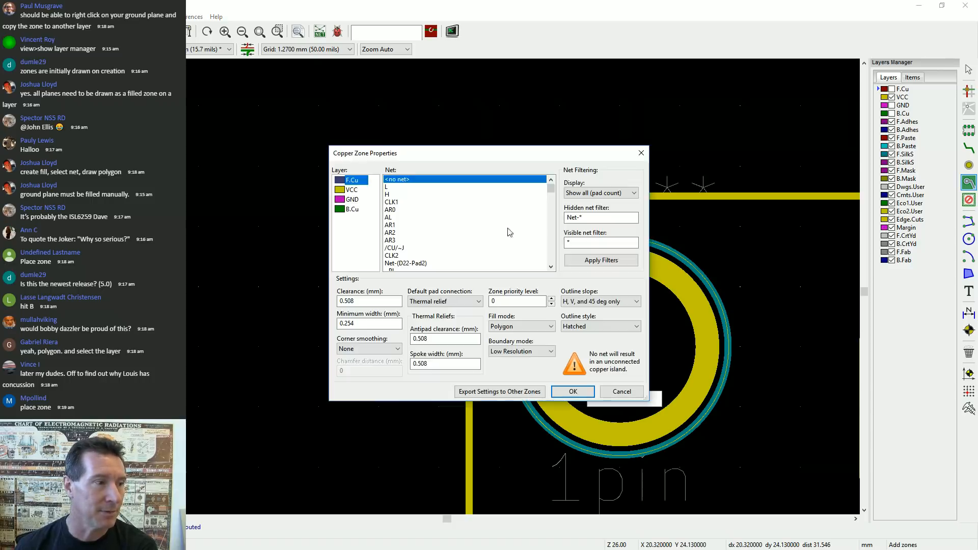
Assign the copper zone to the VCC layer, try THT thermal as its pad connection, and settle on Thermal relief
left_click(352, 190)
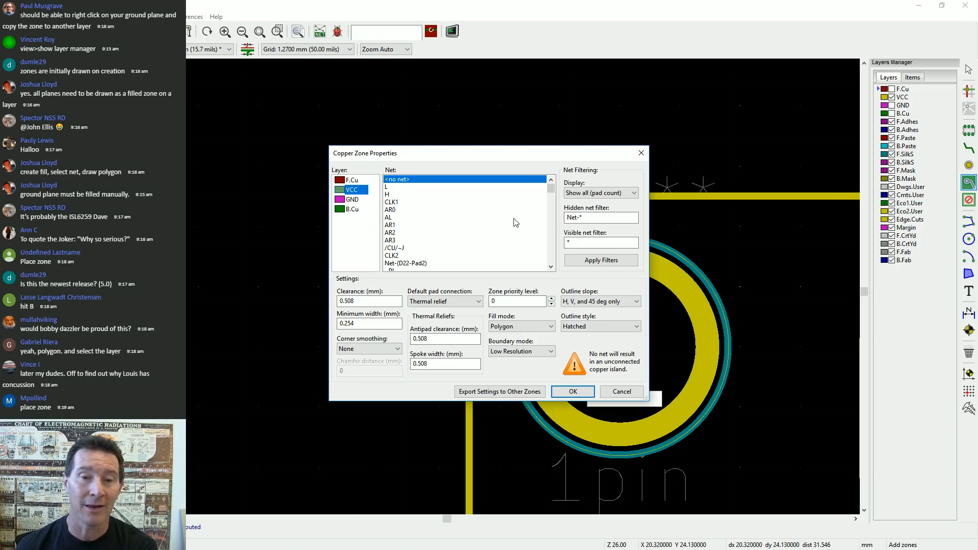
left_click(478, 302)
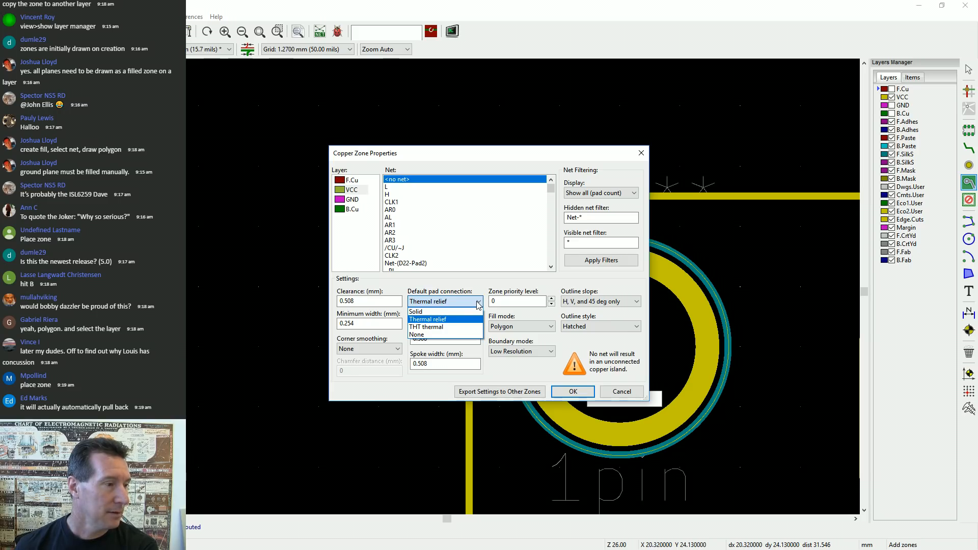
left_click(438, 327)
left_click(466, 304)
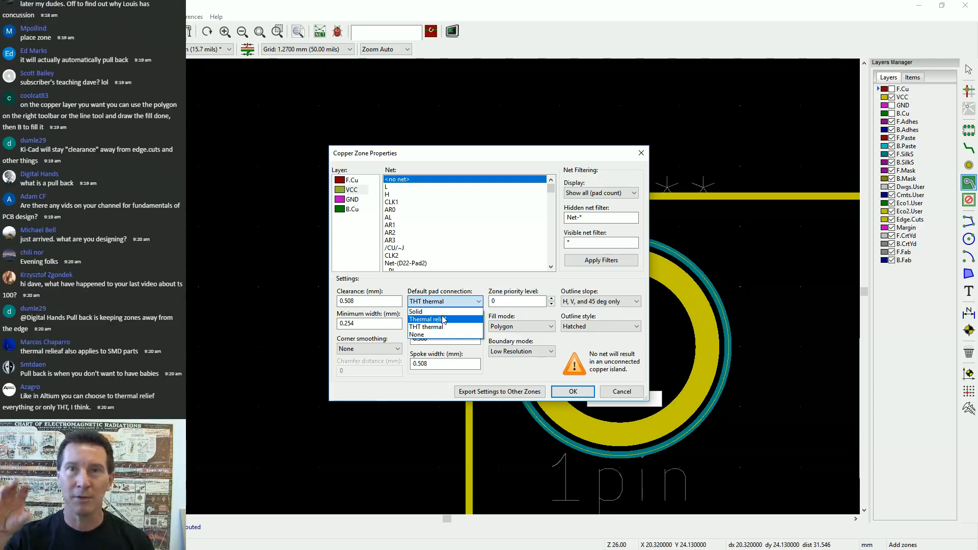
left_click(443, 319)
key("Return")
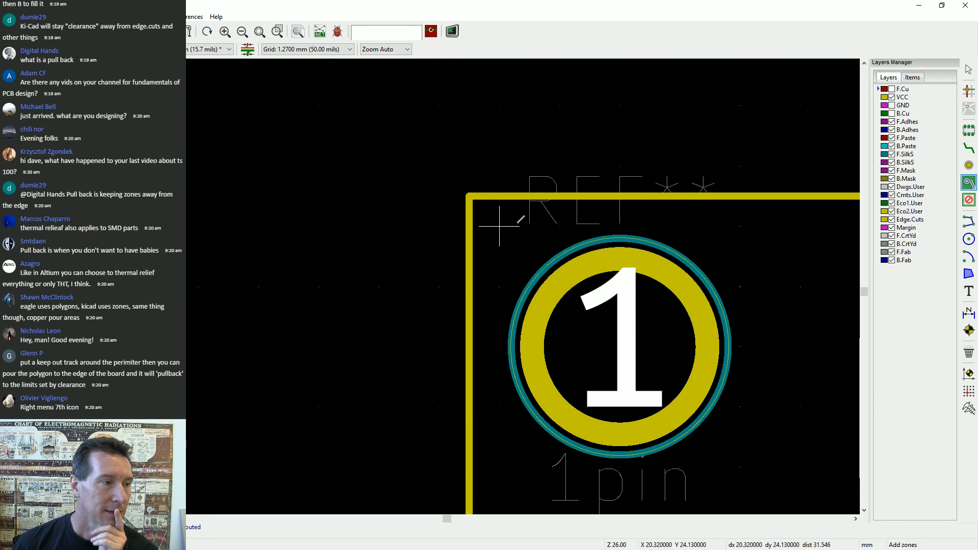
Examine the board edge from the mounting hole past J1, toggling the F.Fab layer and leaving it shown
scroll(500, 225, "down", 1)
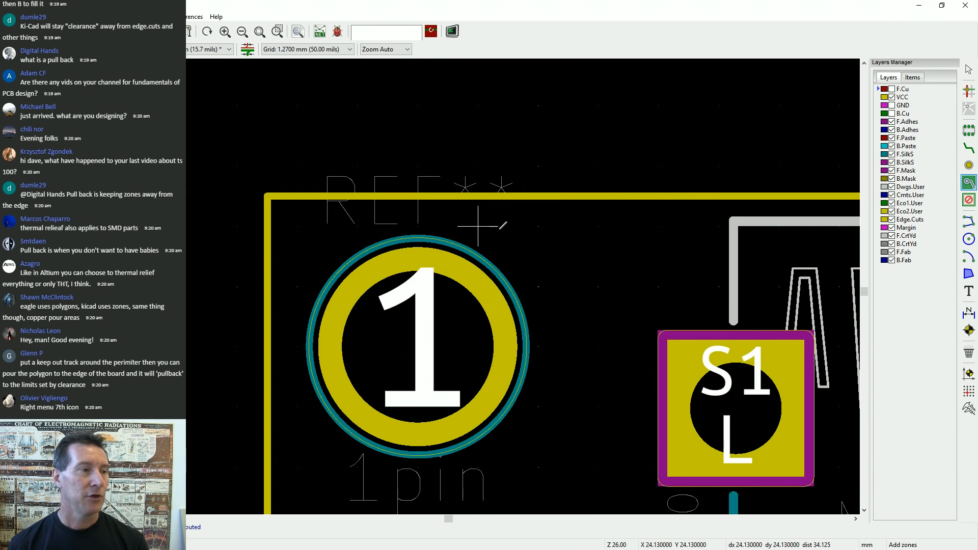
scroll(443, 278, "down", 7)
scroll(443, 282, "up", 7)
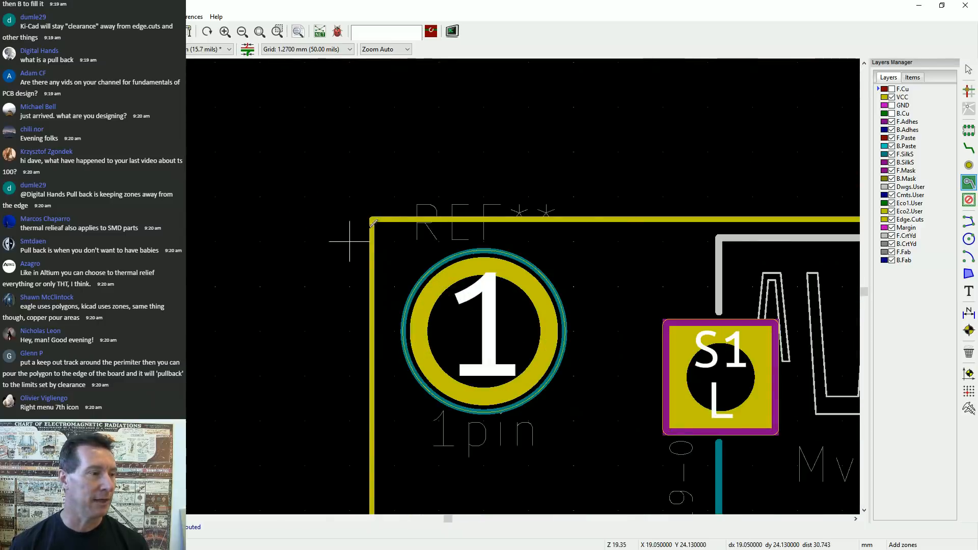
scroll(460, 203, "down", 2, "ctrl")
scroll(461, 196, "down", 1, "ctrl")
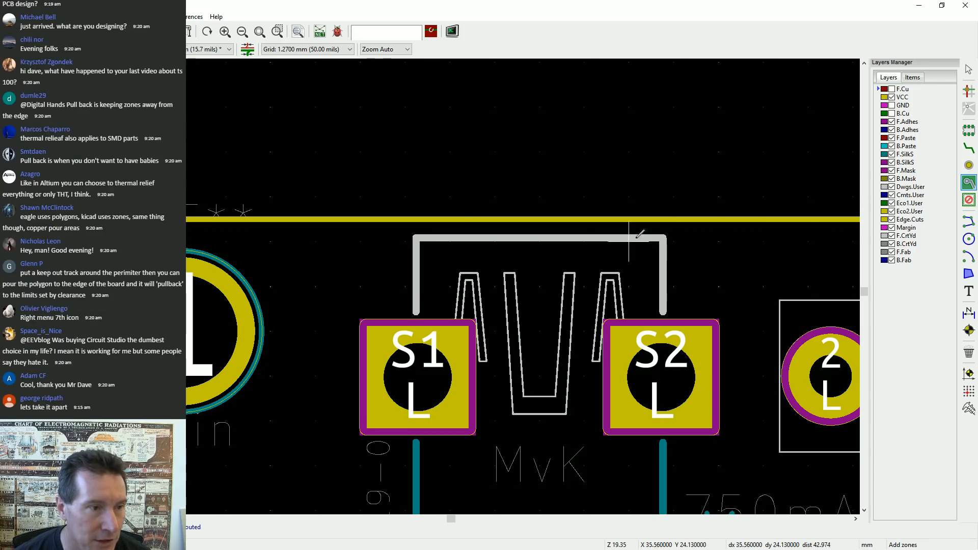
scroll(481, 219, "down", 1, "ctrl")
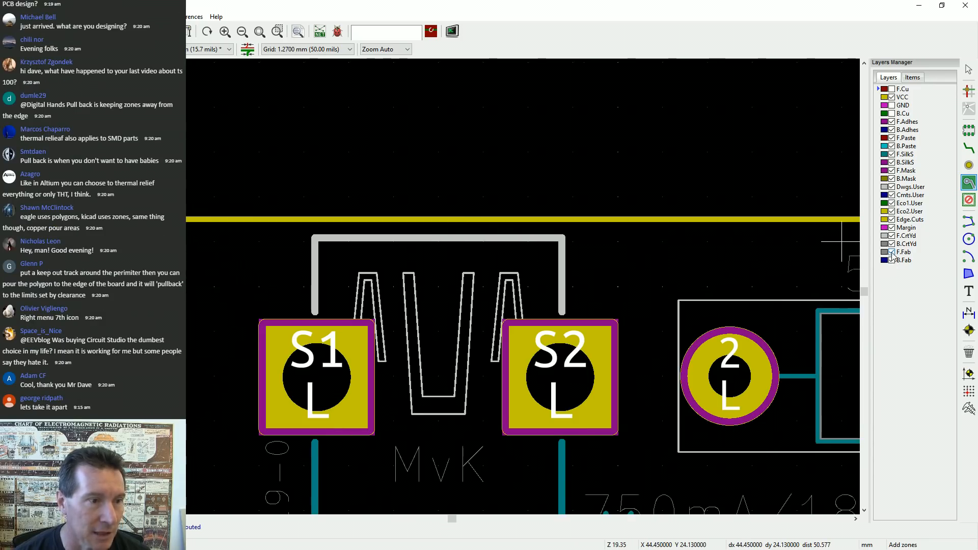
left_click(892, 253)
left_click(892, 252)
left_click(892, 253)
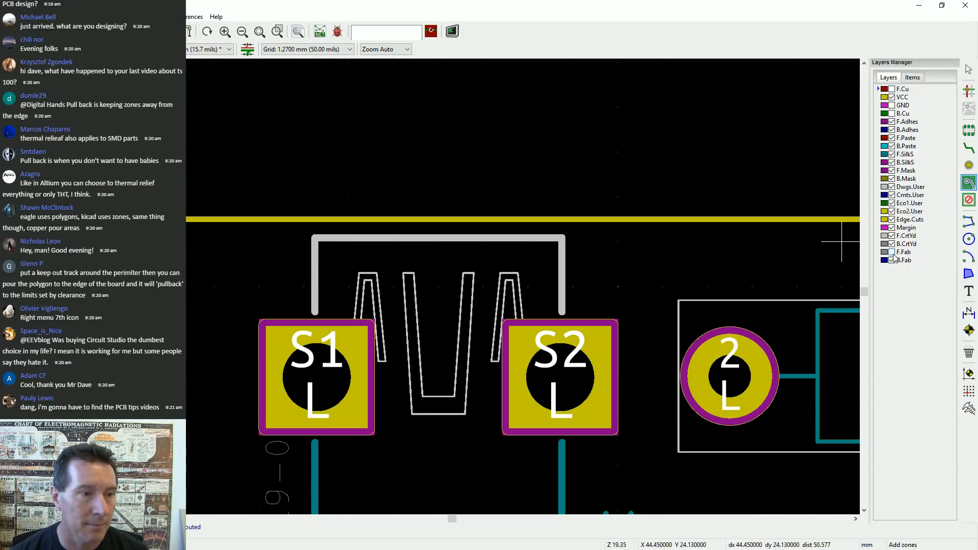
left_click(893, 252)
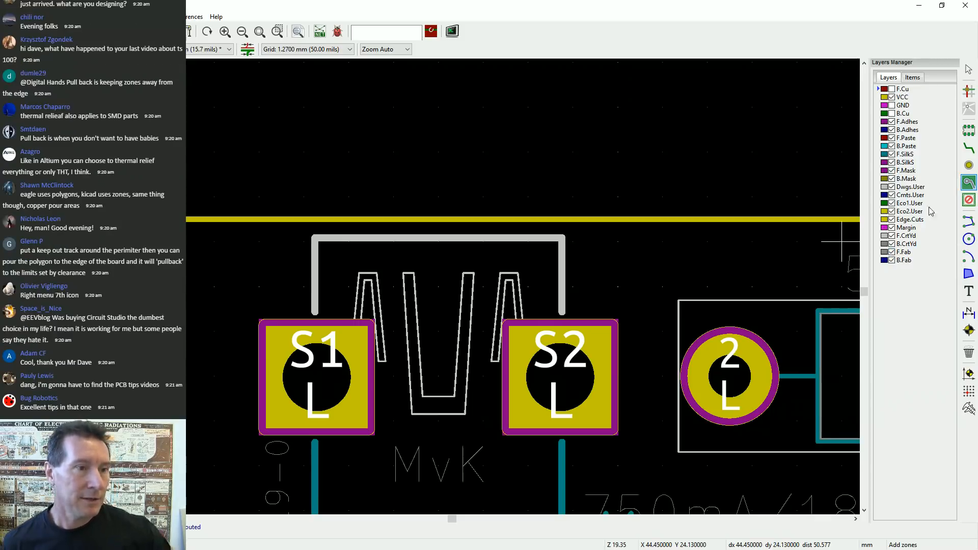
Toggle the Edge.Cuts layer to identify the board outline, leaving it hidden
left_click(892, 219)
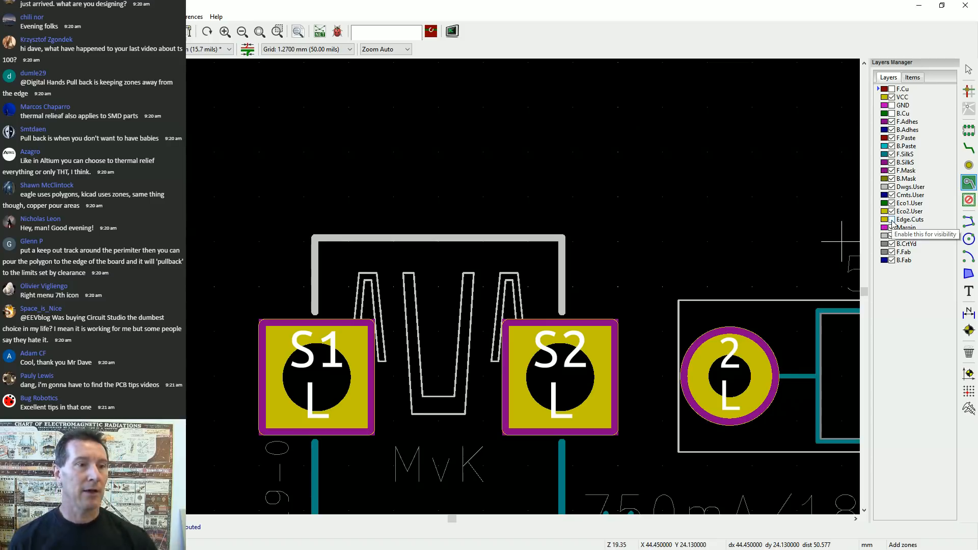
left_click(892, 219)
left_click(892, 219)
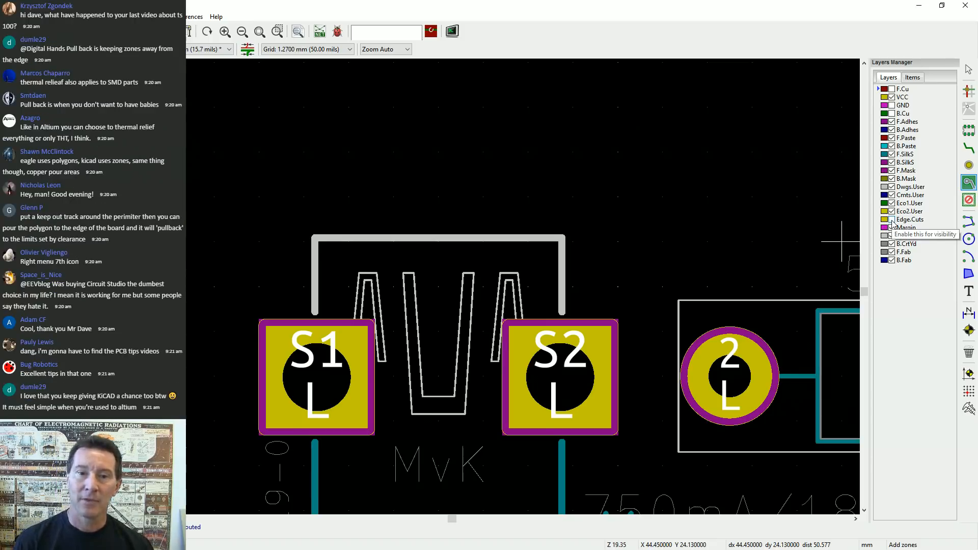
scroll(438, 282, "down", 2)
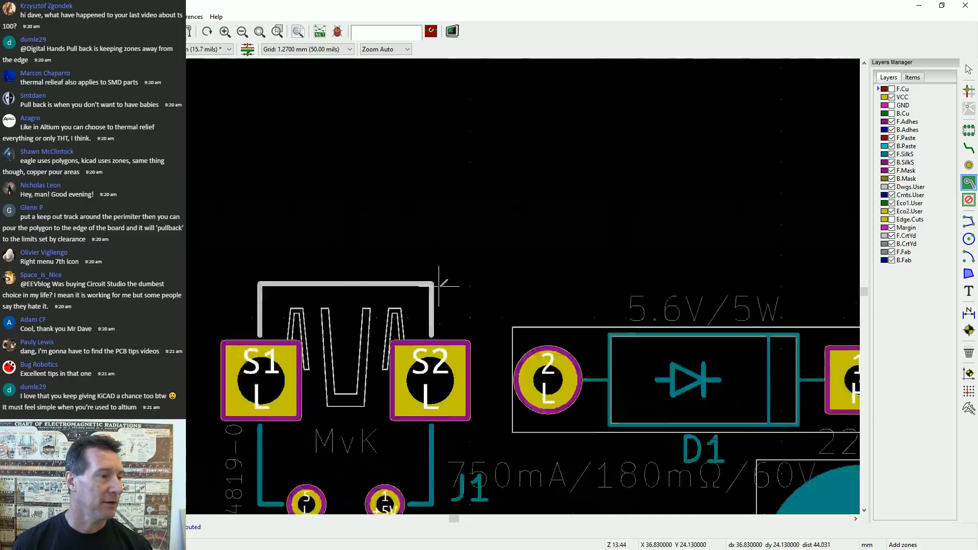
Show the Edge.Cuts layer and examine the board outline's corner beside the 1pin mounting hole
scroll(438, 283, "down", 7)
left_click(892, 220)
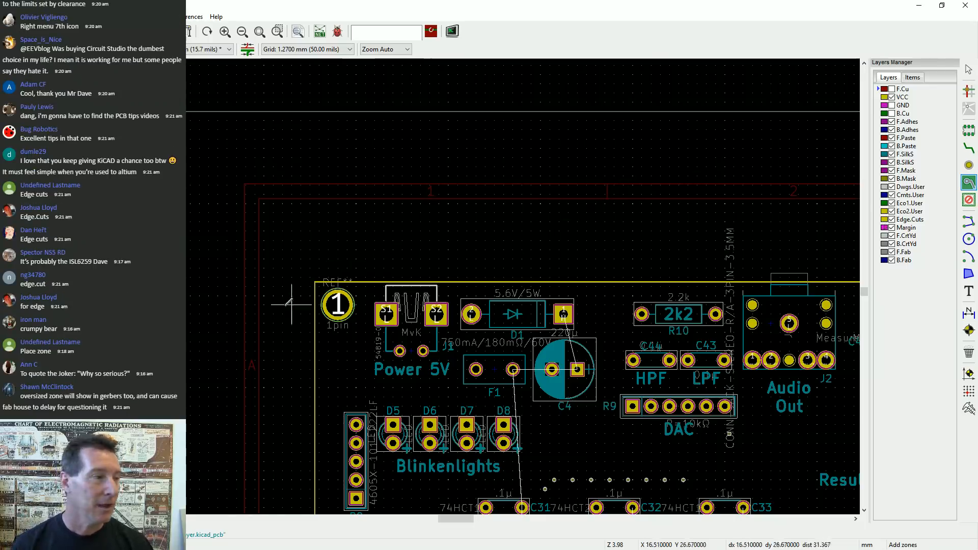
scroll(318, 283, "left", 2)
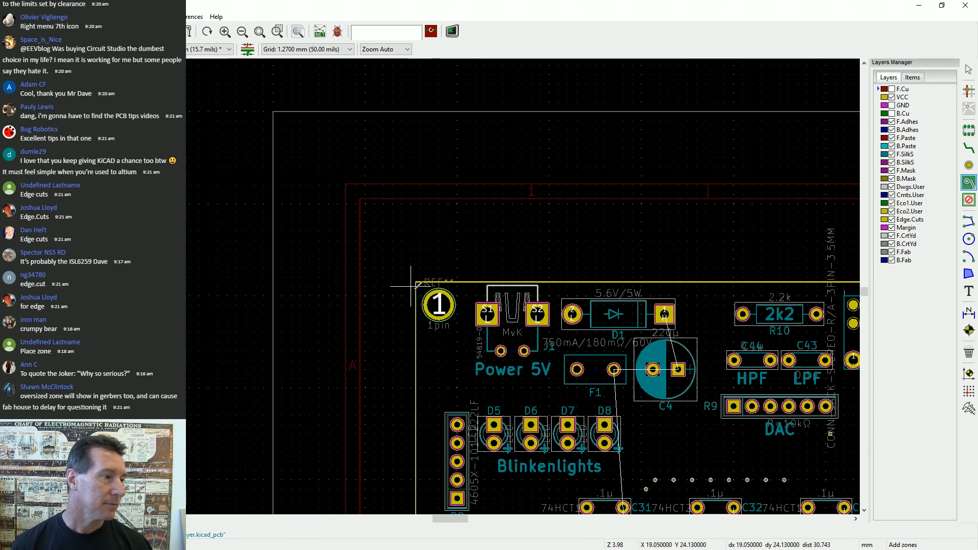
scroll(421, 280, "up", 6)
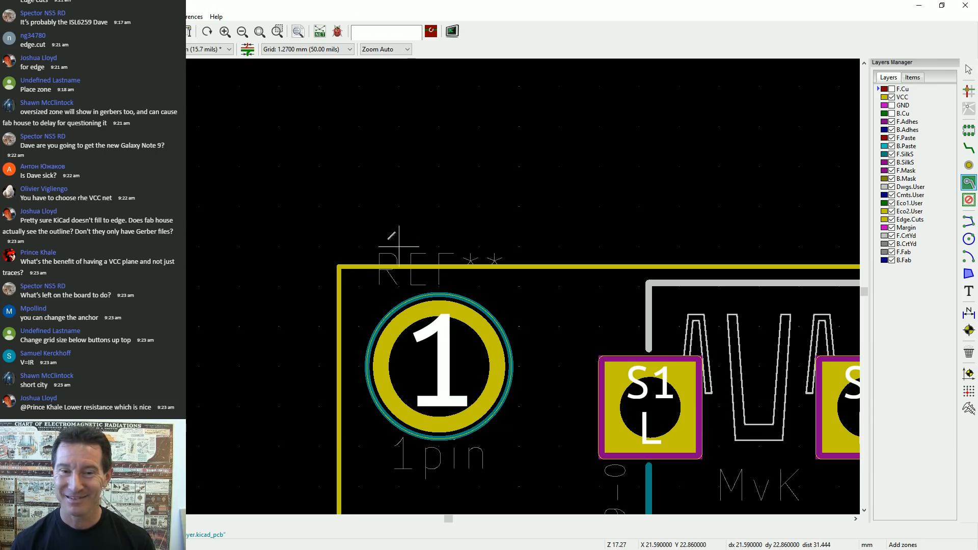
left_click(362, 280)
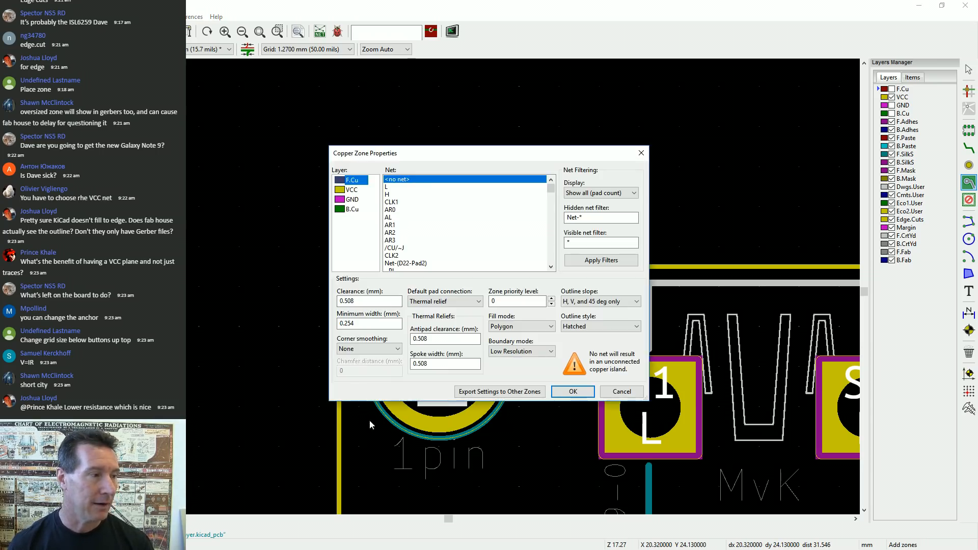
left_click(624, 391)
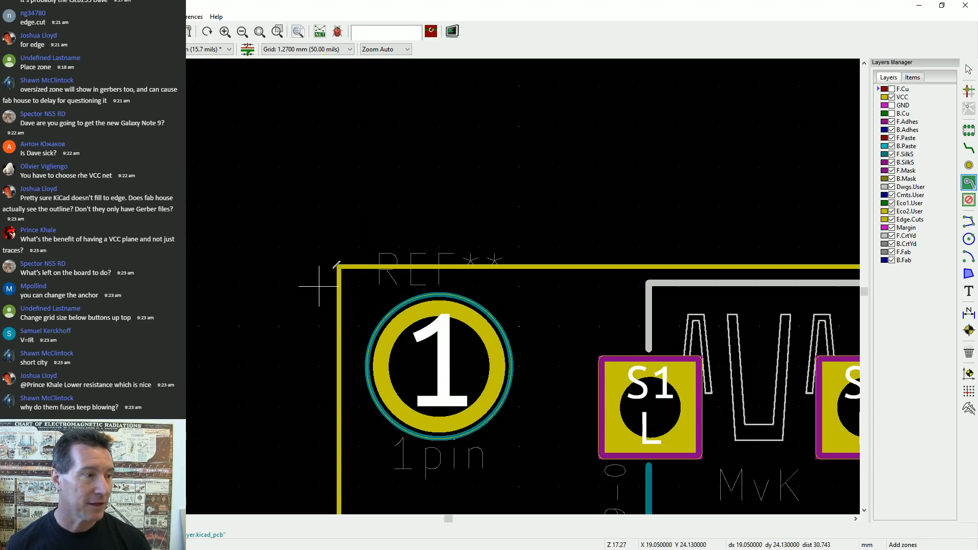
left_click(359, 287)
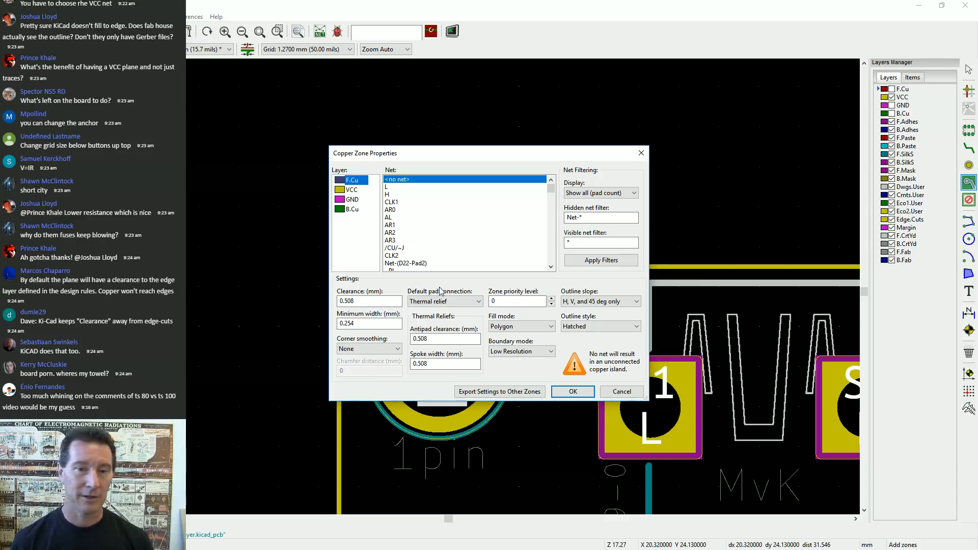
left_click(573, 392)
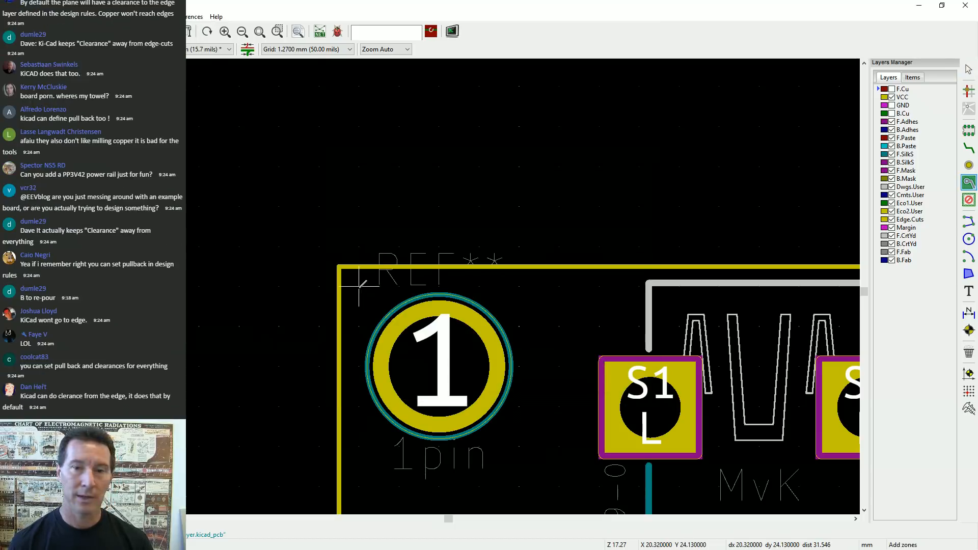
Start a copper zone inside the outline corner on the VCC layer and apply a hidden net filter of VCC
left_click(359, 285)
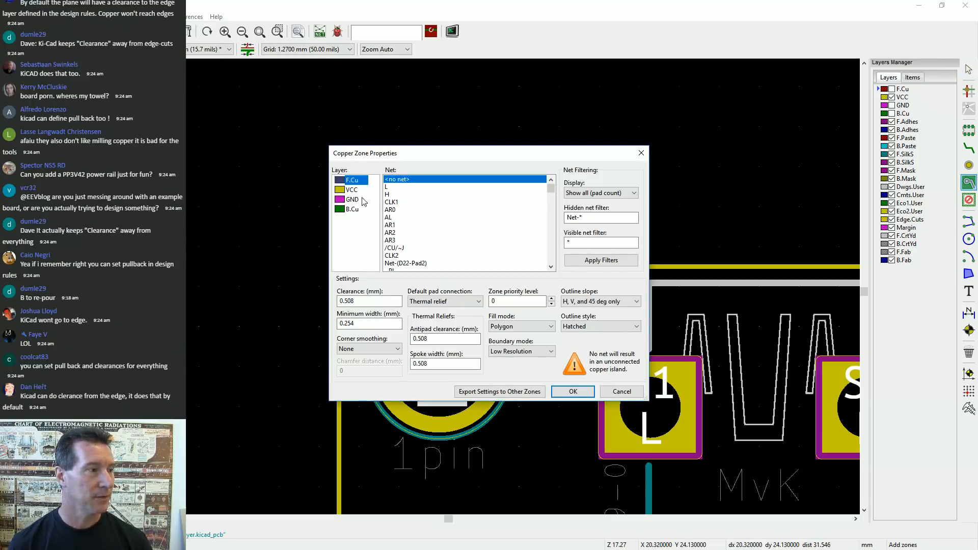
left_click(350, 192)
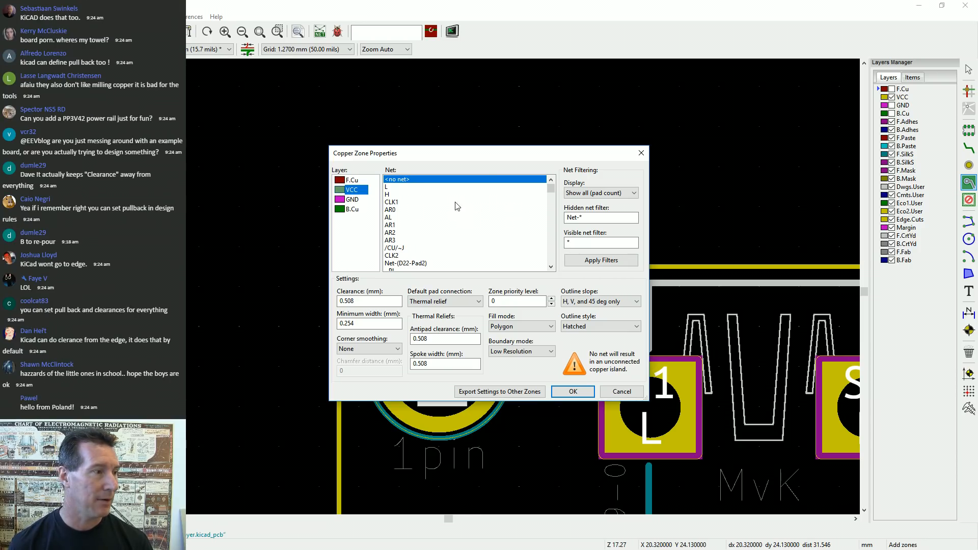
left_click(551, 194)
mouse_move(550, 194)
left_mouse_down()
mouse_move(561, 265)
mouse_move(560, 179)
mouse_move(561, 197)
left_mouse_up()
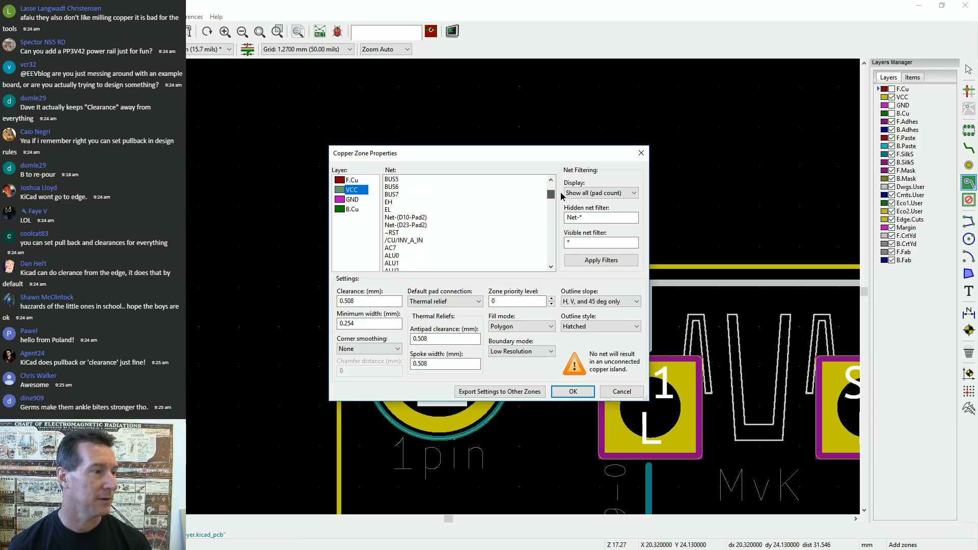
triple_click(576, 218)
type("VCC")
left_click(596, 261)
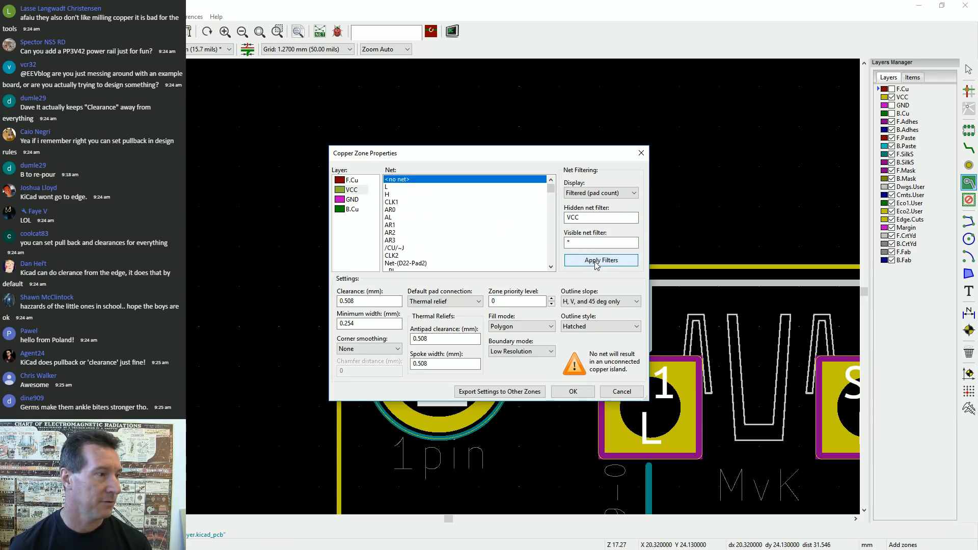
List all nets alphabetically in the zone properties, look through them for the supply net, and close the properties
left_click(613, 193)
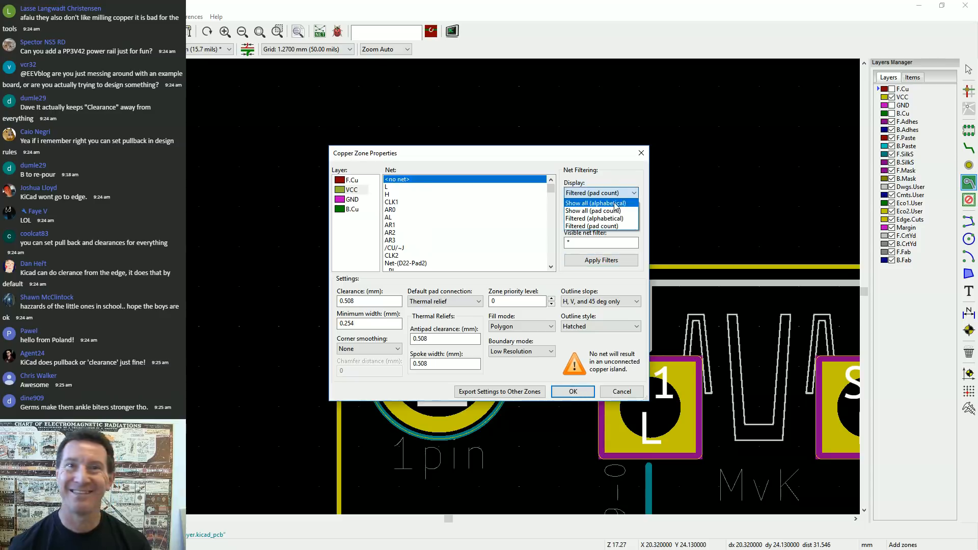
left_click(616, 203)
left_click_drag(551, 186, 552, 252)
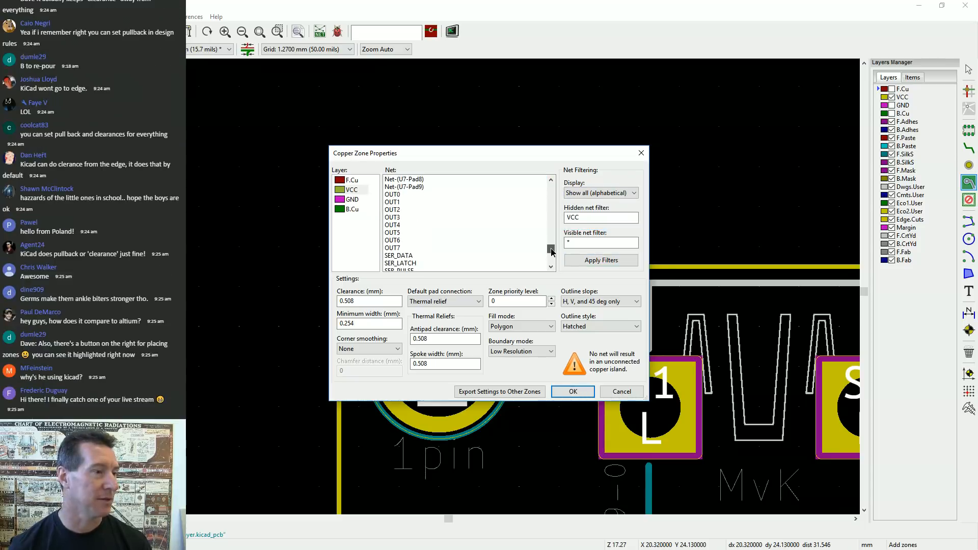
scroll(551, 252, "up", 5)
left_click(573, 391)
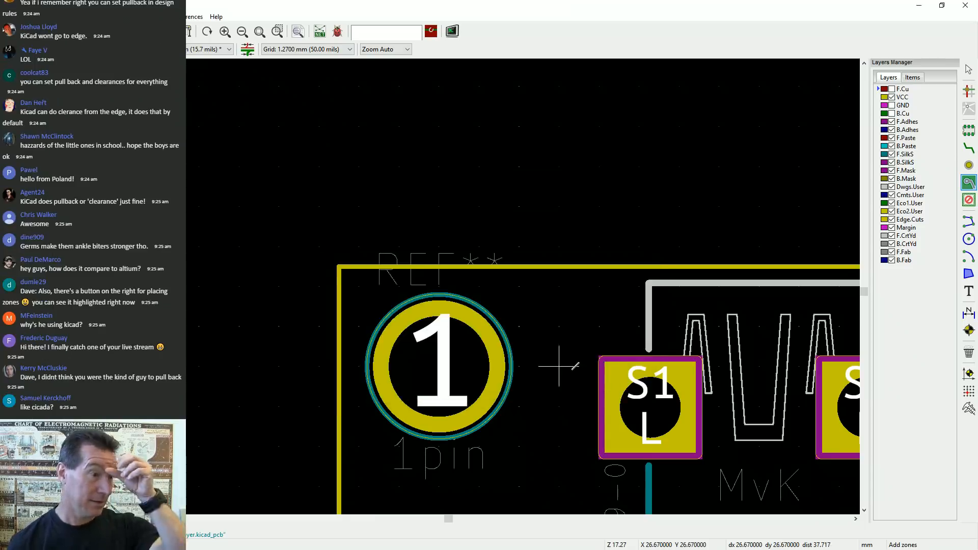
Inspect the net names on the pads around C31 and U38, and leave the zone tool
scroll(559, 365, "down", 5)
scroll(390, 238, "up", 5)
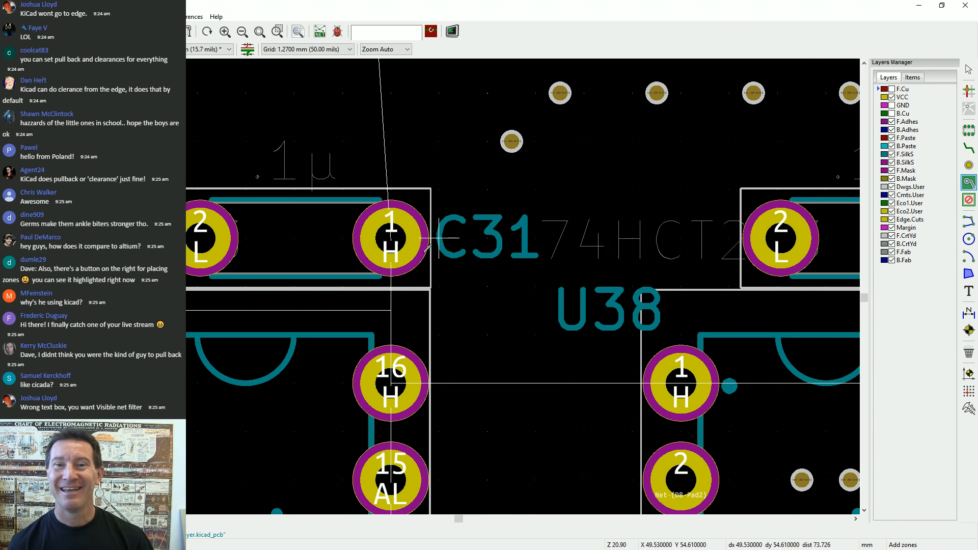
scroll(429, 255, "down", 1)
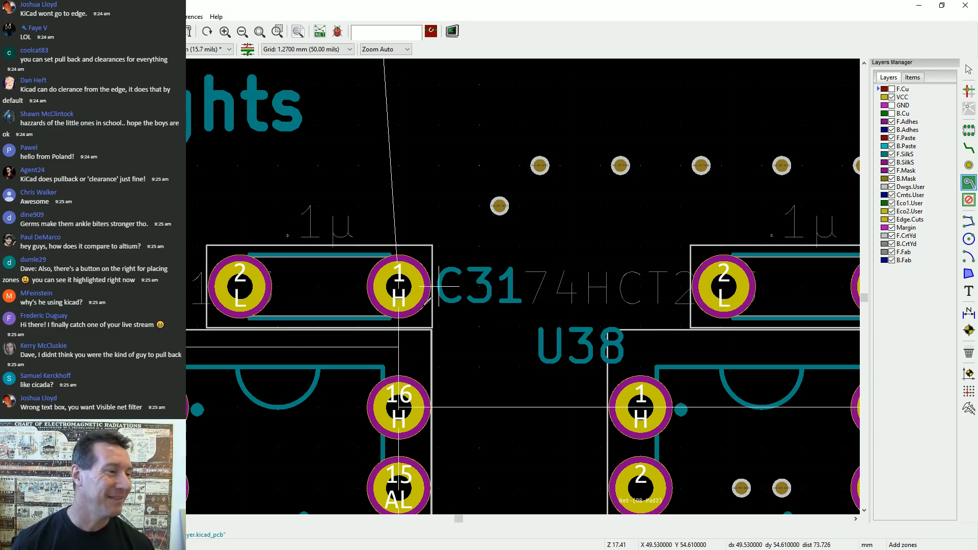
left_click(968, 70)
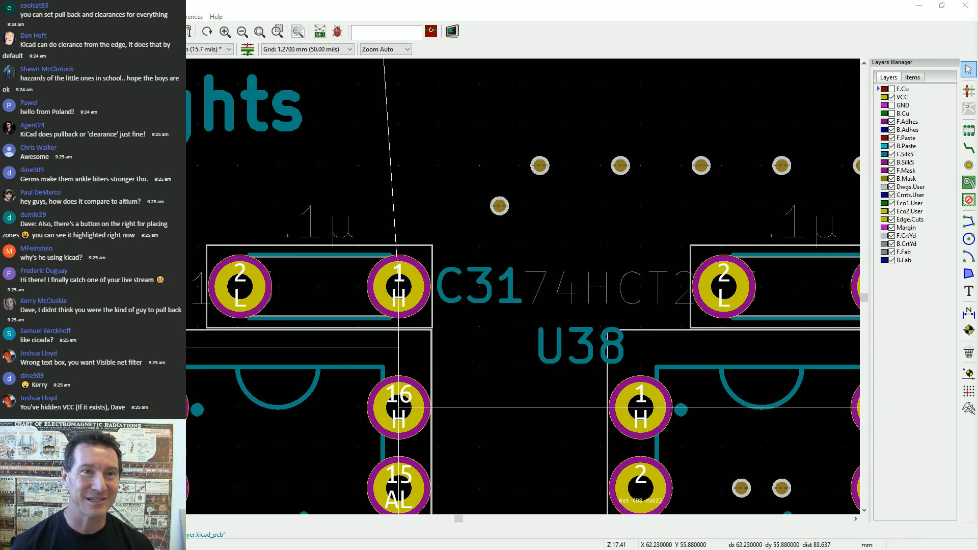
Switch to the KiCad project window and open the Gigatron.sch schematic, accepting the recommended symbol rescues
key("alt+Tab")
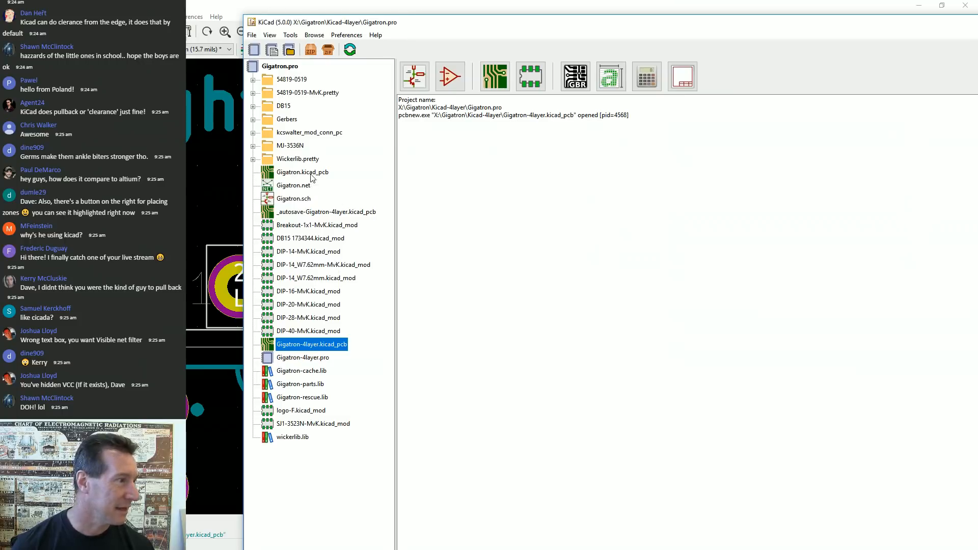
double_click(300, 200)
left_click(589, 340)
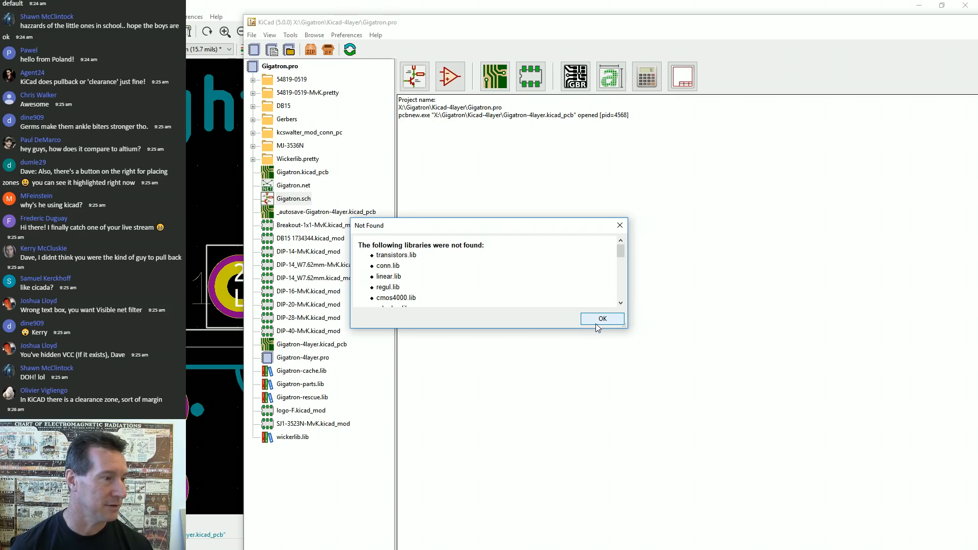
left_click(601, 319)
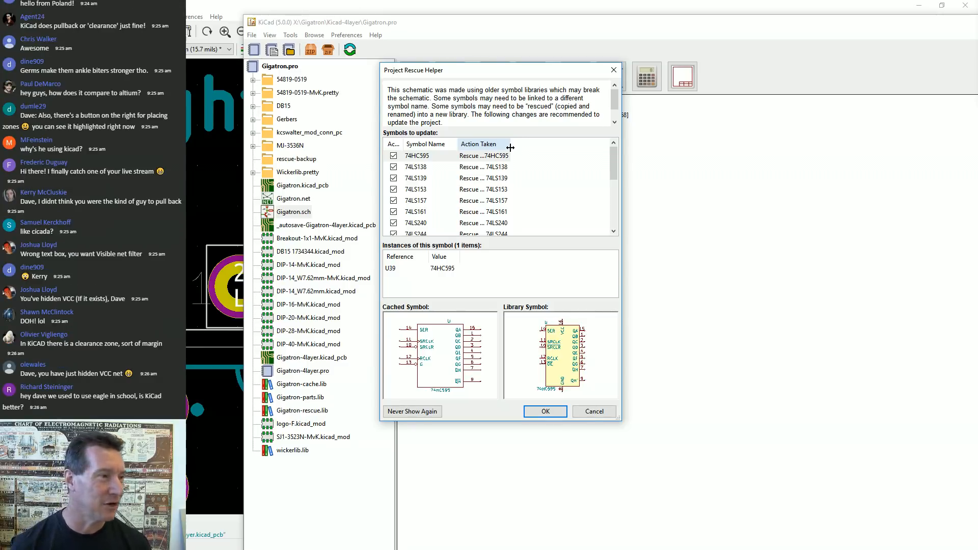
left_click(545, 412)
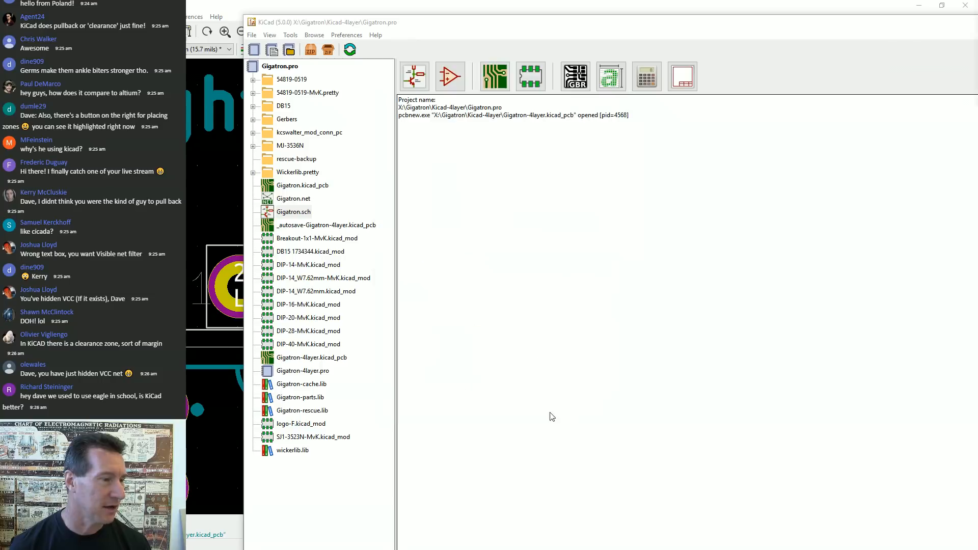
Bring the Remap Symbols report into view, review its output messages, and close it
left_click_drag(977, 6, 673, 93)
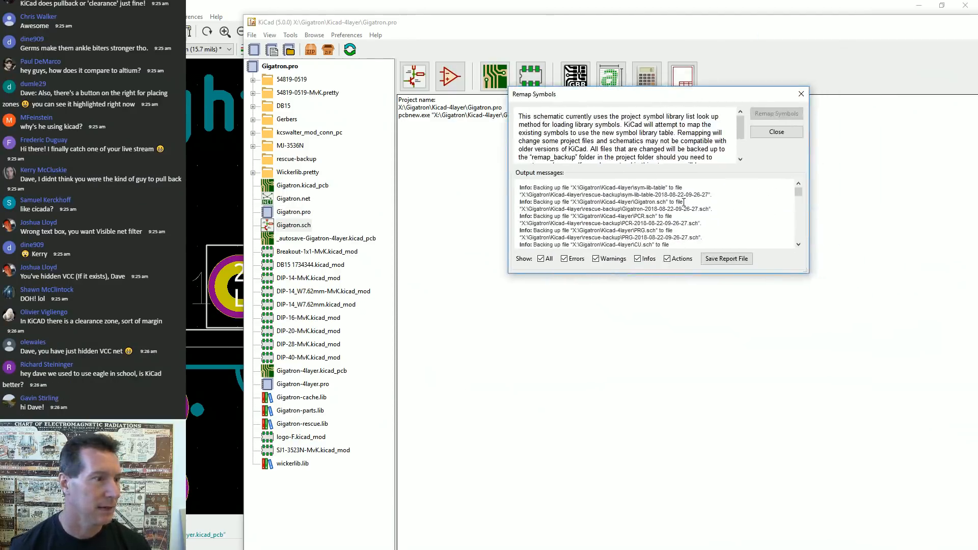
scroll(684, 203, "down", 2)
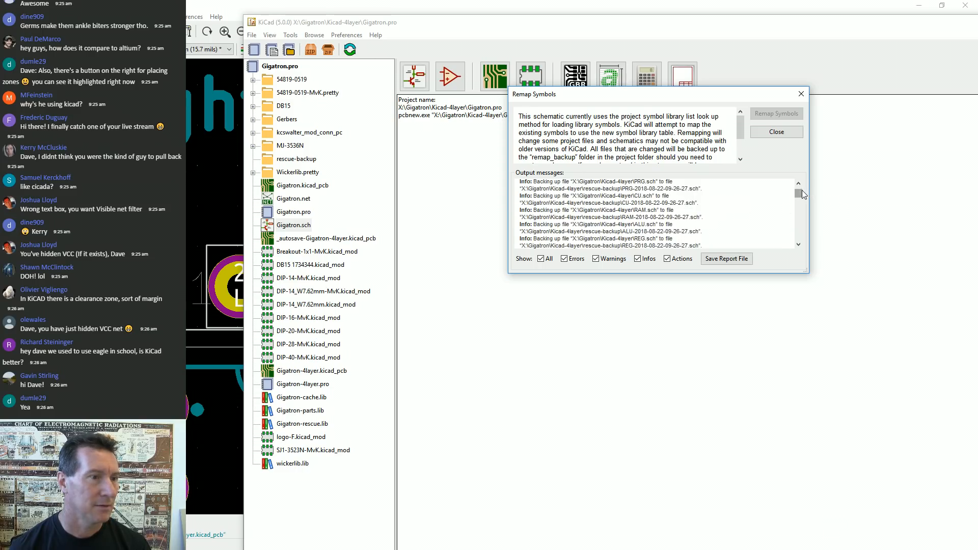
mouse_move(801, 194)
left_mouse_down()
mouse_move(804, 250)
mouse_move(806, 191)
left_mouse_up()
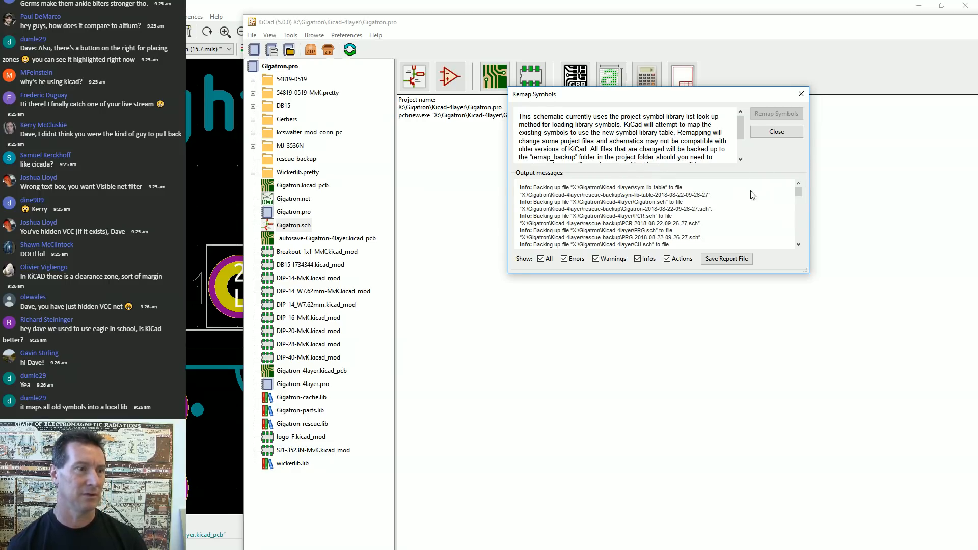
left_click(786, 131)
left_click(786, 132)
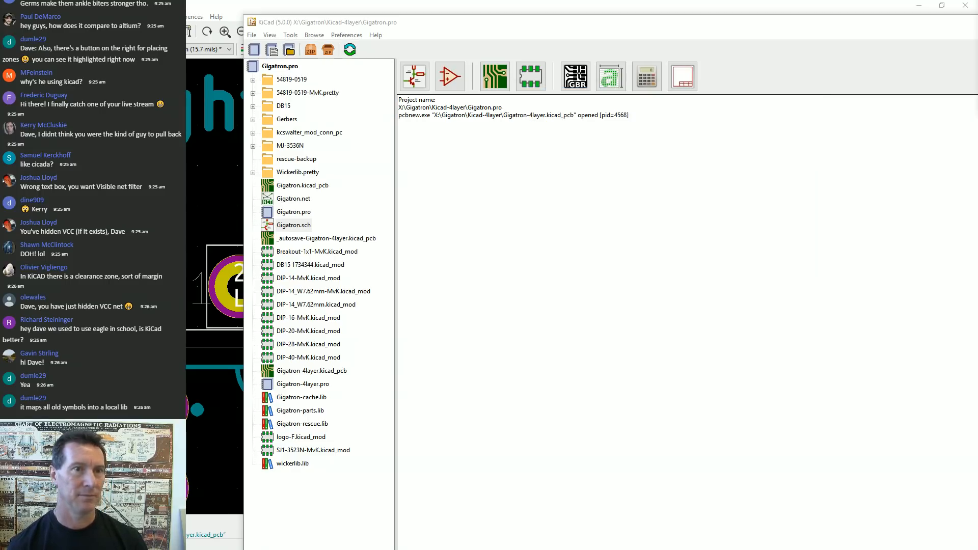
Switch to the Eeschema schematic window and move it on screen in front of the board layout
left_click(769, 8)
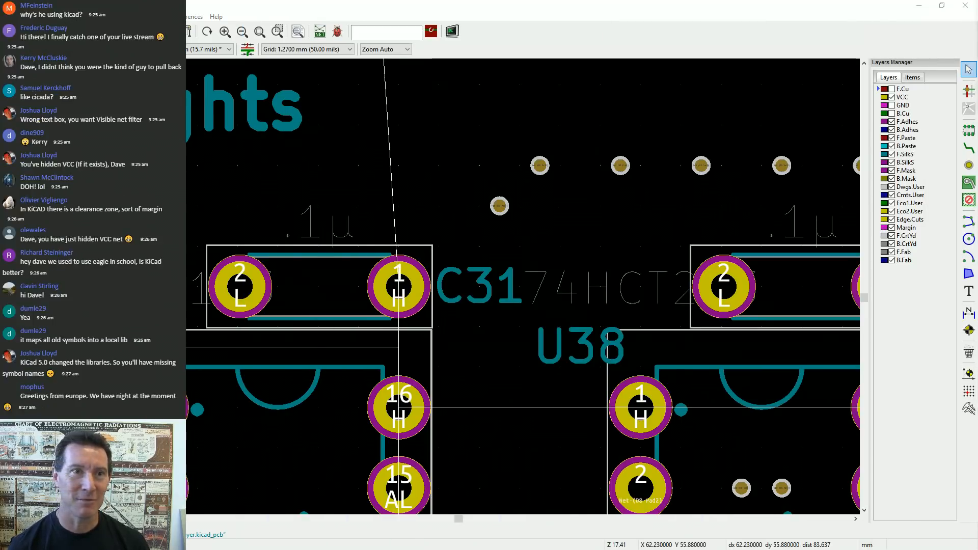
left_click_drag(977, 0, 681, 125)
left_click_drag(680, 125, 254, 40)
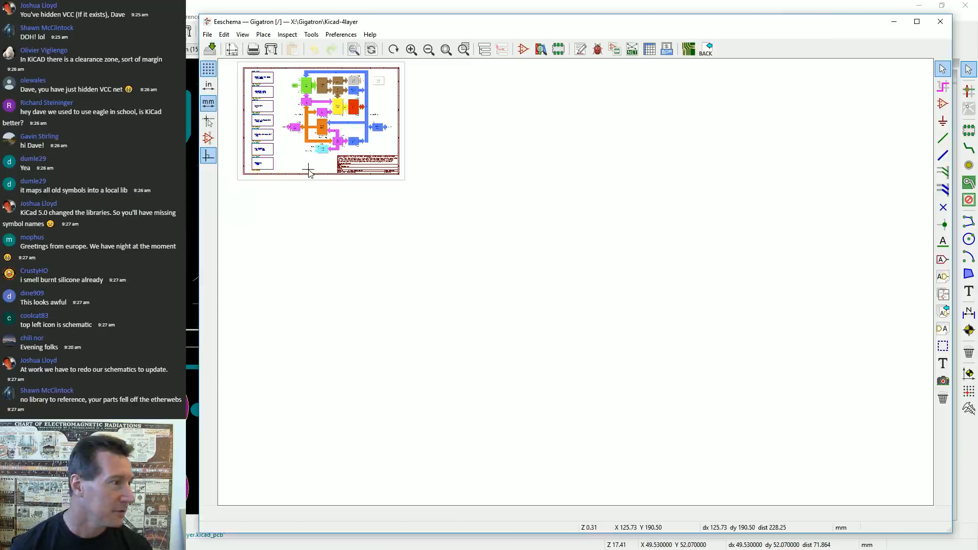
Open the Instruction Fetch sheet (PRG) from the root schematic
scroll(305, 169, "up", 1)
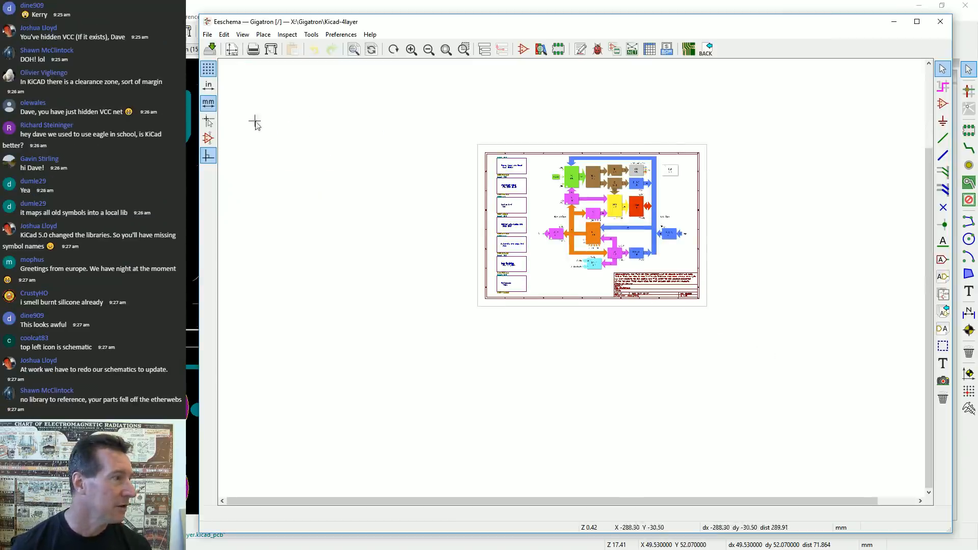
scroll(481, 153, "up", 3)
left_click(560, 228)
left_click(636, 259)
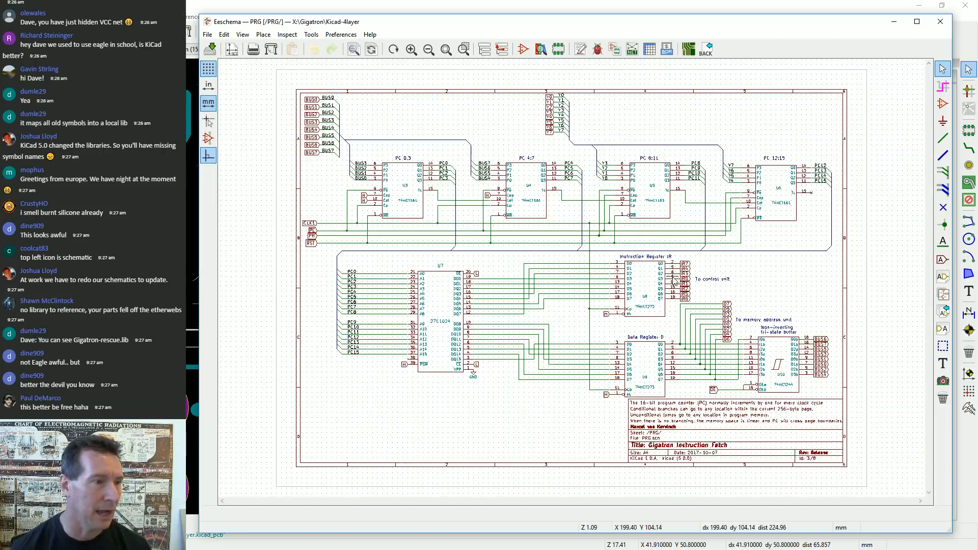
Examine the Instruction Register U8 and its surrounding connections on the Instruction Fetch sheet
scroll(672, 276, "up", 4)
scroll(569, 276, "down", 4)
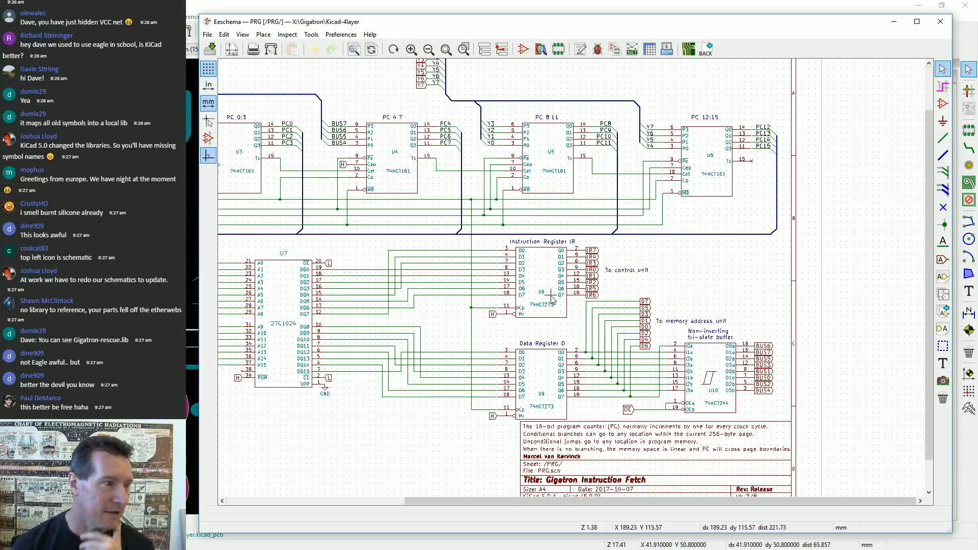
scroll(551, 294, "up", 4)
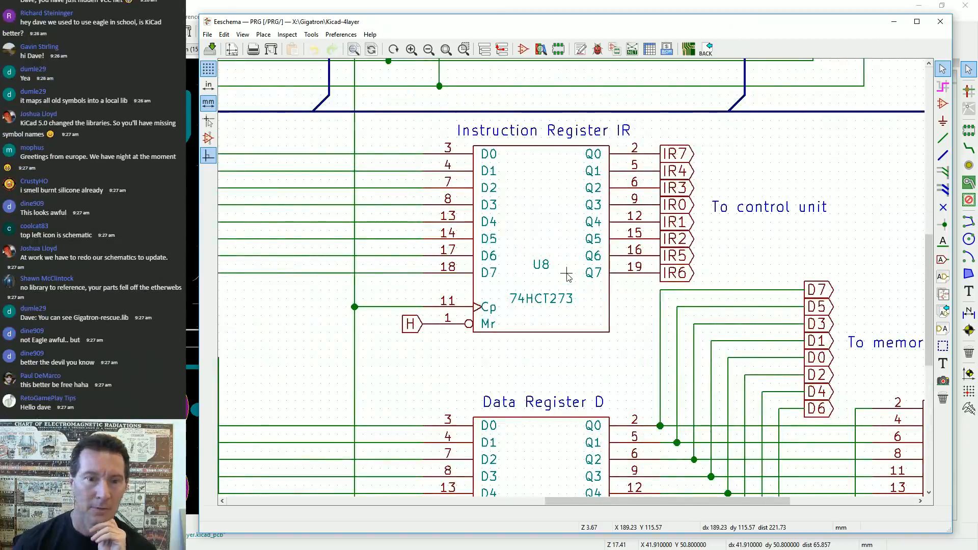
scroll(567, 276, "down", 6)
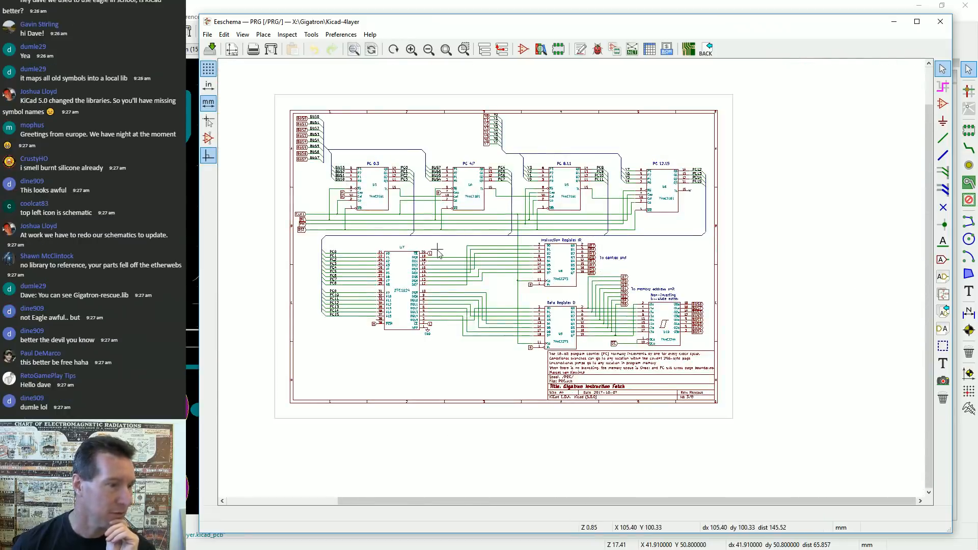
scroll(569, 277, "down", 1)
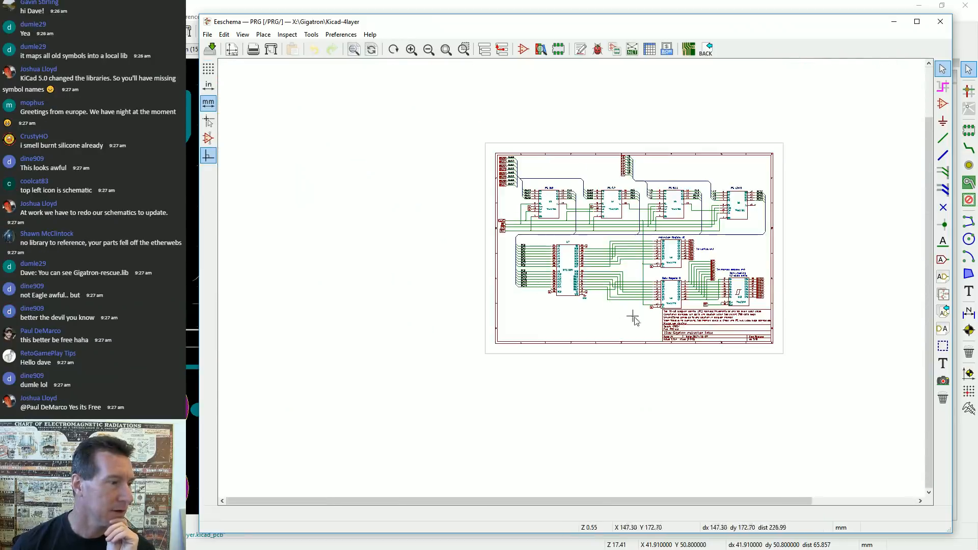
Reposition the schematic window and leave the Instruction Fetch sheet for the root Gigatron sheet
left_click_drag(433, 21, 406, 25)
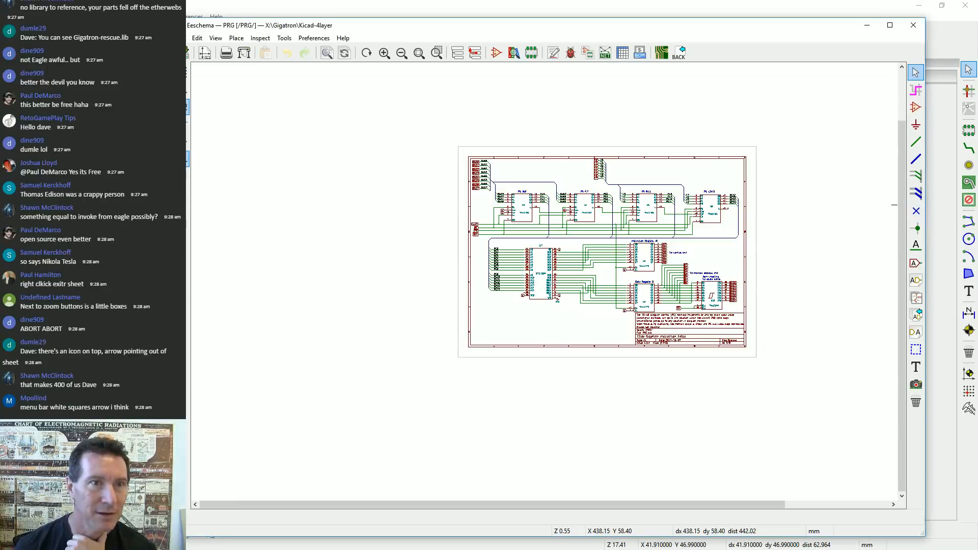
right_click(416, 156)
left_click(439, 164)
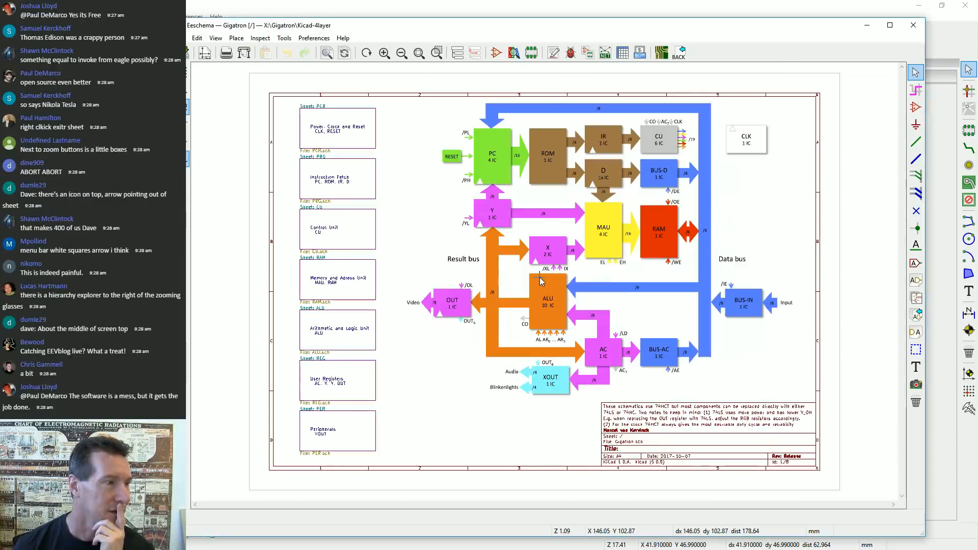
Open the Power, Clock and Reset (PCR) sheet and examine the H and L supply rails around the decoupling capacitors
right_click(348, 123)
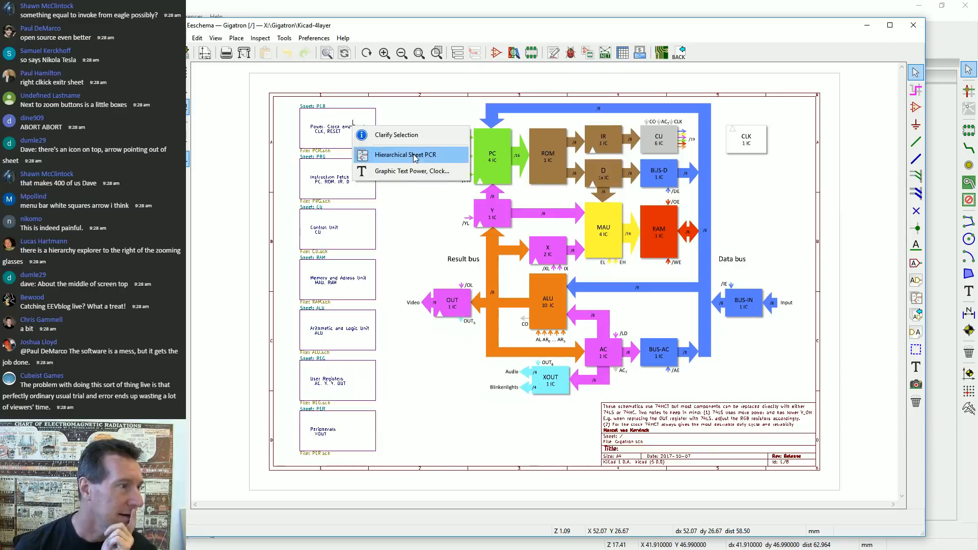
left_click(387, 150)
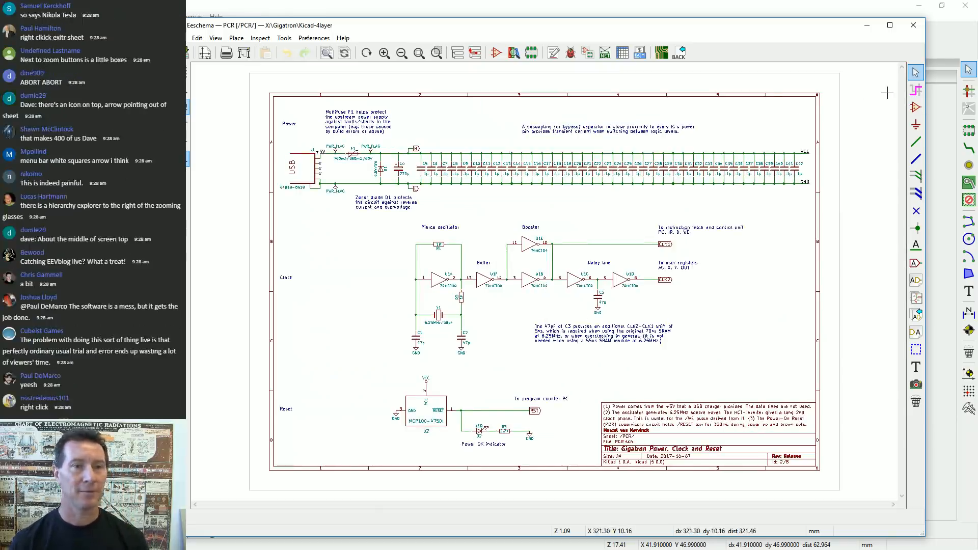
scroll(530, 280, "down", 1)
scroll(463, 201, "up", 2)
scroll(541, 280, "up", 3)
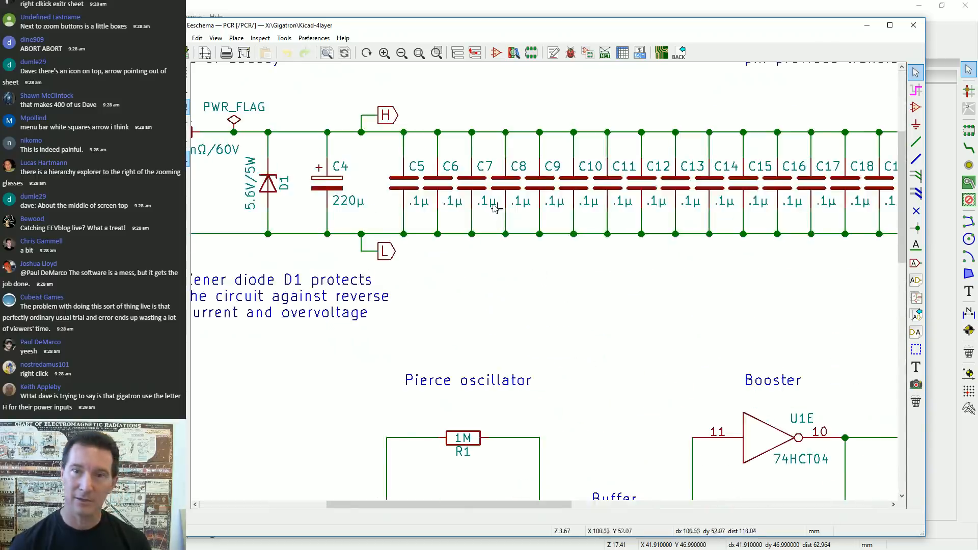
scroll(540, 280, "up", 1)
scroll(540, 279, "down", 1)
scroll(540, 279, "down", 1)
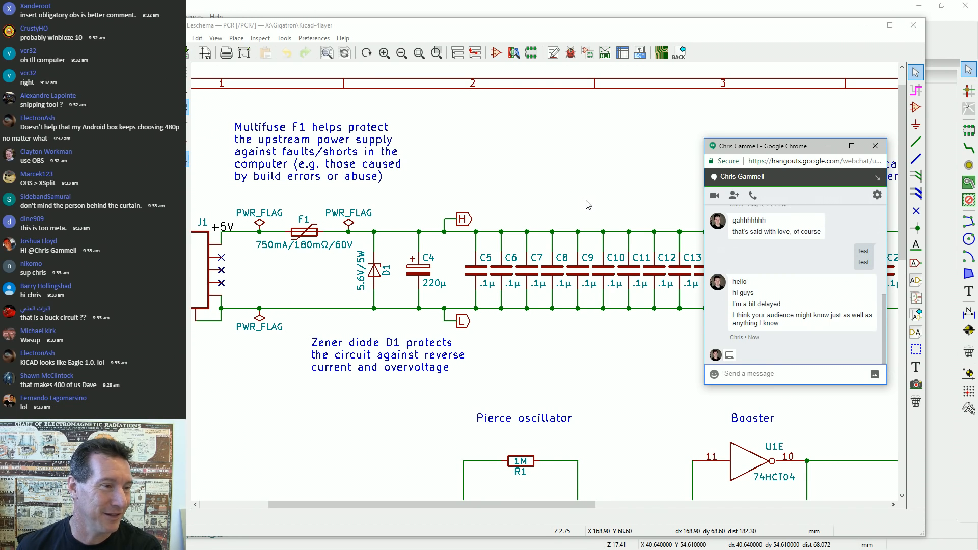
Move the chat pop-up away from the schematic's supply rails and reposition the schematic window in front of the board layout
left_click_drag(790, 149, 815, 49)
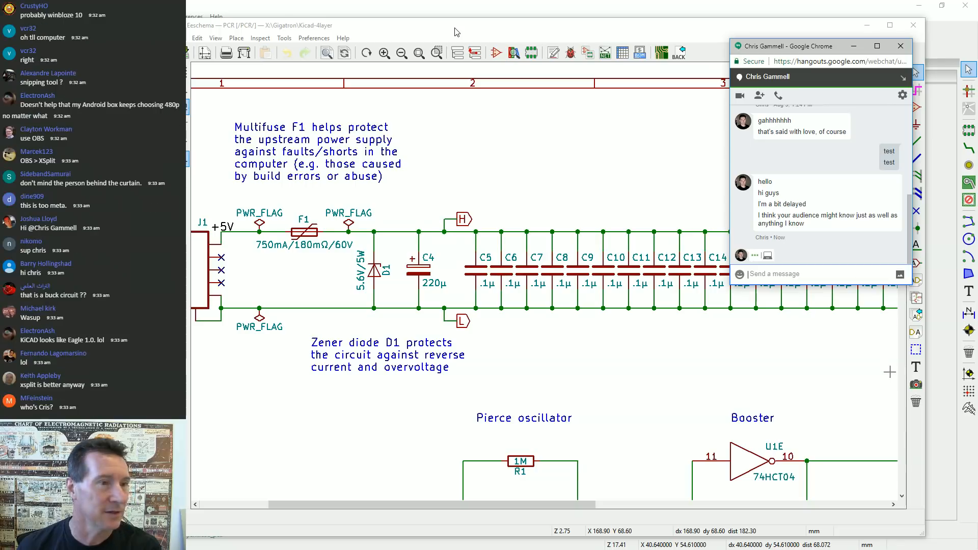
left_click(683, 30)
key("alt+Tab")
left_click_drag(805, 49, 835, 43)
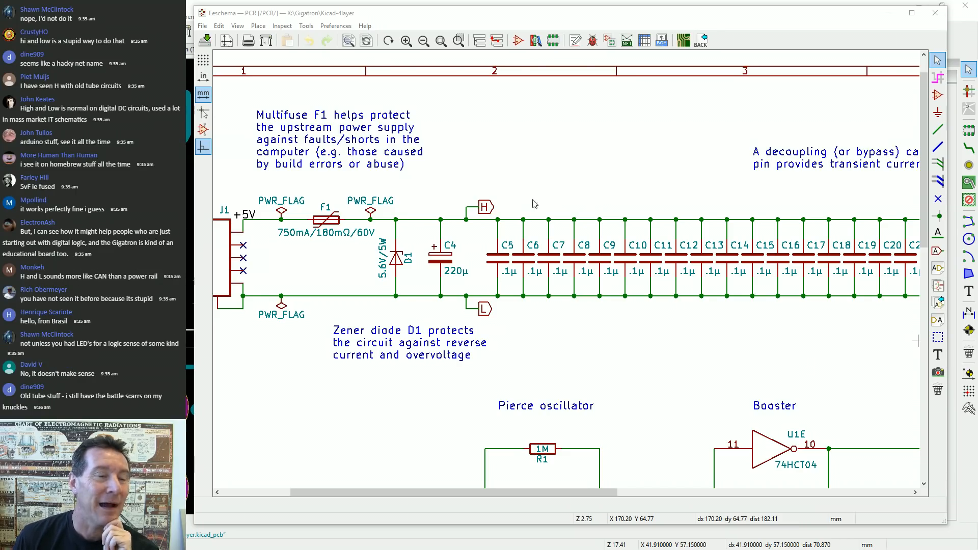
Return to the board layout and inspect the H and L net pads on the capacitors, ICs and Power 5V parts
left_click(889, 15)
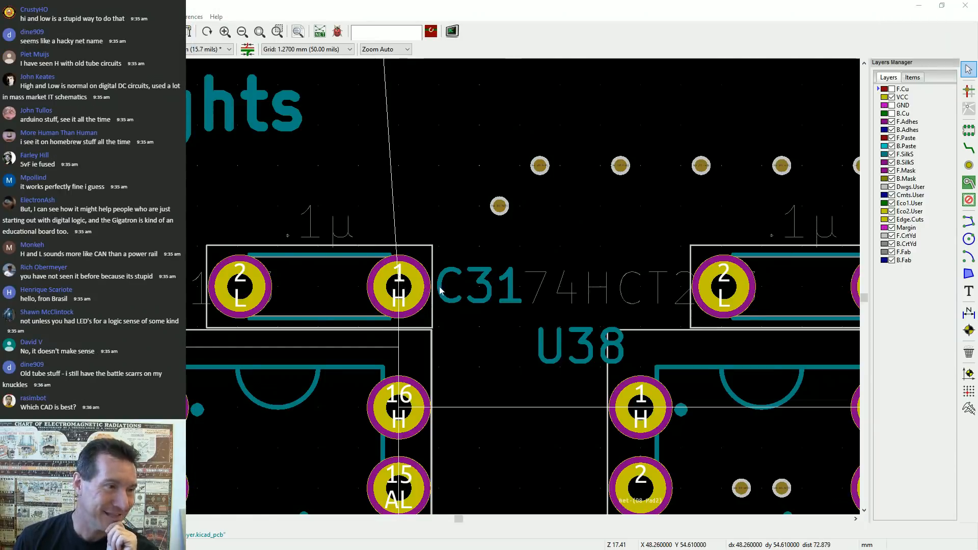
scroll(441, 291, "down", 4)
scroll(442, 291, "up", 3)
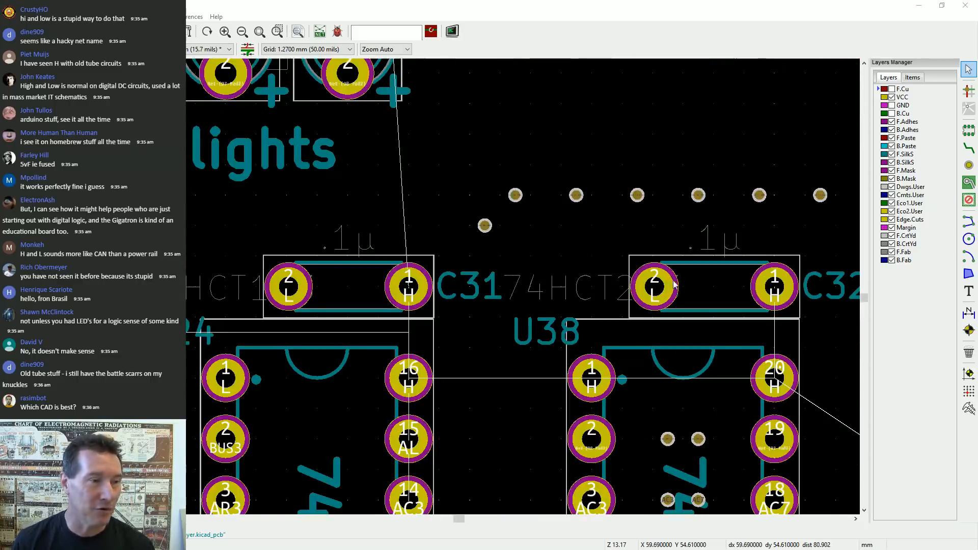
scroll(479, 286, "down", 5)
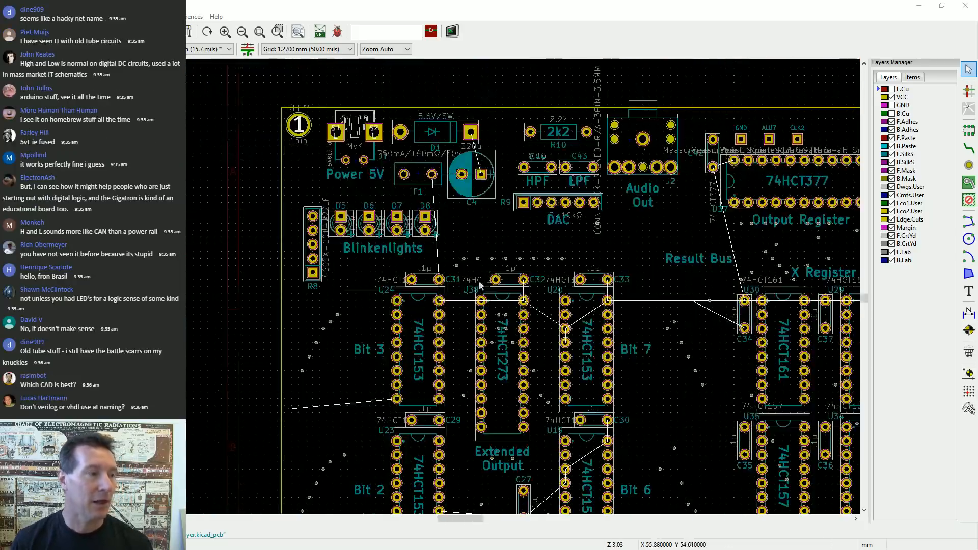
scroll(480, 286, "down", 3)
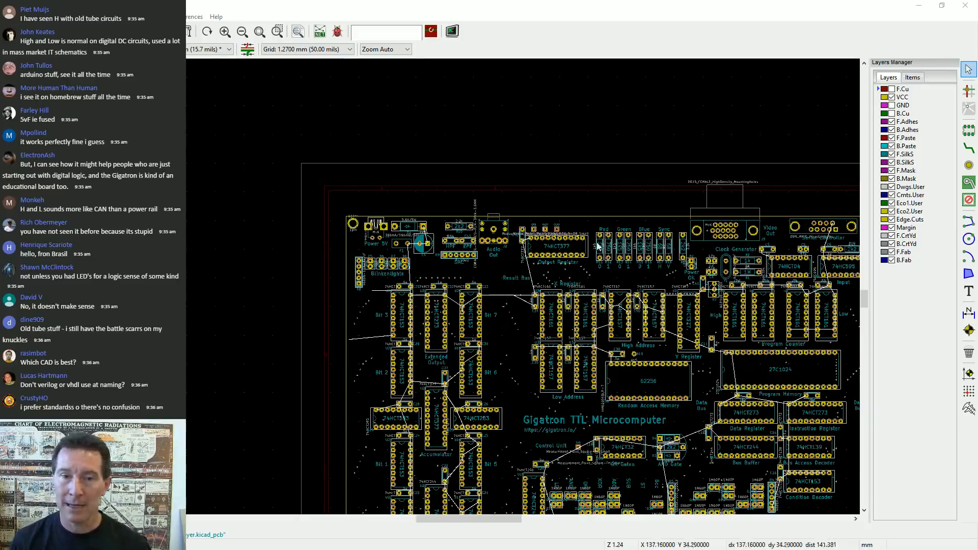
scroll(558, 272, "up", 5)
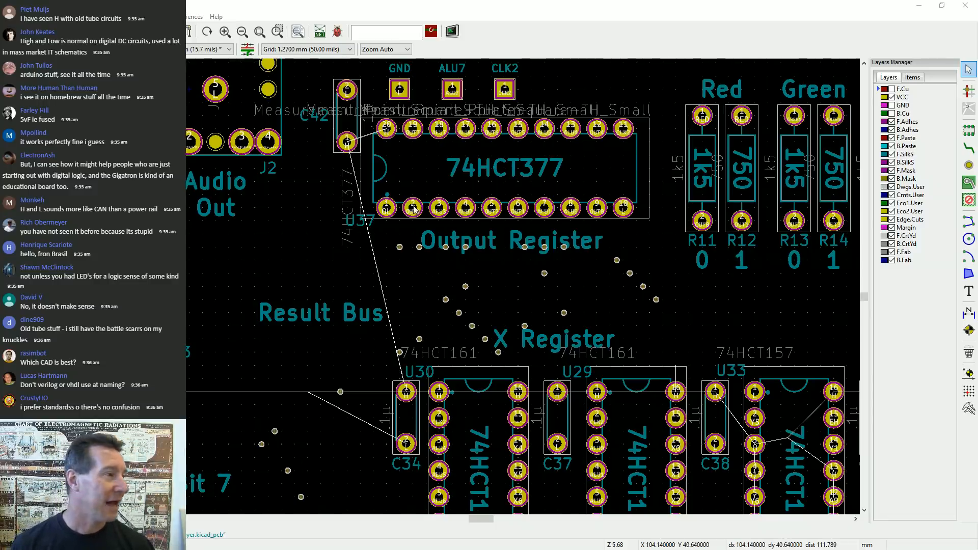
scroll(414, 208, "down", 3)
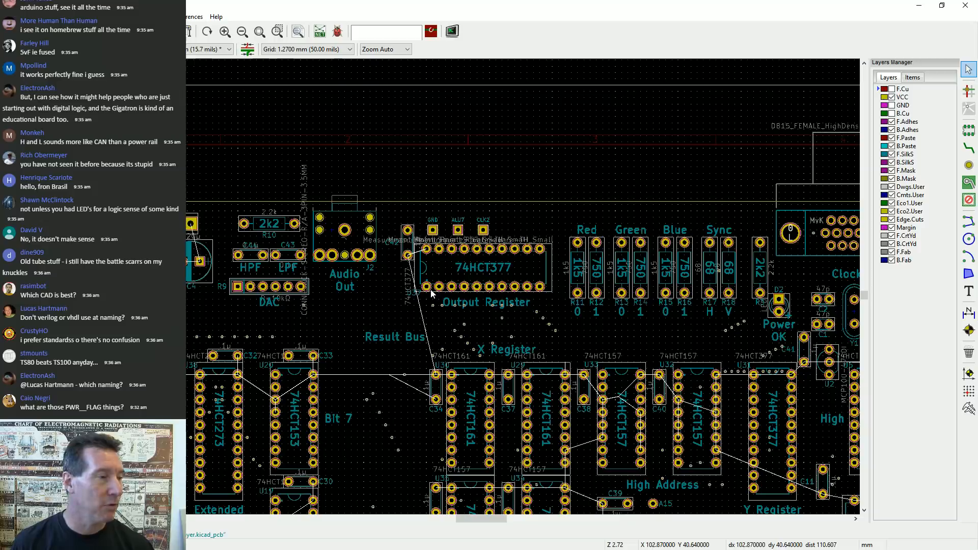
middle_click_drag(336, 282, 680, 249)
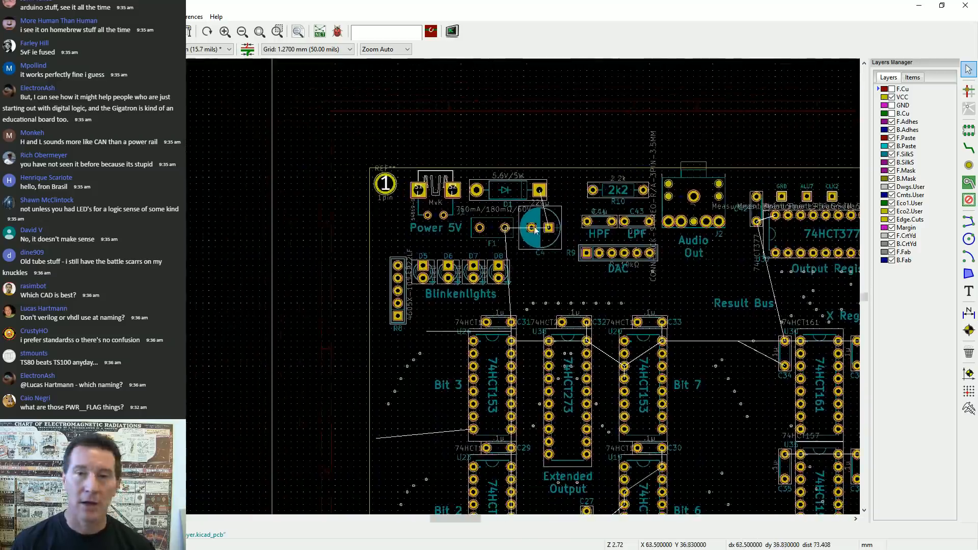
scroll(424, 199, "up", 2)
Start a copper zone at the board outline's upper-left corner, assigning it to the VCC layer and net H
left_click(81, 16)
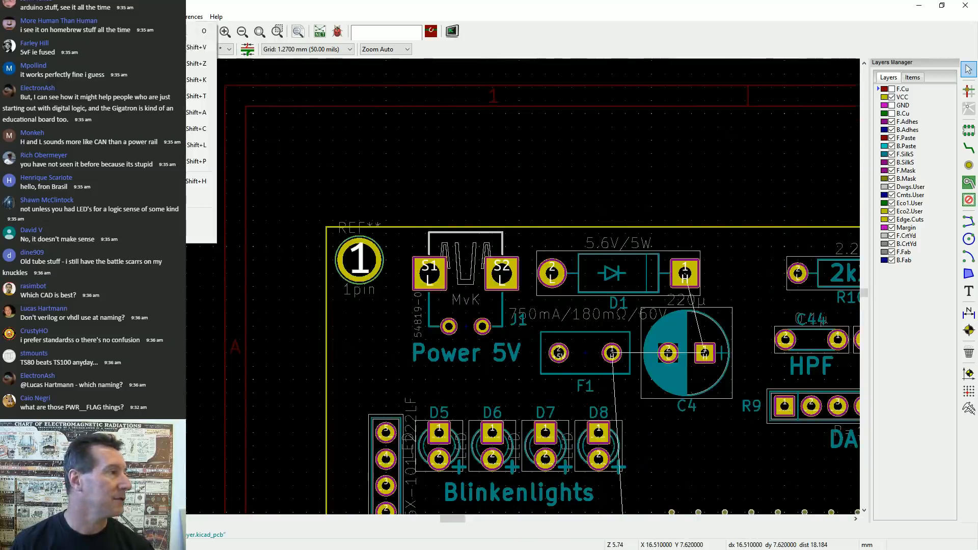
left_click(102, 64)
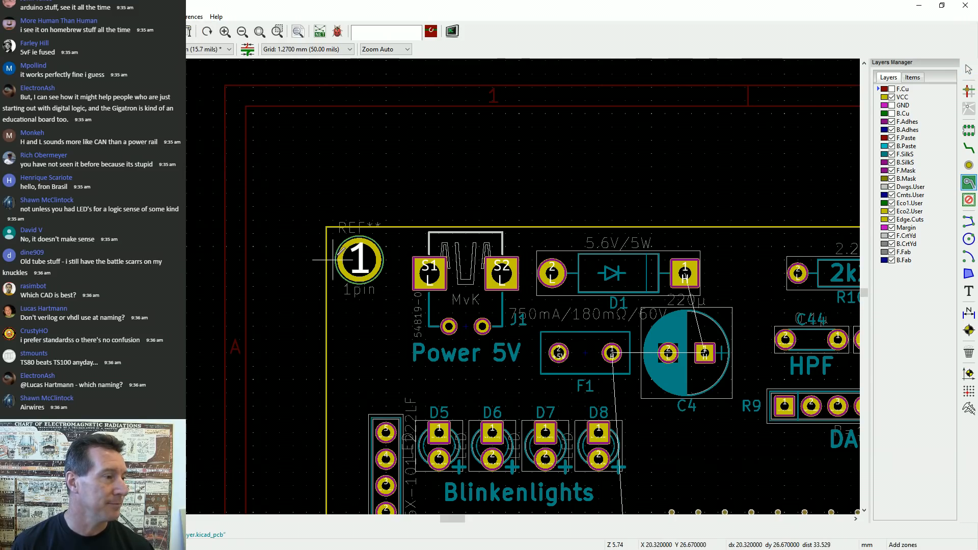
left_click(331, 230)
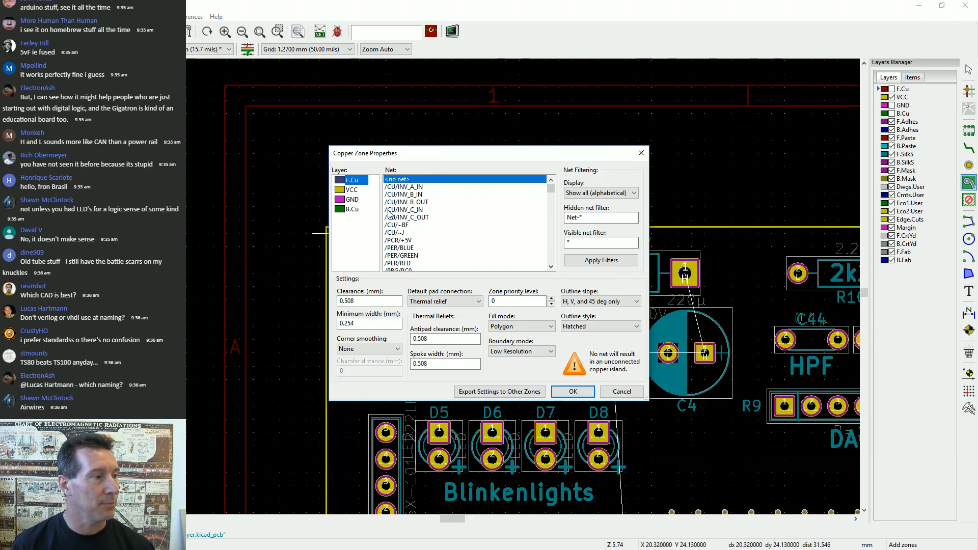
left_click(353, 190)
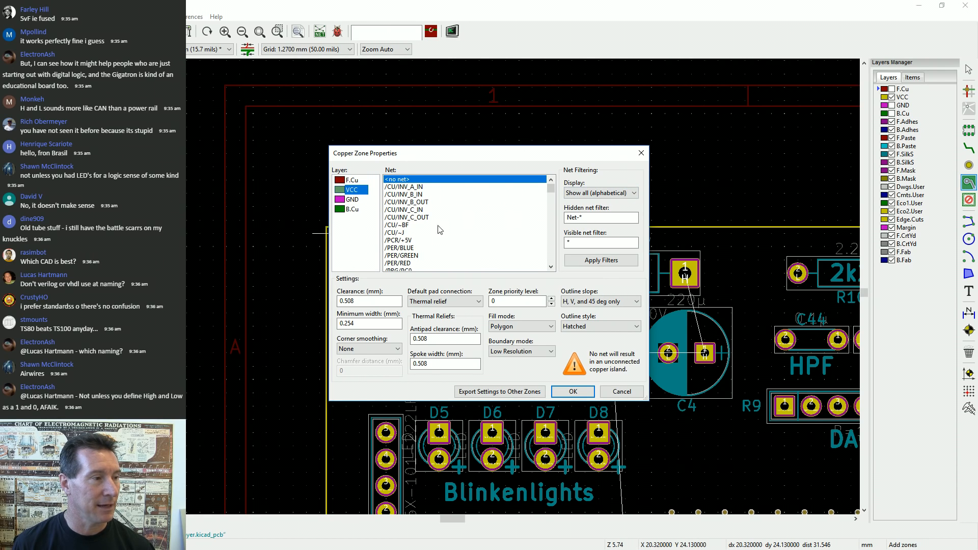
mouse_move(550, 200)
left_mouse_down()
mouse_move(554, 226)
mouse_move(552, 214)
left_mouse_up()
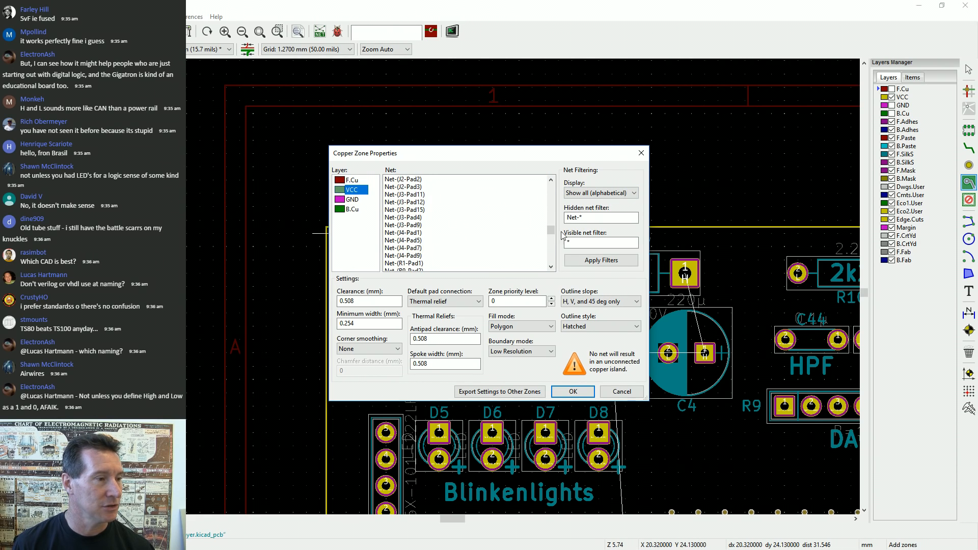
left_click(393, 241)
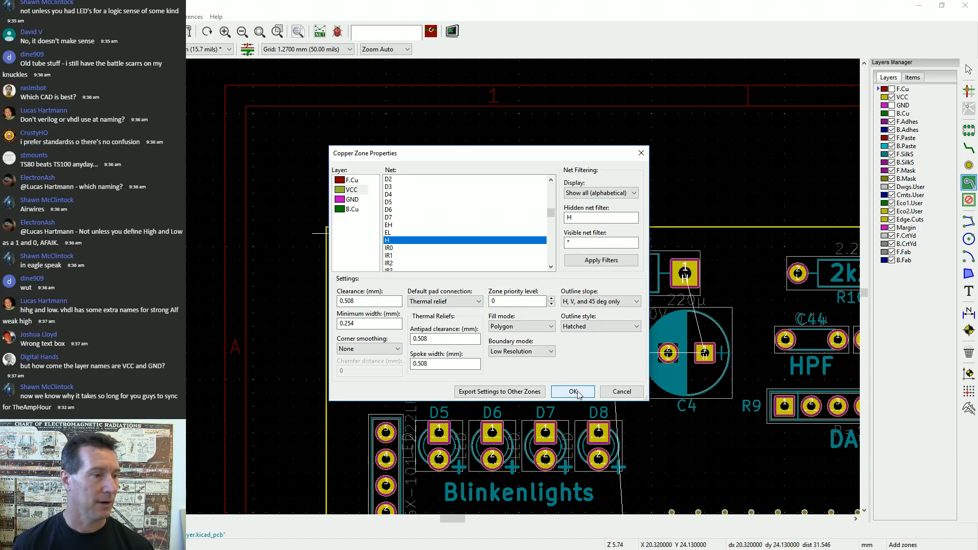
Compare the zone's default pad connection options and keep Thermal relief
left_click(441, 303)
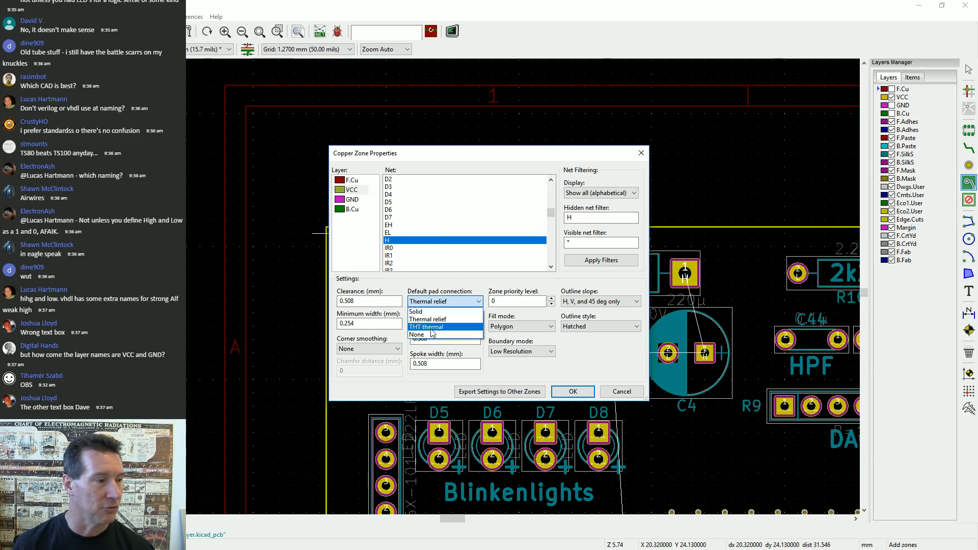
left_click(433, 319)
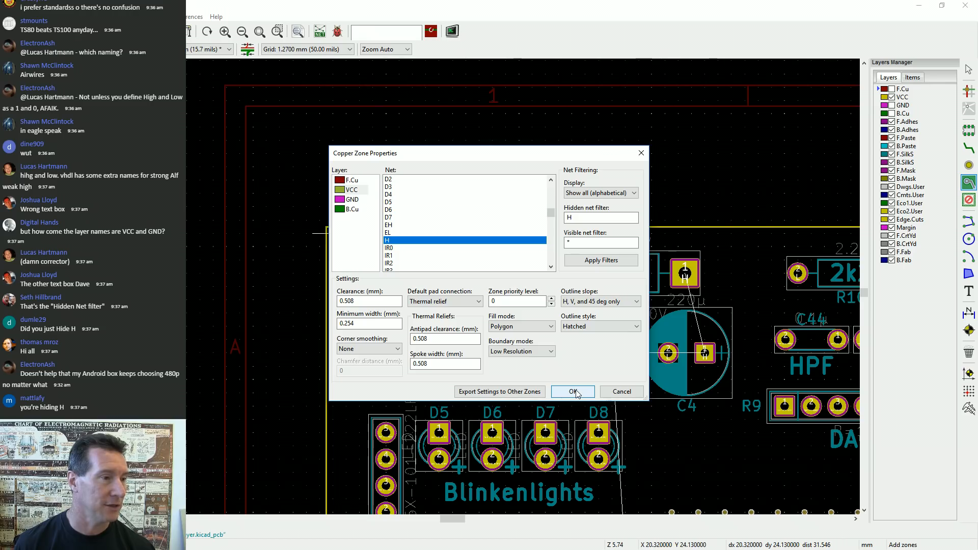
left_click(443, 301)
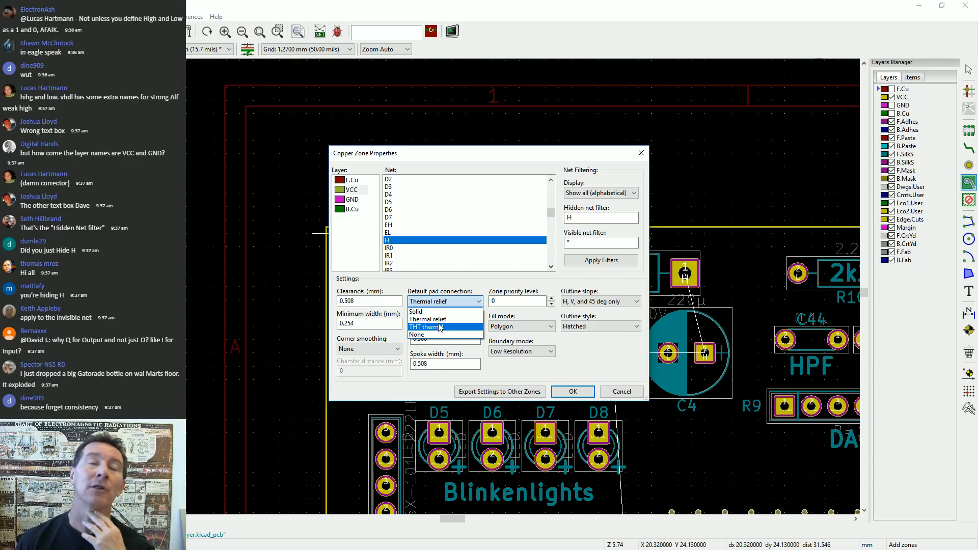
key("Up")
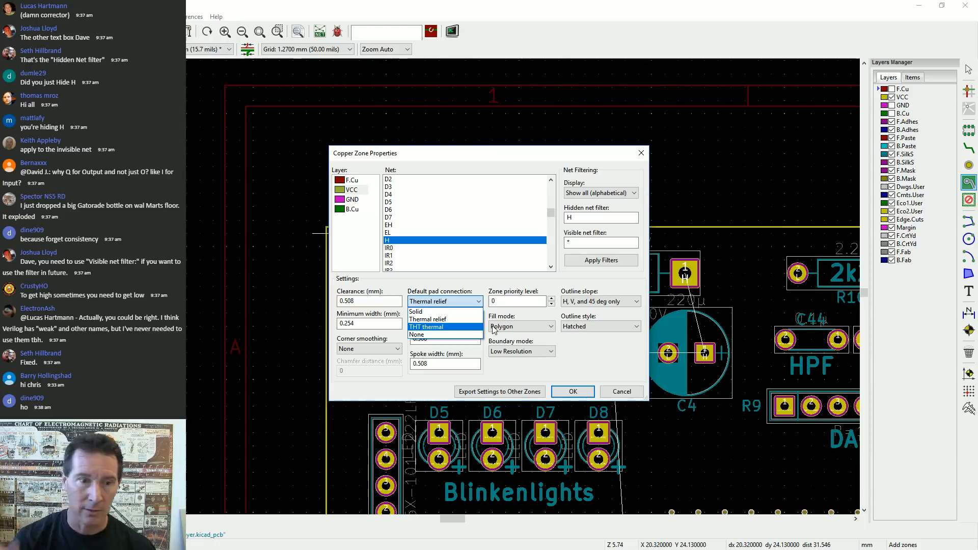
left_click(434, 319)
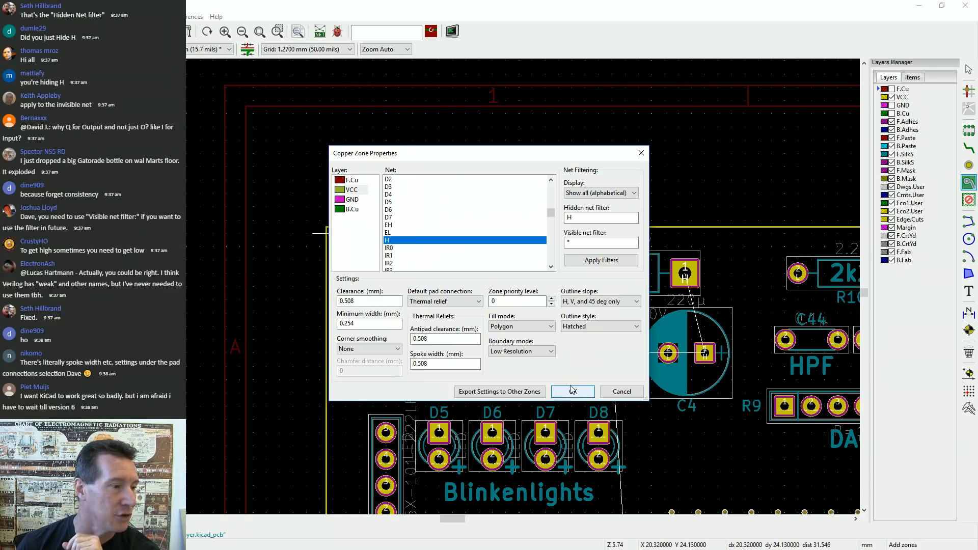
Review the zone's outline slope, outline style and fill mode options, keeping H, V, and 45 deg only, Hatched and Polygon
left_click(618, 303)
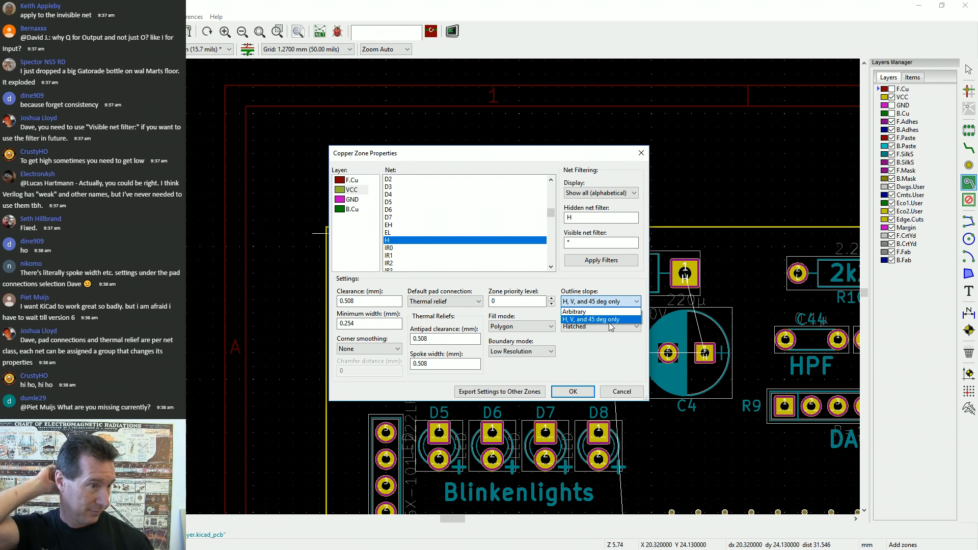
left_click(600, 319)
left_click(608, 329)
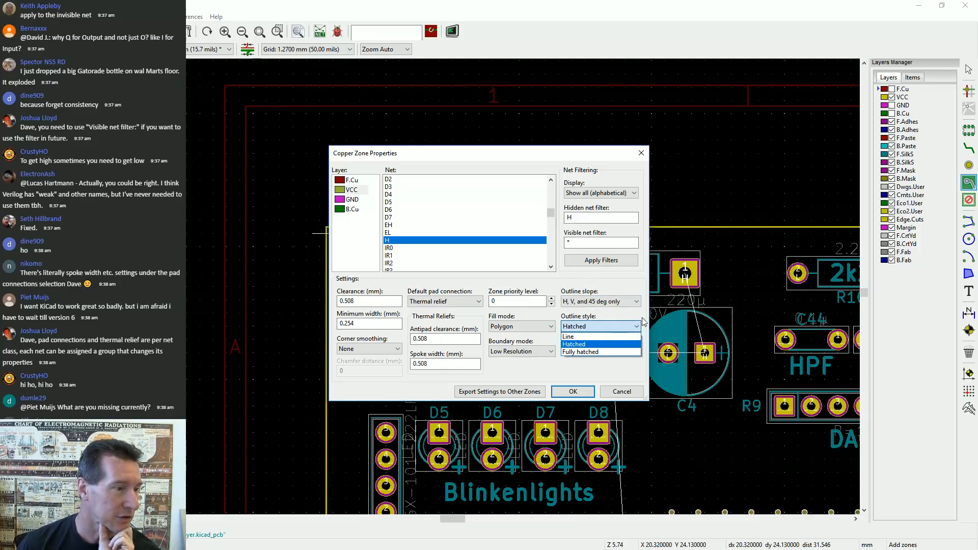
left_click(552, 327)
left_click(551, 326)
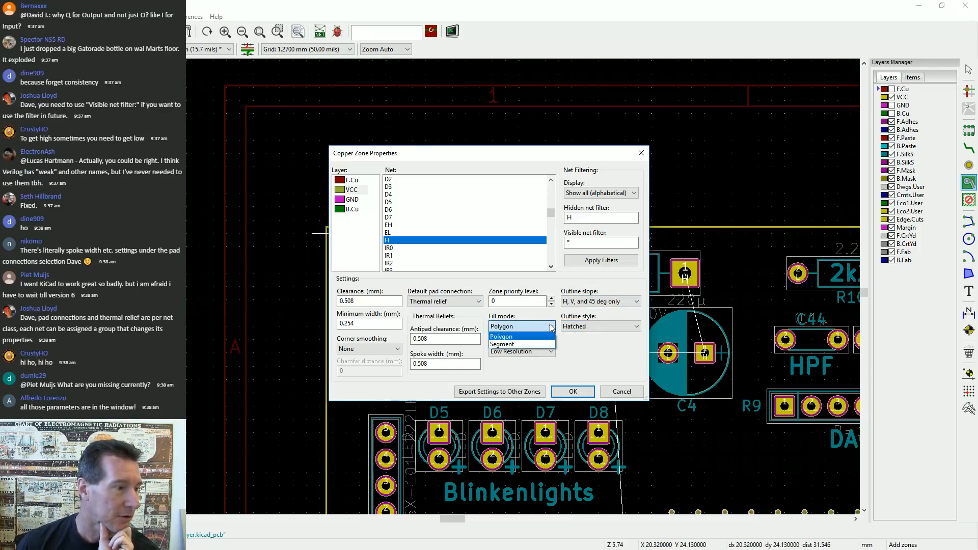
left_click(552, 327)
Review the zone's boundary mode and corner smoothing options, keeping Low Resolution and None
left_click(550, 352)
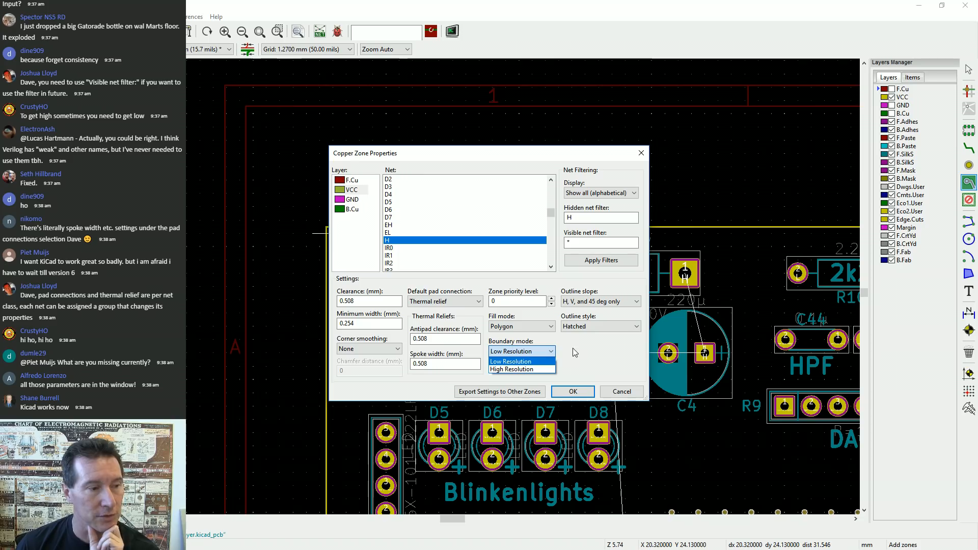
left_click(567, 352)
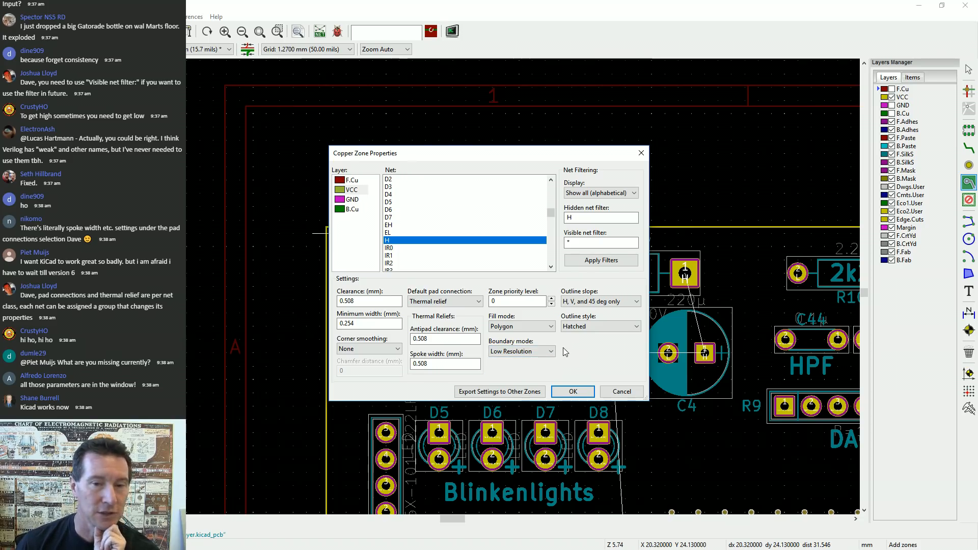
left_click(550, 351)
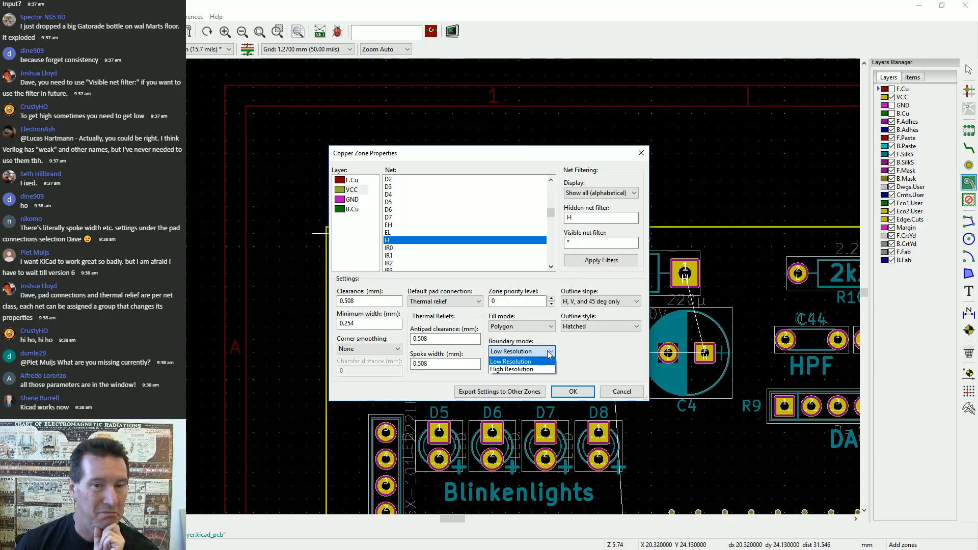
left_click(548, 352)
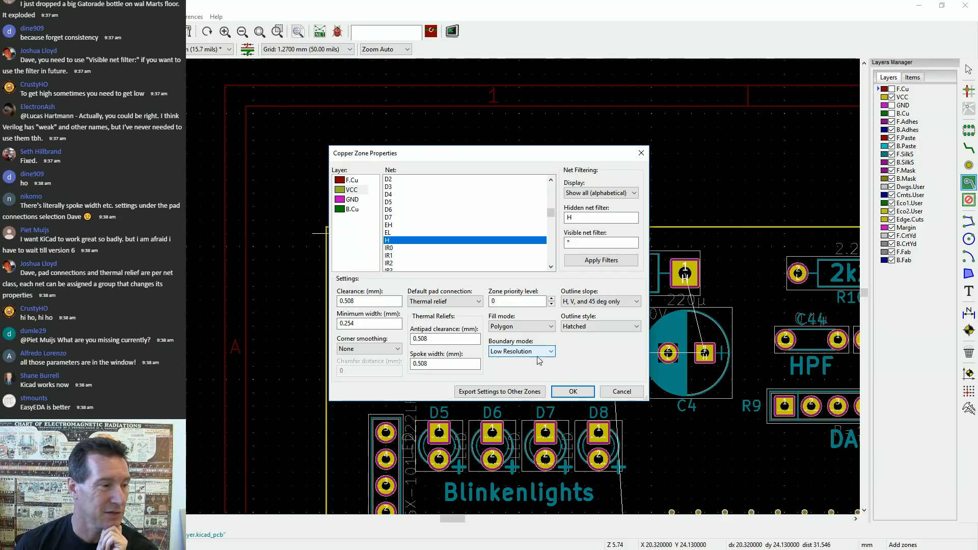
left_click(397, 349)
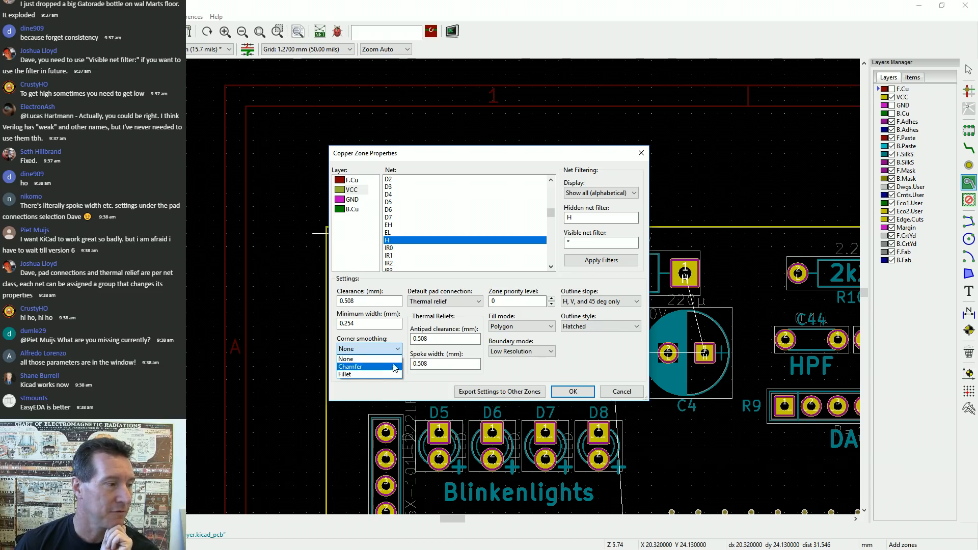
left_click(397, 358)
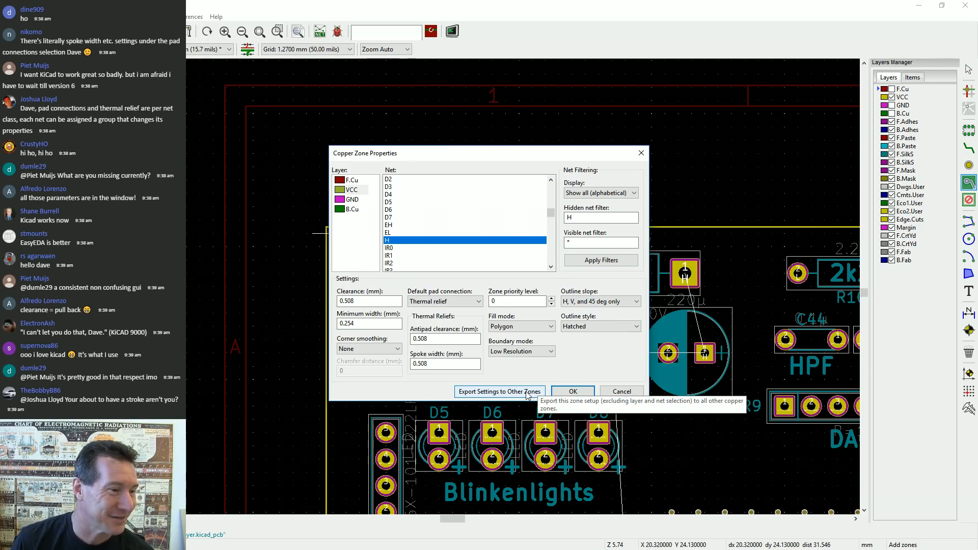
Recheck the zone's outline slope and style, keep H, V, and 45 deg only and Hatched, and accept the zone properties
left_click(610, 301)
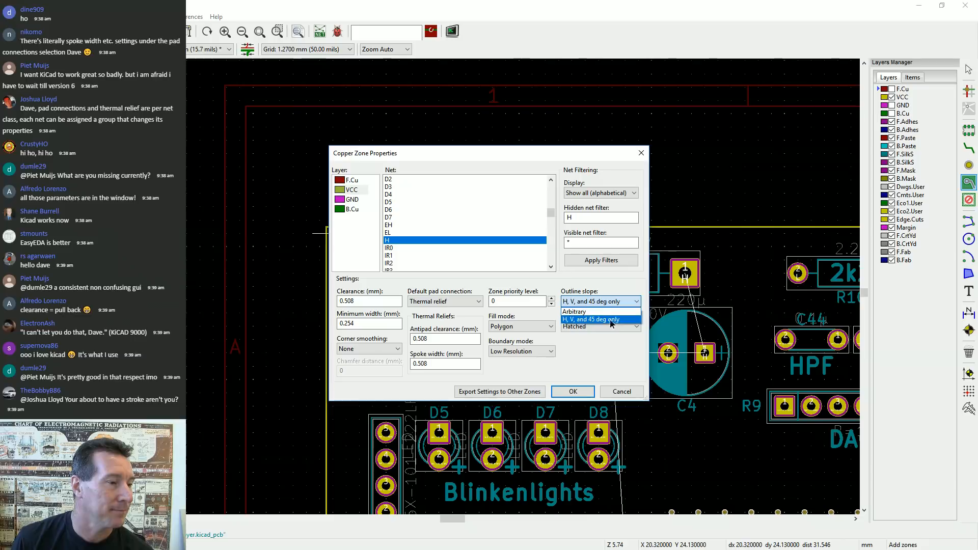
left_click(609, 326)
left_click(595, 329)
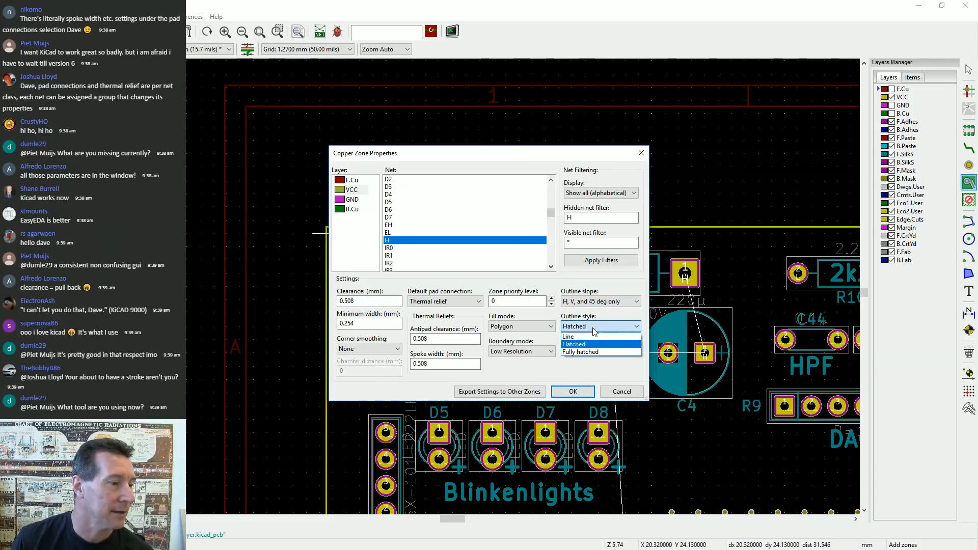
left_click(591, 345)
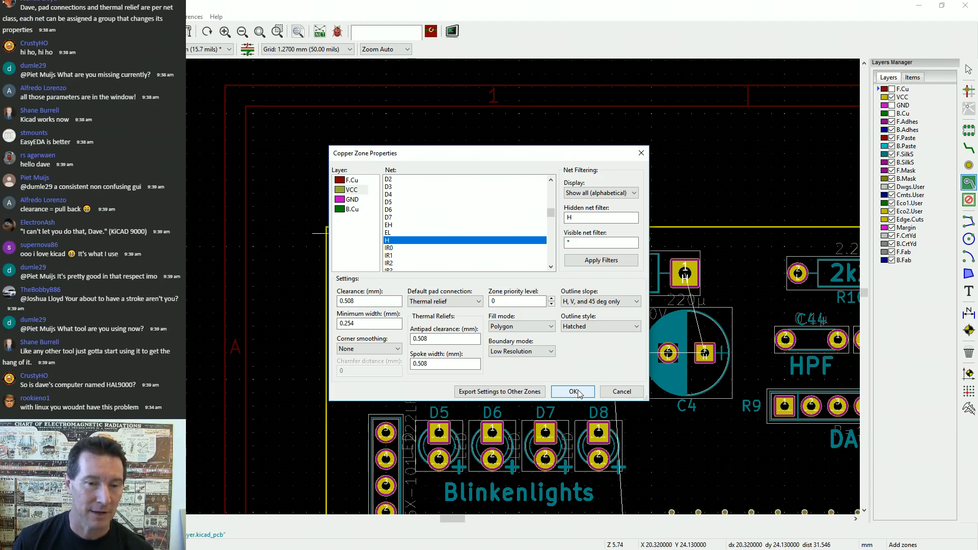
left_click(578, 392)
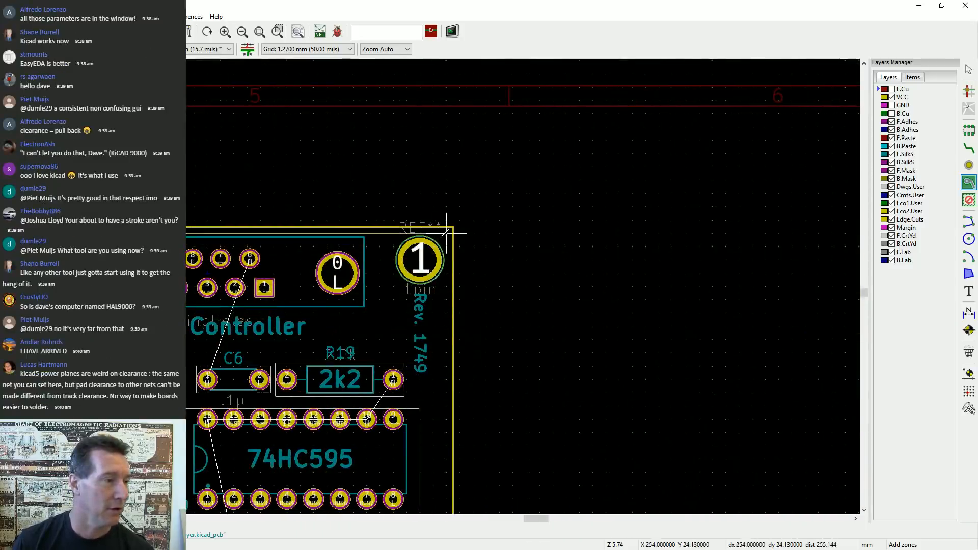
Trace the zone's remaining corners just inside the board outline, about 234 by 156 mm, and close it at the upper-left starting corner
double_click(446, 232)
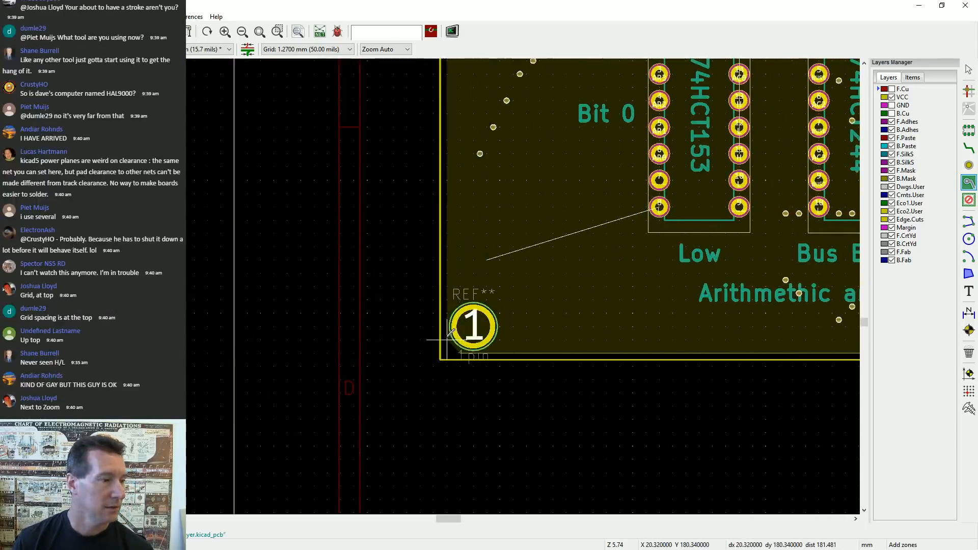
left_click(453, 351)
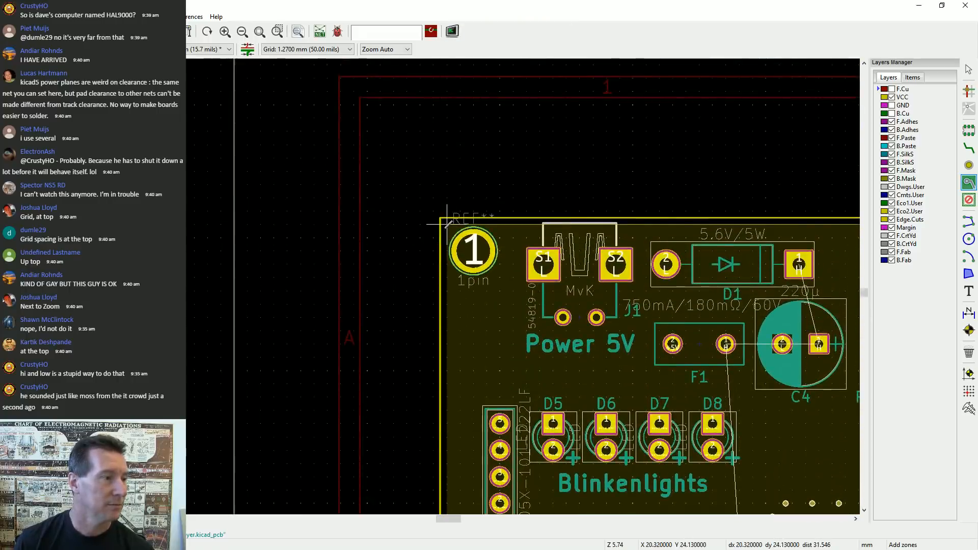
left_click(446, 223)
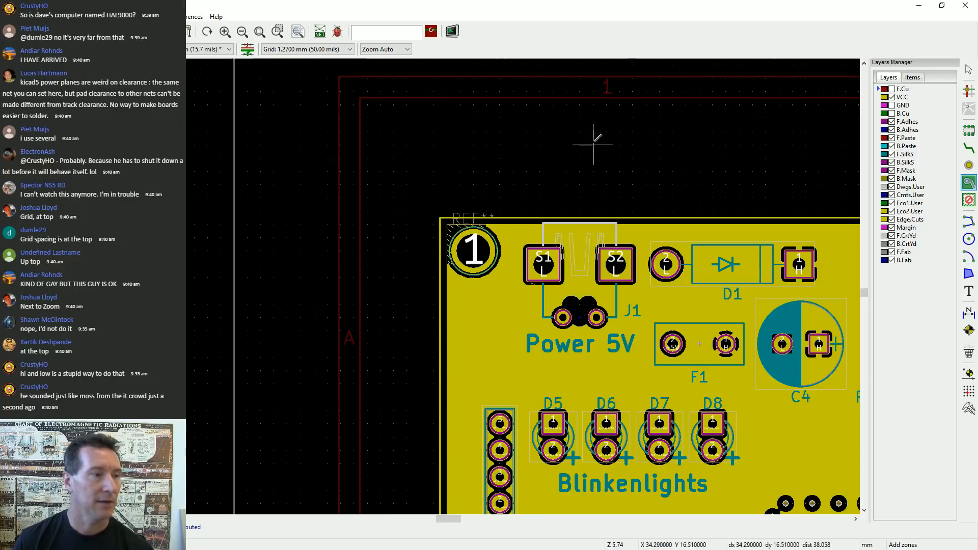
Examine the VCC fill around the upper-left mounting hole, the clearance around connector J1's pads, and the thermal relief at C31
scroll(441, 285, "up", 5)
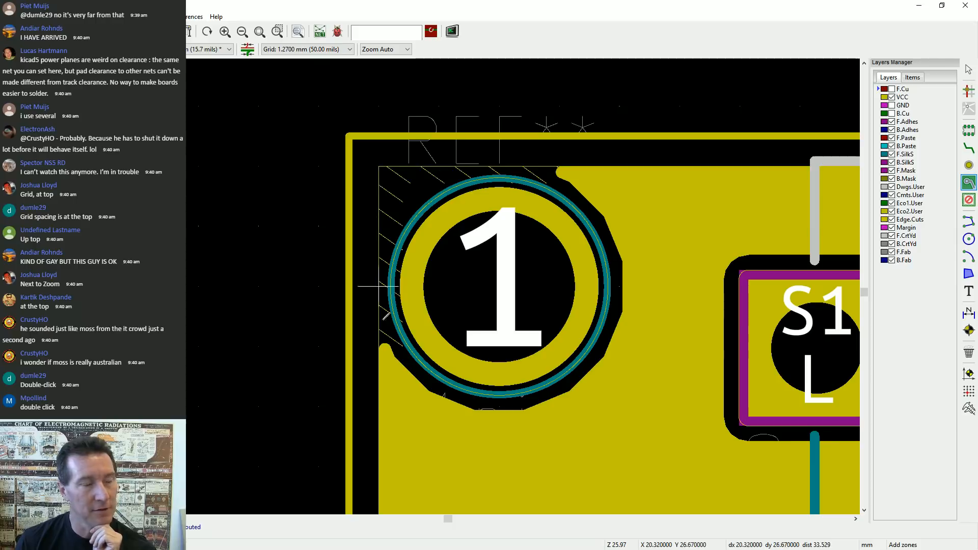
scroll(436, 286, "down", 5)
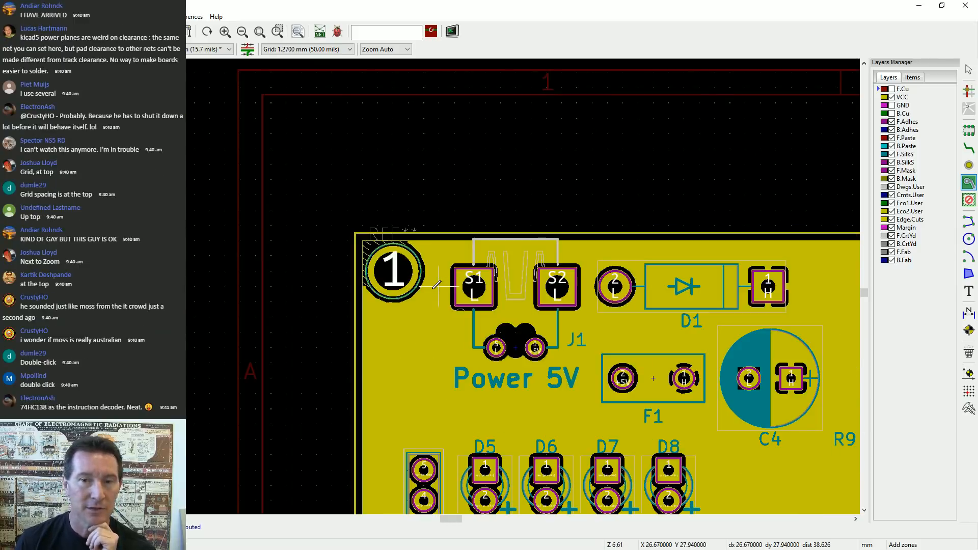
scroll(437, 285, "down", 1)
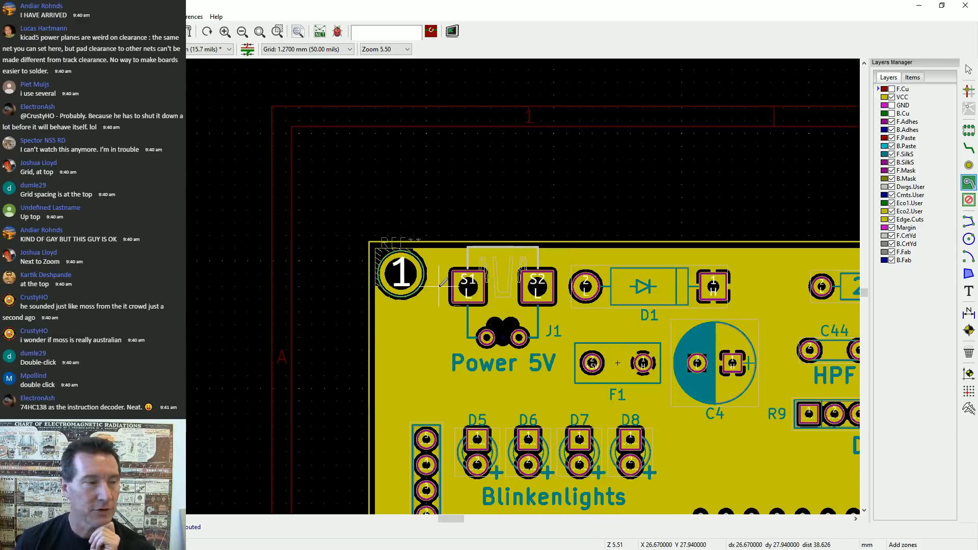
scroll(504, 325, "up", 5)
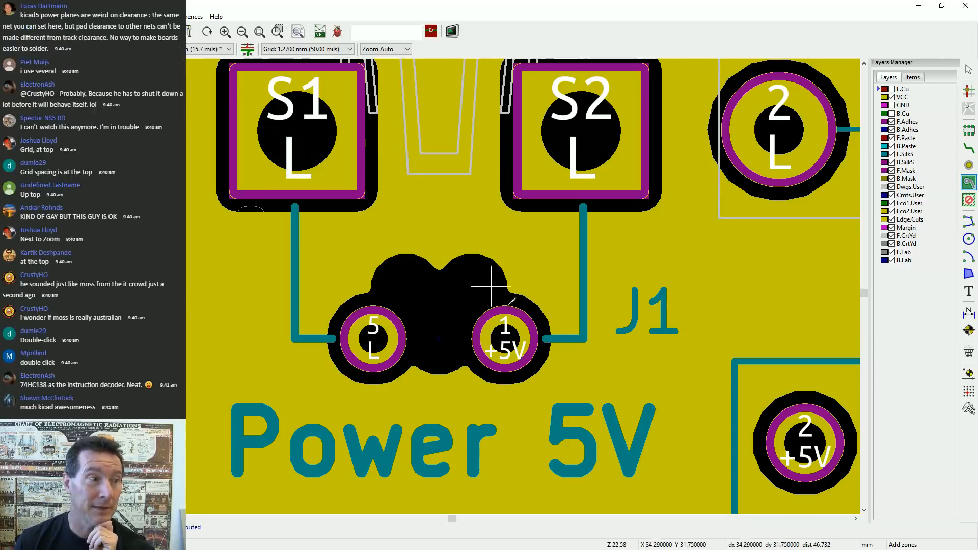
scroll(439, 278, "down", 6)
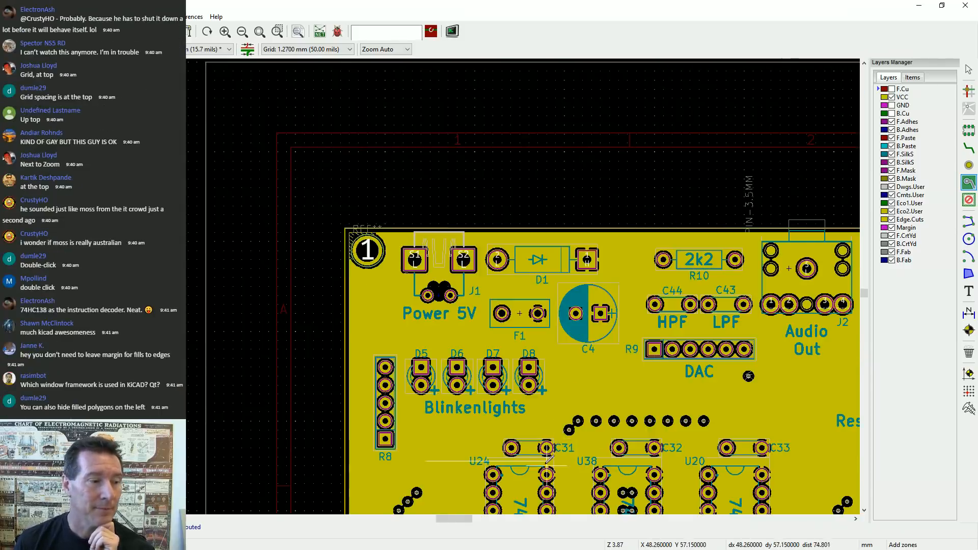
scroll(547, 458, "up", 5)
scroll(441, 283, "up", 1)
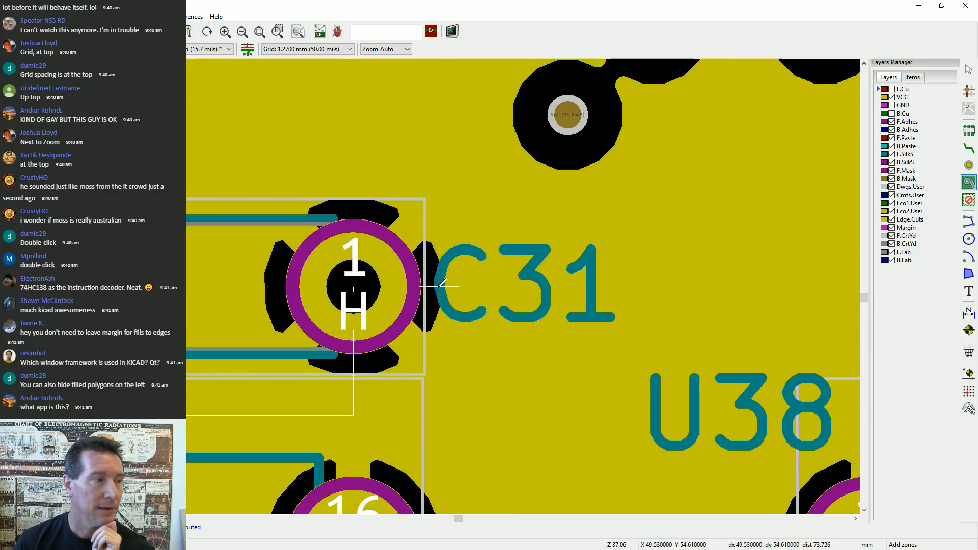
scroll(441, 282, "down", 3)
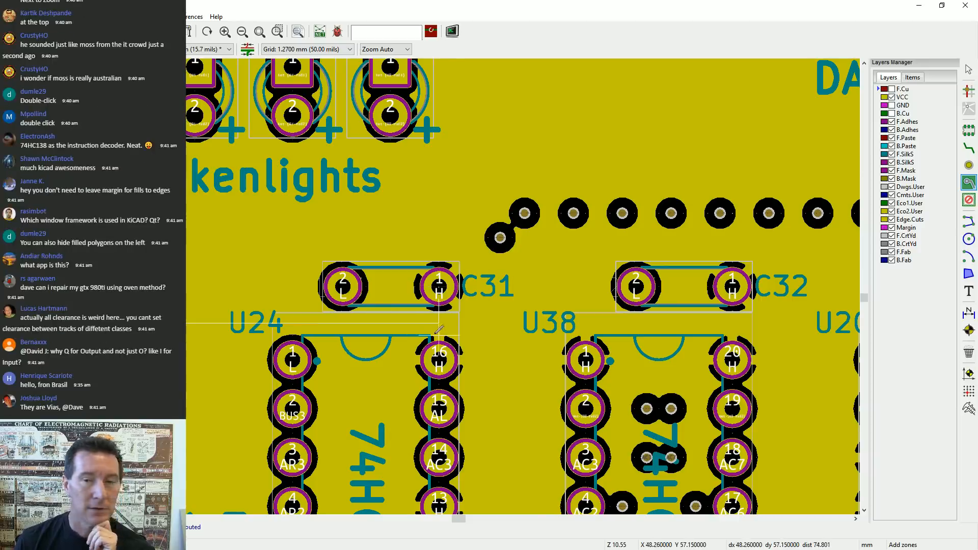
Examine the filled VCC zone across the whole board for remaining ratsnest lines, including around the 74HCT161 chips
scroll(367, 314, "down", 7)
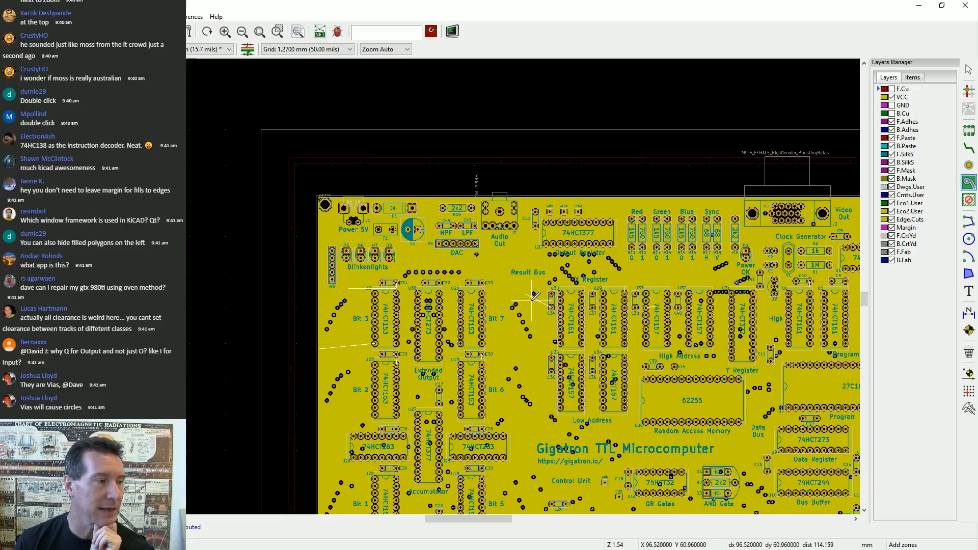
scroll(535, 300, "down", 4)
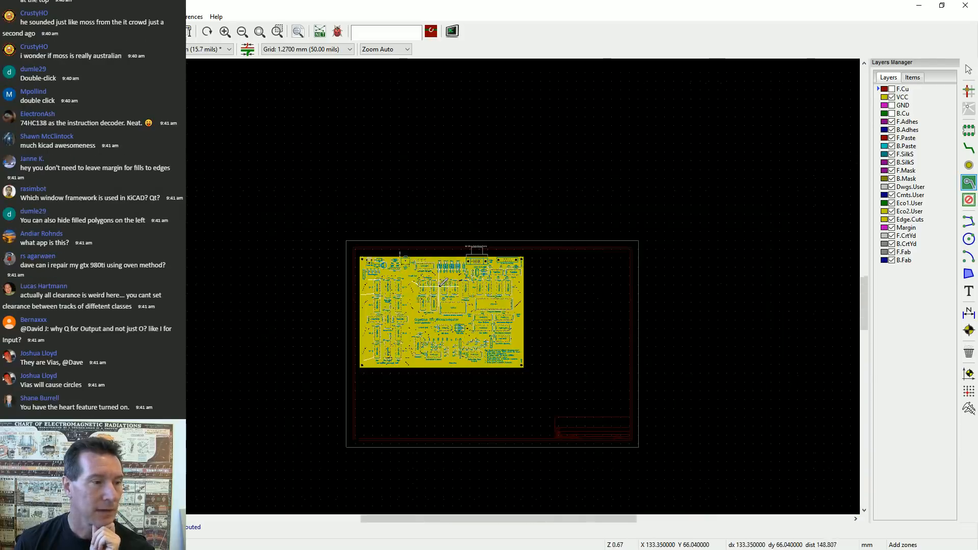
scroll(538, 308, "up", 2)
scroll(544, 309, "up", 5)
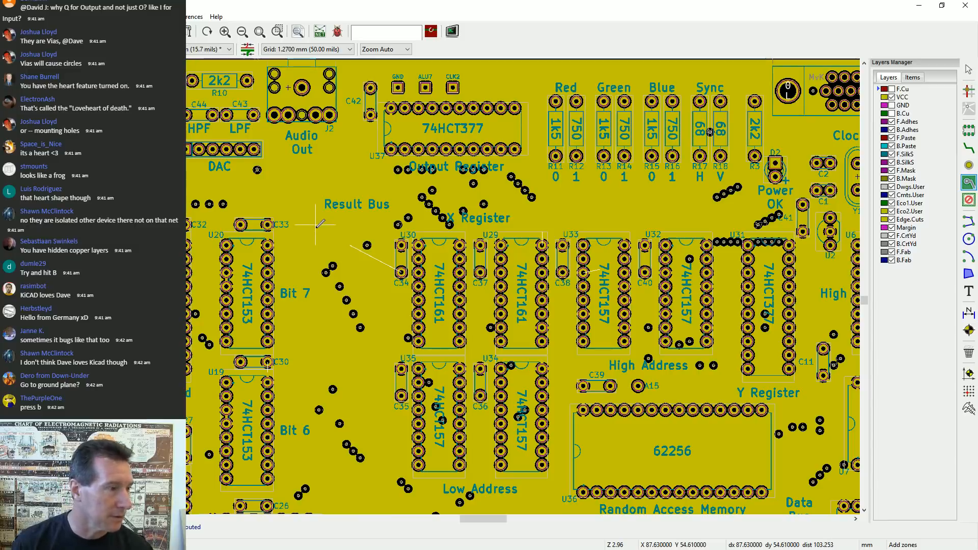
scroll(320, 224, "down", 8)
scroll(379, 294, "up", 5)
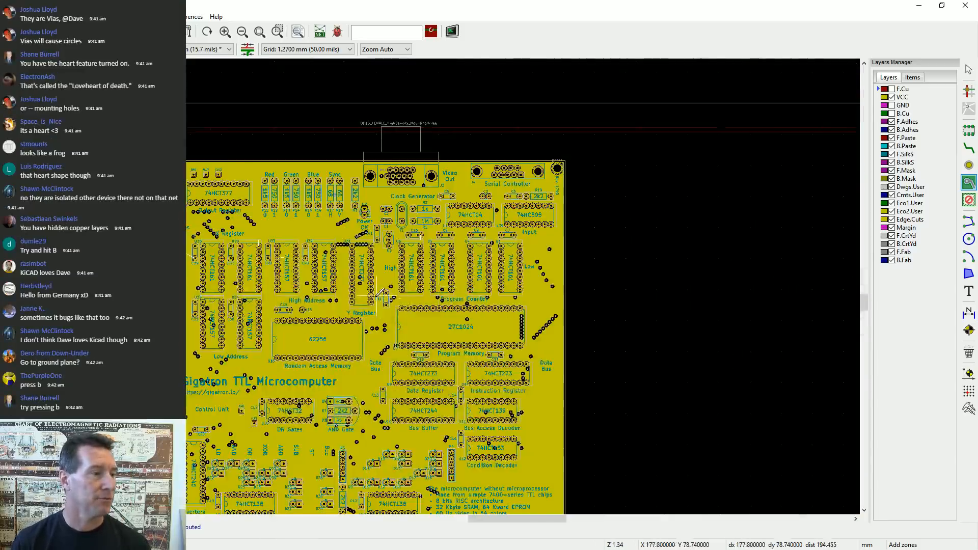
scroll(201, 246, "up", 5)
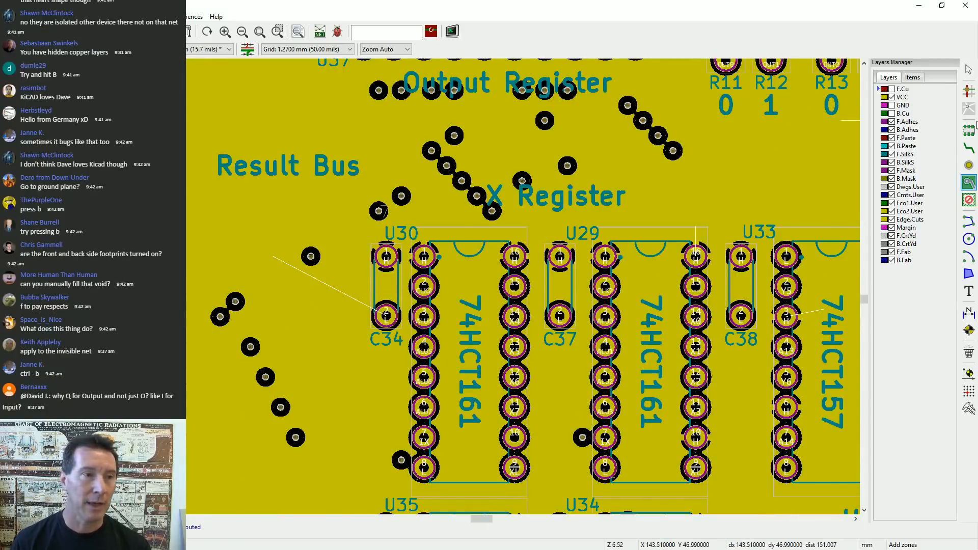
Toggle the GND layer's visibility on and off, and show the F.Cu layer over the VCC fill
left_click(892, 106)
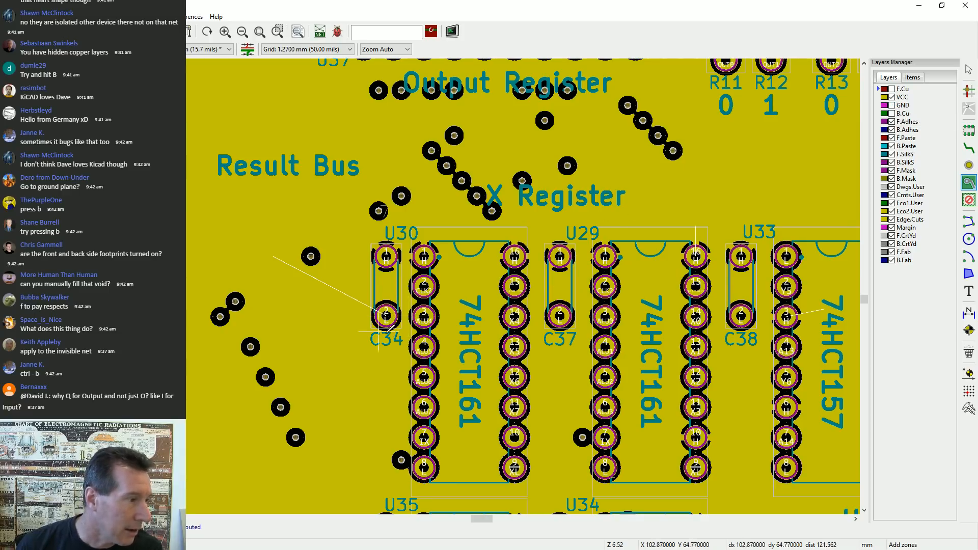
left_click(892, 105)
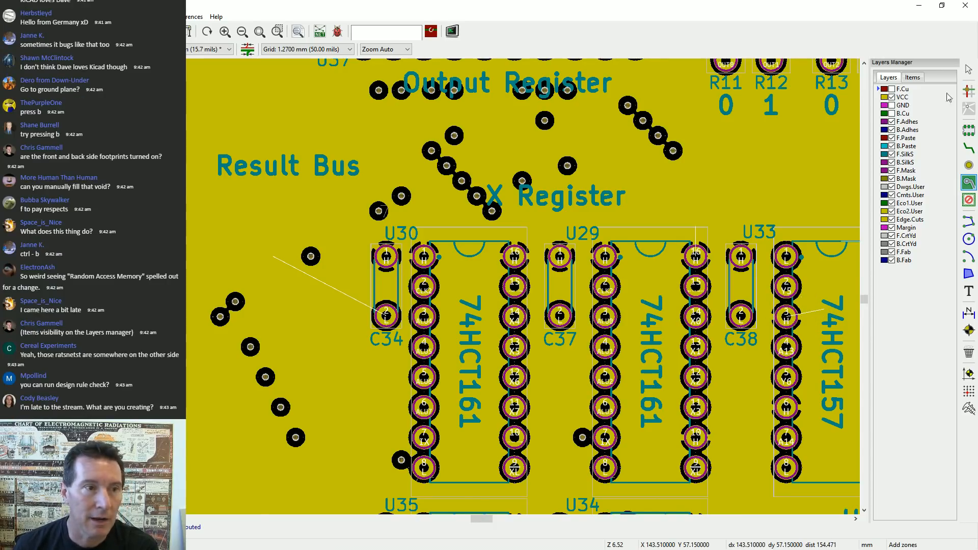
left_click(892, 89)
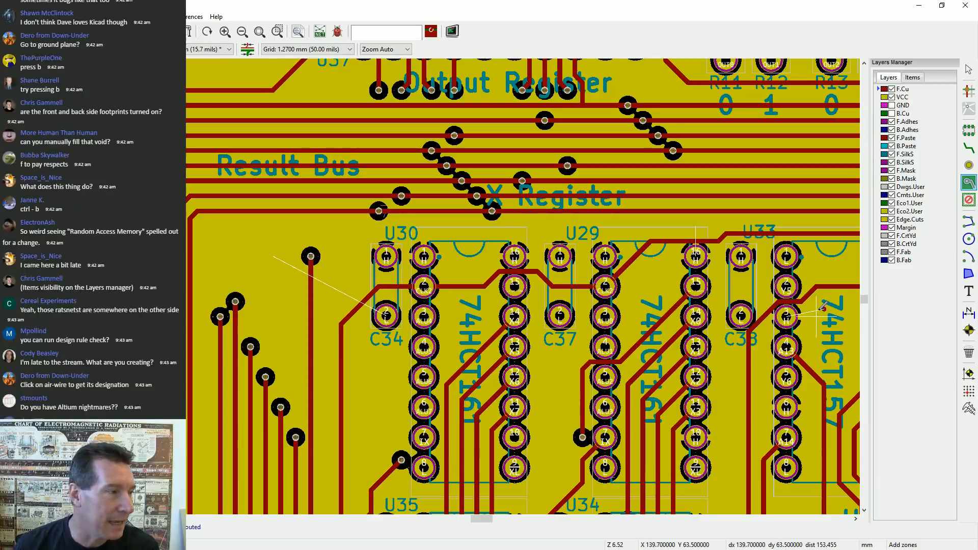
Delete the zero-length 0.400 mm F.Cu track on net H at the end of the ratsnest line from U33's pad 3
scroll(822, 309, "up", 1)
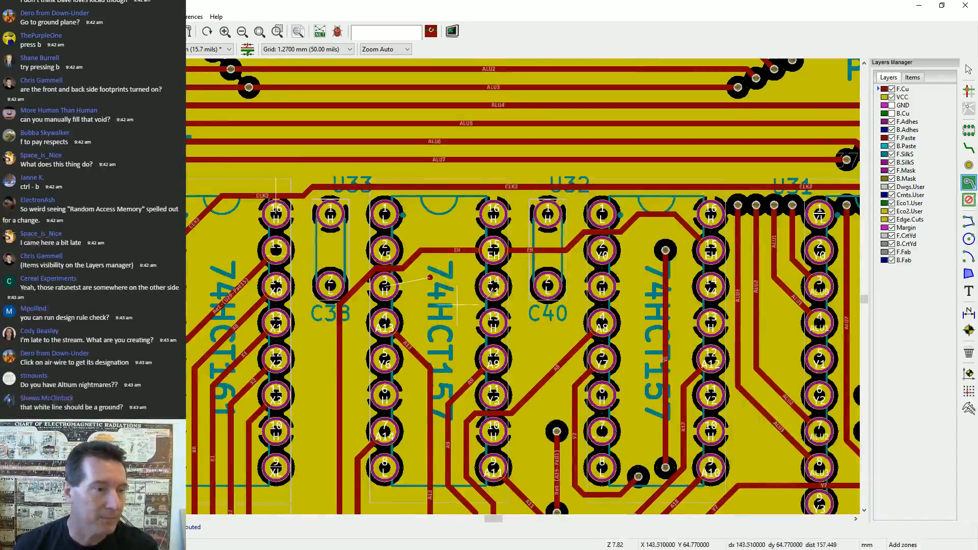
scroll(439, 285, "up", 8)
scroll(374, 244, "down", 1)
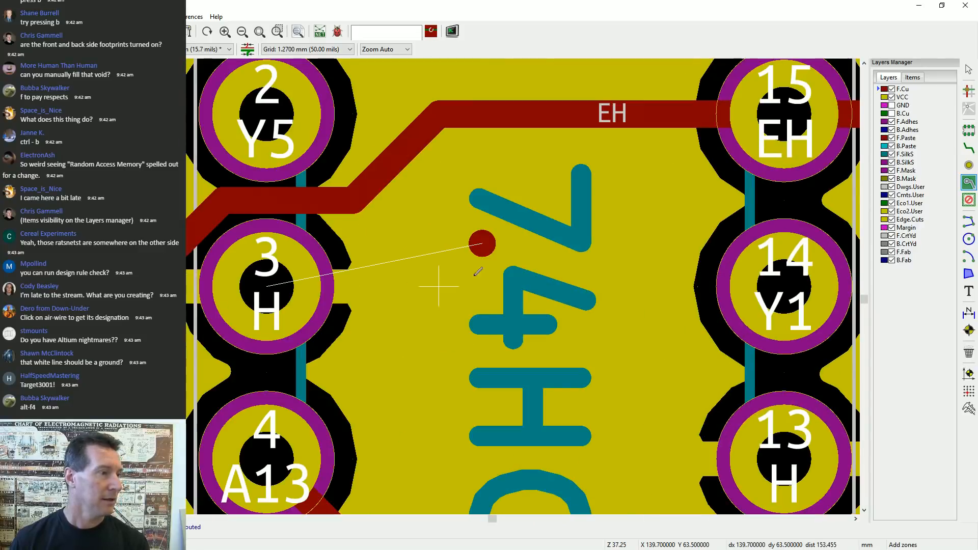
left_click(488, 248)
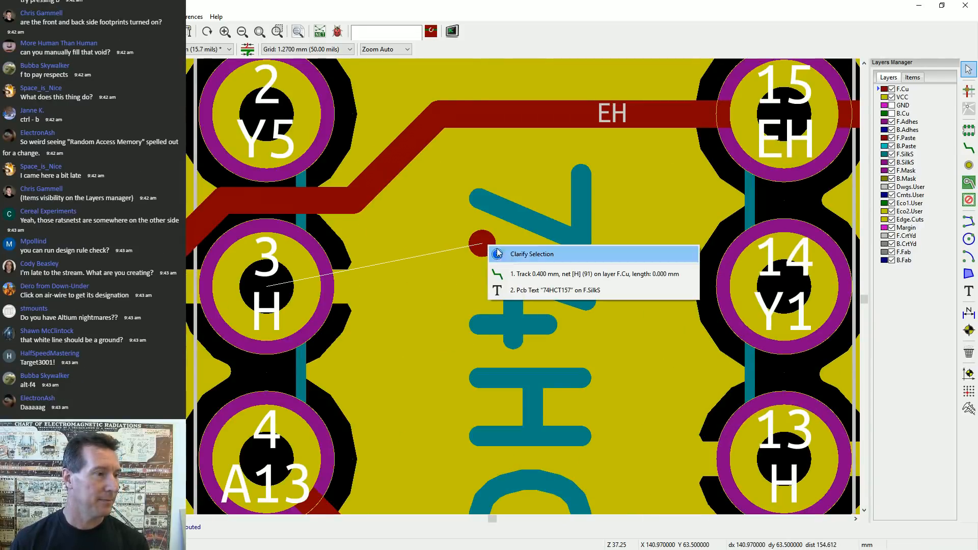
left_click(554, 275)
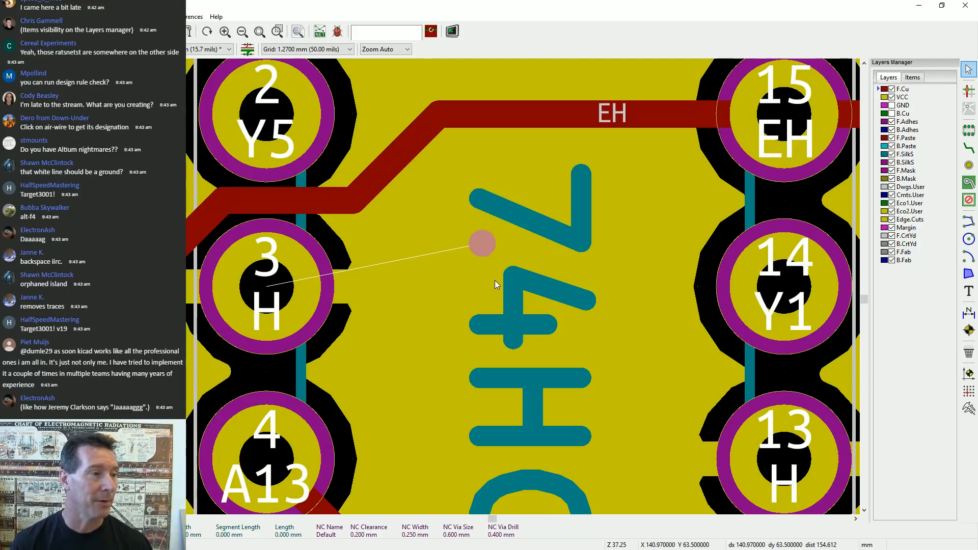
key("Delete")
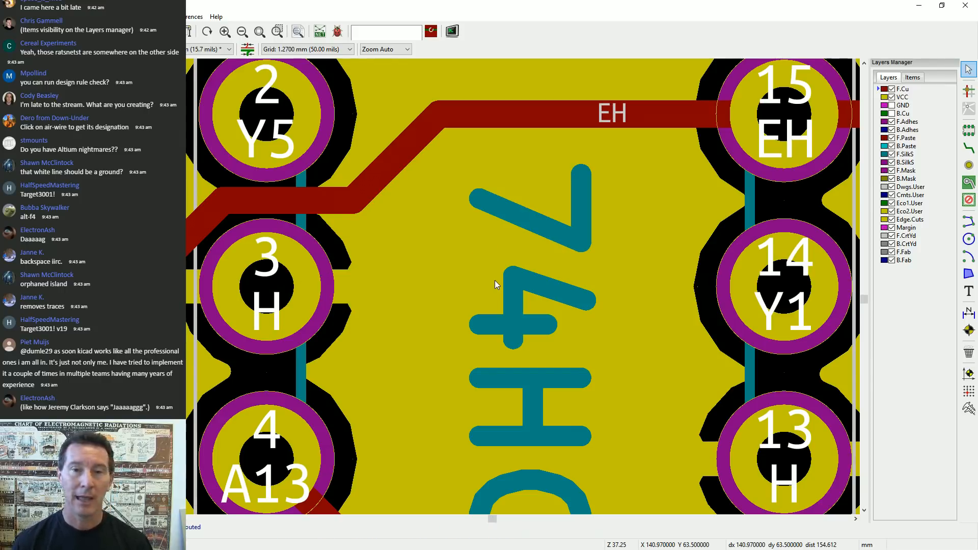
Show the GND layer and hide the VCC layer to inspect the ratsnest line leading from C34's pad 2
scroll(444, 288, "down", 4)
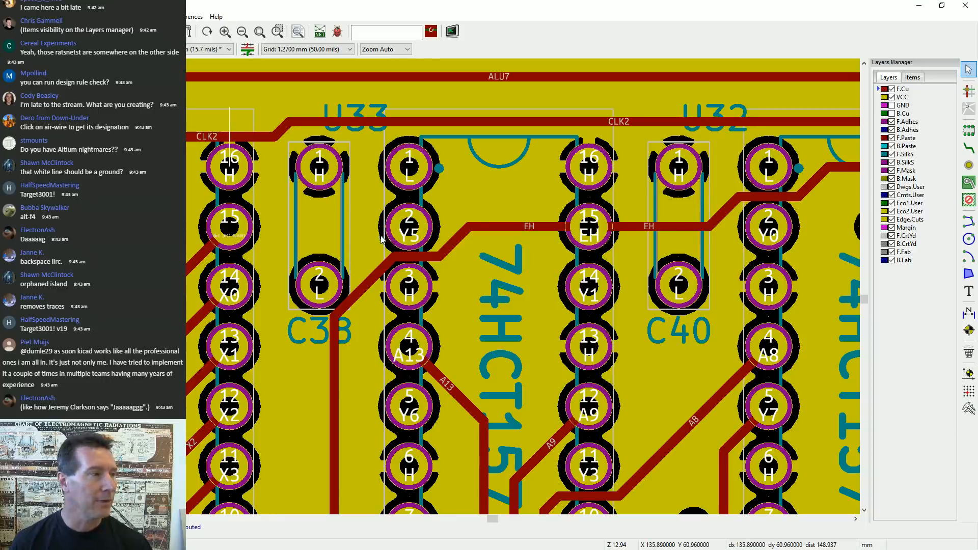
scroll(363, 227, "left", 5)
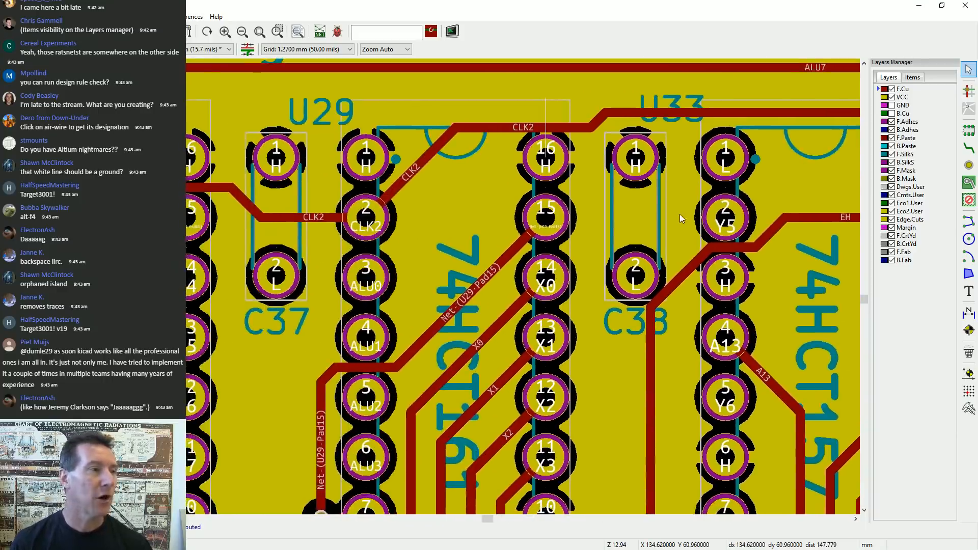
scroll(370, 262, "left", 5)
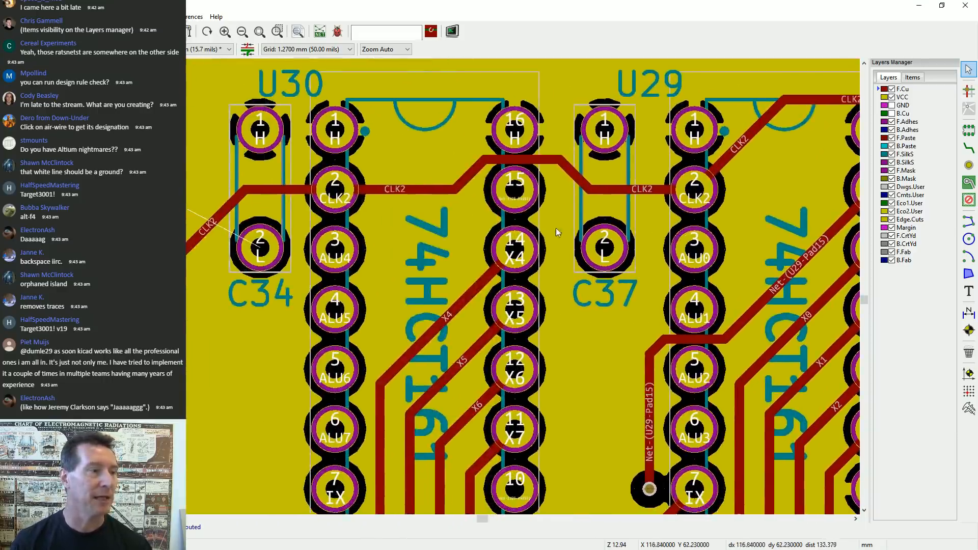
scroll(429, 220, "left", 5)
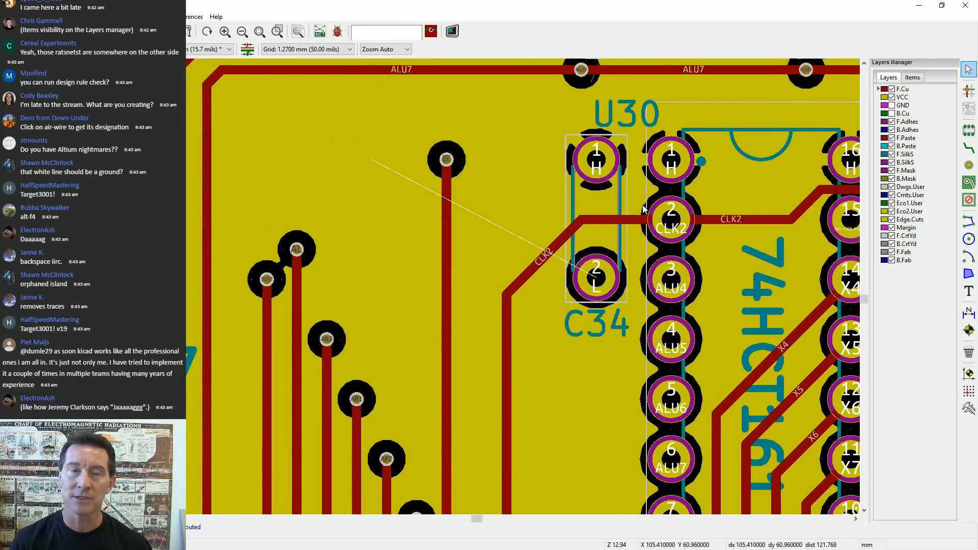
middle_click_drag(572, 194, 592, 234)
scroll(493, 248, "up", 1)
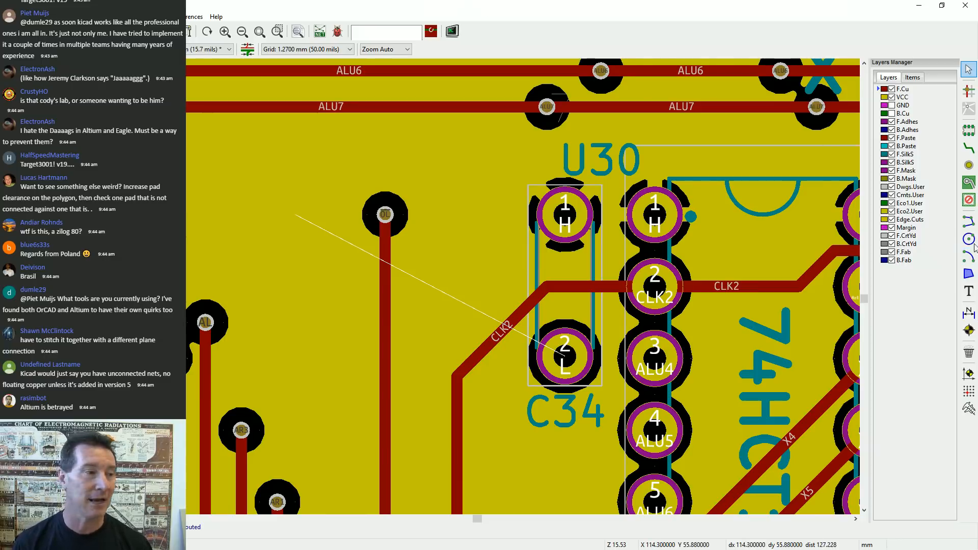
middle_click_drag(411, 260, 528, 235)
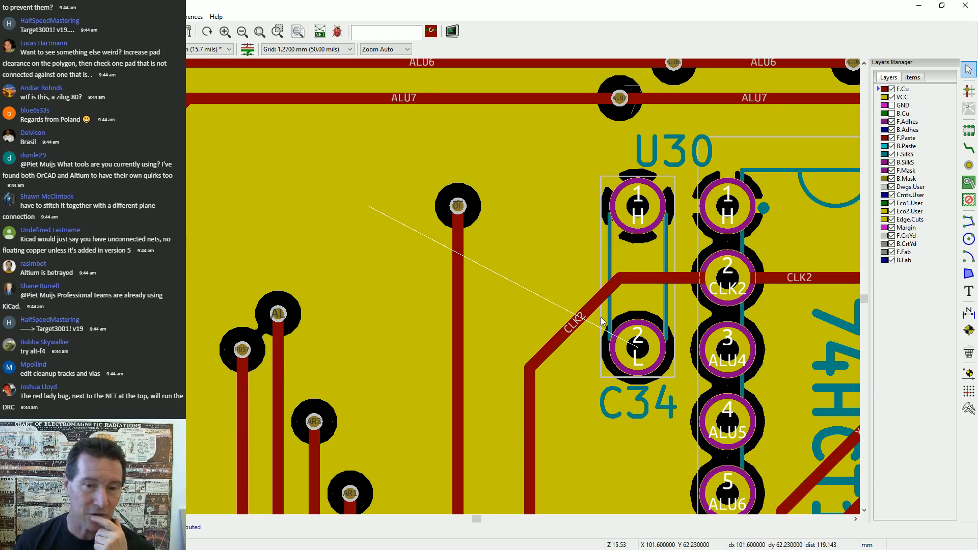
left_click(892, 106)
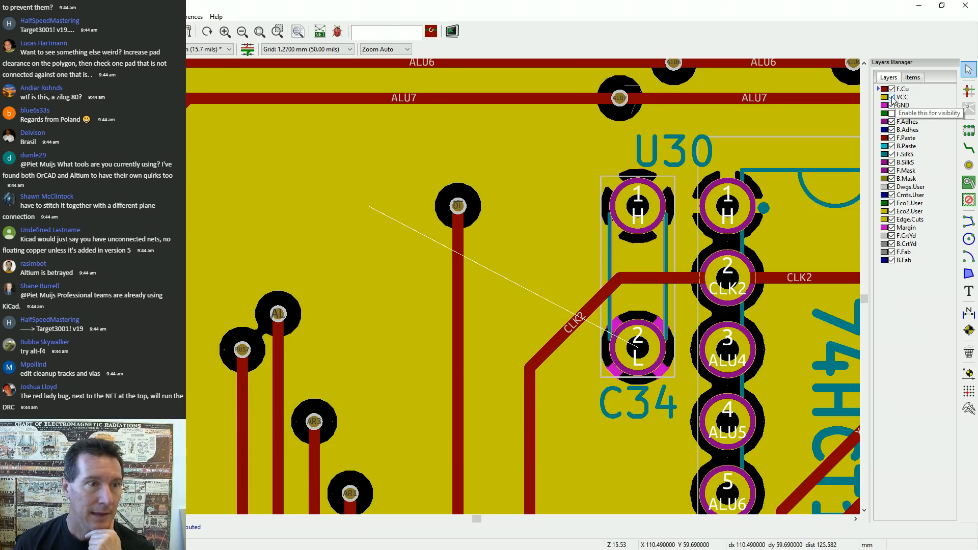
left_click(892, 97)
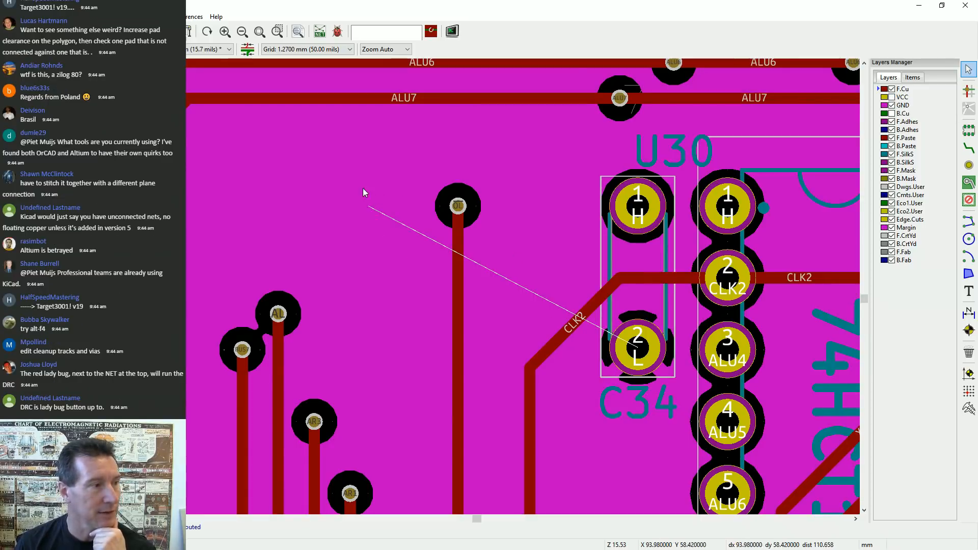
Hide the GND layer and delete the zero-length B.Cu track at the end of the ratsnest line from C34's pad 2
scroll(374, 222, "up", 1)
scroll(433, 286, "up", 1)
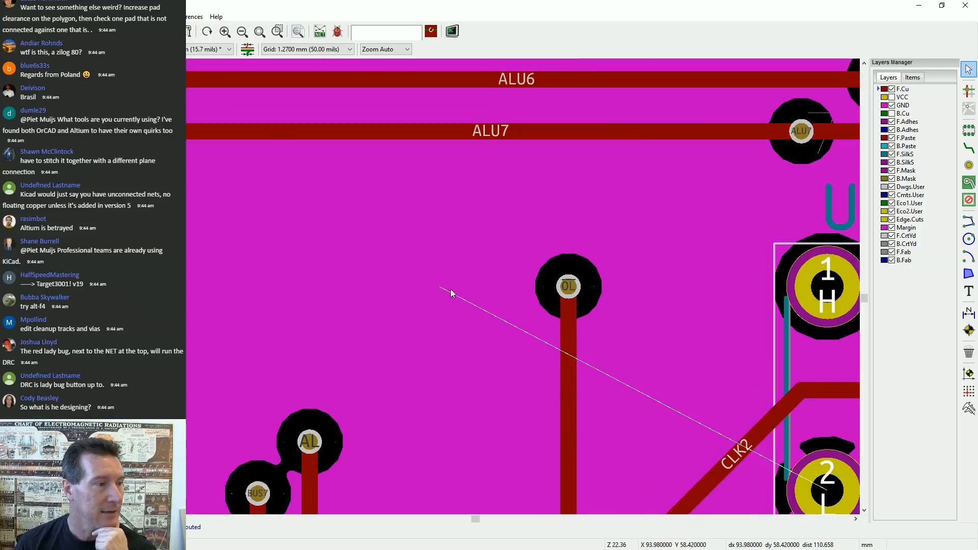
left_click(892, 105)
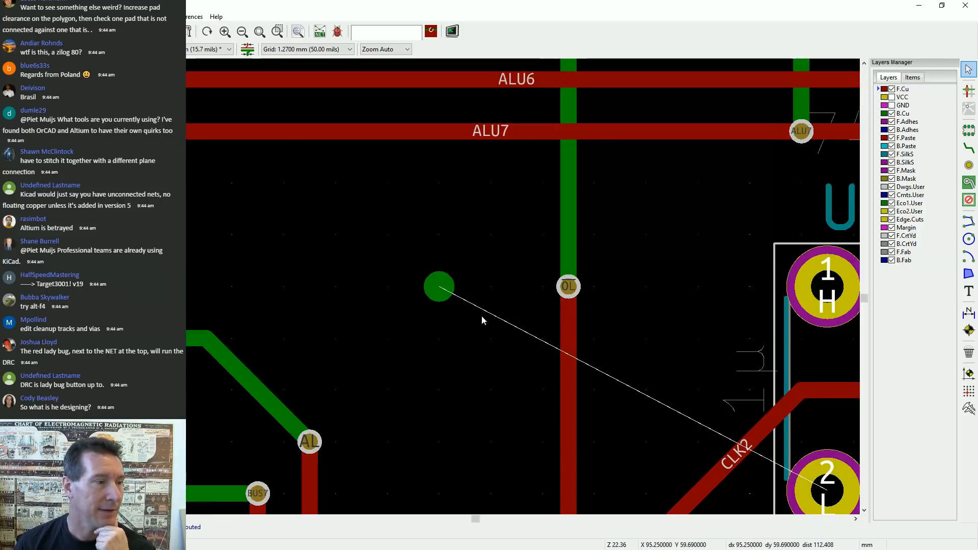
left_click(440, 288)
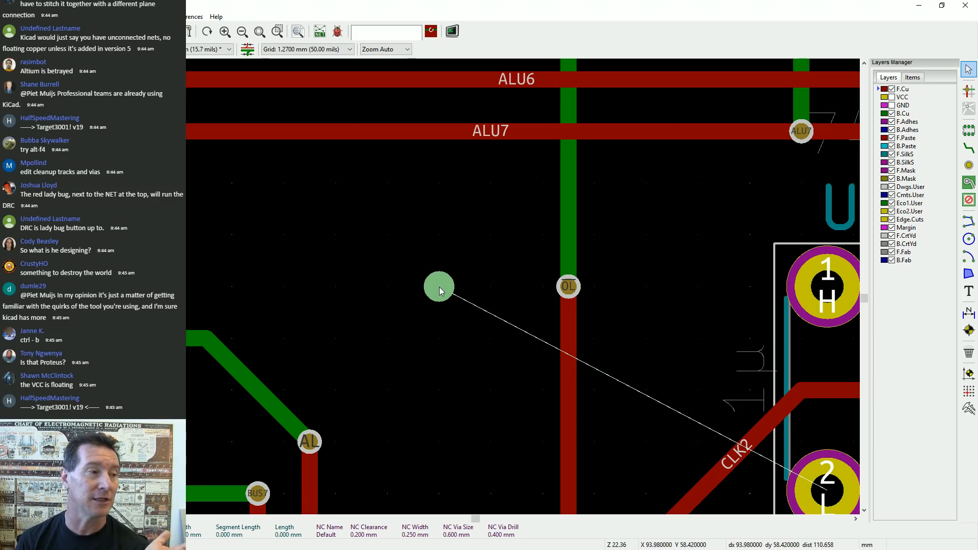
key("Escape")
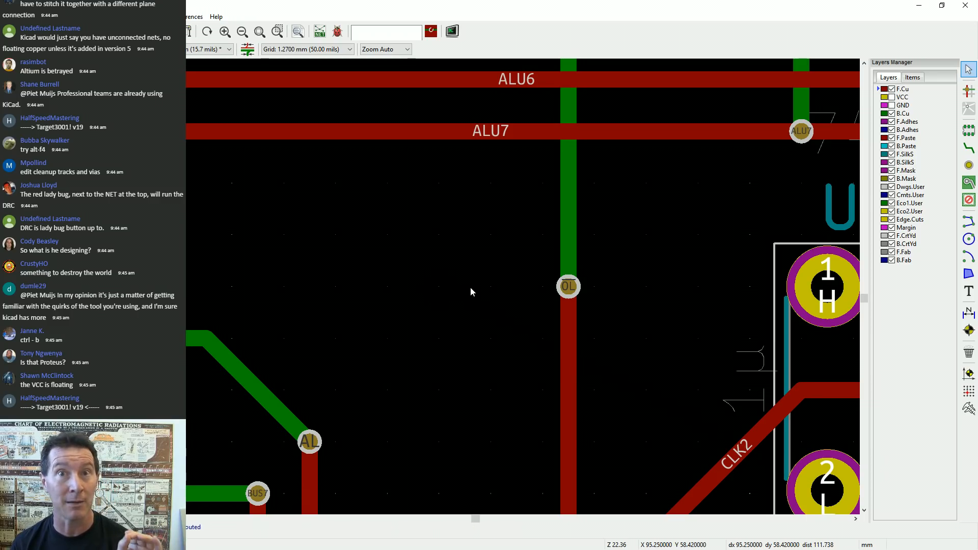
Delete the zero-length F.Cu track between R8 and U24 at the end of its ratsnest line
scroll(443, 283, "down", 8)
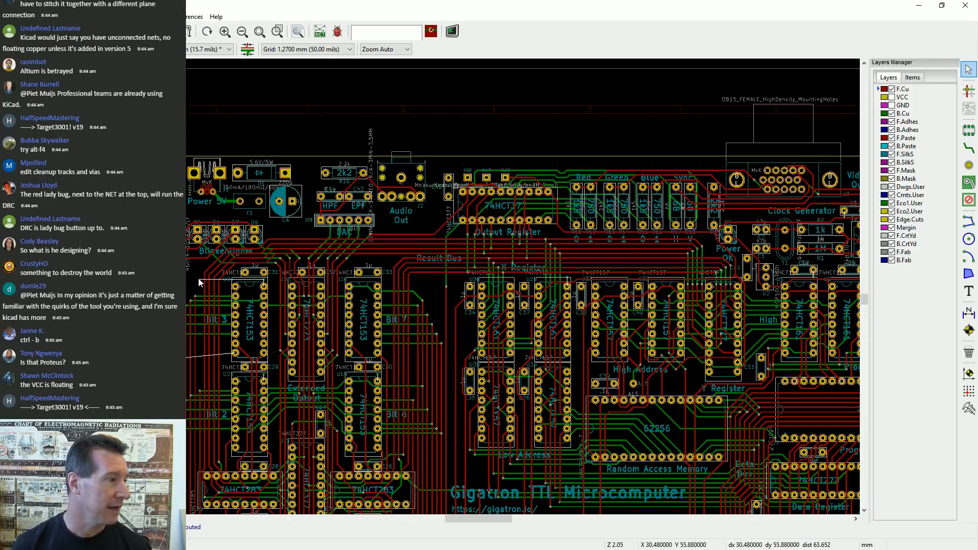
right_click(219, 278)
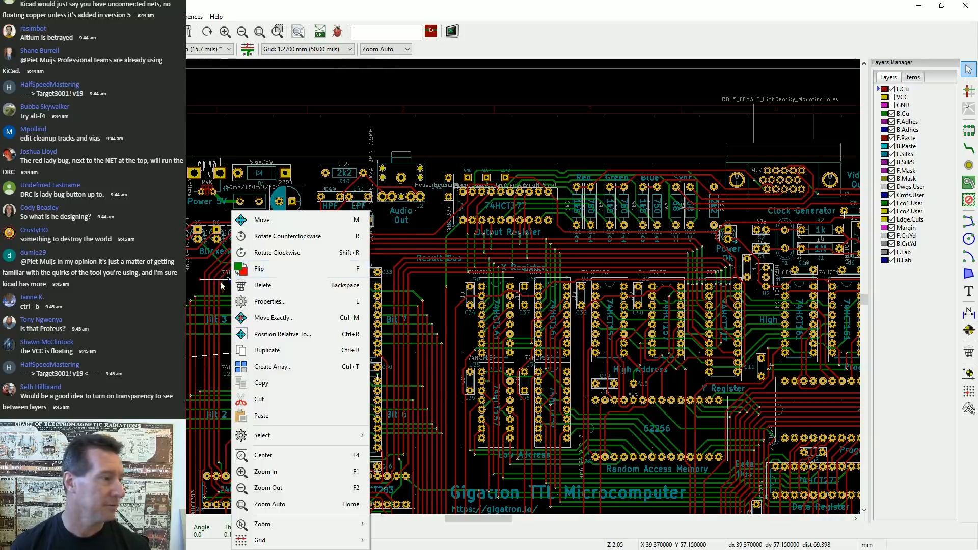
left_click(211, 280)
scroll(213, 281, "up", 8)
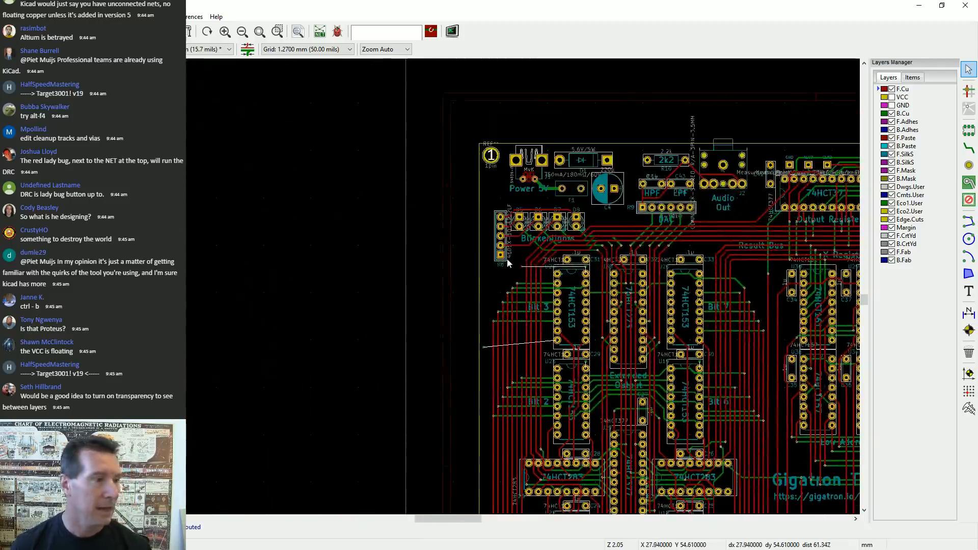
scroll(455, 293, "down", 1)
left_click(527, 344)
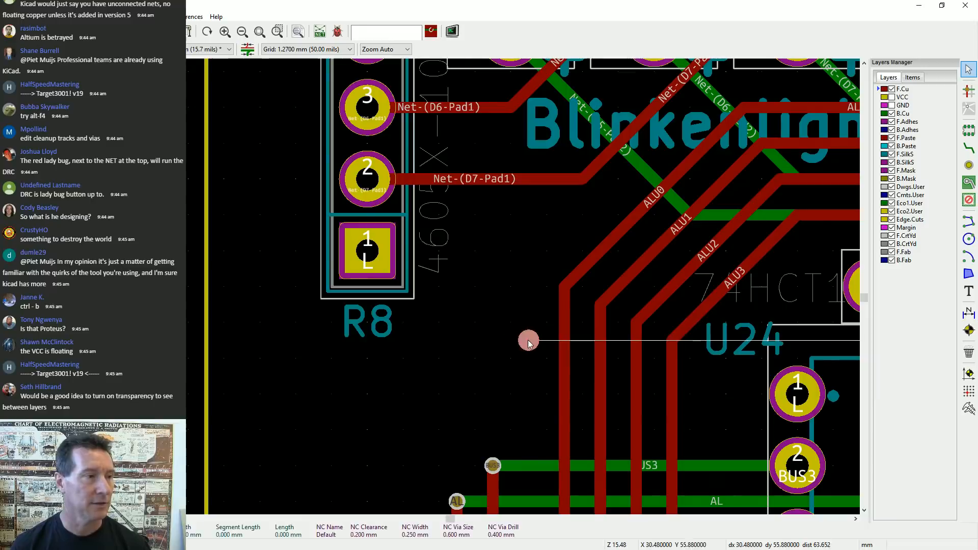
key("Delete")
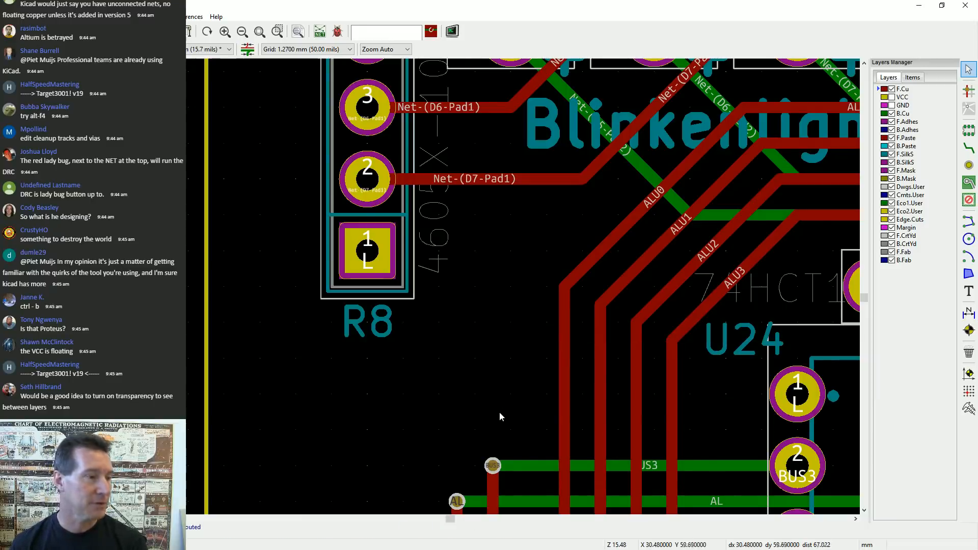
Delete the stray B.Cu track dot at the end of the ratsnest line from U24's pad 8
scroll(500, 409, "up", 1)
middle_click_drag(439, 286, 443, 182)
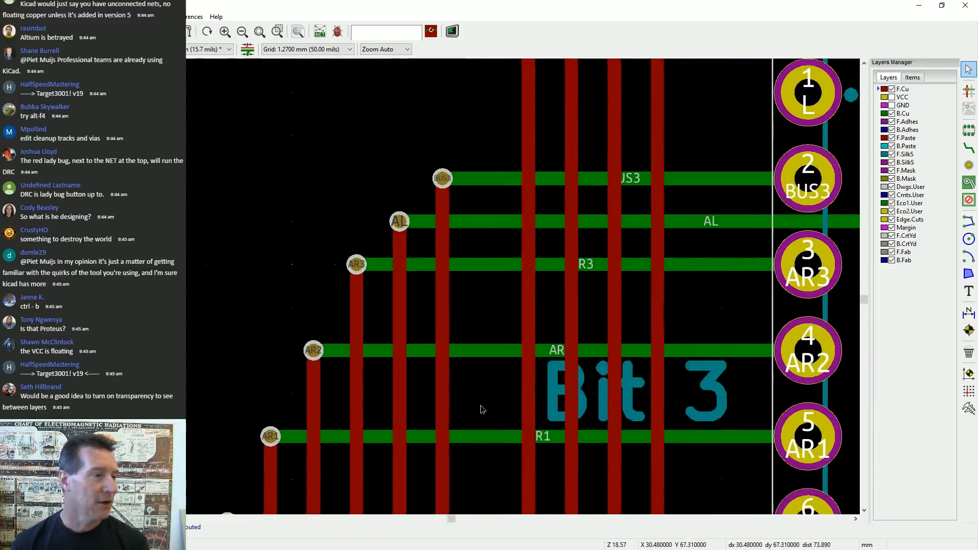
scroll(443, 283, "down", 2)
scroll(385, 418, "down", 1)
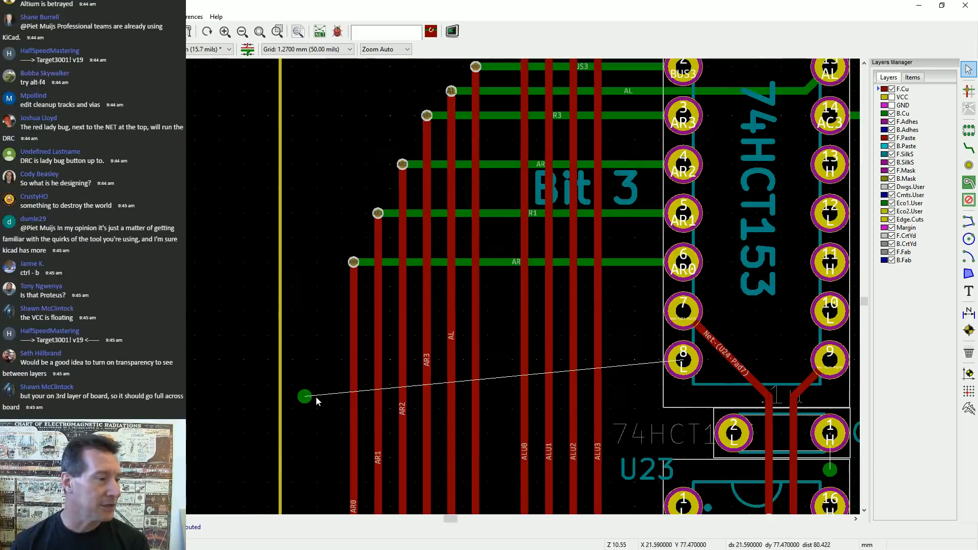
scroll(439, 286, "down", 10)
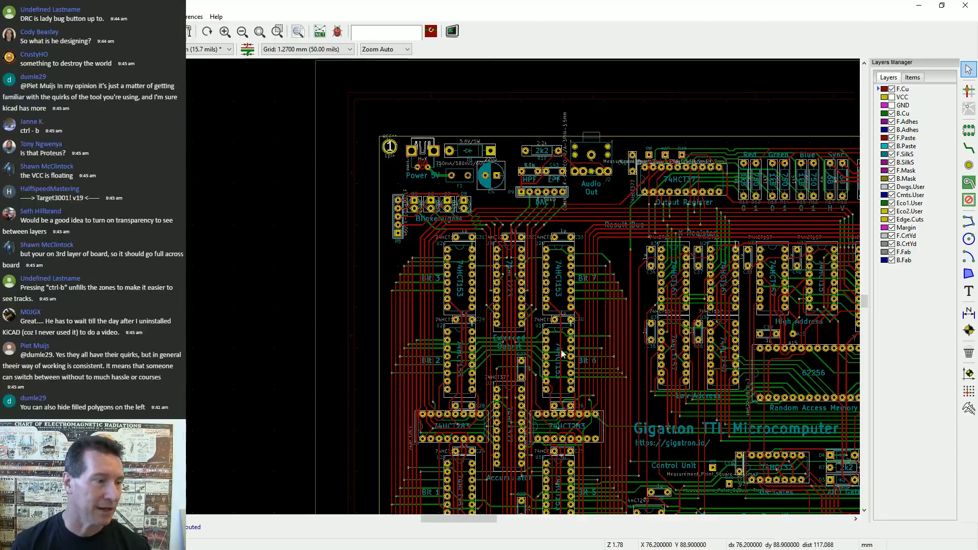
Delete the zero-length F.Cu track above the corner mounting hole, at the end of the ratsnest line from U21's pad 8
scroll(506, 296, "down", 3)
scroll(441, 291, "up", 5)
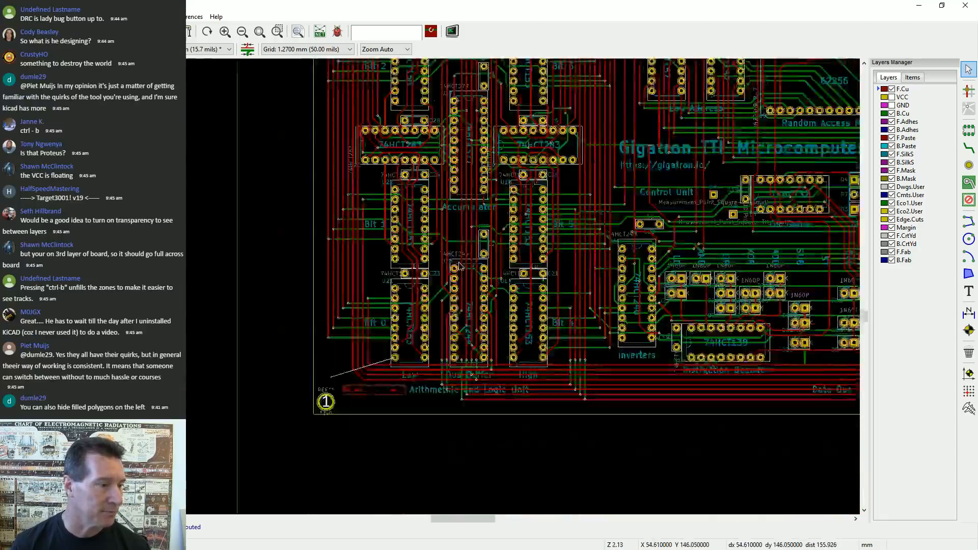
scroll(441, 291, "up", 5)
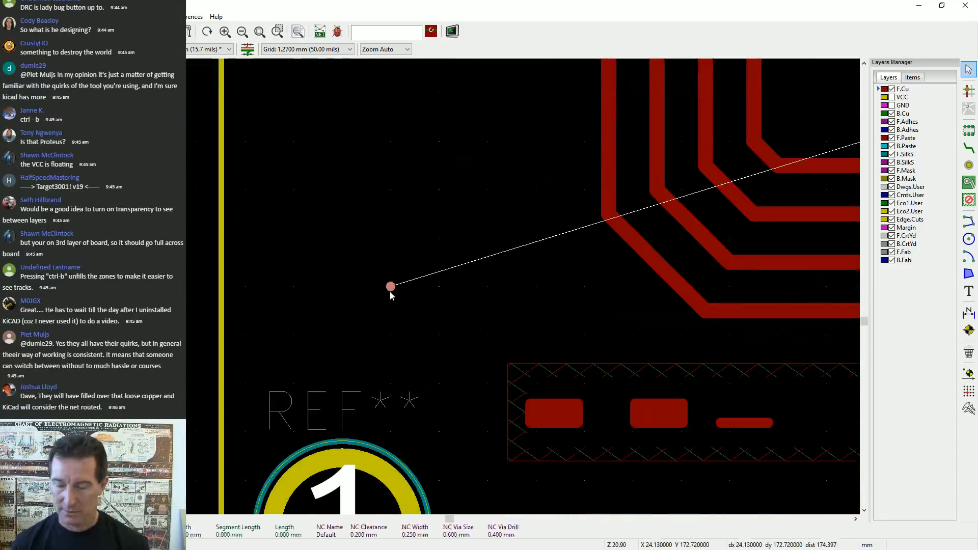
scroll(435, 294, "down", 5)
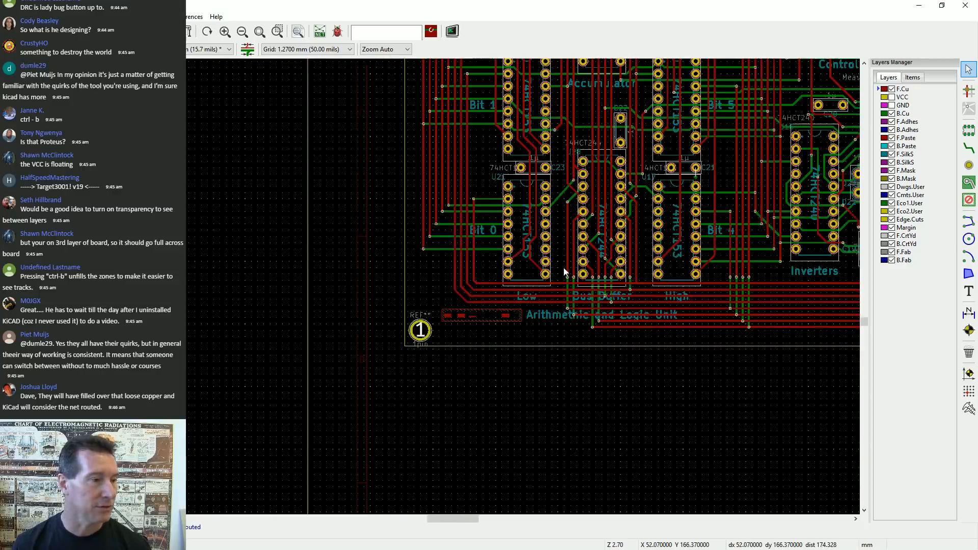
Inspect the netless copper bars in the hatched area beside the corner mounting hole, checking which tracks overlap there
scroll(443, 285, "up", 4)
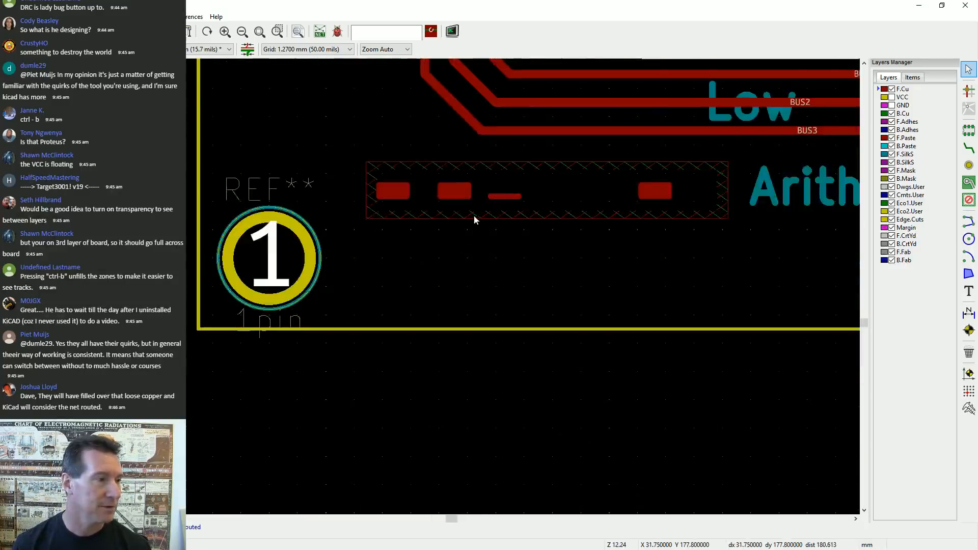
left_click(400, 273)
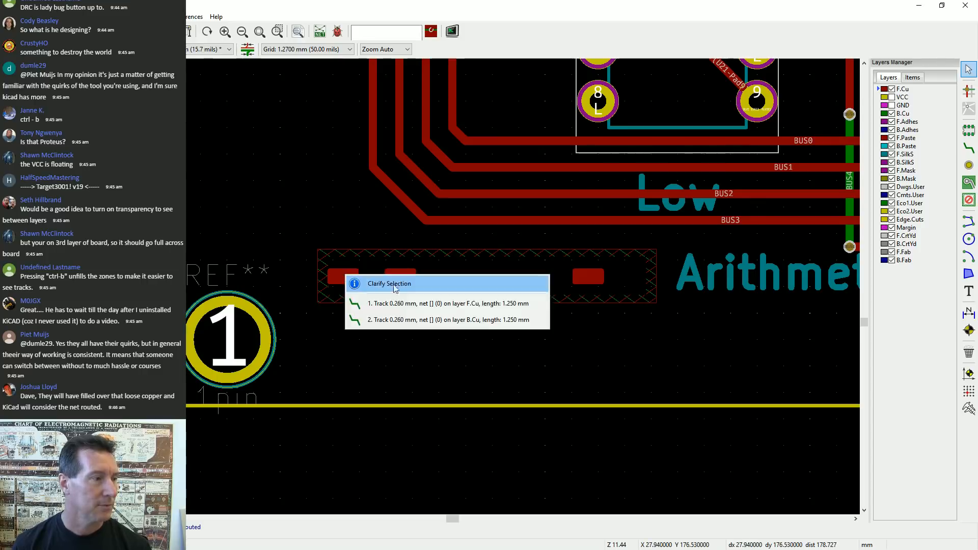
left_click(578, 332)
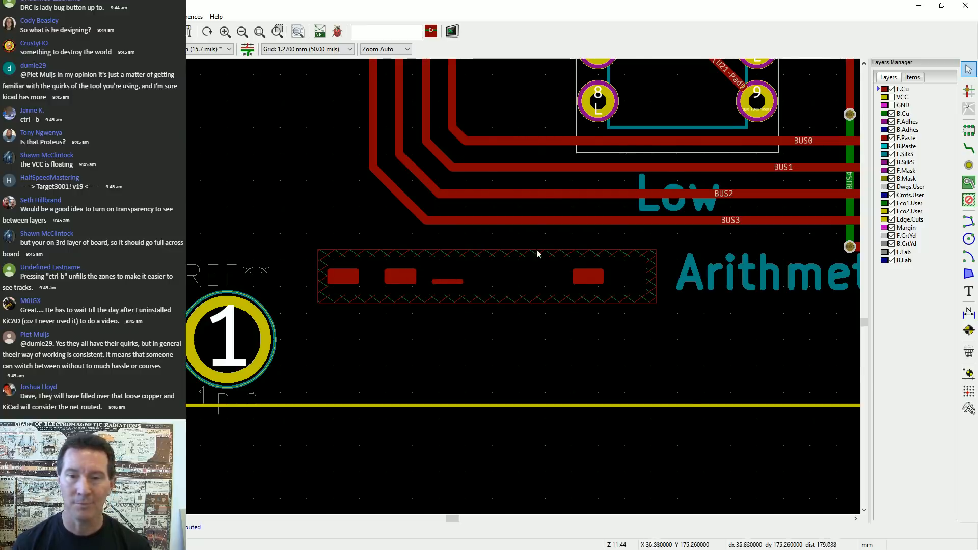
scroll(453, 285, "down", 3)
scroll(440, 290, "up", 3)
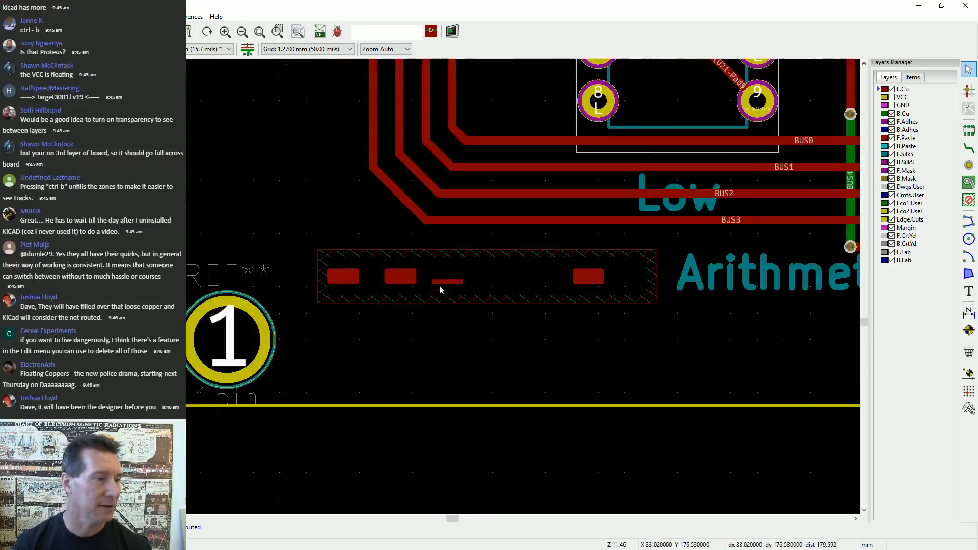
scroll(440, 290, "up", 4)
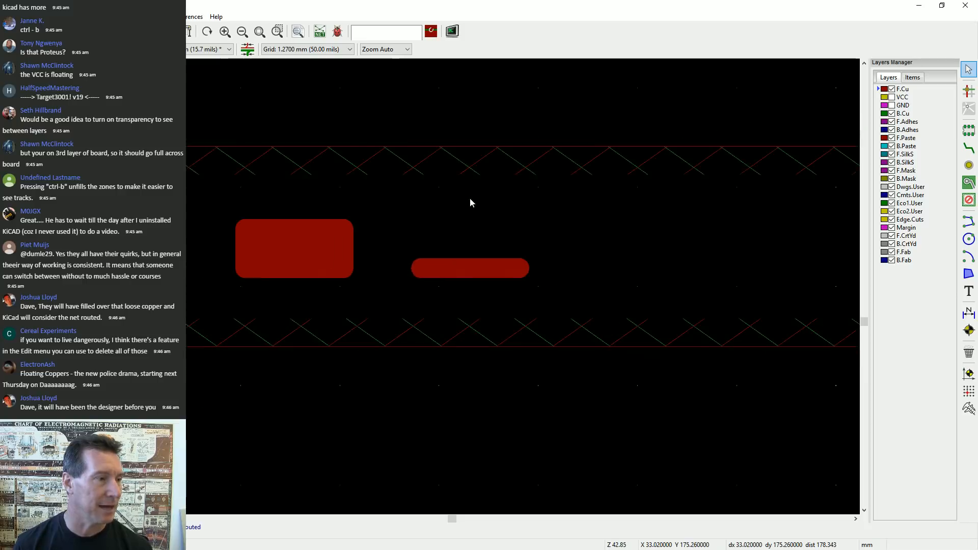
scroll(470, 201, "up", 3)
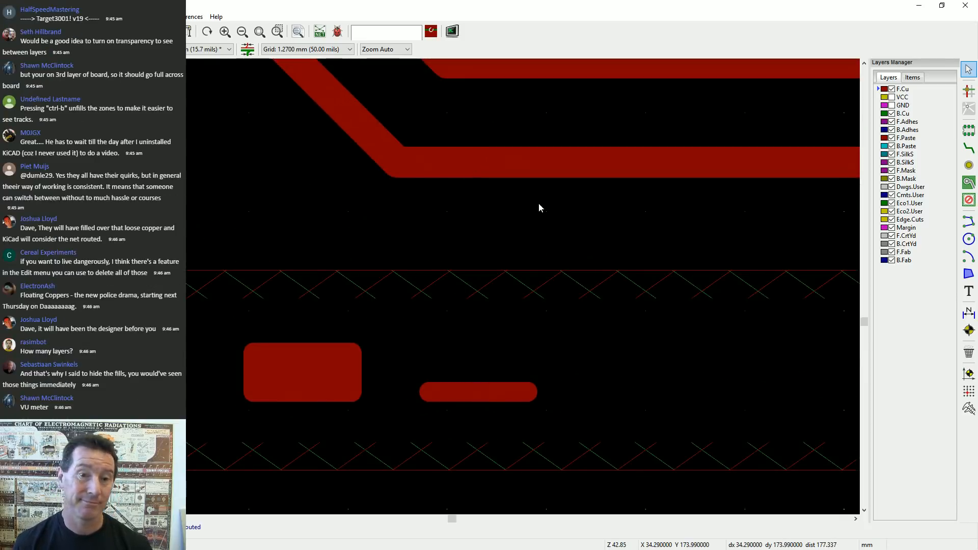
scroll(437, 297, "down", 1)
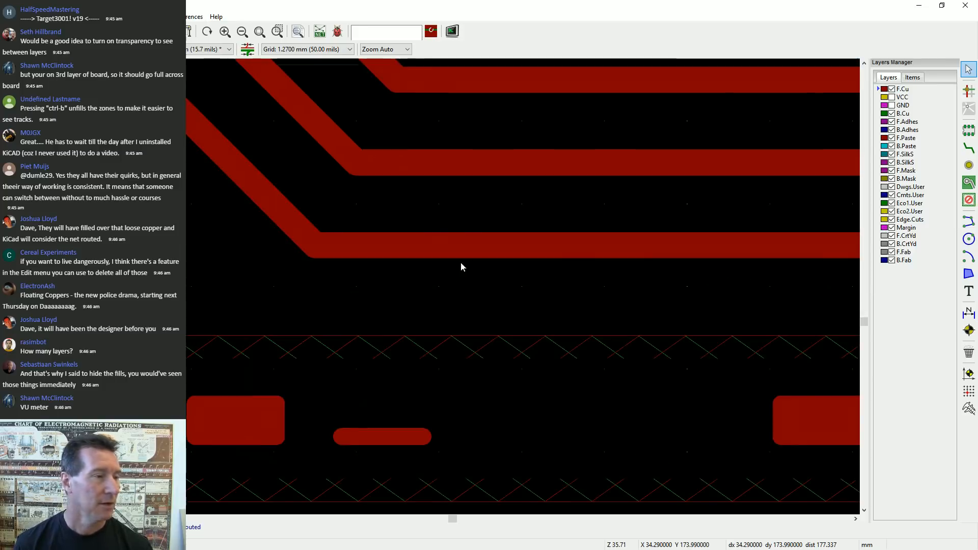
Delete the stray B.Cu track dot between C21's pad 1 and the 74HCT153's pad 16
scroll(438, 285, "down", 8)
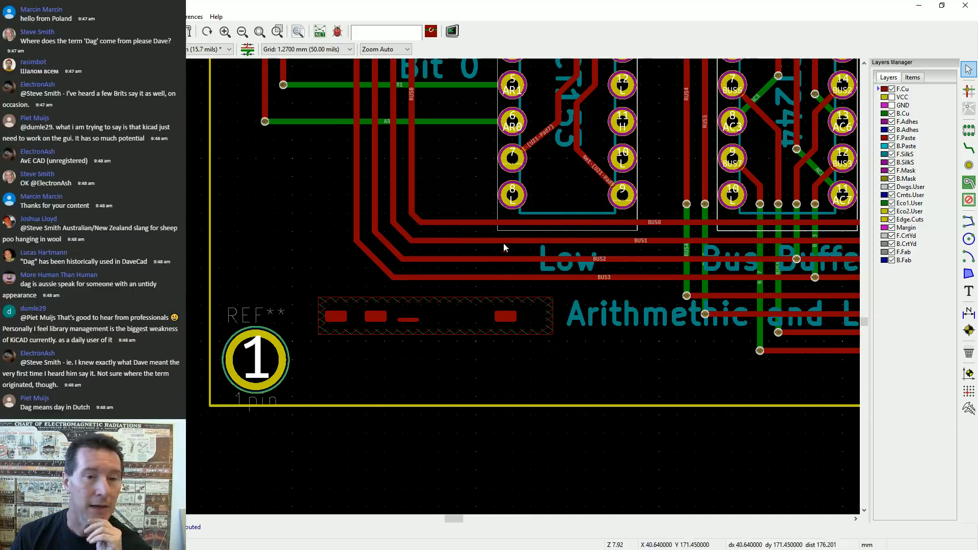
scroll(503, 242, "down", 5)
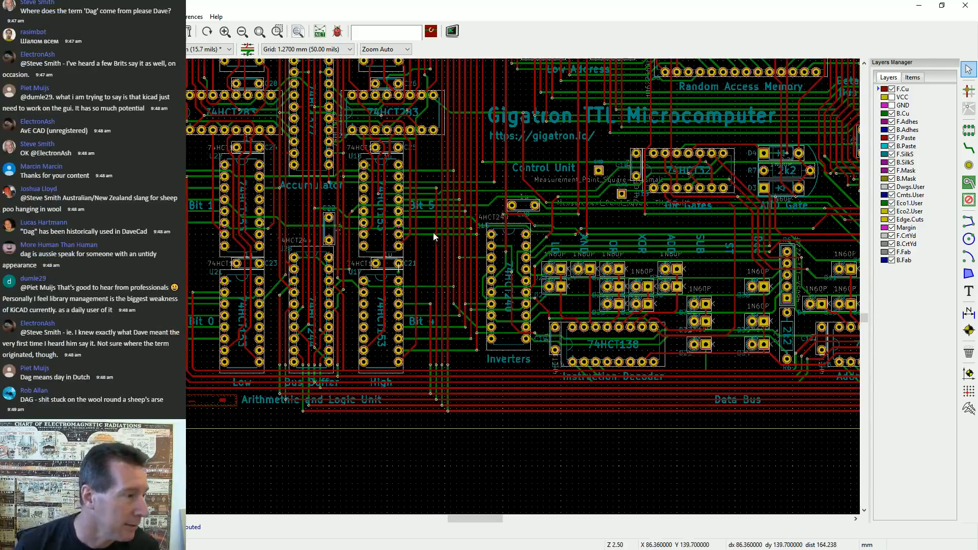
scroll(403, 278, "up", 5)
scroll(450, 260, "up", 3)
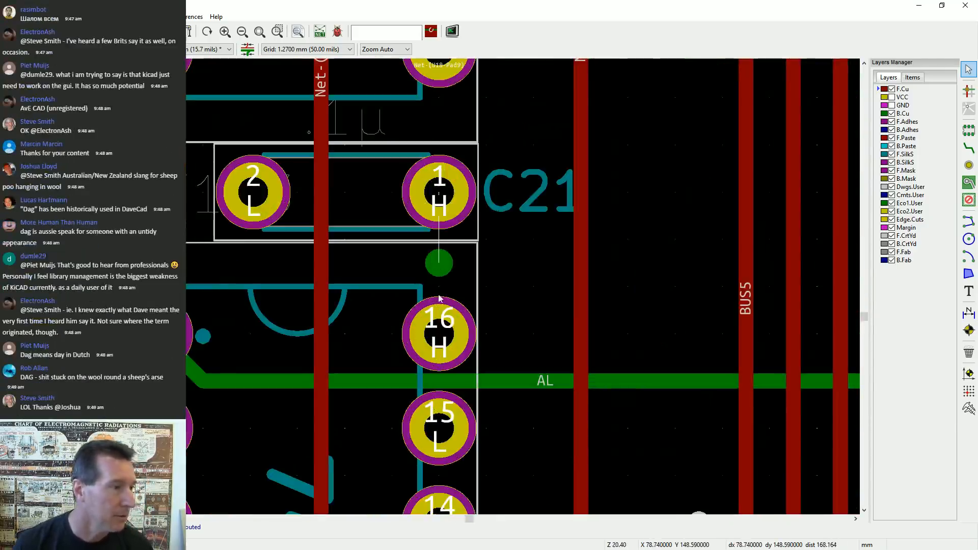
left_click(438, 264)
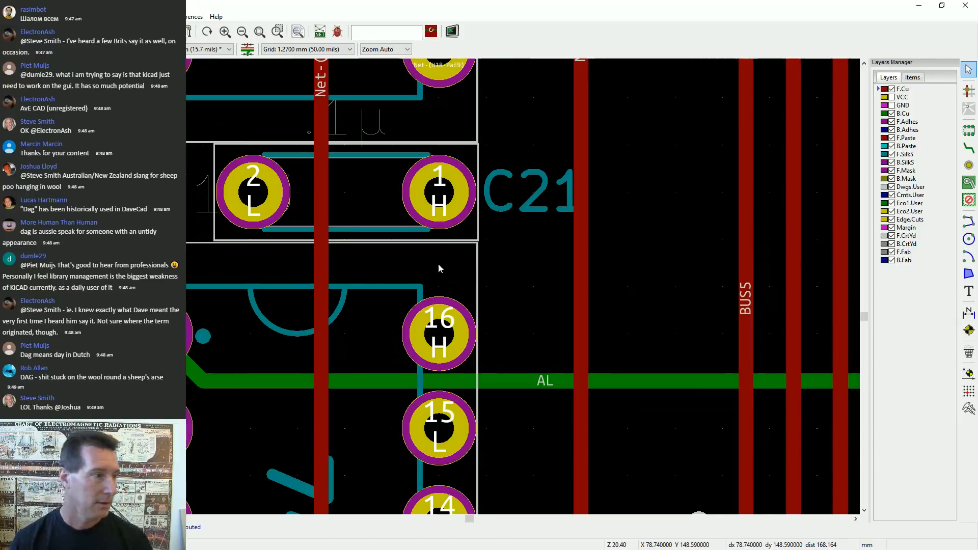
Delete the stray B.Cu track dot between C31's pad 1 and U24
scroll(439, 264, "down", 3)
scroll(439, 290, "down", 8)
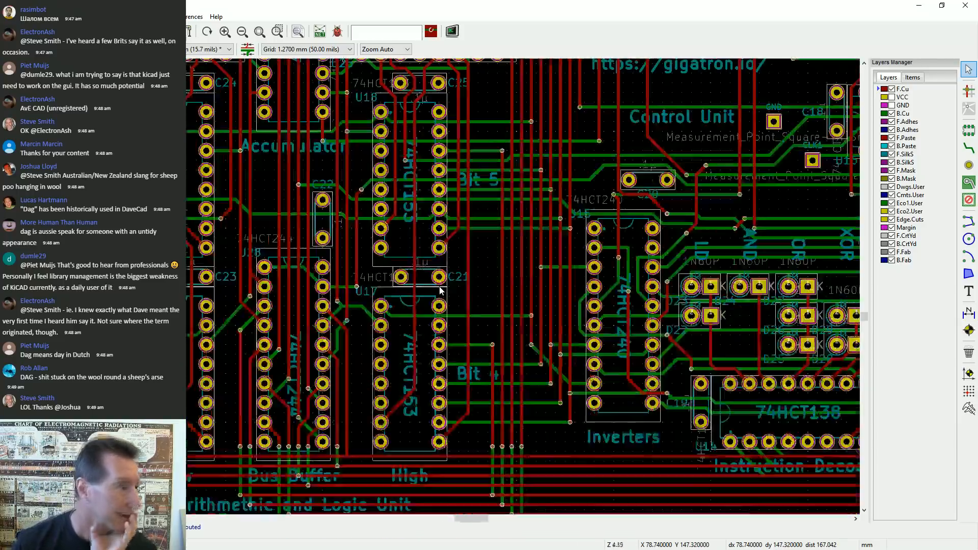
scroll(552, 423, "up", 6)
middle_click_drag(552, 424, 552, 475)
middle_click_drag(534, 233, 527, 397)
middle_click_drag(549, 186, 510, 423)
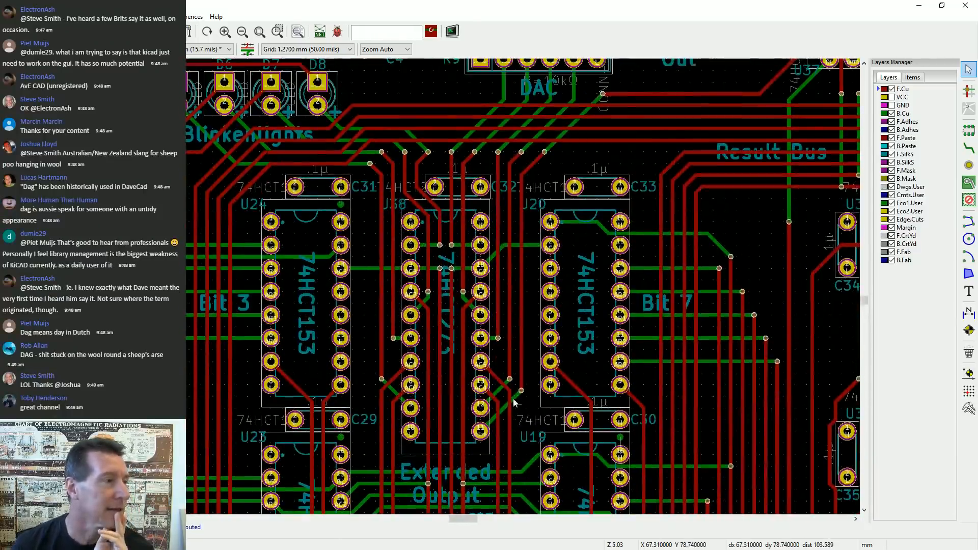
left_click(342, 205)
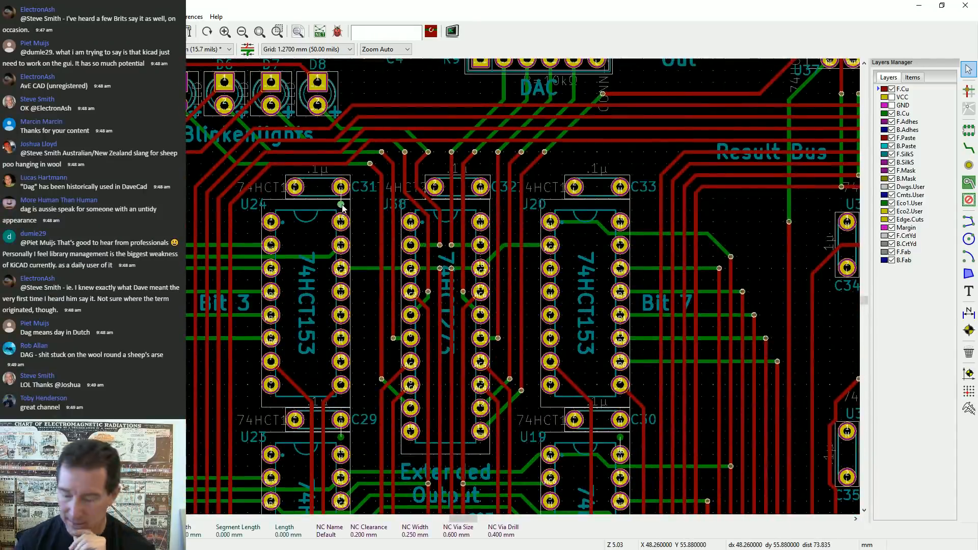
key("Delete")
Examine the tracks and pads around audio connector J2 and the output register's pad 19 on net OUT7
middle_click_drag(643, 61, 553, 307)
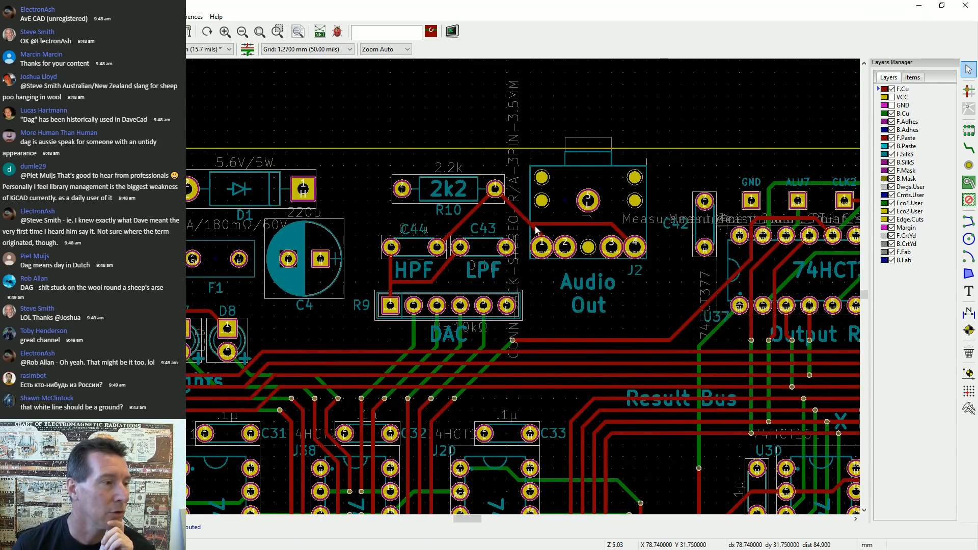
middle_click_drag(536, 230, 439, 287)
scroll(438, 286, "up", 4)
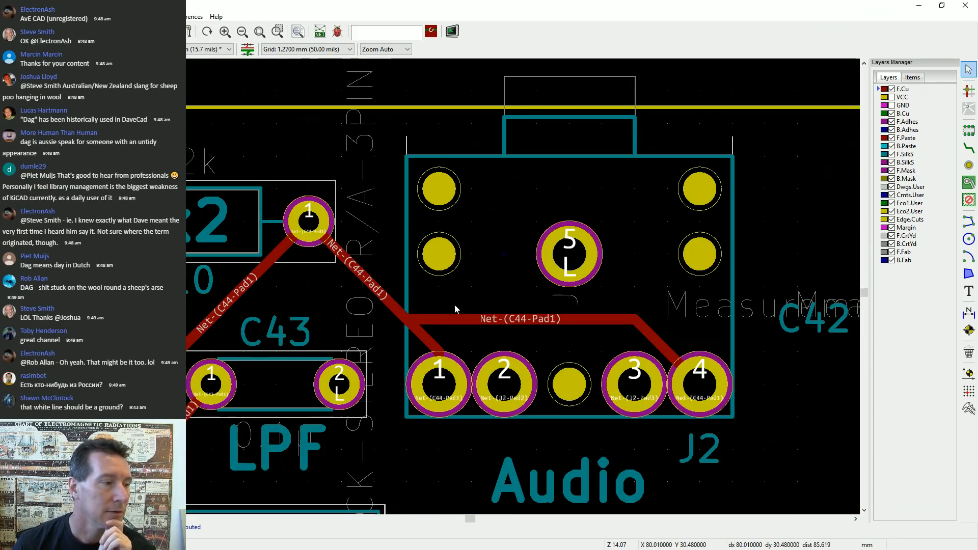
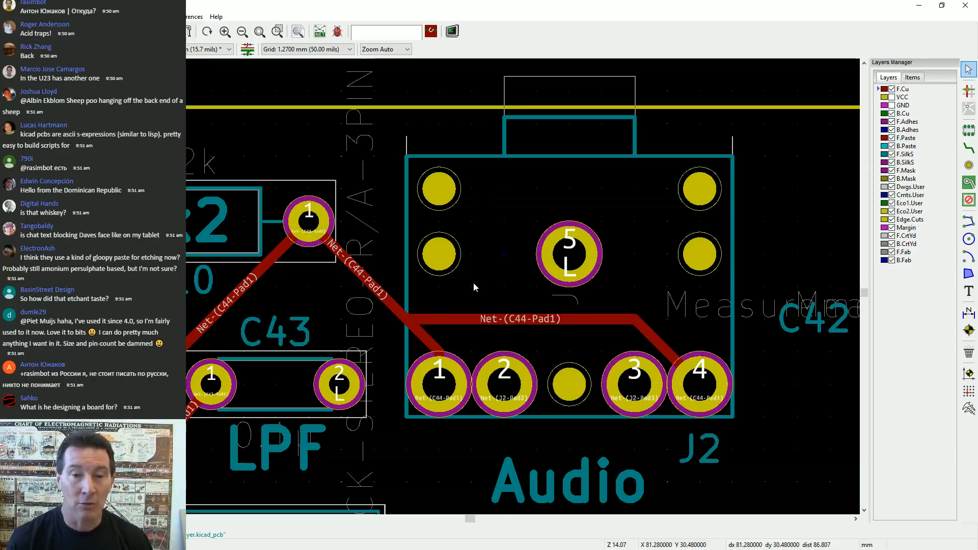
scroll(439, 286, "down", 5)
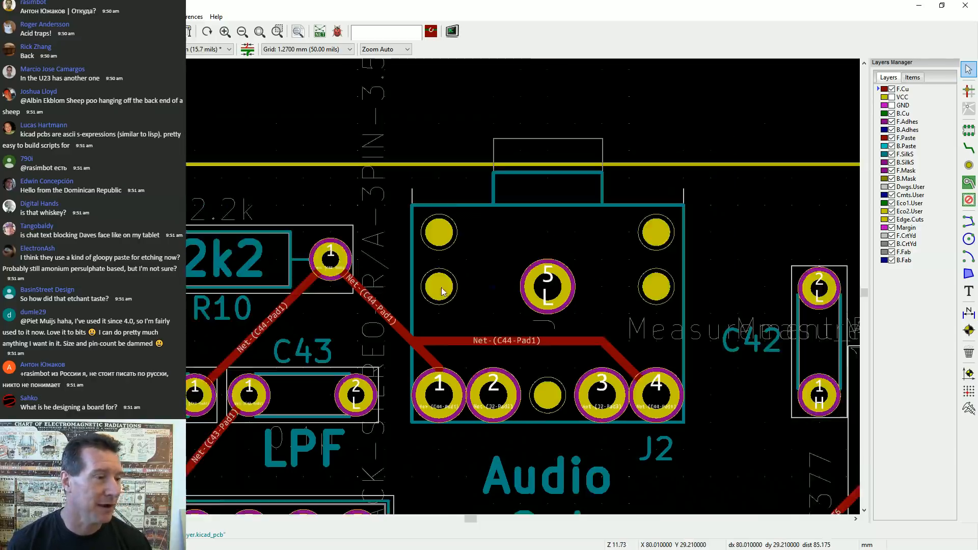
scroll(502, 311, "up", 6)
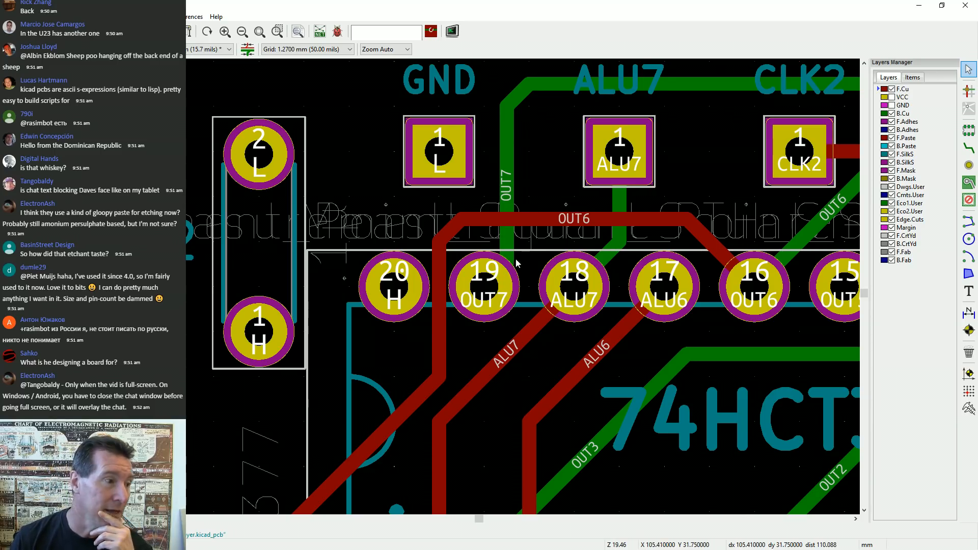
scroll(502, 248, "up", 5)
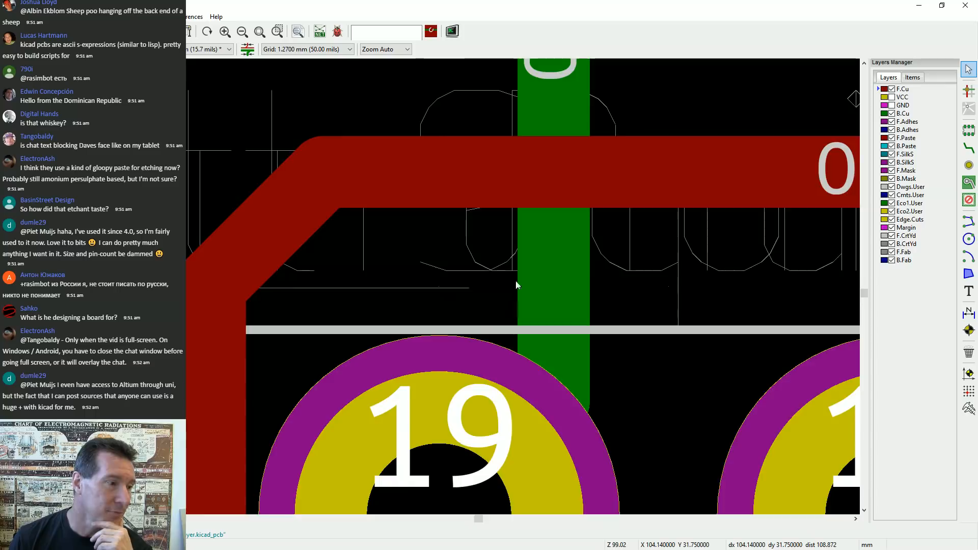
Hide the F.Cu layer to isolate the back copper around the output register's pad 19
scroll(517, 279, "down", 4)
scroll(579, 302, "up", 3)
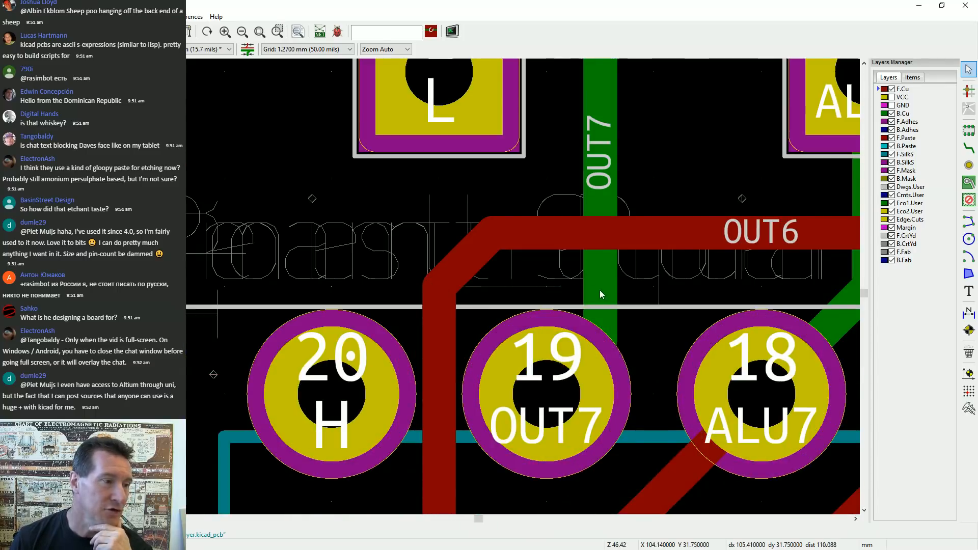
left_click(892, 89)
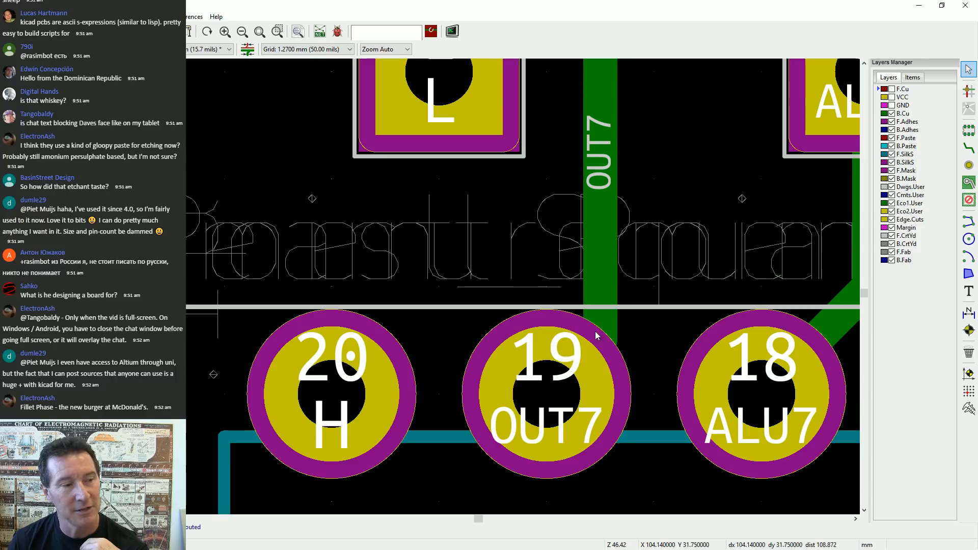
Select the short diagonal OUT7 track segment entering the output register's pad 19
key("x")
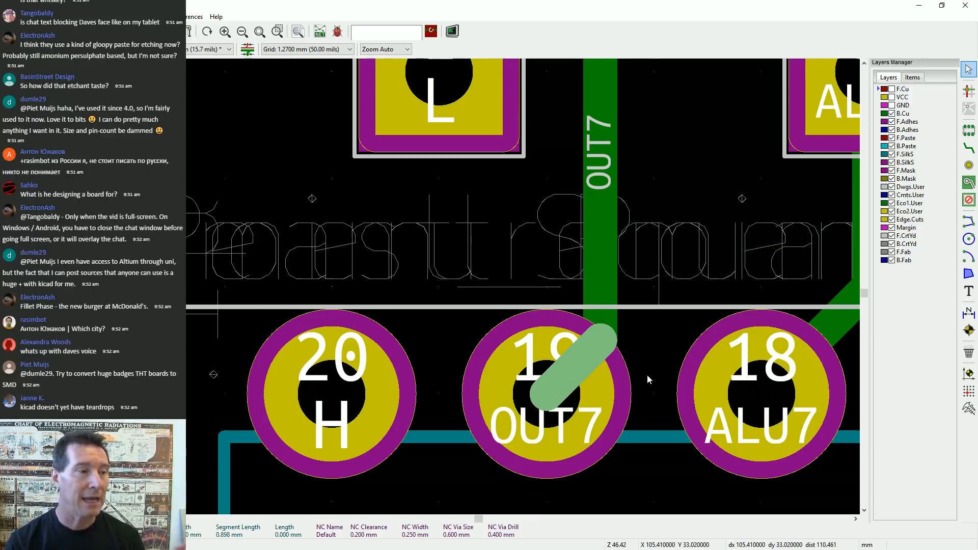
left_click(581, 283)
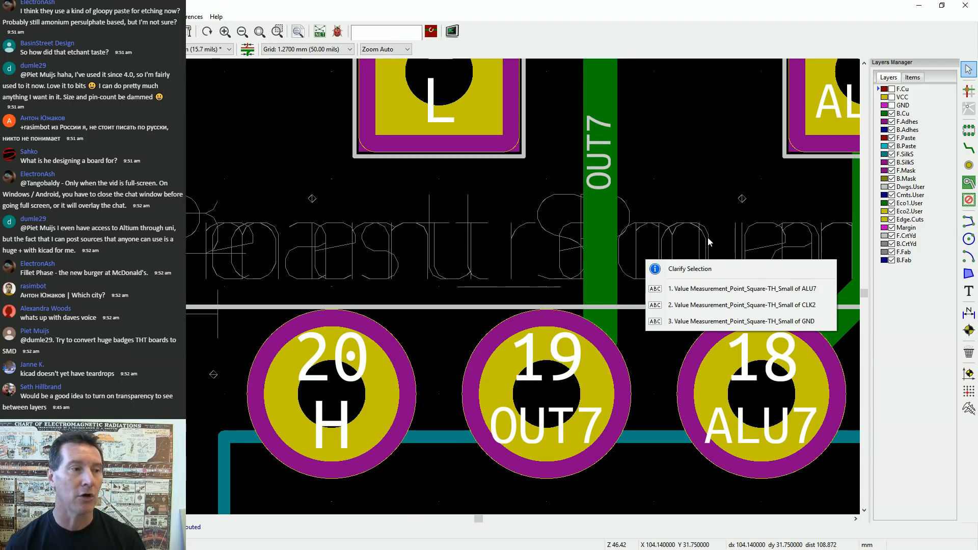
left_click(557, 401)
left_click(562, 391)
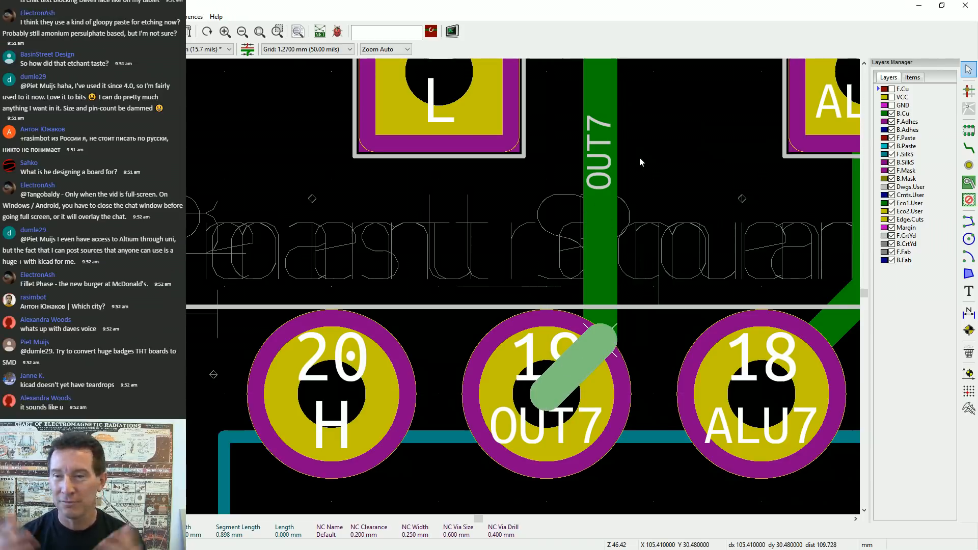
Examine how the OUT7, OUT6 and OUT5 tracks leave the 74HCT377 and jog just before the Red resistors
scroll(416, 298, "down", 5)
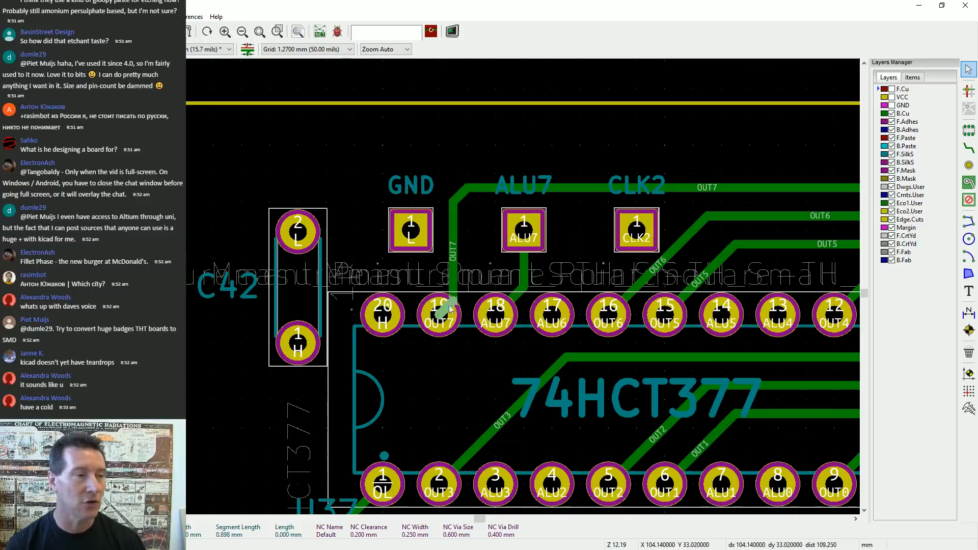
scroll(526, 359, "down", 1)
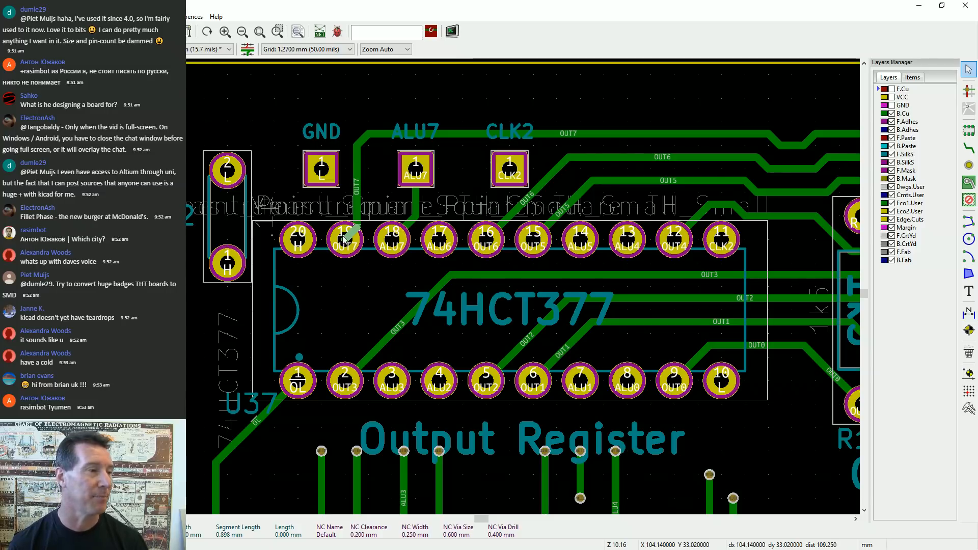
scroll(346, 239, "up", 5)
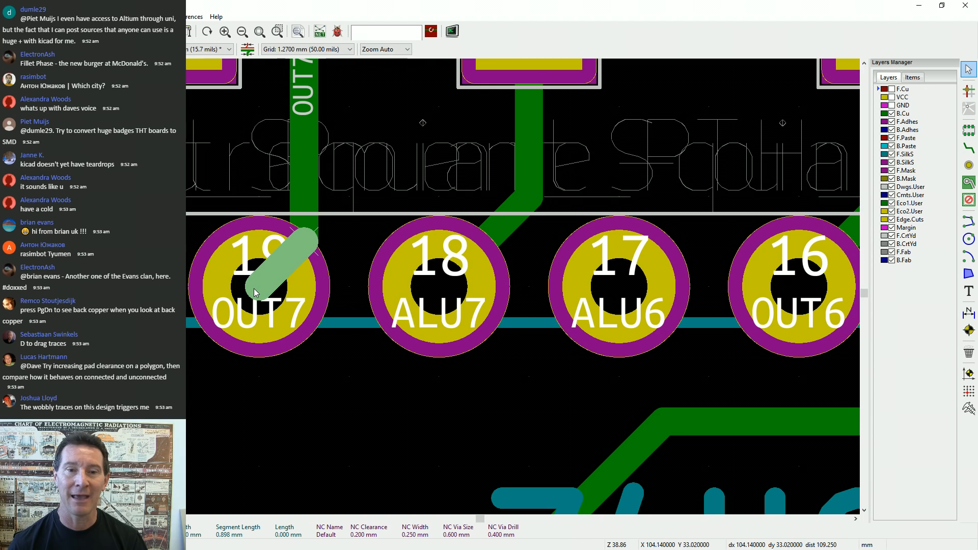
scroll(441, 291, "down", 3)
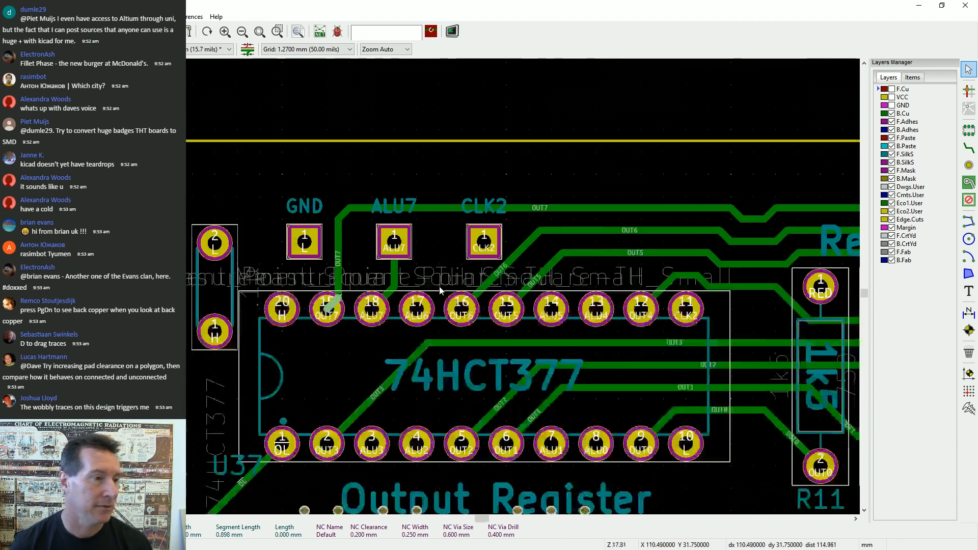
scroll(439, 287, "down", 3)
scroll(610, 255, "up", 1)
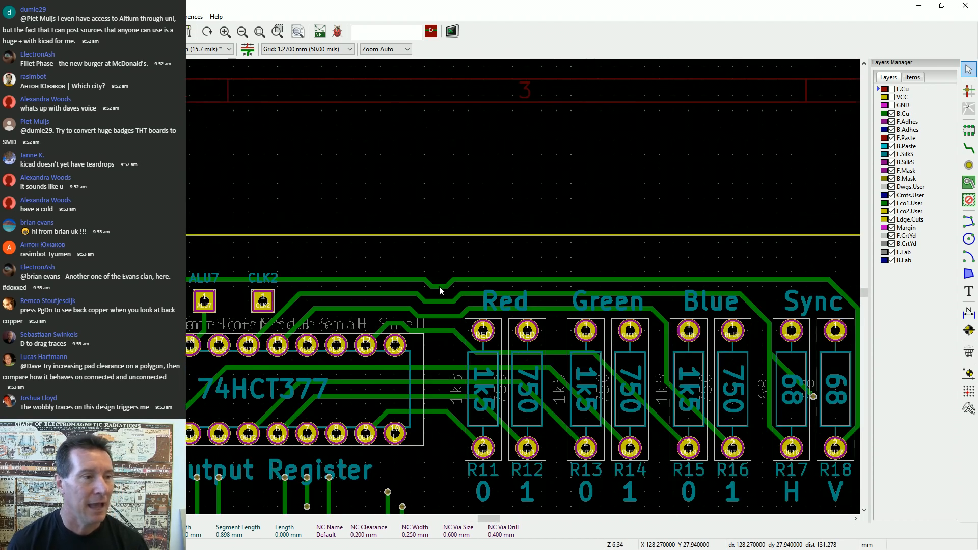
scroll(439, 286, "up", 4)
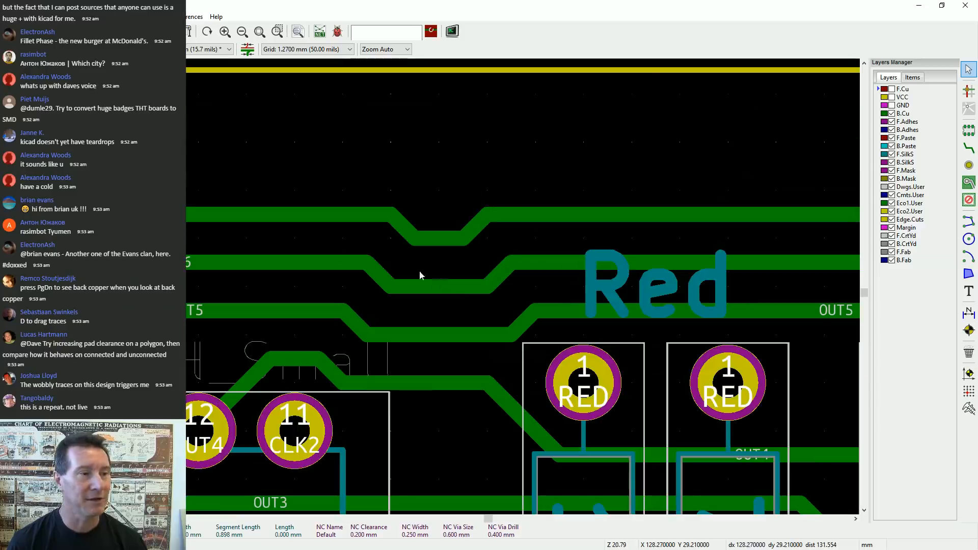
scroll(440, 291, "down", 5)
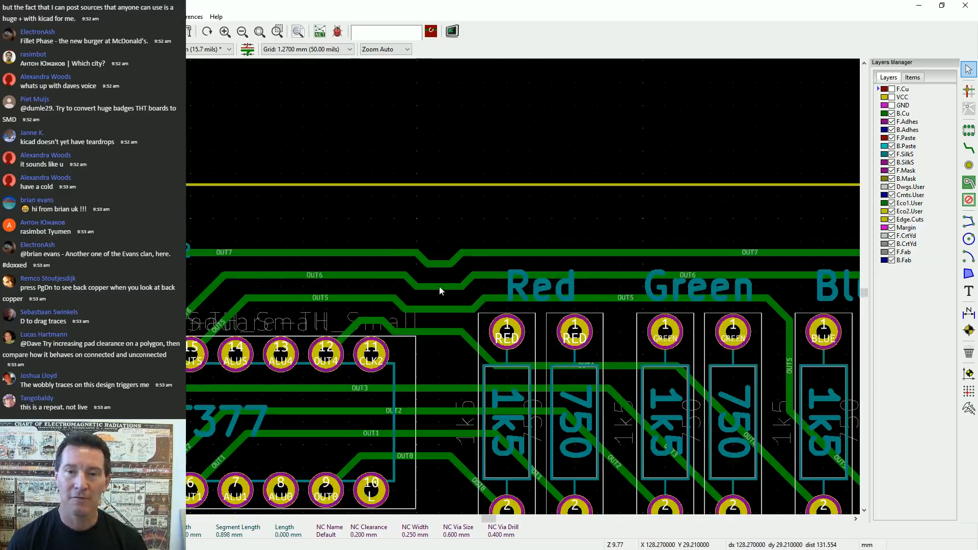
scroll(440, 291, "up", 3)
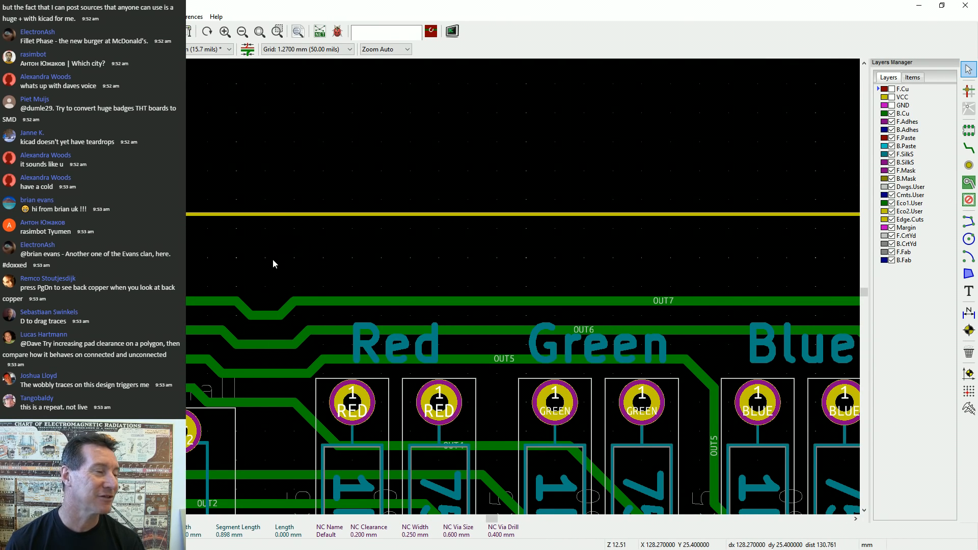
middle_click_drag(268, 272, 570, 187)
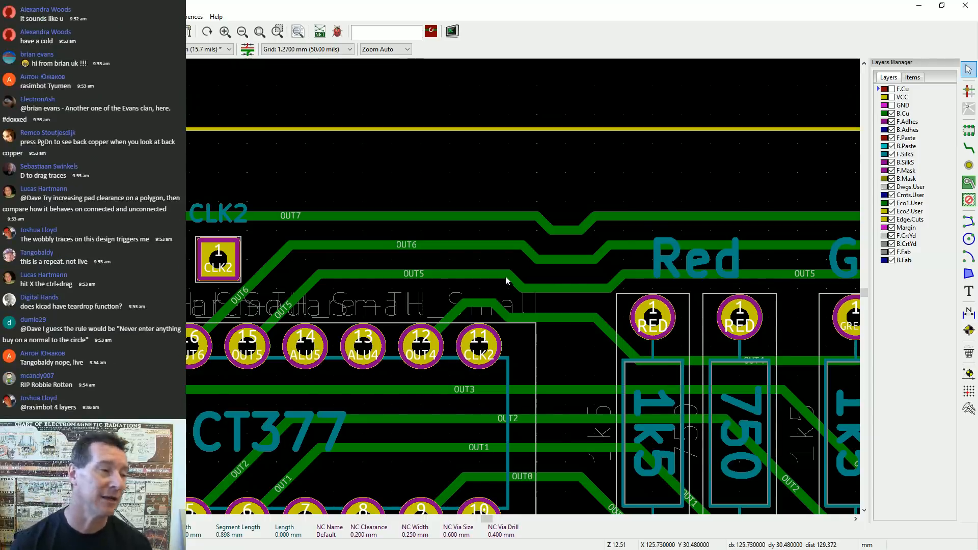
Inspect the pads of Video Out connector J3 and the diagonal back-copper tracks running between them
scroll(507, 283, "down", 2)
scroll(503, 305, "down", 2)
scroll(439, 287, "down", 2)
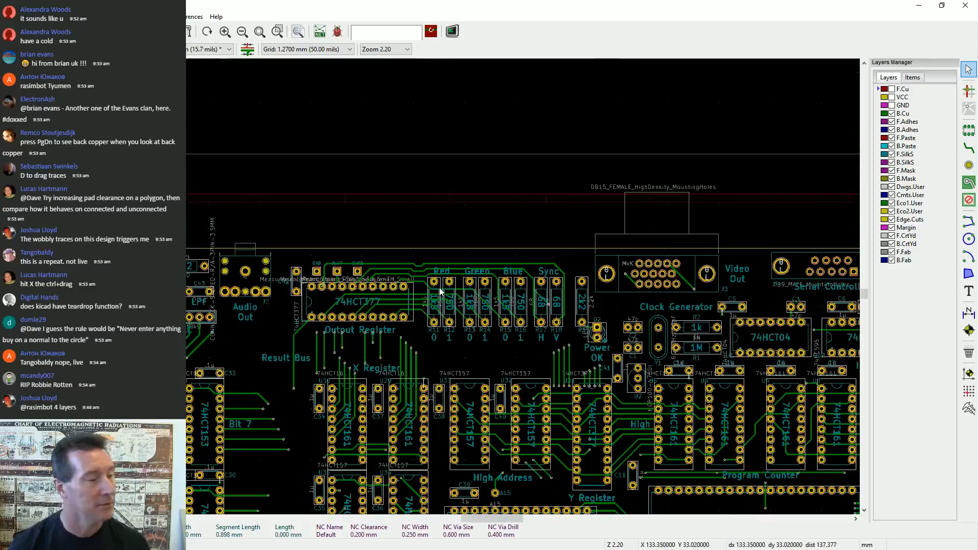
middle_click_drag(637, 285, 464, 260)
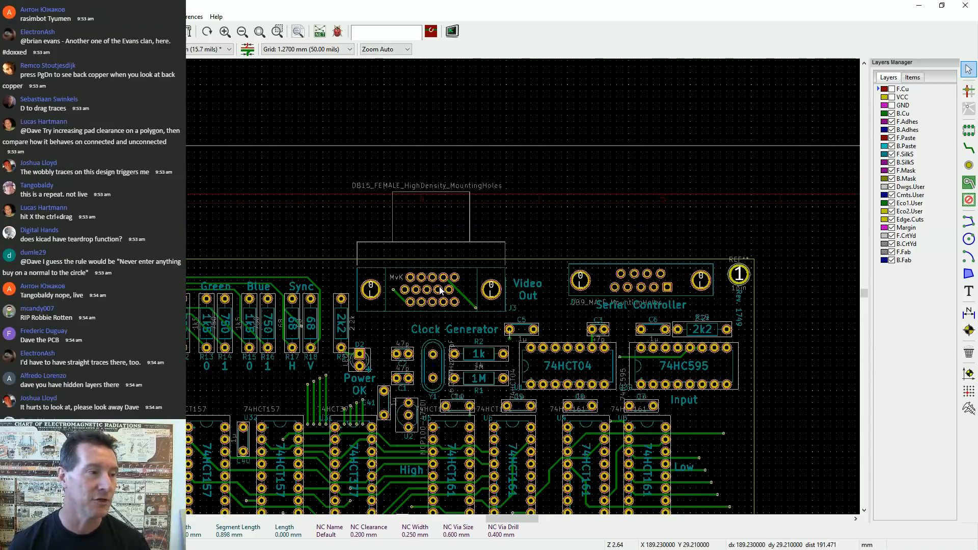
scroll(423, 295, "up", 1)
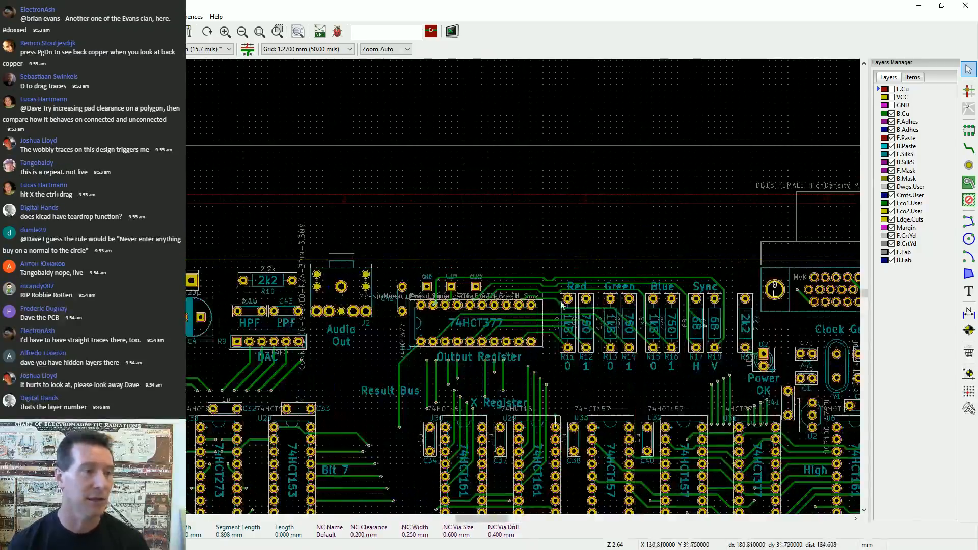
scroll(338, 286, "right", 3)
scroll(338, 286, "right", 3)
scroll(611, 273, "down", 1)
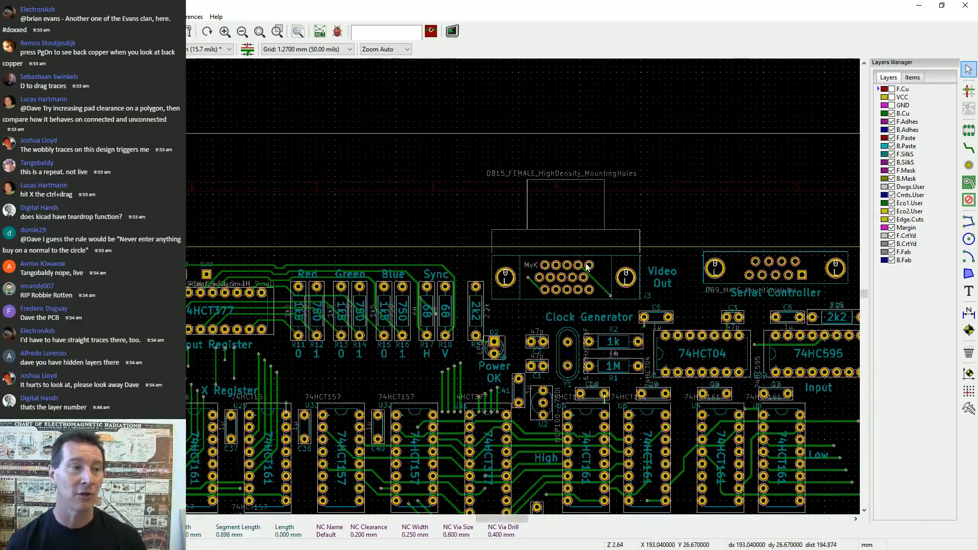
scroll(569, 277, "up", 8)
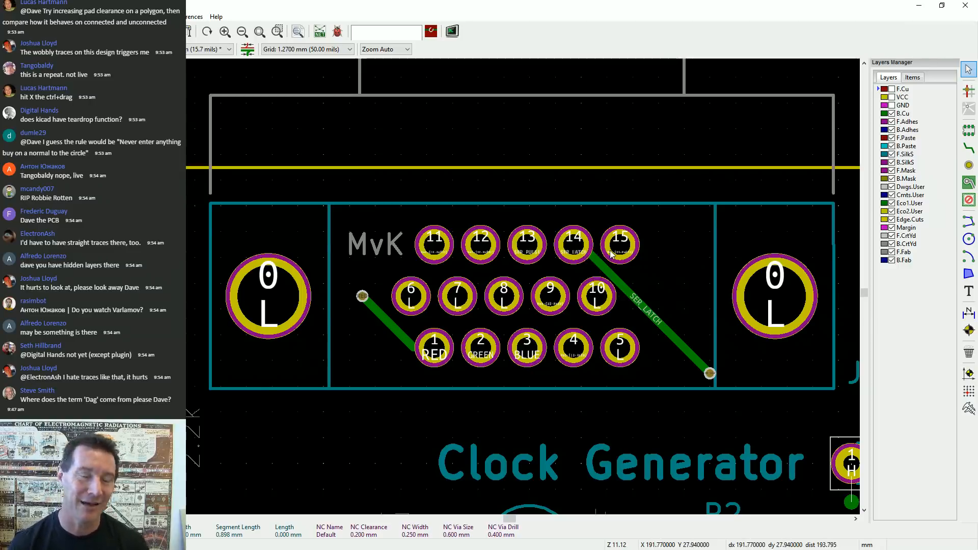
scroll(611, 254, "down", 5)
scroll(440, 290, "up", 3)
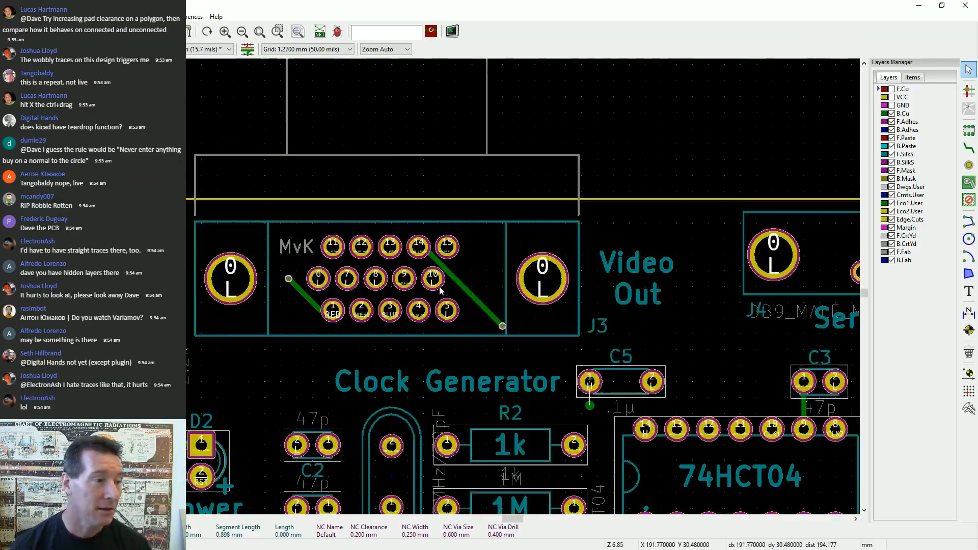
scroll(440, 290, "down", 2)
Clear the track selection and examine the back-copper routing from the Program Counter chips across to the arithmetic and logic unit
left_click(544, 368)
scroll(744, 508, "up", 1)
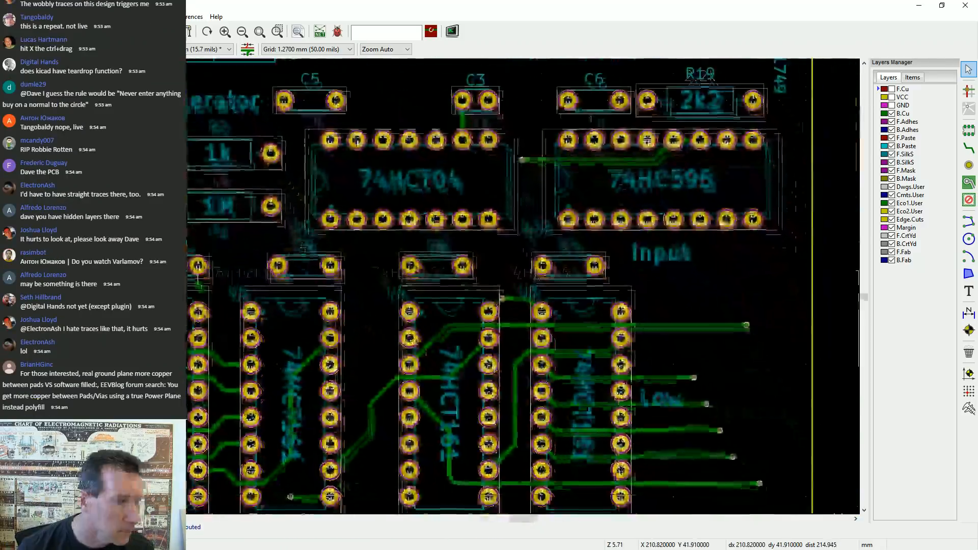
scroll(371, 376, "up", 1)
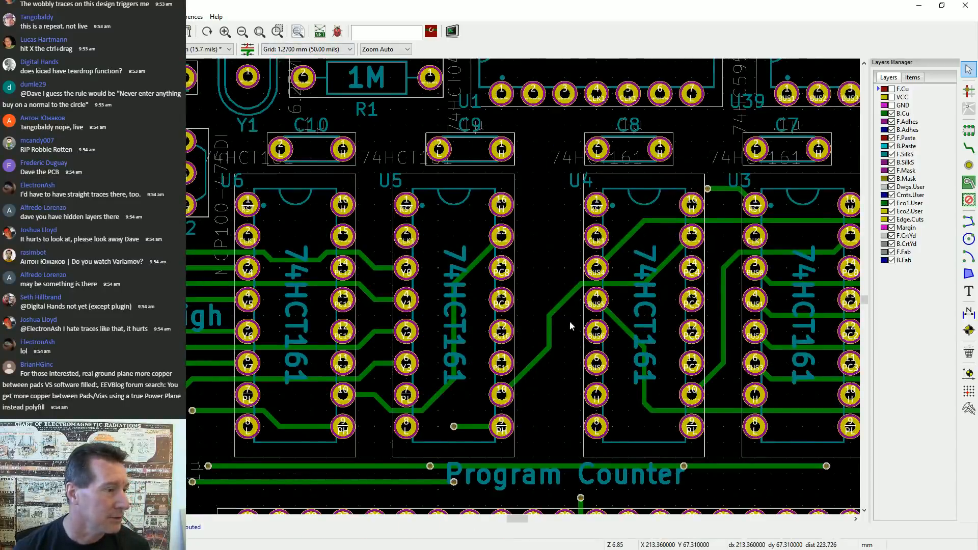
scroll(569, 321, "up", 1)
scroll(694, 462, "down", 8)
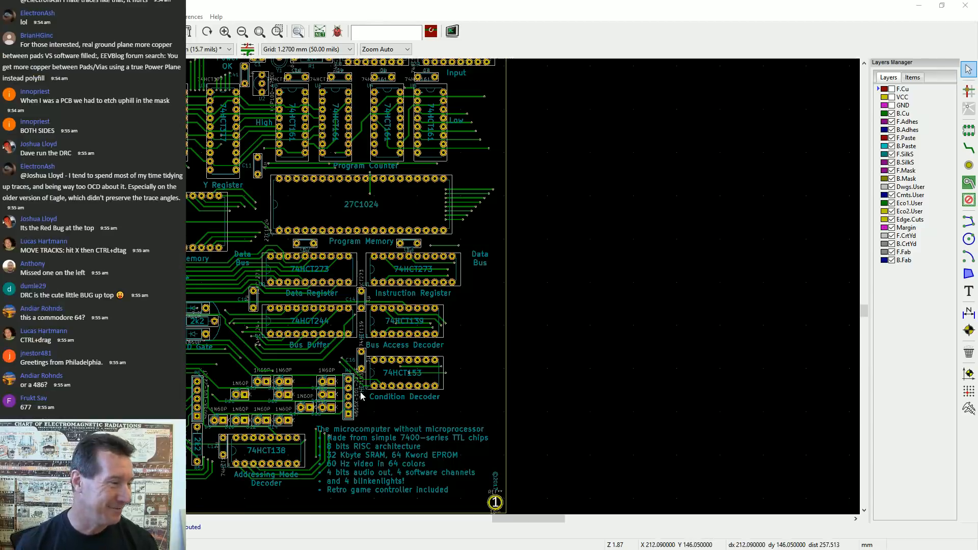
middle_click_drag(273, 360, 661, 313)
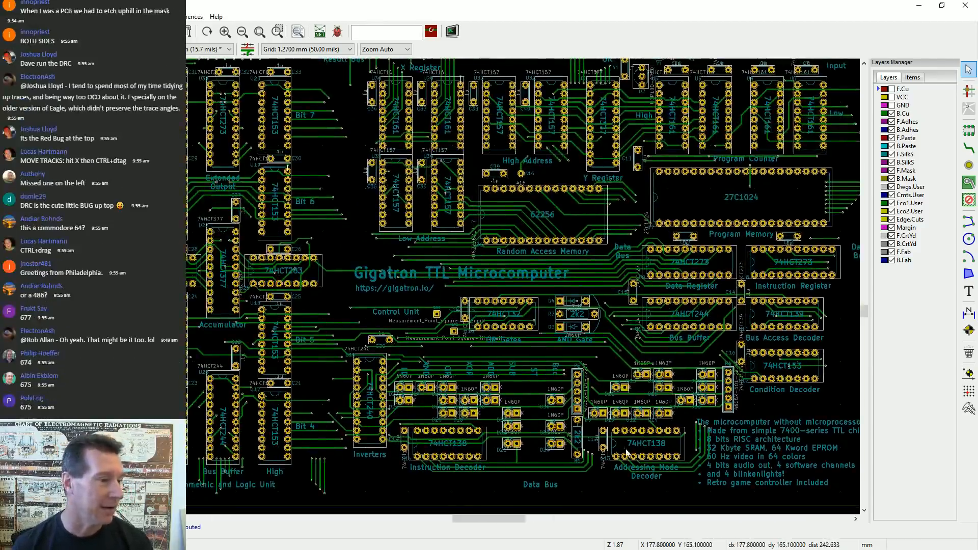
scroll(628, 452, "down", 3)
scroll(535, 372, "left", 3)
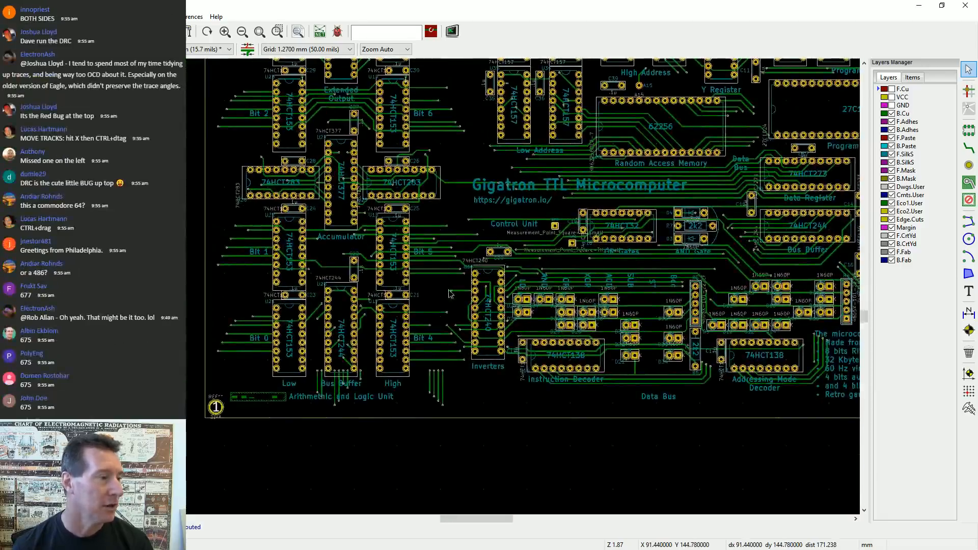
scroll(449, 293, "up", 2)
scroll(571, 289, "left", 3)
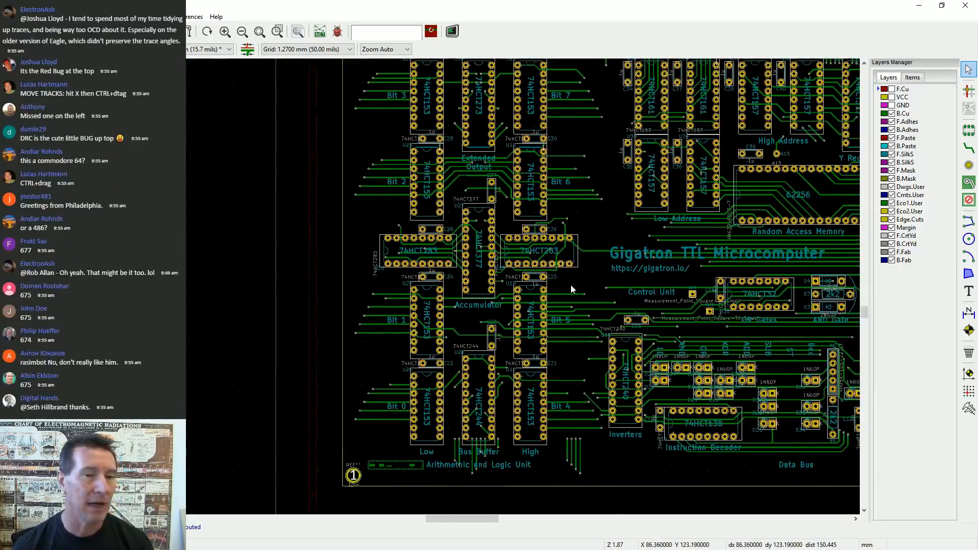
Look over the Random Access Memory and Clock Generator areas, and recheck the jogs in OUT5 and OUT6 beside the Red resistors
scroll(438, 284, "up", 4)
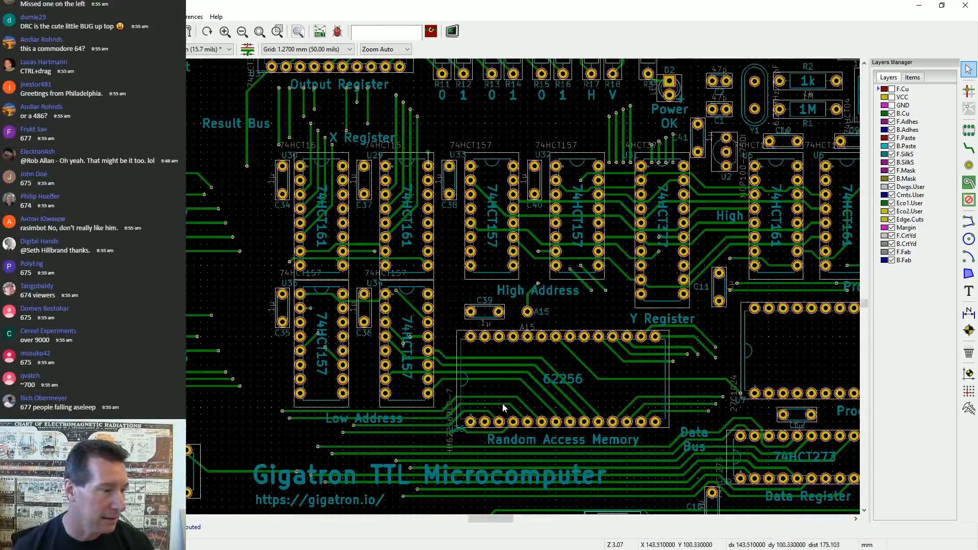
scroll(637, 331, "up", 6)
scroll(687, 295, "right", 4)
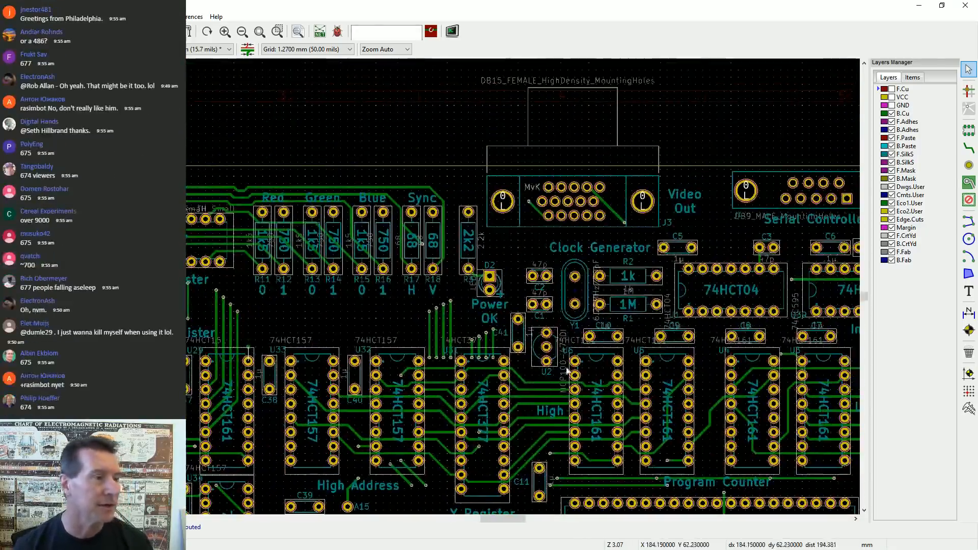
scroll(585, 276, "up", 2)
scroll(586, 275, "left", 4)
scroll(439, 286, "up", 3)
scroll(439, 289, "up", 3)
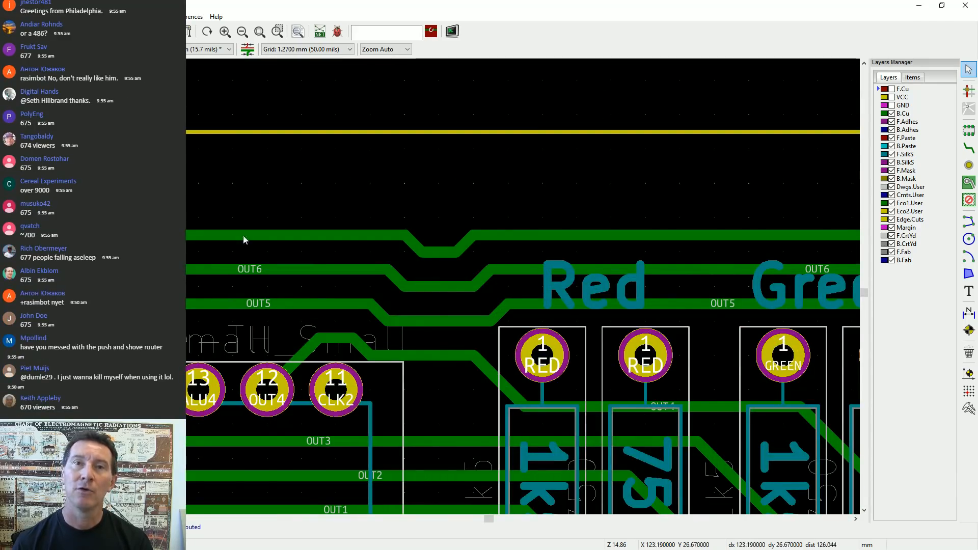
Survey the back-copper routing across the lower board, from the arithmetic and logic unit to the decoders and data bus
scroll(437, 296, "down", 8)
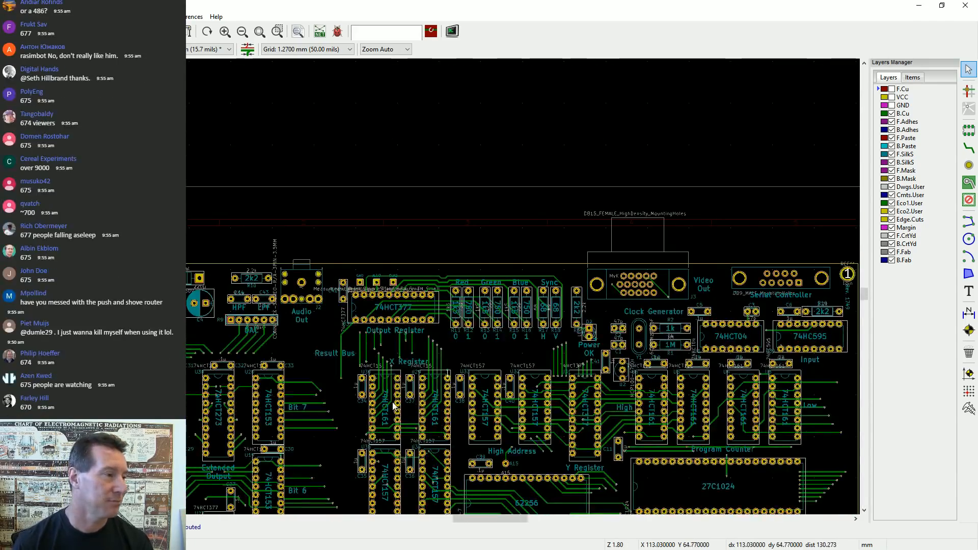
scroll(428, 316, "down", 5)
scroll(427, 316, "left", 2)
scroll(439, 331, "down", 6)
scroll(439, 331, "left", 3)
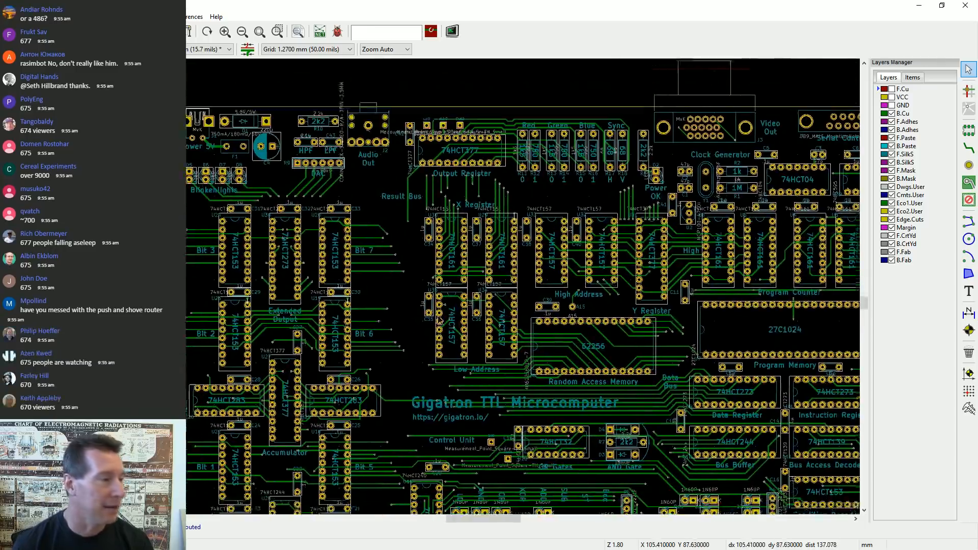
scroll(488, 295, "down", 3)
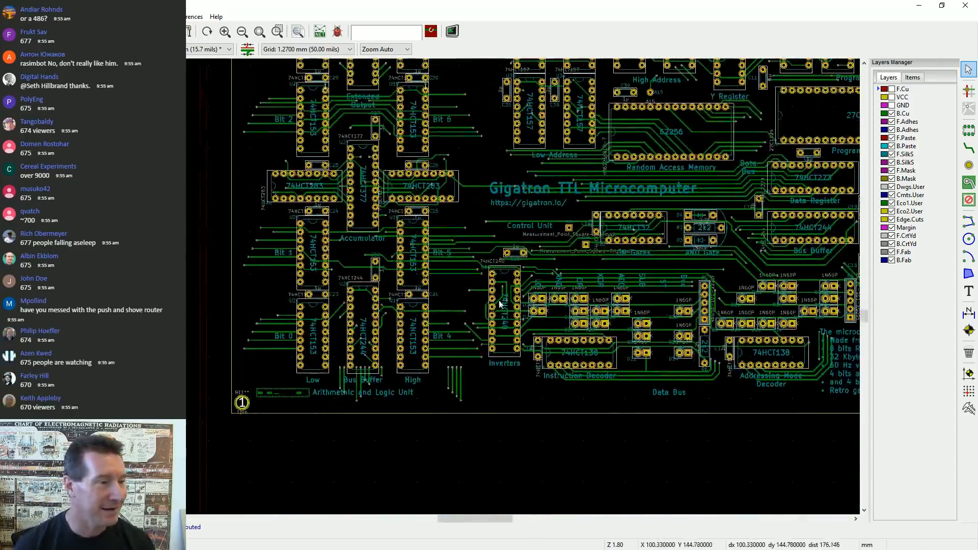
scroll(603, 284, "up", 3)
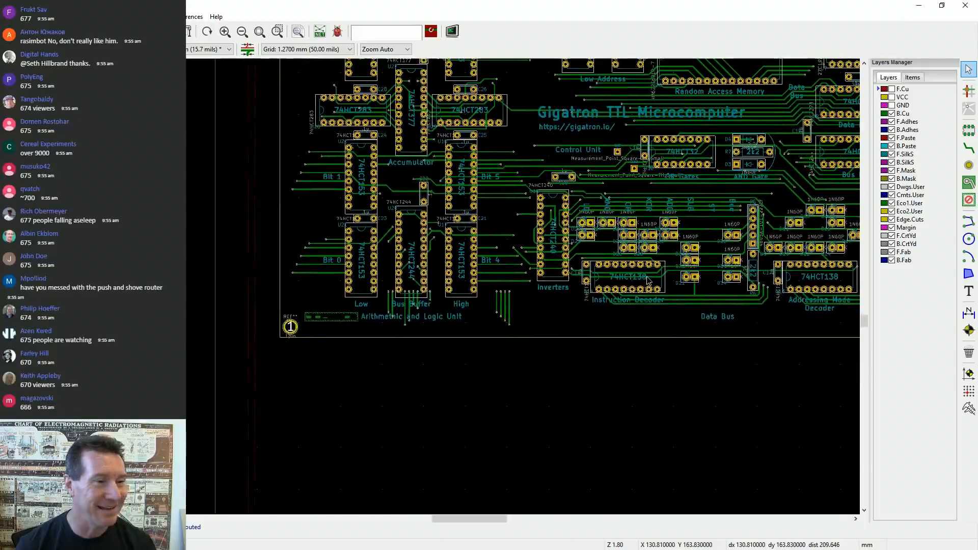
scroll(634, 274, "up", 3)
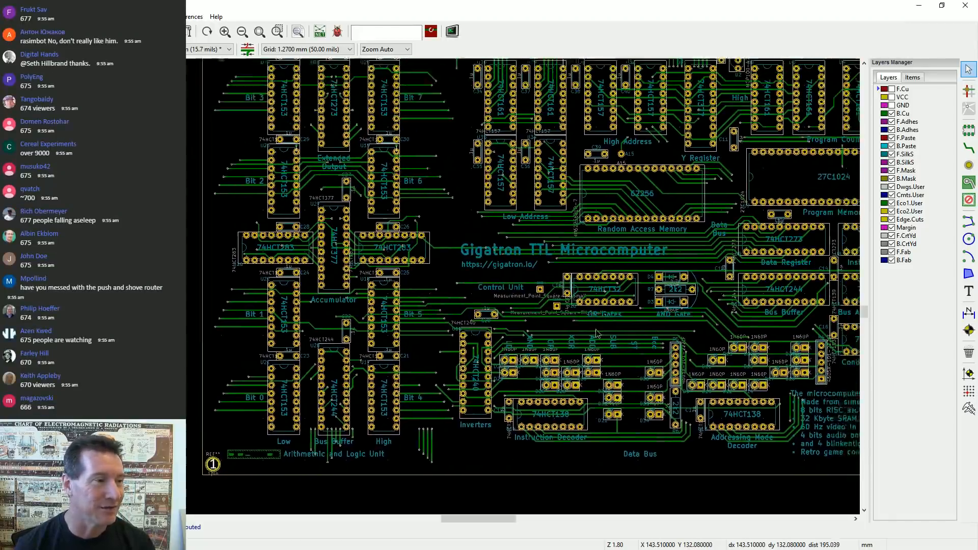
scroll(472, 284, "right", 3)
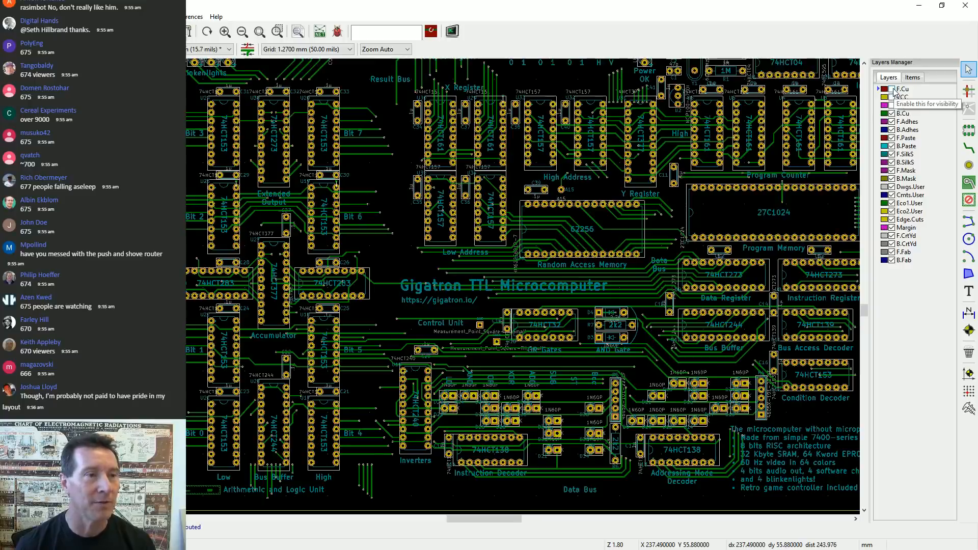
Show F.Cu in place of B.Cu and survey the front-copper routing from the lower board up to the connectors
left_click(892, 90)
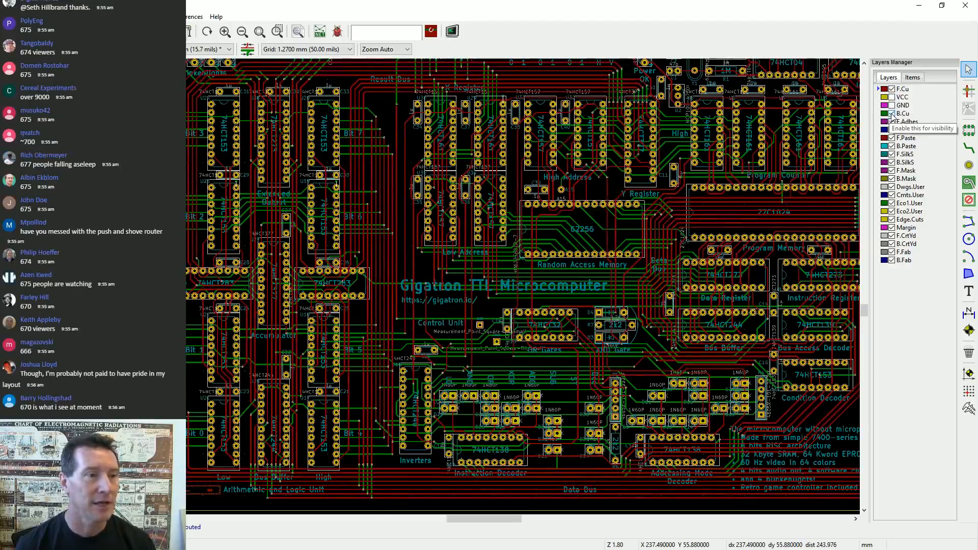
left_click(892, 114)
scroll(519, 170, "up", 3)
scroll(673, 386, "down", 3)
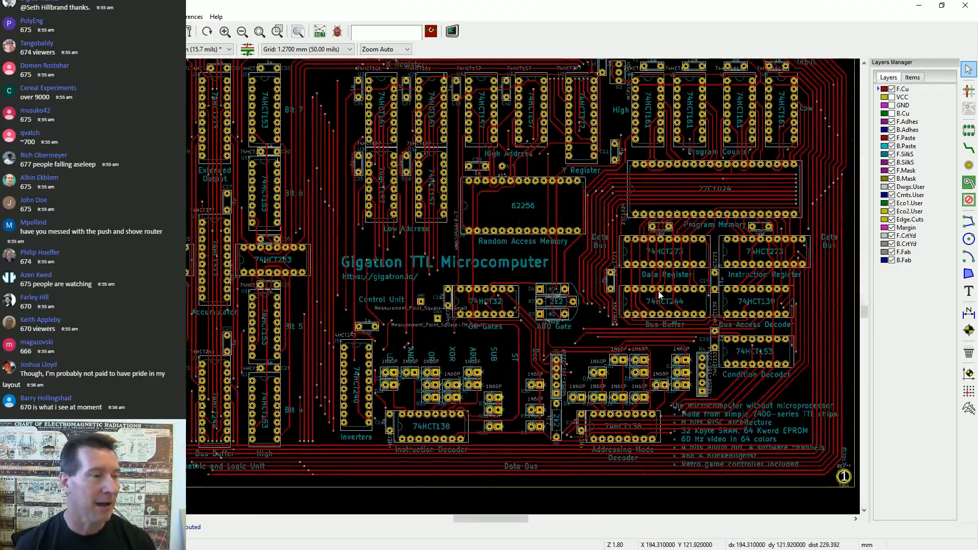
scroll(451, 275, "up", 3)
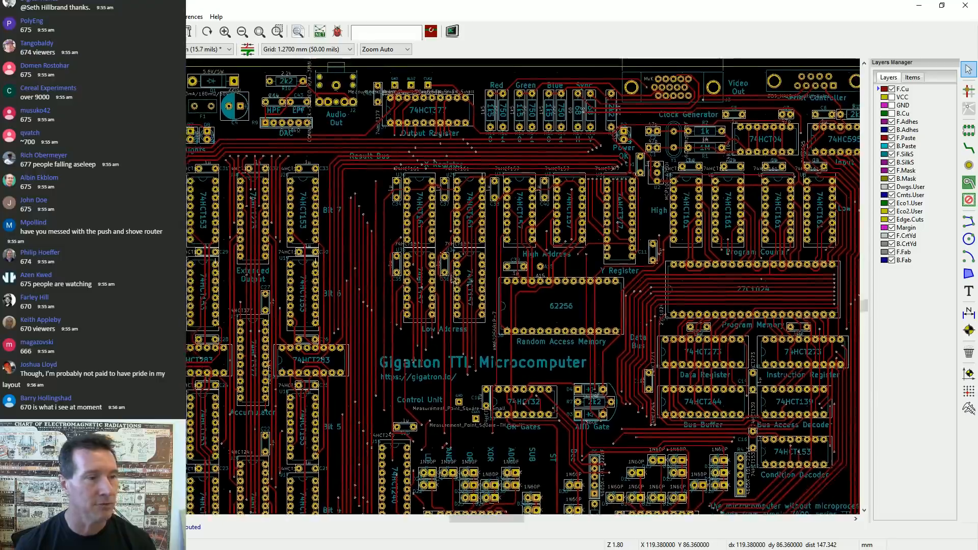
scroll(452, 275, "up", 1)
scroll(646, 233, "up", 1)
scroll(646, 233, "up", 1)
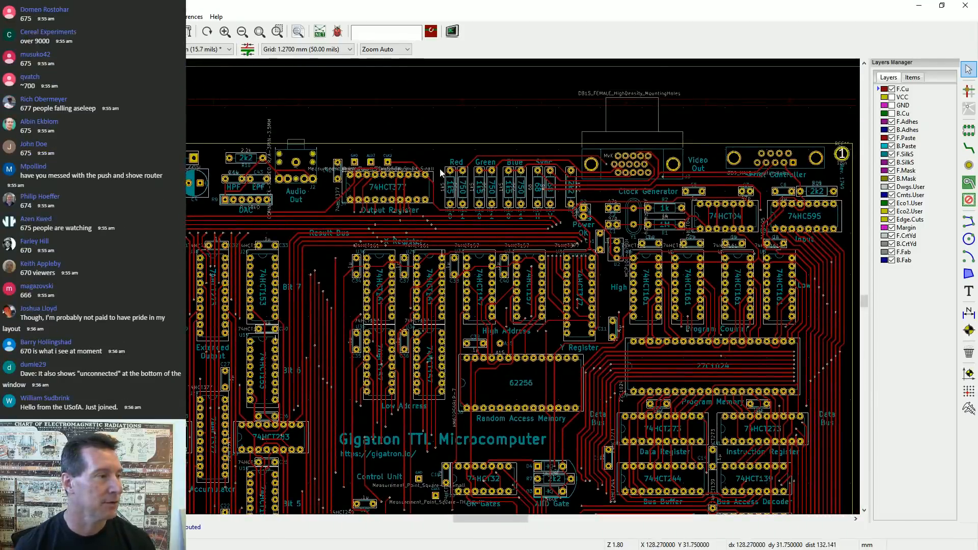
Inspect the area around diode D1 and power connector J1, and view the board's list of nets
scroll(125, 180, "up", 8)
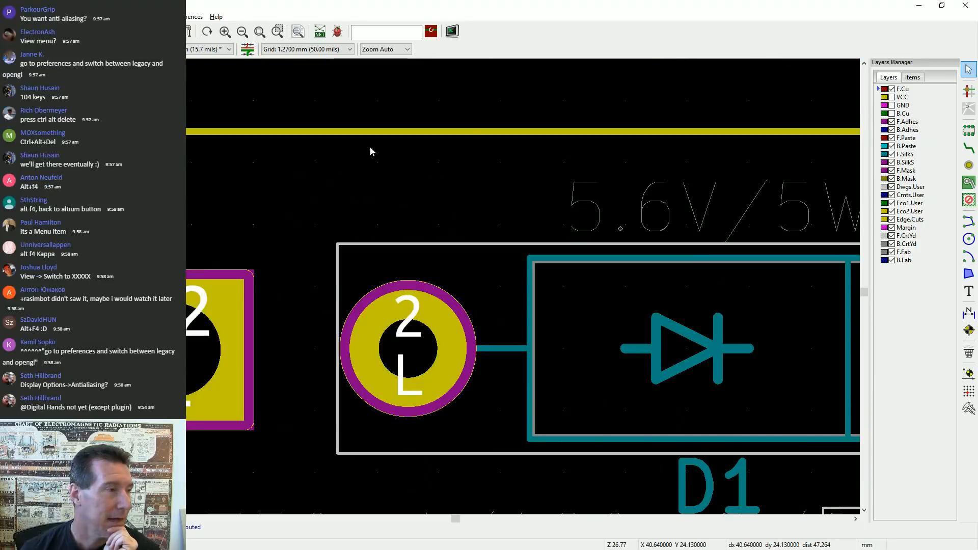
scroll(438, 289, "down", 3)
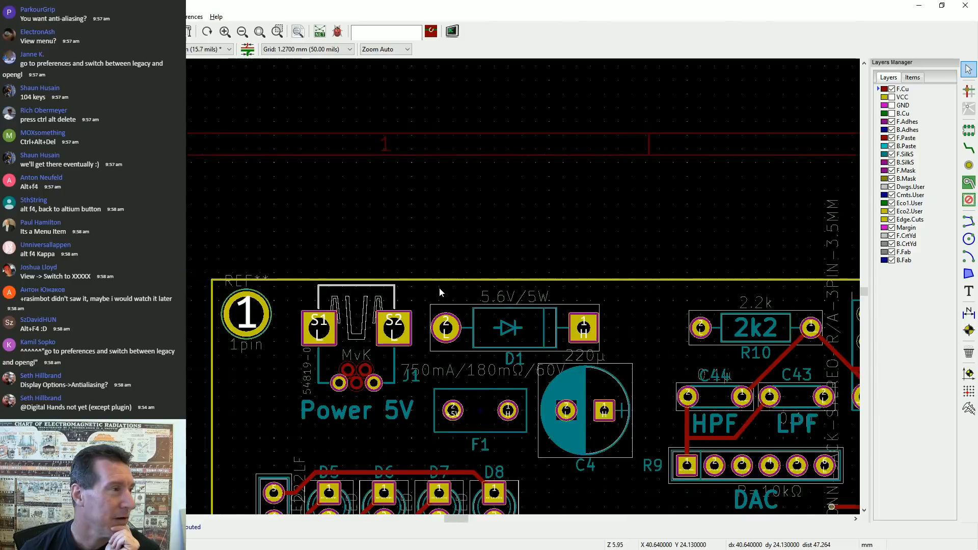
scroll(435, 300, "up", 1)
left_click(130, 17)
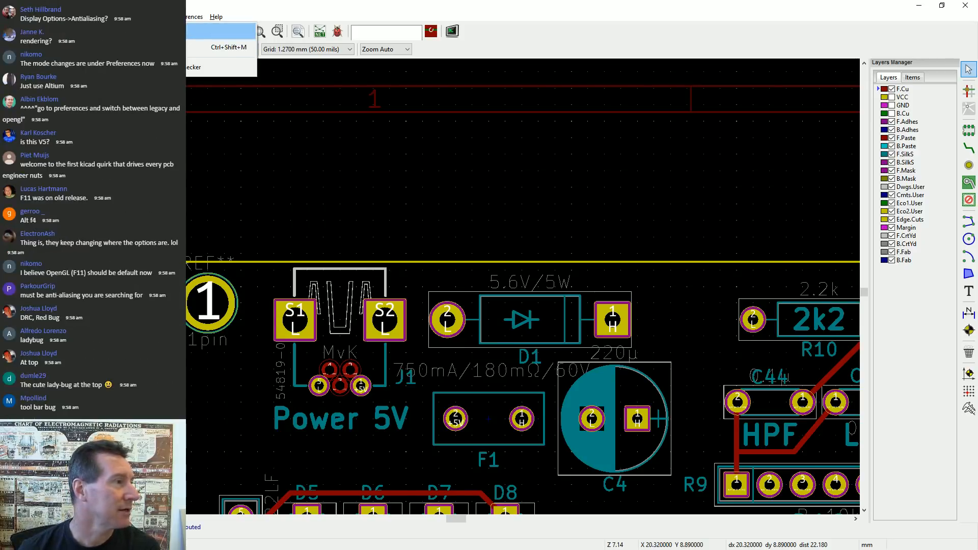
left_click(168, 31)
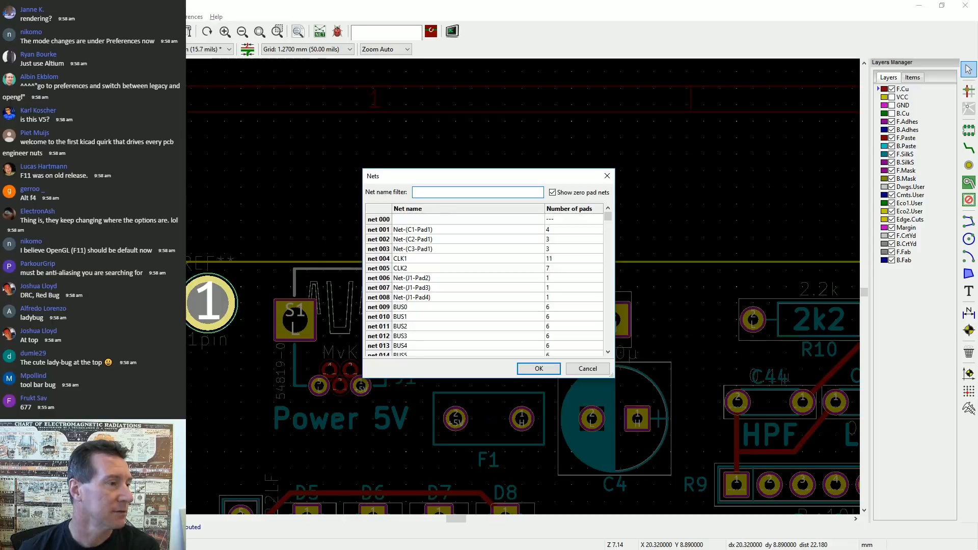
scroll(481, 265, "down", 3)
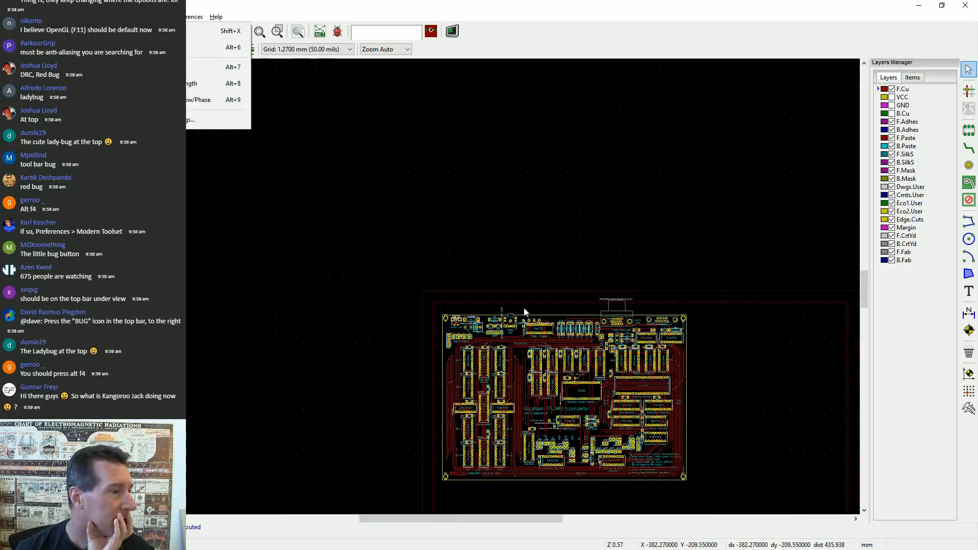
left_click(525, 311)
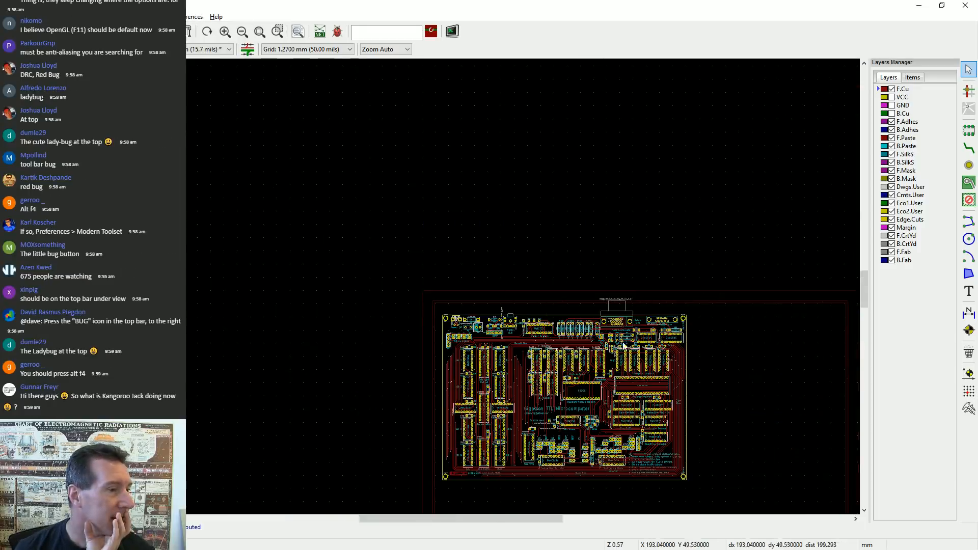
Examine the SER_LATCH and SER_PULSE front-copper tracks beside the pads of Video Out connector J3
scroll(586, 331, "up", 6)
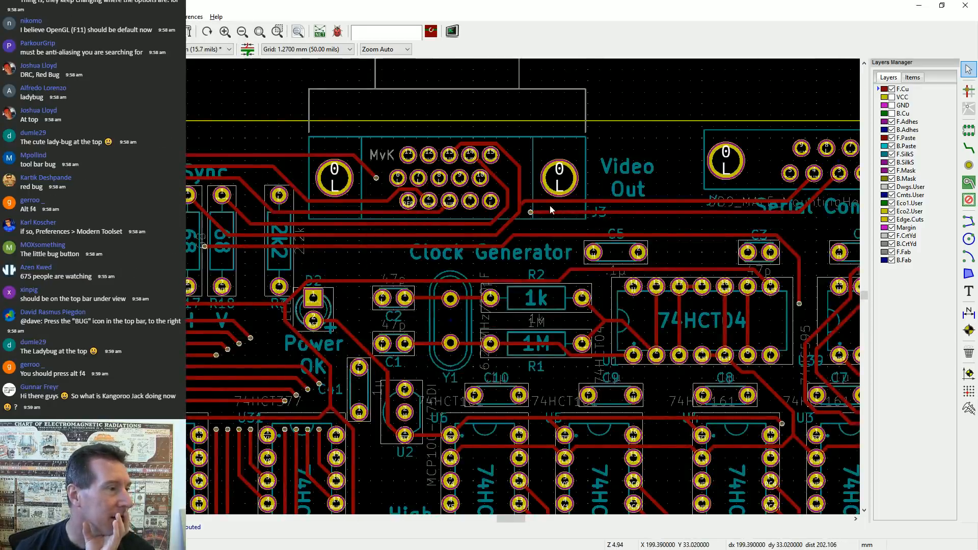
scroll(527, 209, "up", 5)
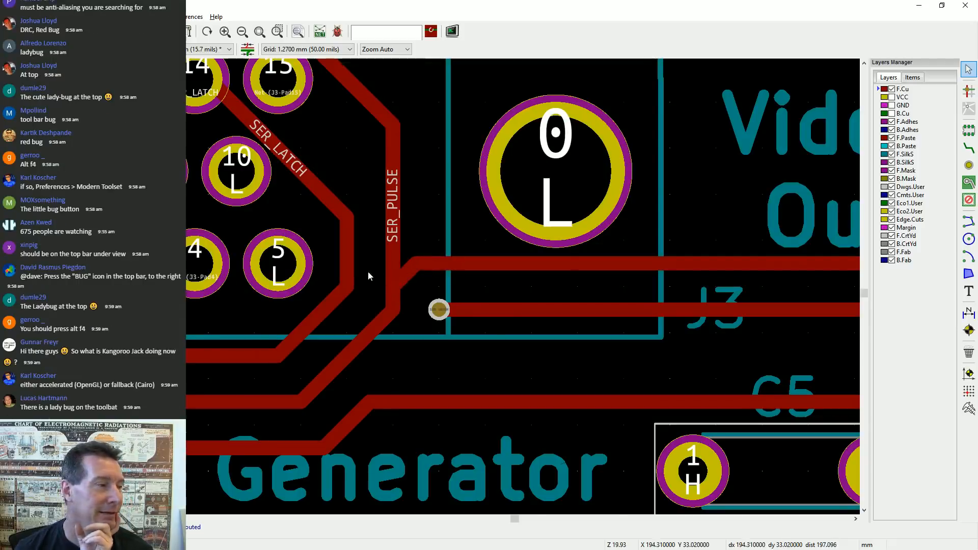
scroll(439, 286, "down", 5)
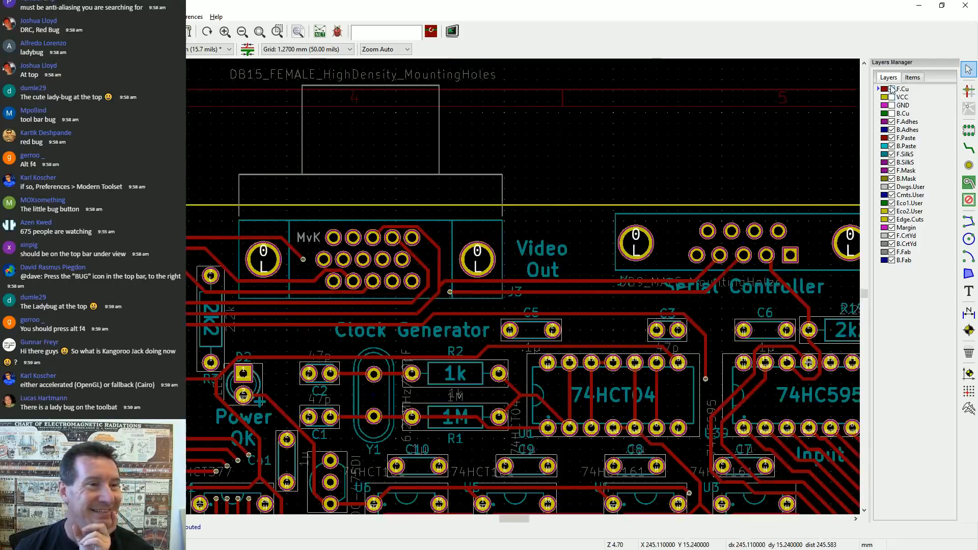
Show B.Cu in place of F.Cu and inspect the jogs in the output tracks beside the Red resistors
left_click(892, 89)
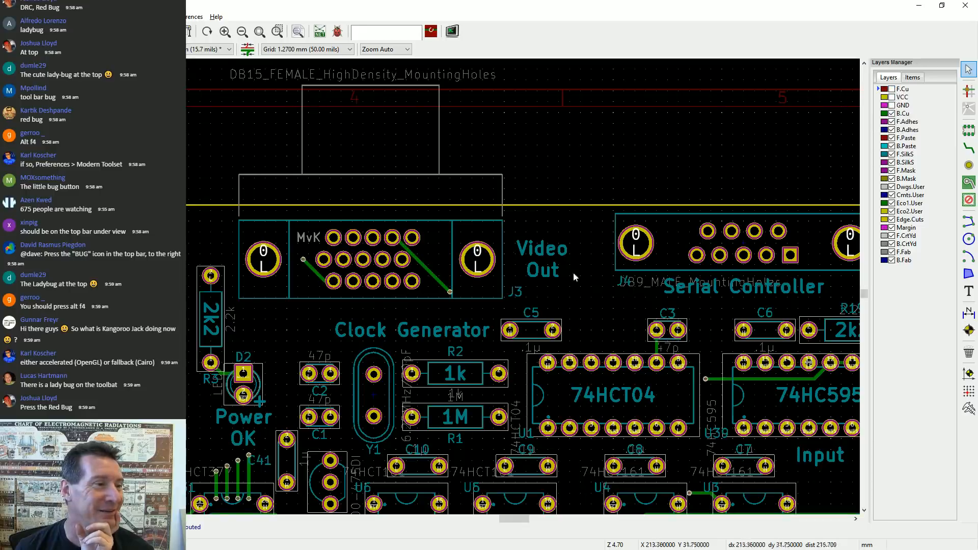
middle_click_drag(155, 264, 443, 257)
scroll(444, 260, "up", 8)
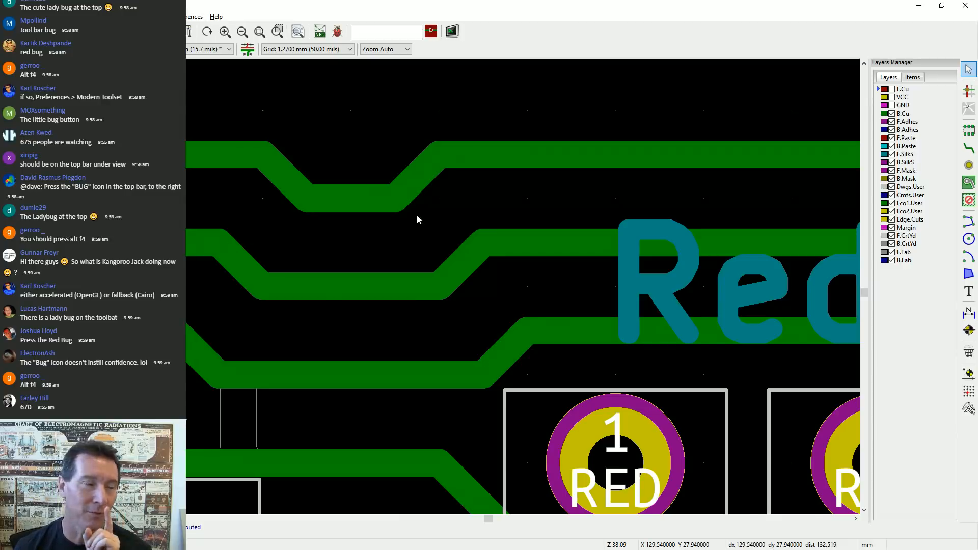
scroll(439, 288, "down", 6)
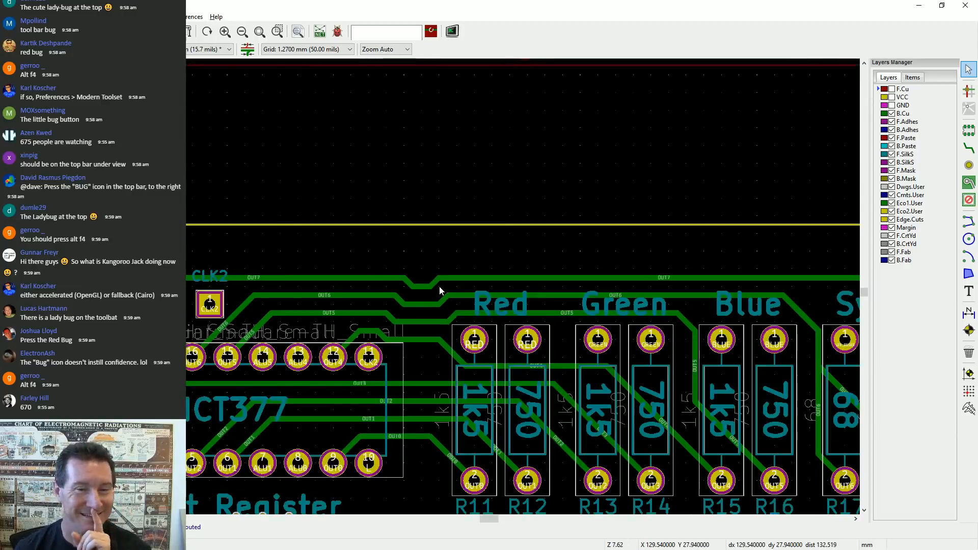
scroll(438, 288, "down", 3)
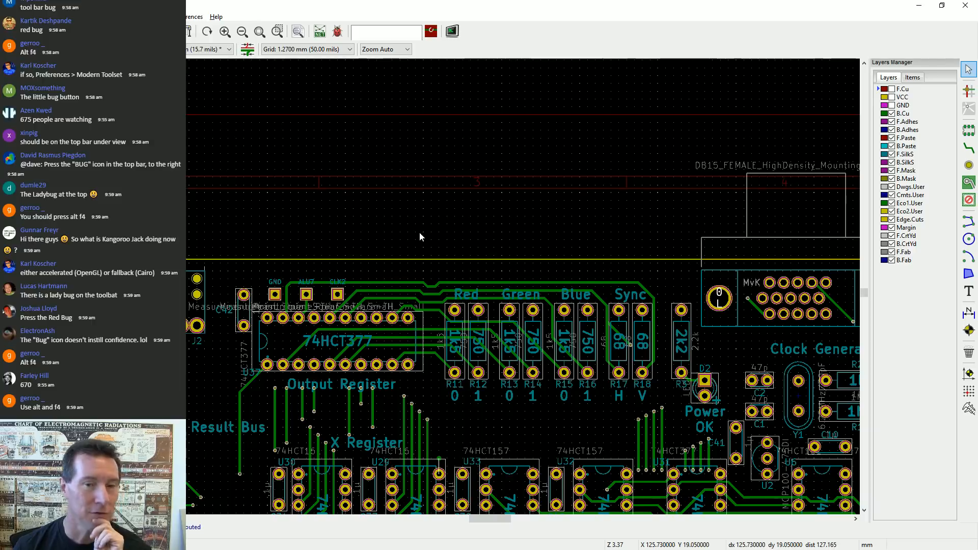
Switch the display units from millimetres to inches with the DRC Control dialog open, and close the dialog
left_click(131, 17)
left_click(163, 67)
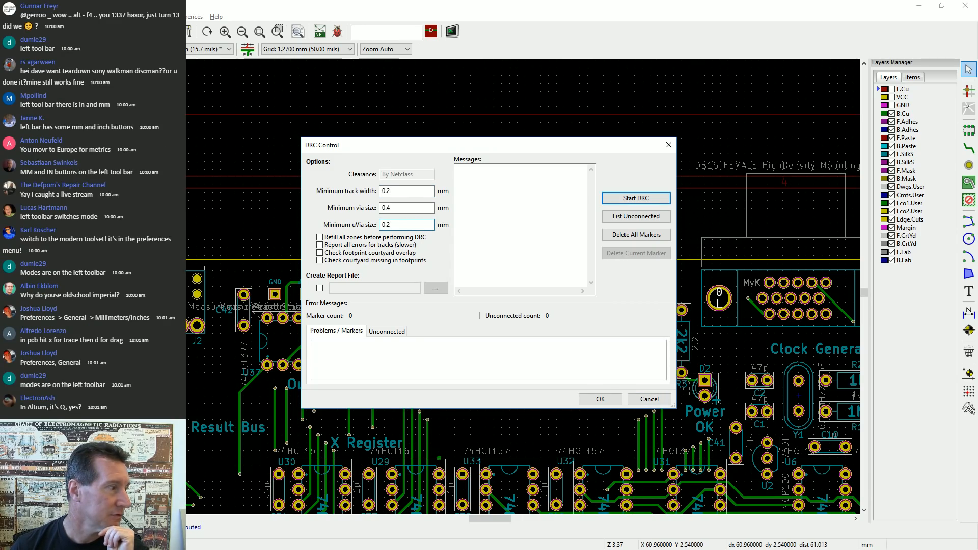
left_click(8, 121)
left_click(9, 138)
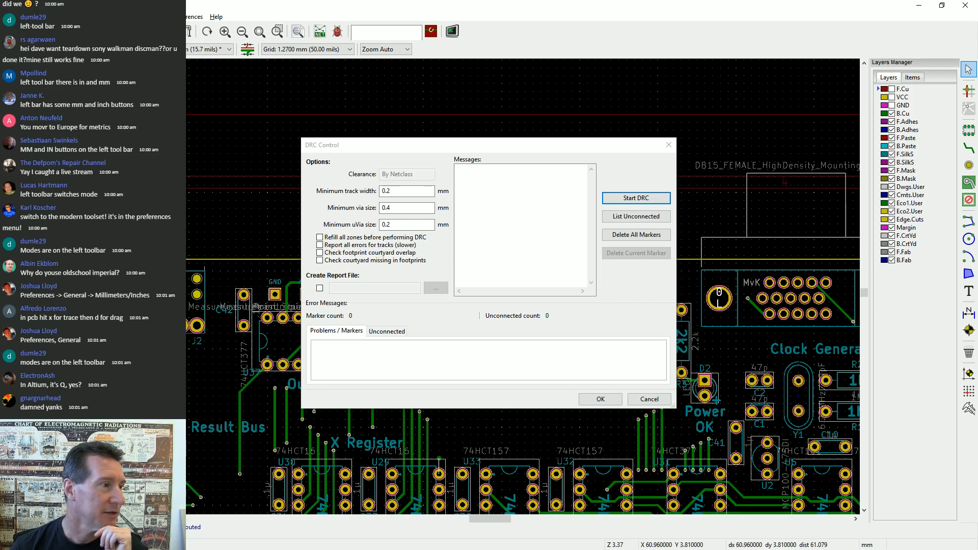
left_click(8, 121)
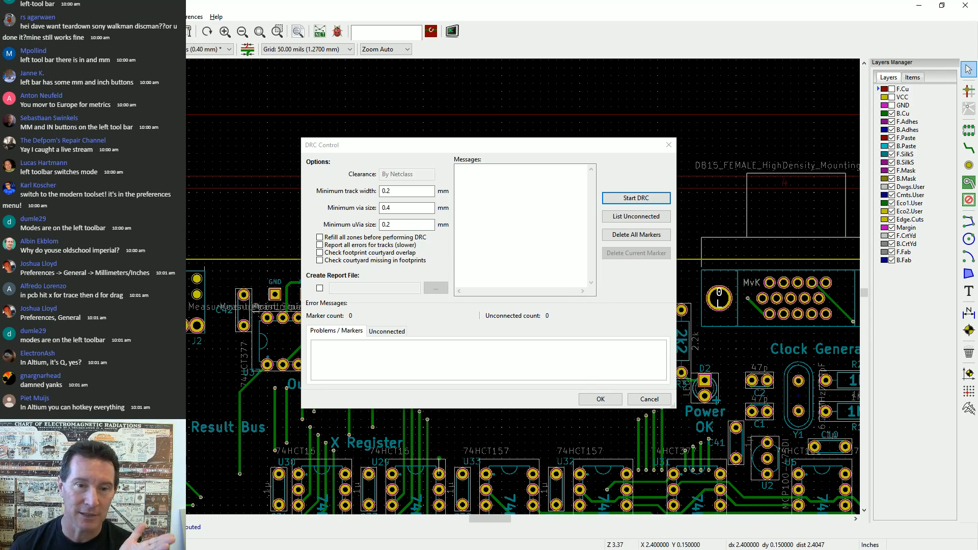
left_click(9, 138)
left_click(9, 121)
left_click(9, 138)
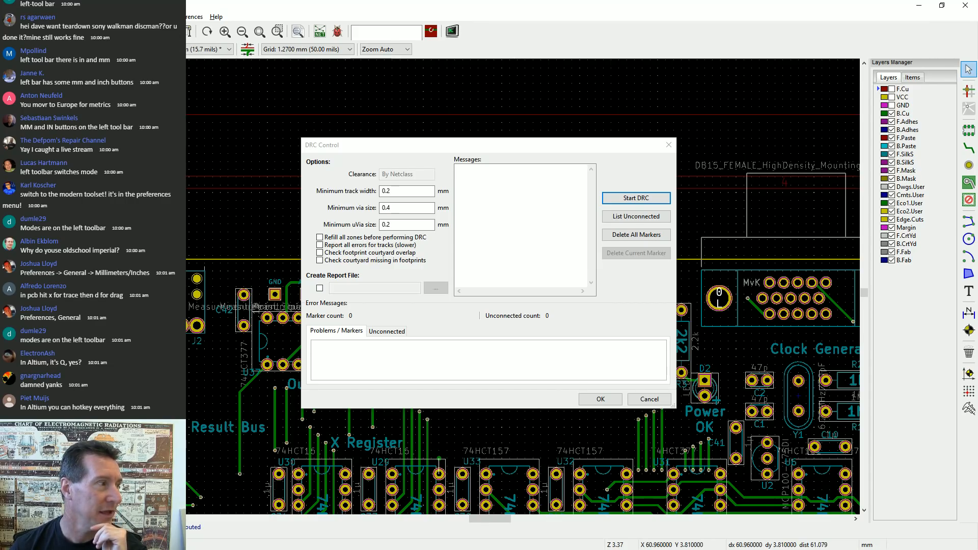
left_click(9, 121)
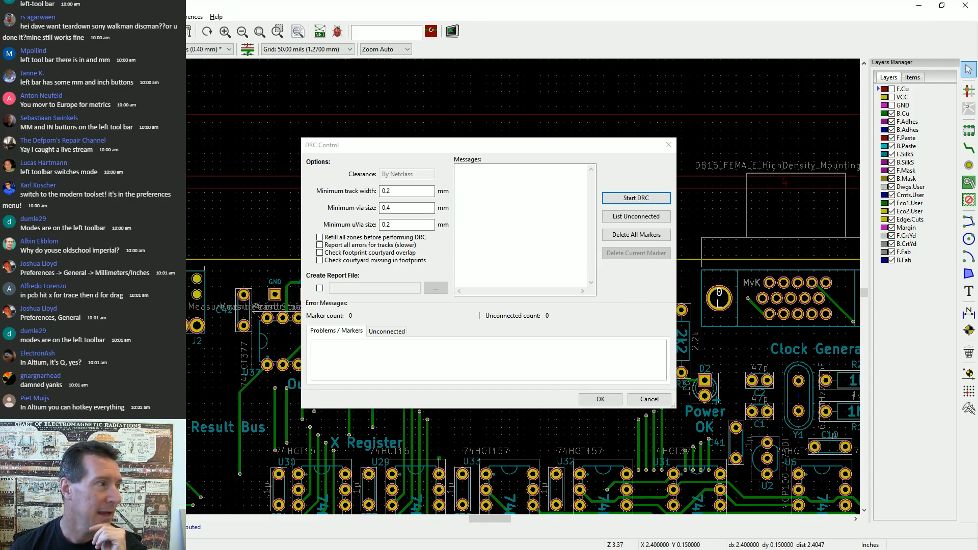
left_click(669, 147)
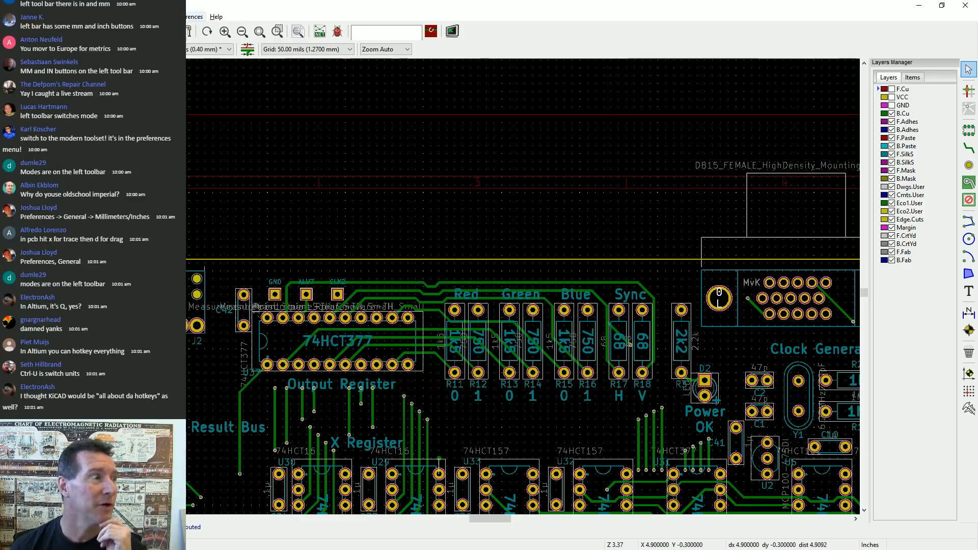
Reopen the design rules checker with its sizes in inches and list the unconnected items
left_click(158, 16)
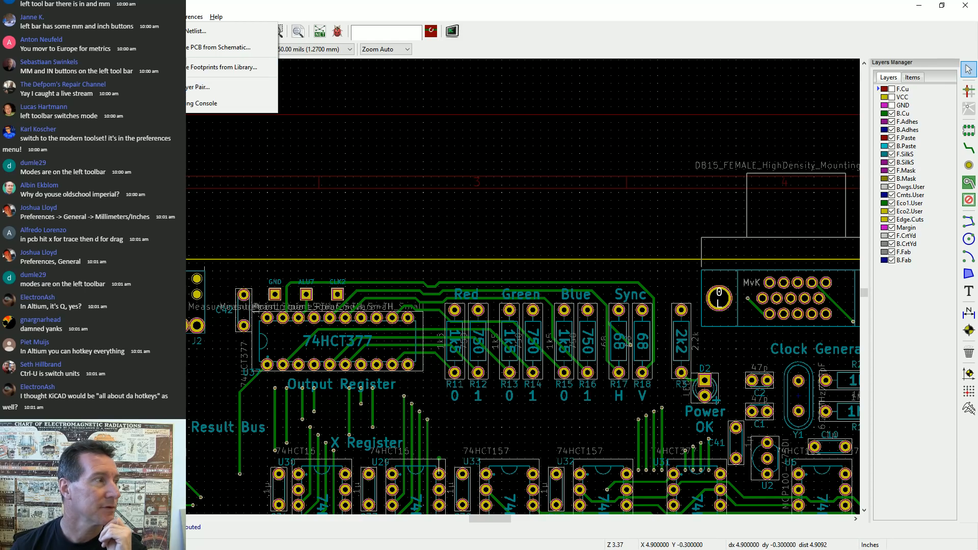
mouse_move(130, 17)
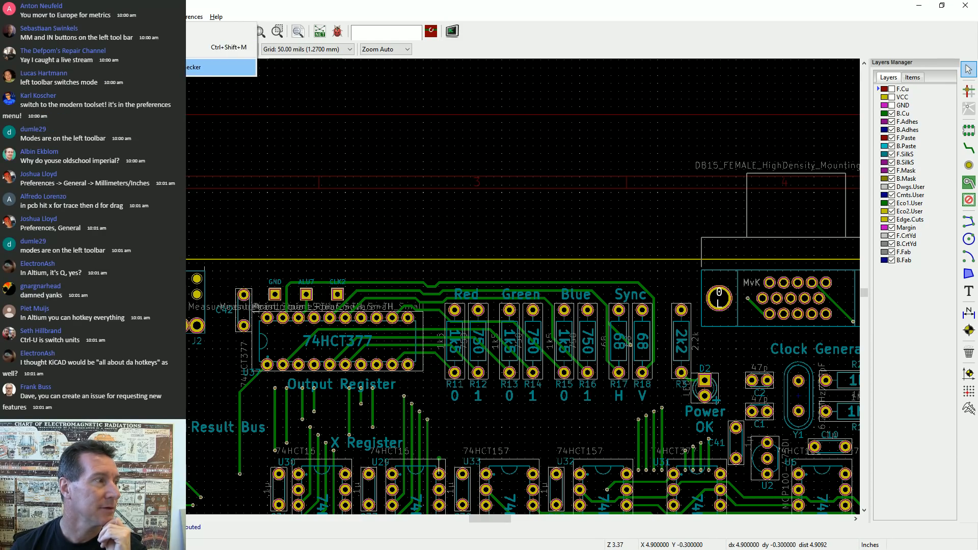
left_click(168, 67)
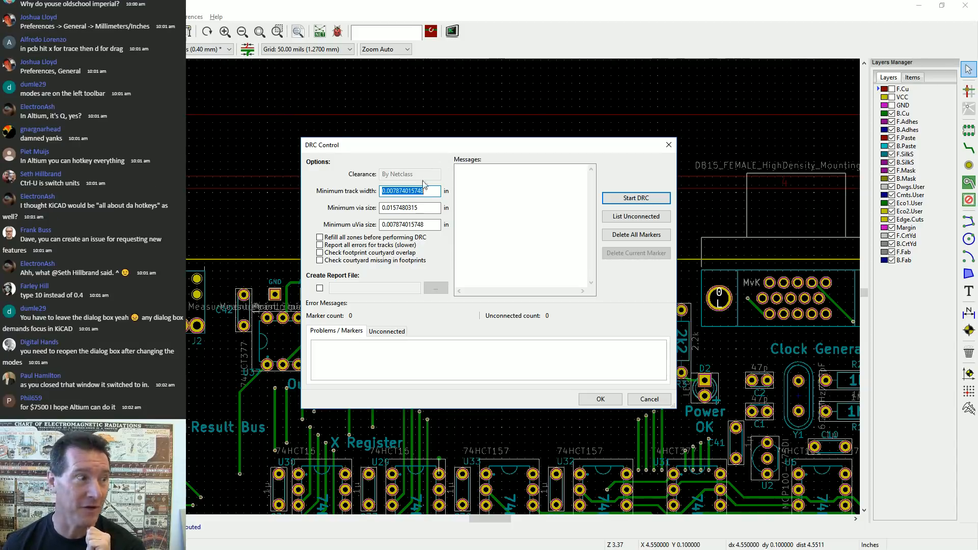
left_click(385, 191)
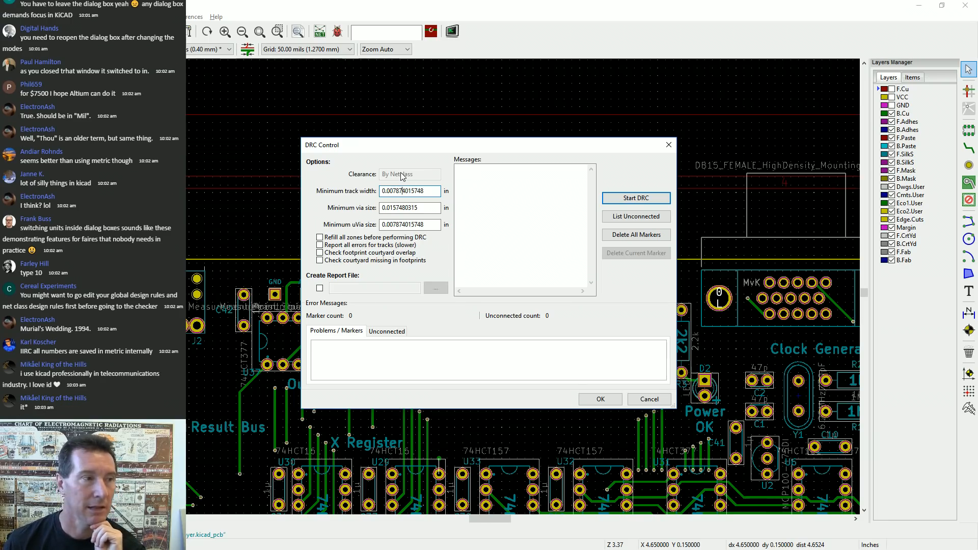
left_click(636, 221)
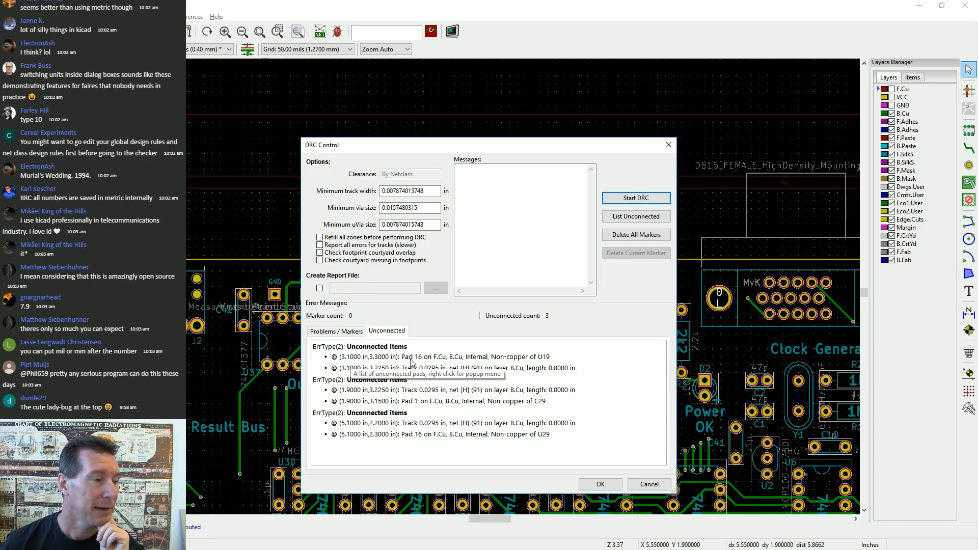
Locate the first unconnected item, at pad 16 of U19, and delete the stray zero-length B.Cu track above the pad
double_click(439, 362)
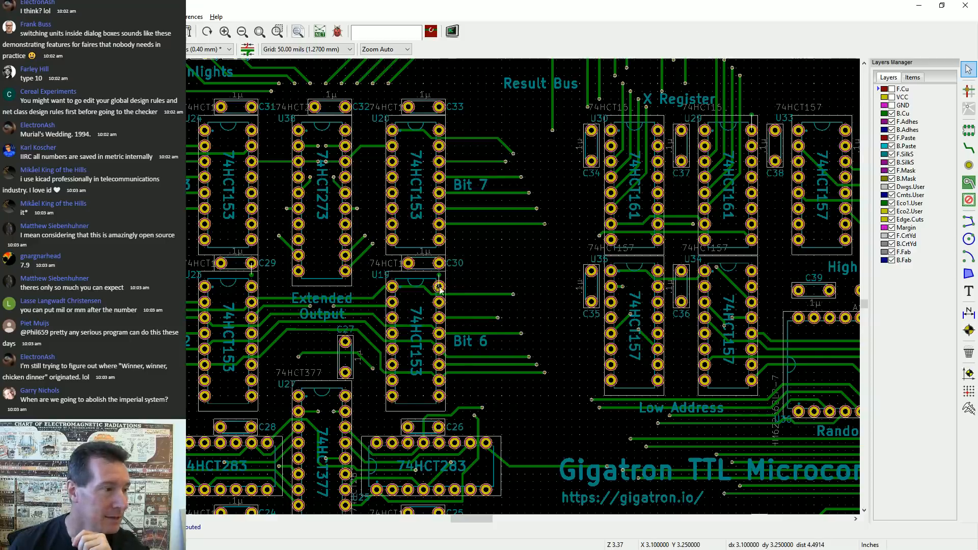
scroll(439, 290, "up", 5)
scroll(439, 286, "up", 4)
scroll(438, 288, "down", 2)
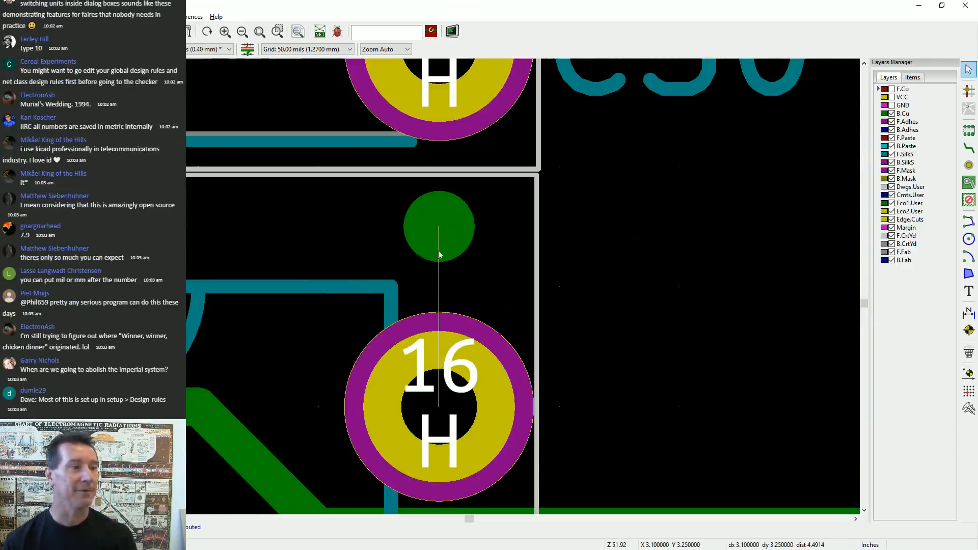
key("x")
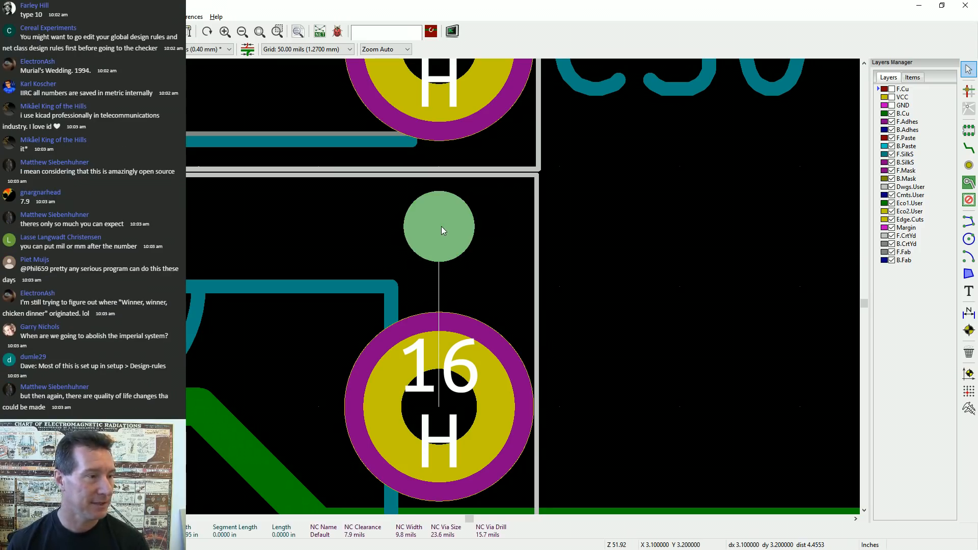
key("Escape")
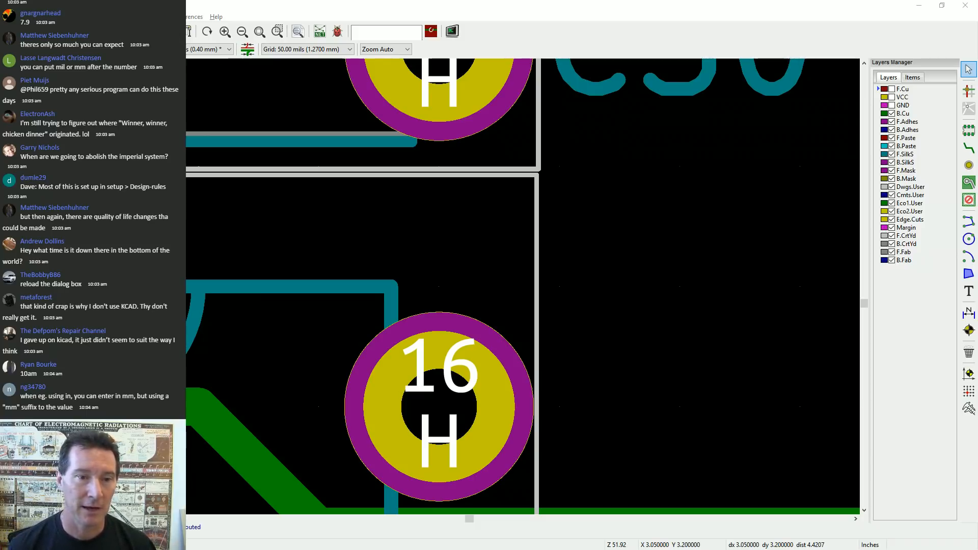
Bring the DRC Control dialog back into view and refresh the list of unconnected items
mouse_move(977, 120)
left_mouse_down()
mouse_move(968, 109)
mouse_move(976, 102)
left_mouse_up()
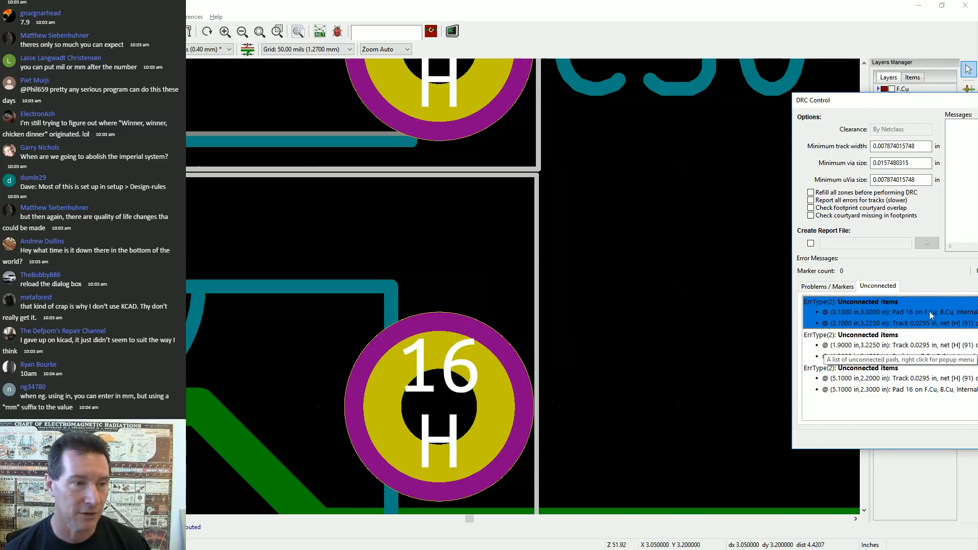
left_click(820, 185)
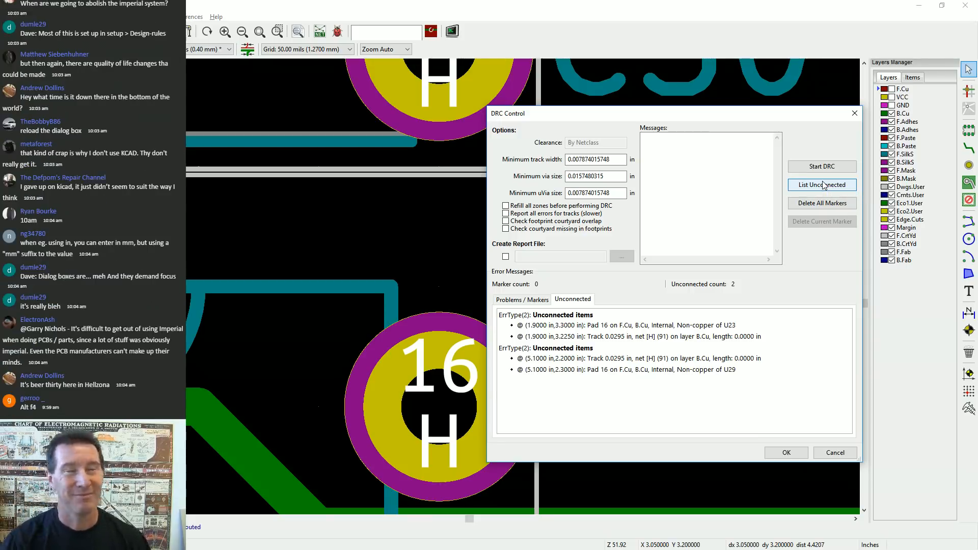
left_click(823, 183)
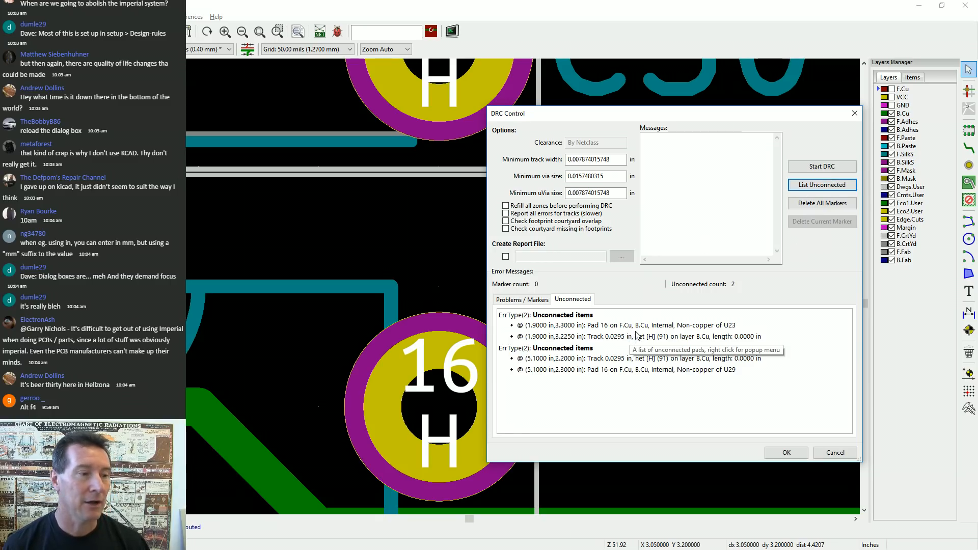
Locate the unconnected item at pad 16 of U23 and delete the stray zero-length B.Cu track above the pad
left_click_drag(586, 113, 931, 88)
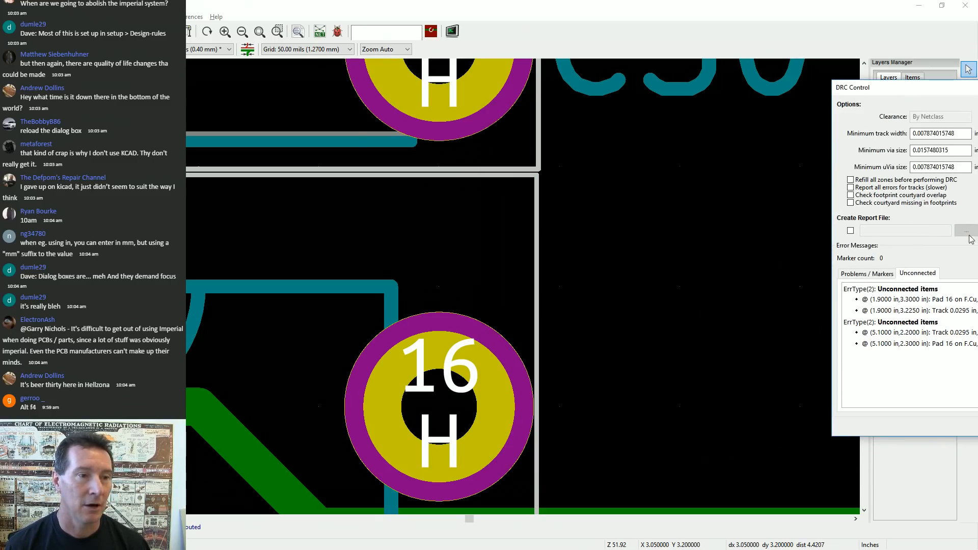
double_click(941, 306)
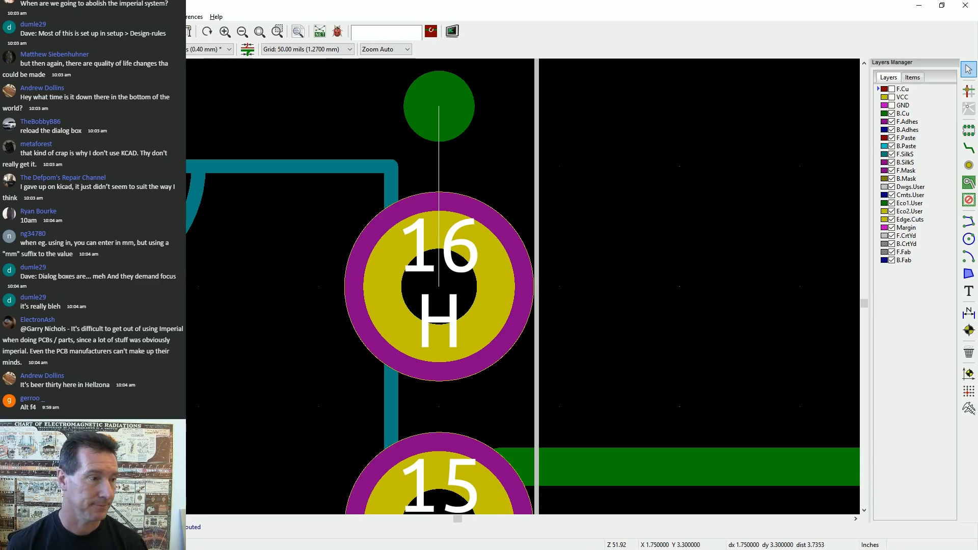
left_click(425, 108)
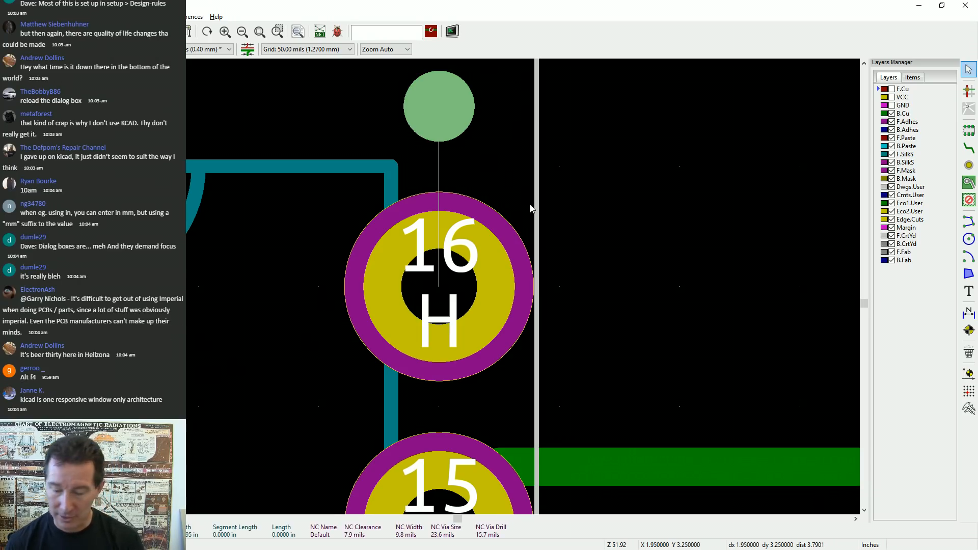
key("Delete")
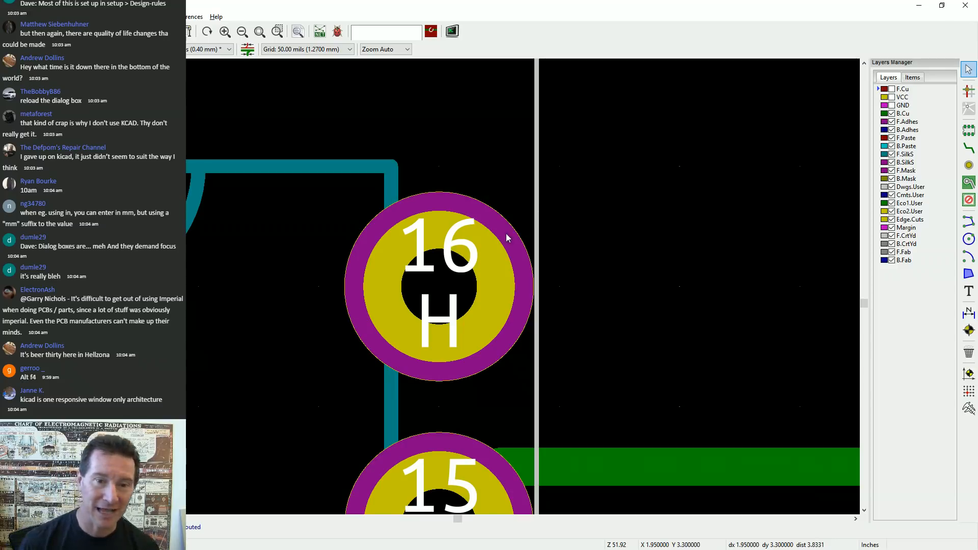
Refresh the unconnected items in the design rules checker and jump to the zero-length track near pad 16 of U29
left_click(337, 31)
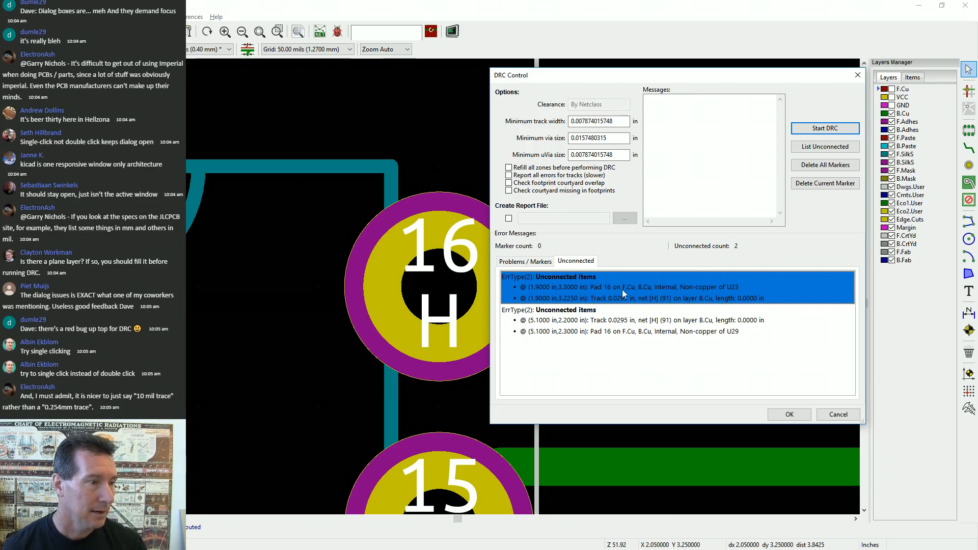
left_click(832, 147)
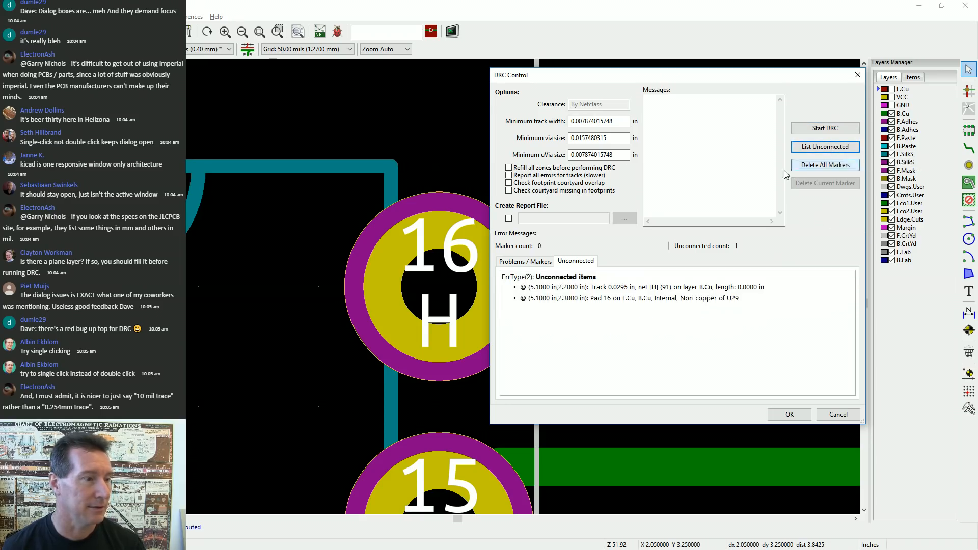
double_click(662, 287)
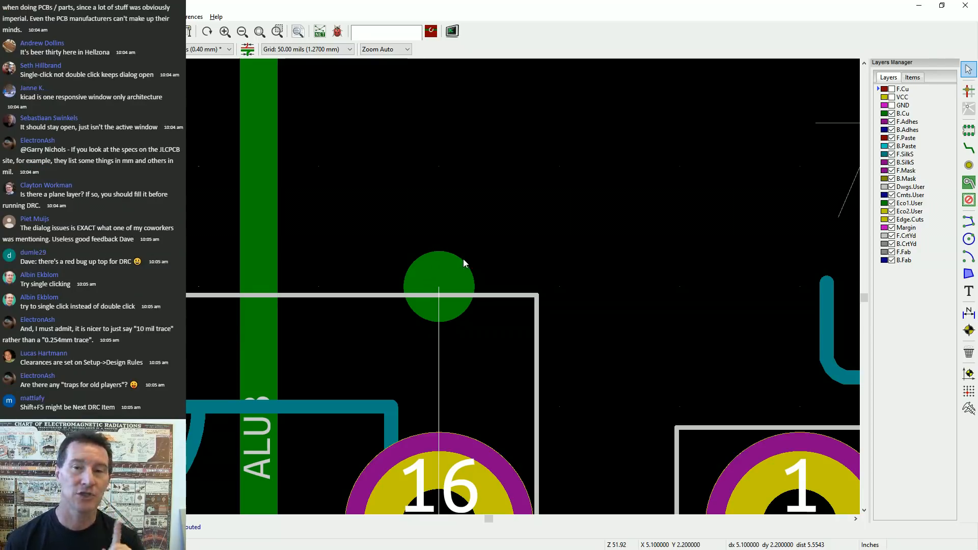
Reopen the DRC Control dialog from the whole-board view and list the unconnected items again
key("Home")
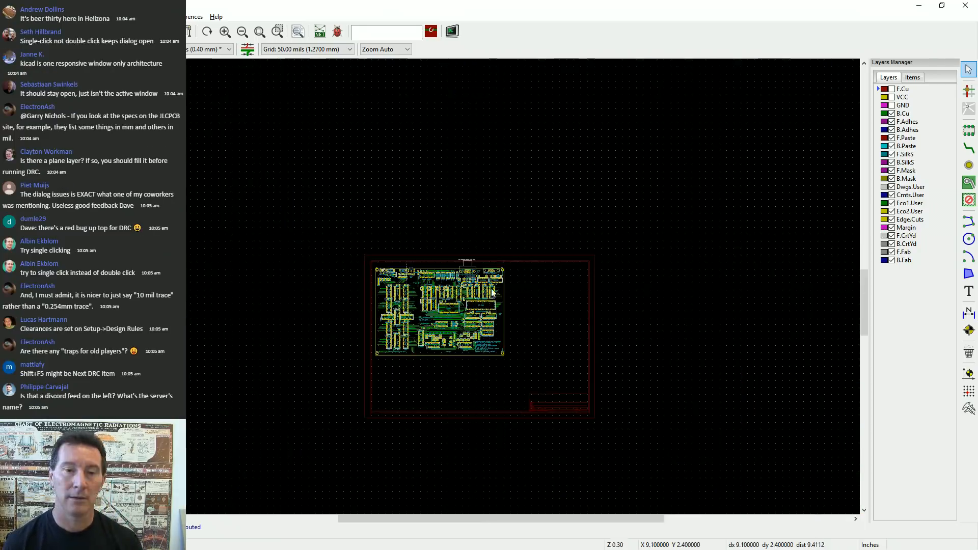
middle_click_drag(469, 310, 435, 289)
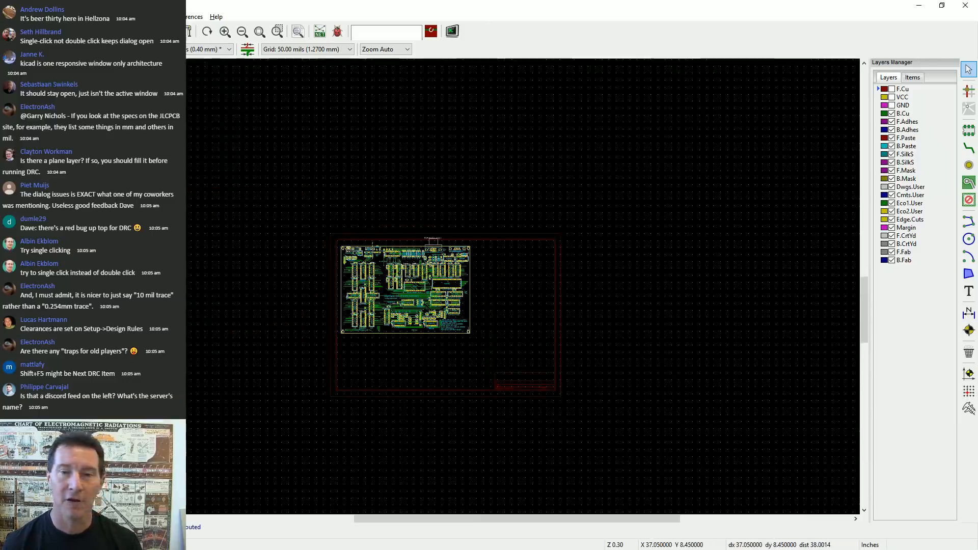
middle_click_drag(271, 167, 561, 42)
left_click(155, 17)
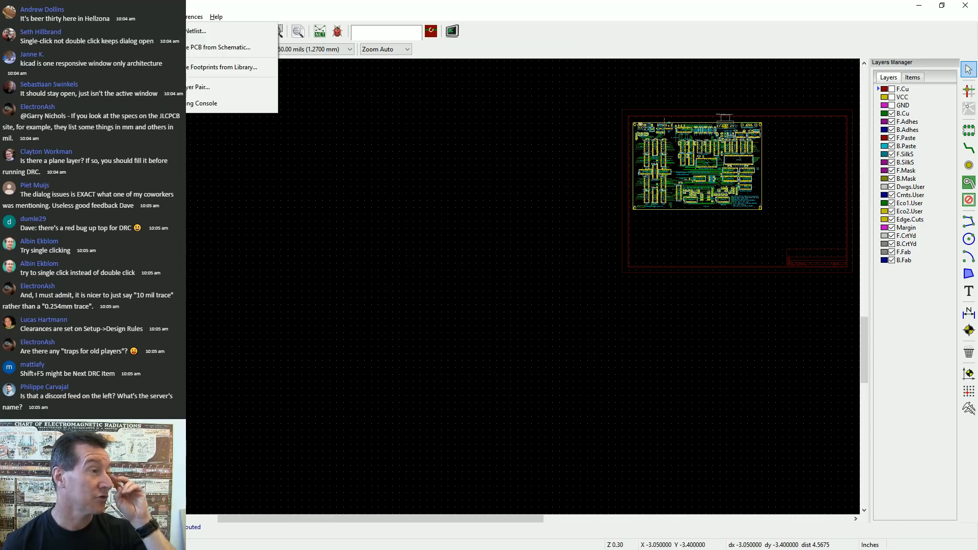
mouse_move(131, 16)
left_click(153, 67)
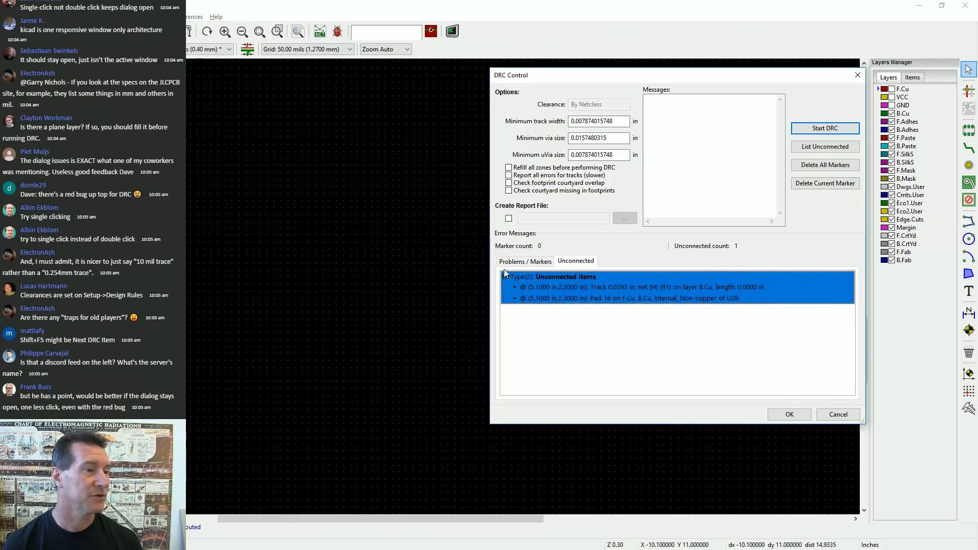
left_click(825, 146)
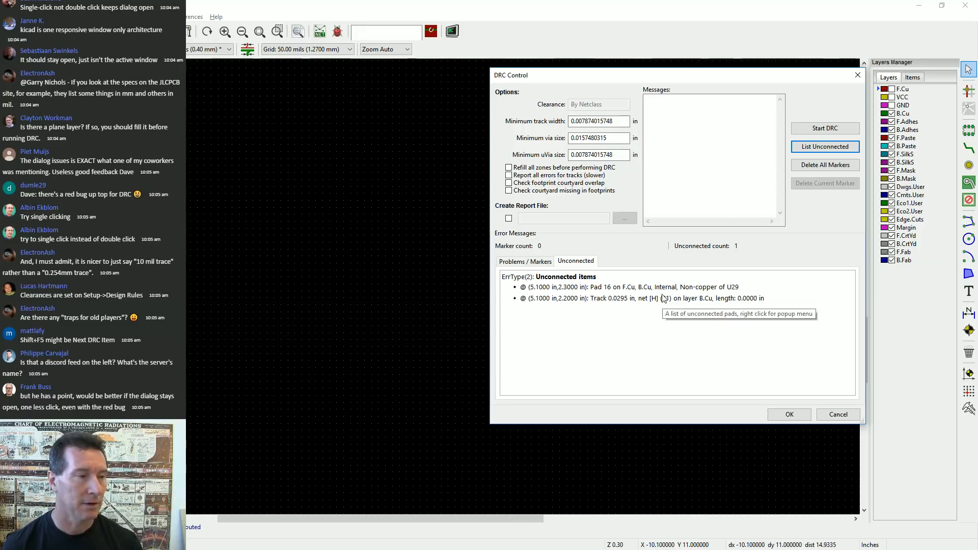
Locate the unconnected item at pad 16 of U29 and delete the stray zero-length B.Cu track above the pad
left_click(663, 297)
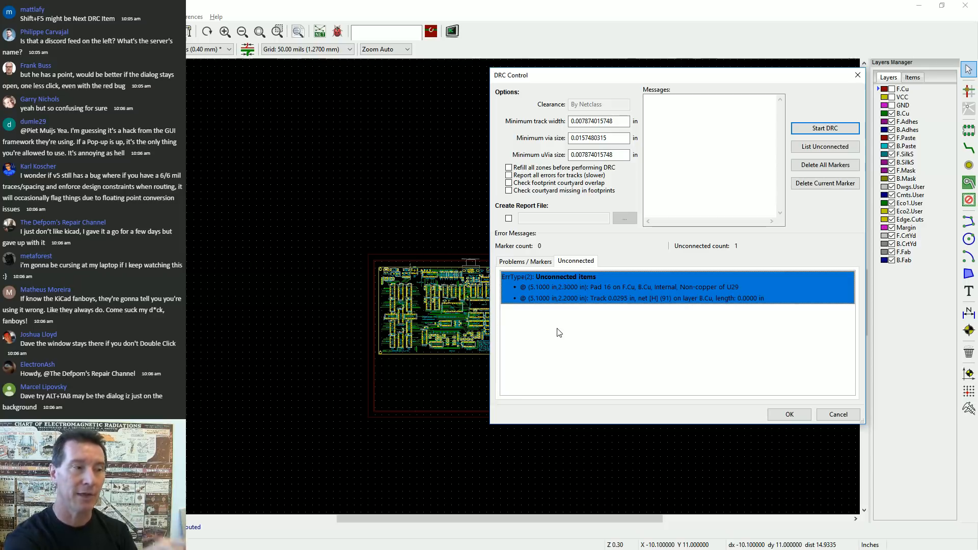
double_click(665, 288)
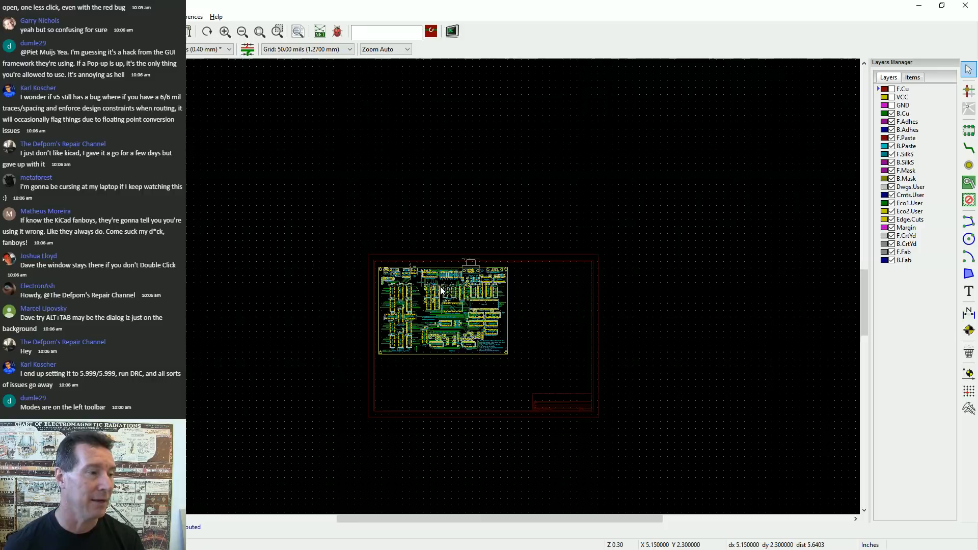
scroll(440, 286, "up", 10)
scroll(439, 287, "up", 5)
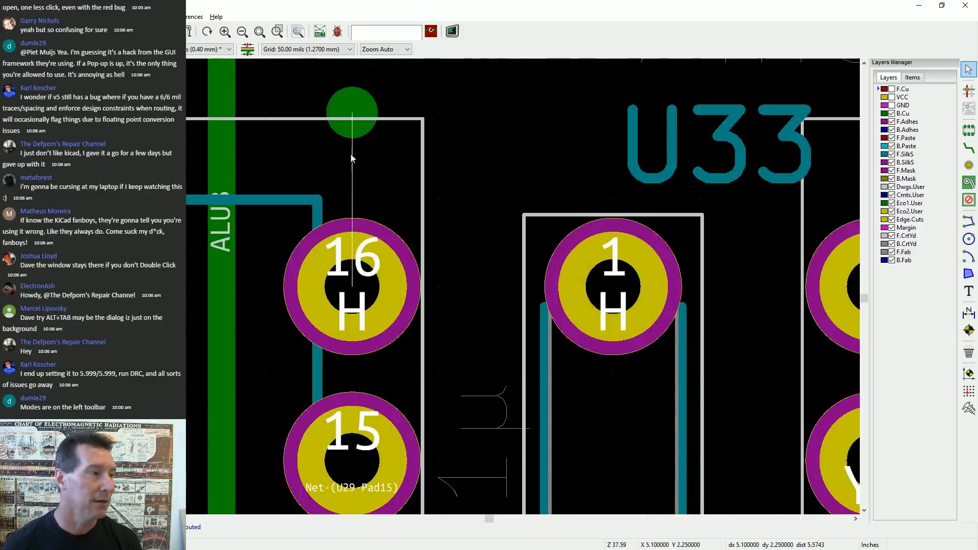
left_click(359, 114)
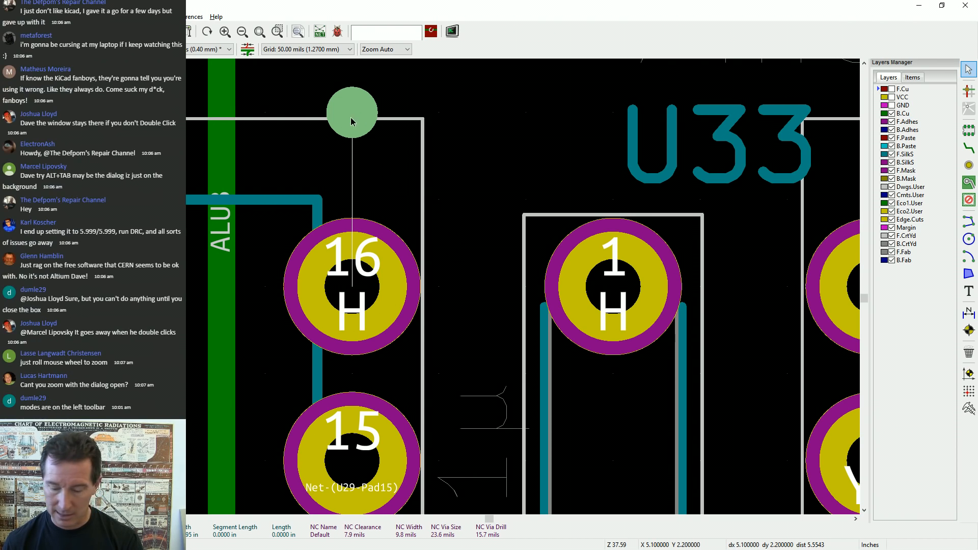
key("Escape")
key("Home")
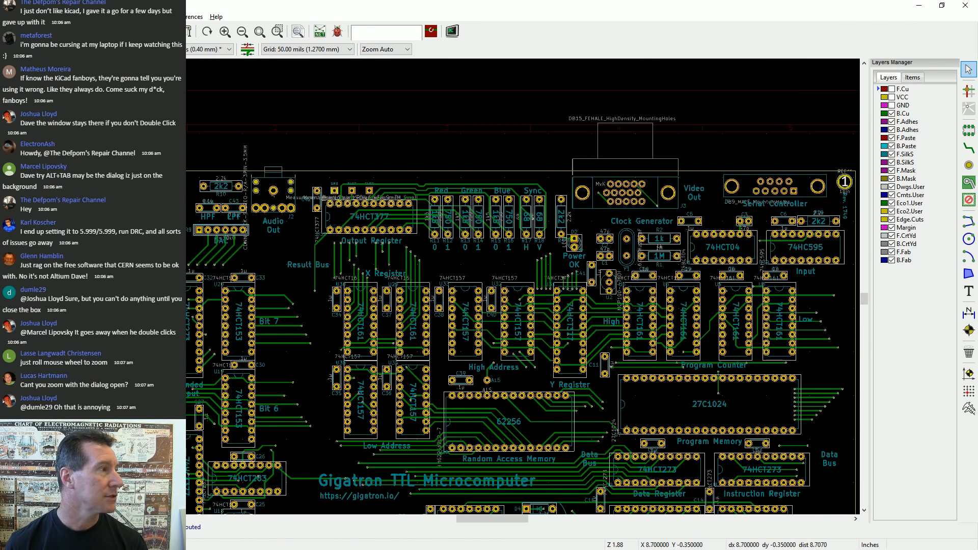
List the unconnected items again, run the full design rules check on the board, and close the DRC Control dialog
left_click(337, 31)
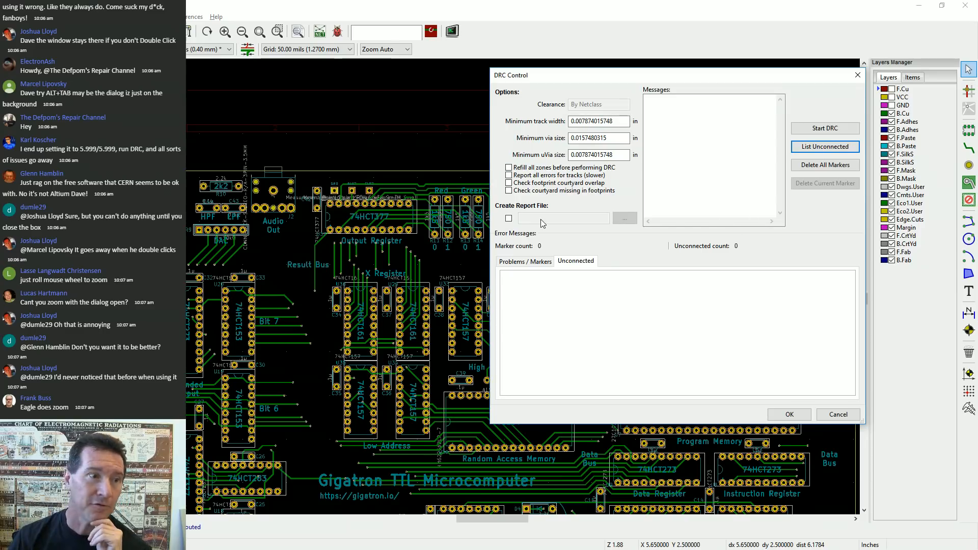
left_click(827, 128)
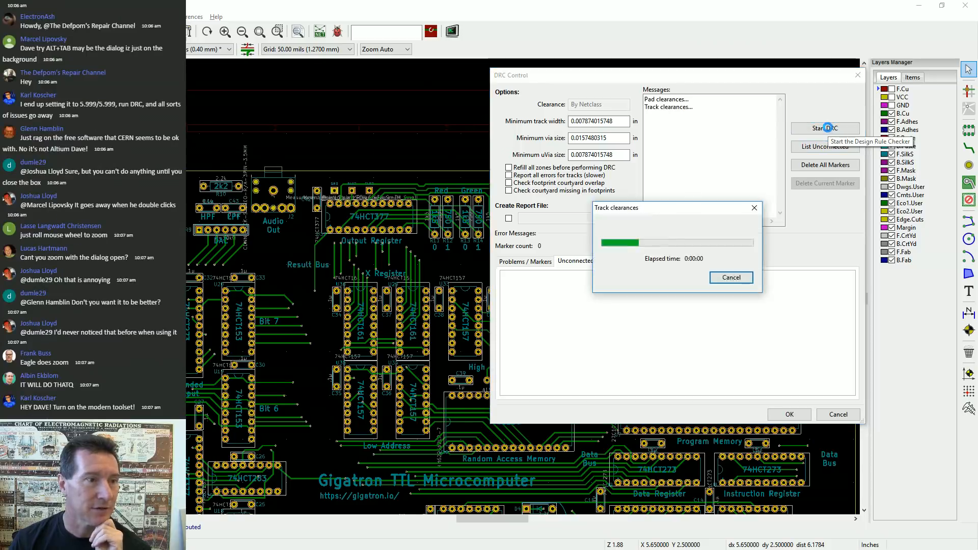
left_click(828, 130)
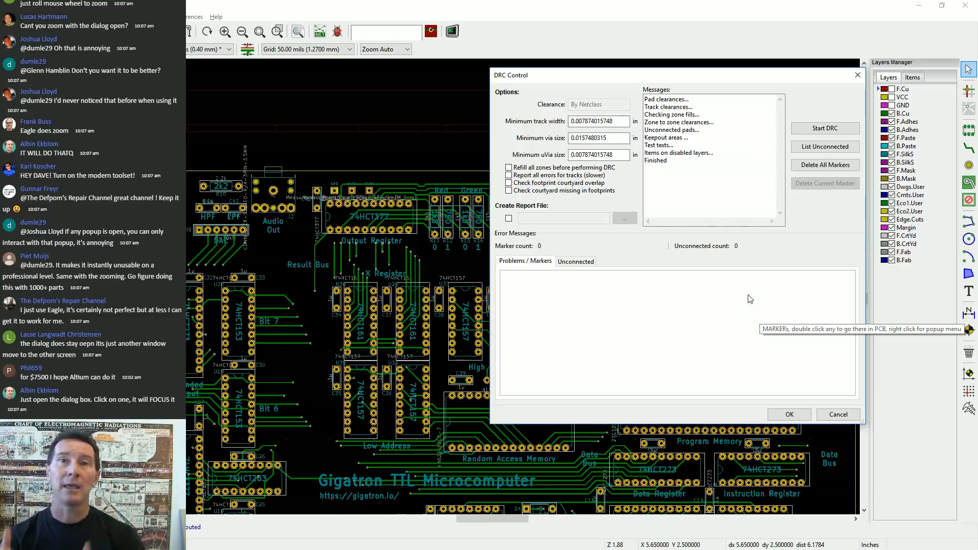
left_click(795, 415)
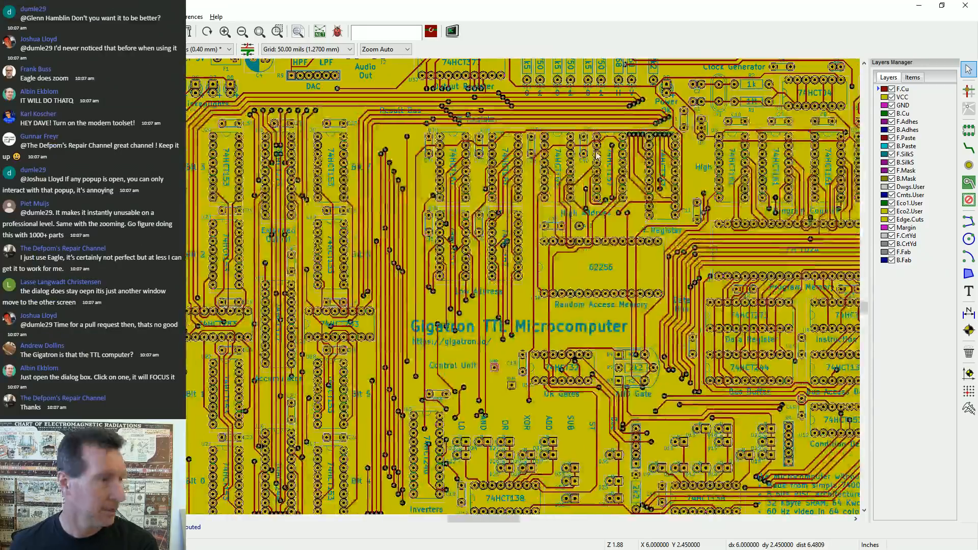
Hide the F.Cu, VCC and GND copper layers
middle_click_drag(586, 349, 529, 180)
middle_click_drag(694, 197, 777, 443)
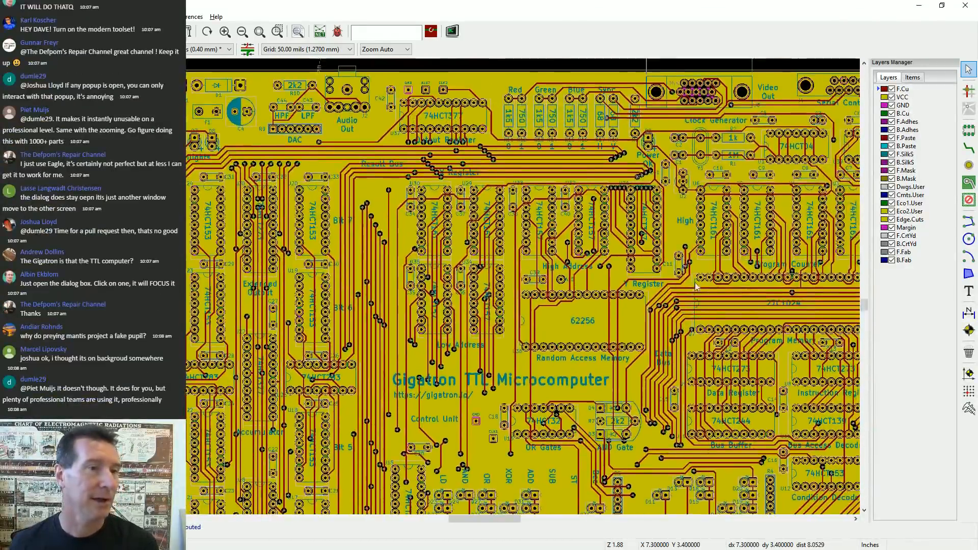
left_click(892, 89)
left_click(891, 97)
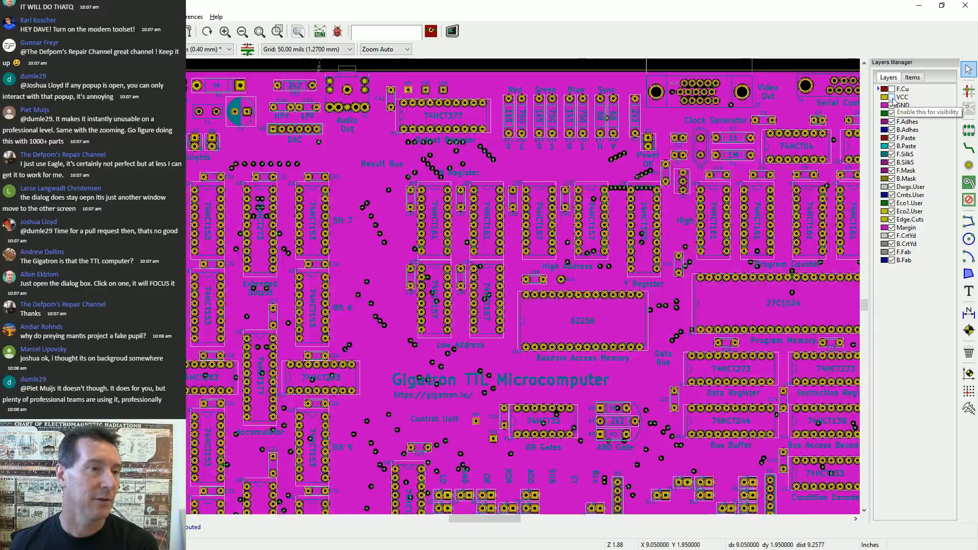
left_click(891, 105)
Toggle the F.Cu and B.Cu layers to compare the front and back routing, ending with only B.Cu copper displayed
left_click(891, 113)
left_click(892, 89)
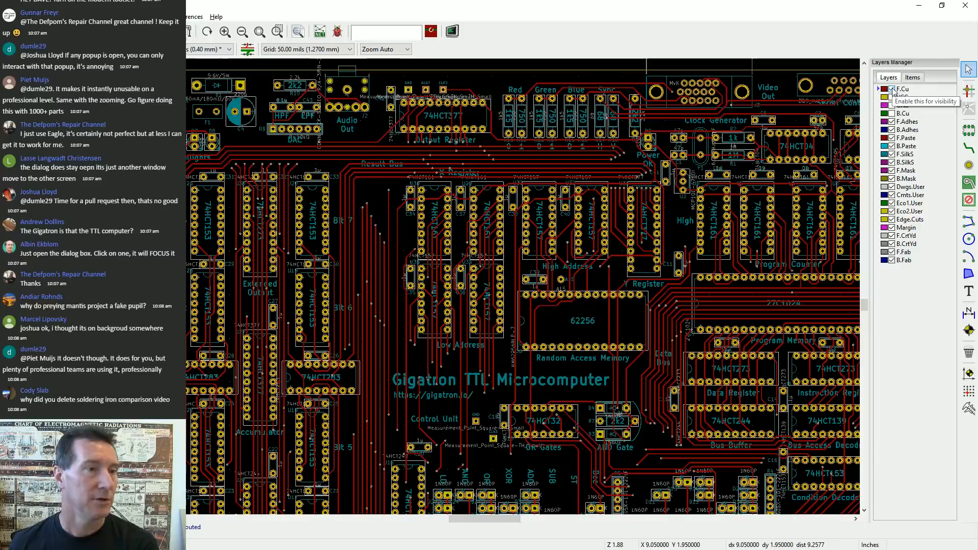
left_click(892, 113)
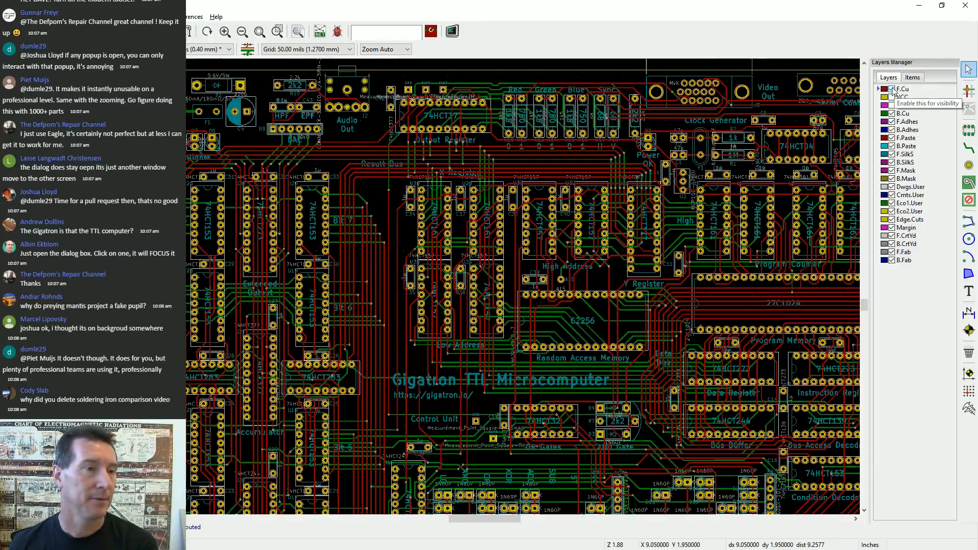
left_click(891, 89)
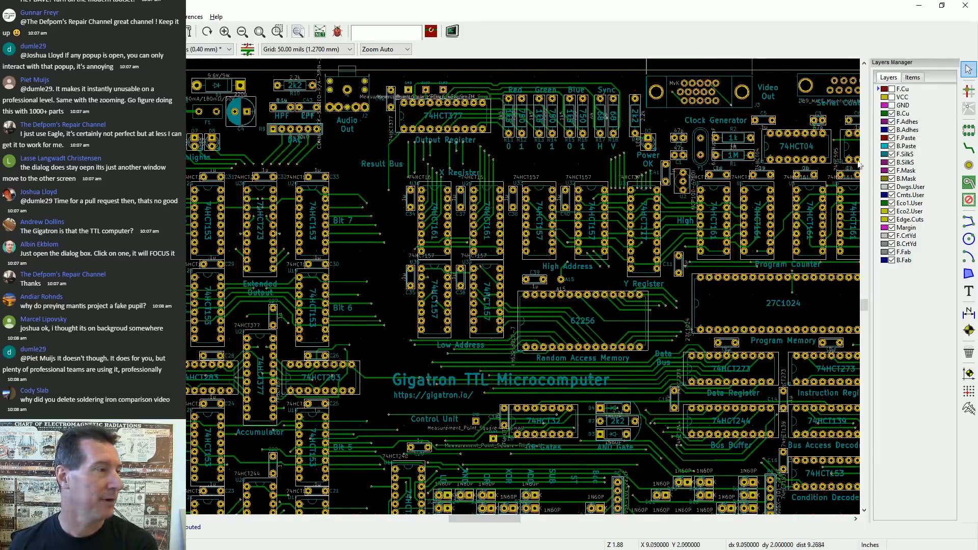
Show the VCC and GND layers, inspect the plane around the IC pads near U33, and make VCC the active layer
left_click(891, 97)
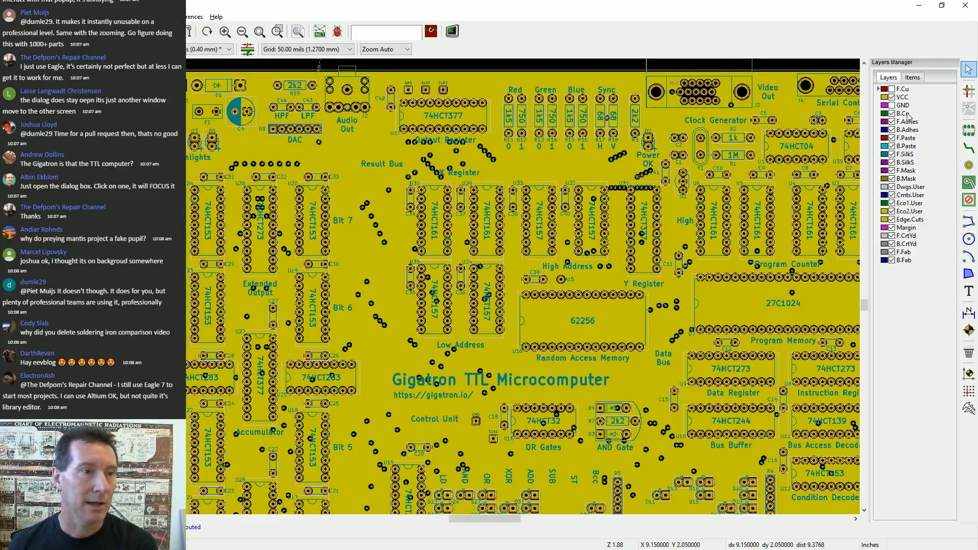
scroll(501, 191, "up", 6)
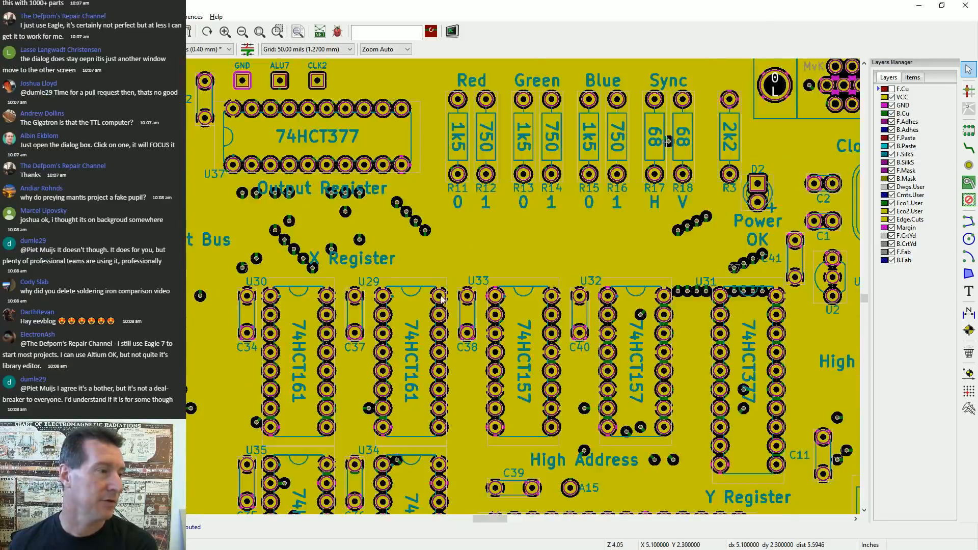
scroll(440, 290, "down", 2)
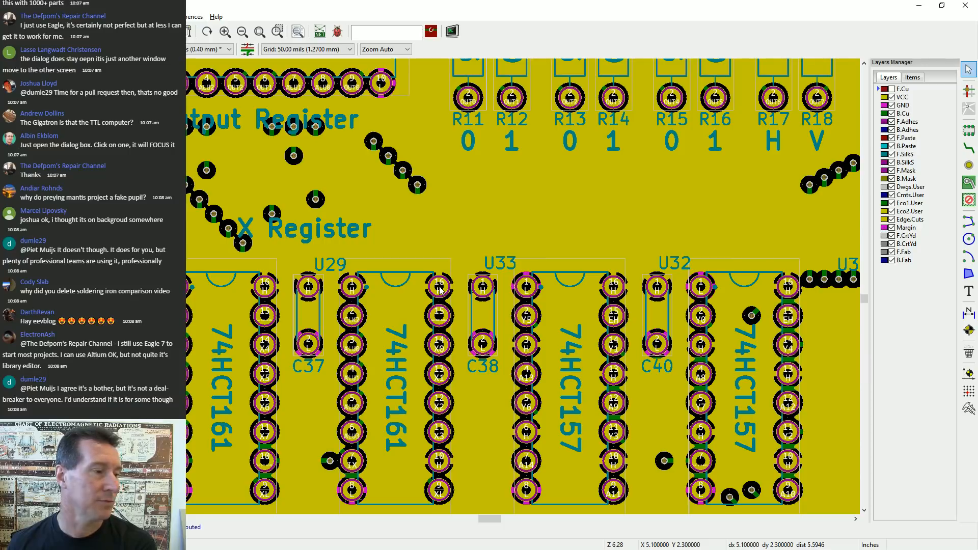
scroll(440, 290, "down", 1)
scroll(440, 290, "up", 3)
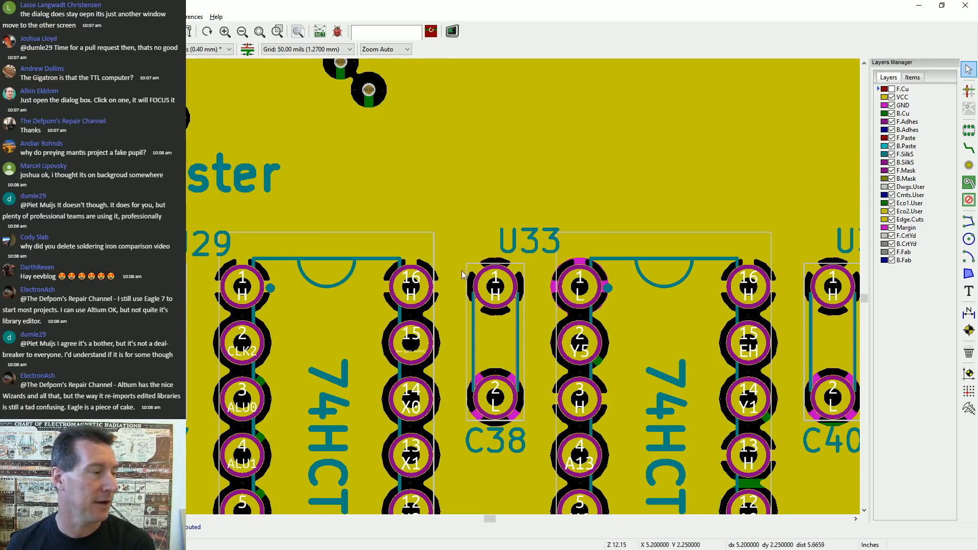
key("plus")
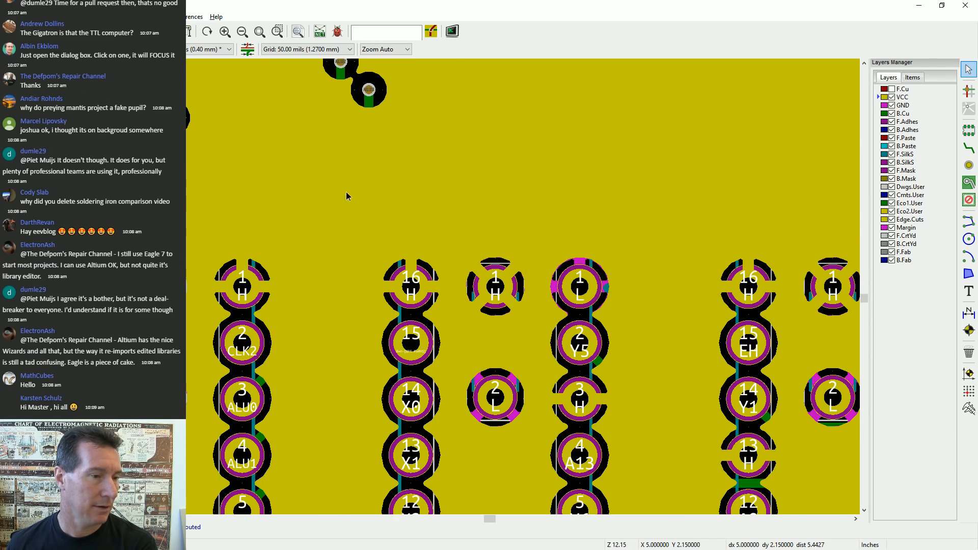
Select the VCC zone outline at the board's upper right corner and hide the GND, B.Cu and F.Adhes layers
scroll(346, 195, "down", 10)
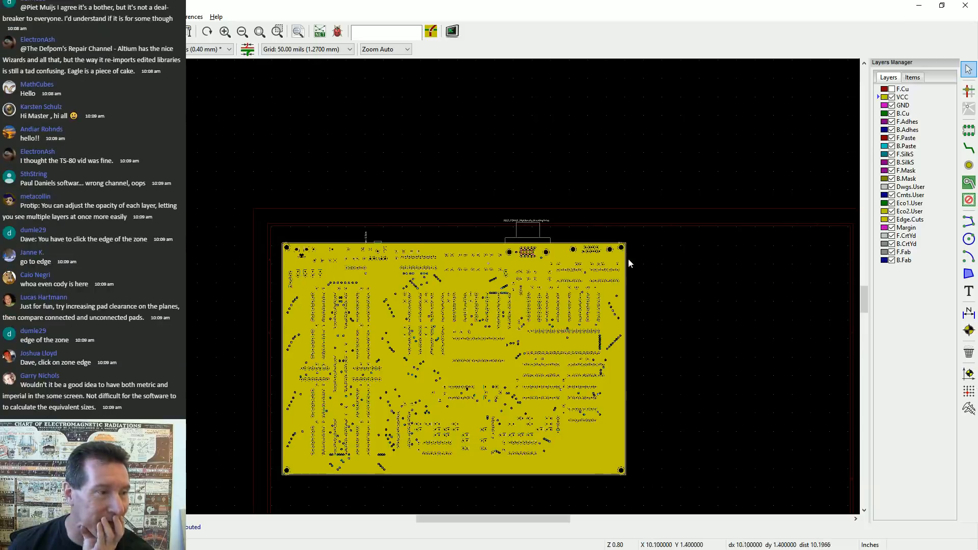
scroll(627, 262, "up", 15)
left_click(615, 216)
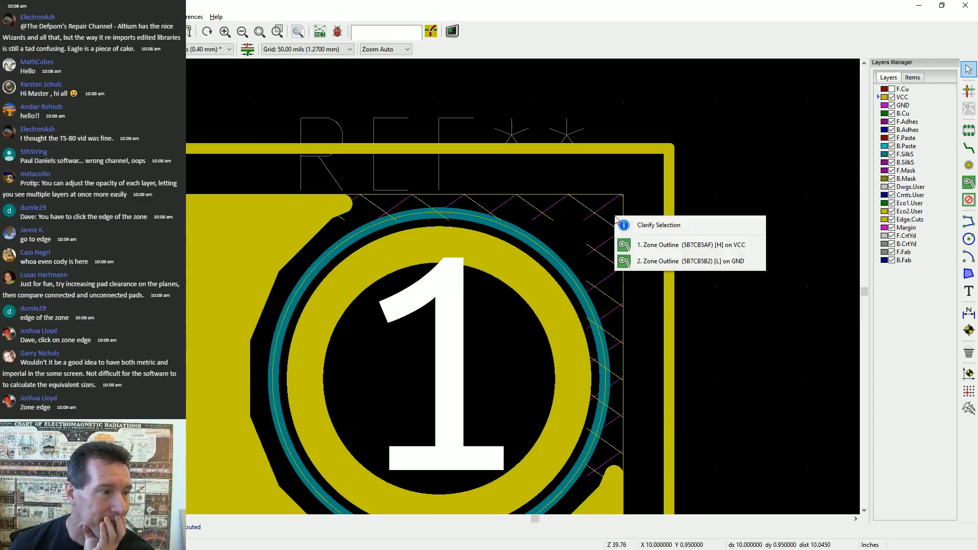
left_click(692, 246)
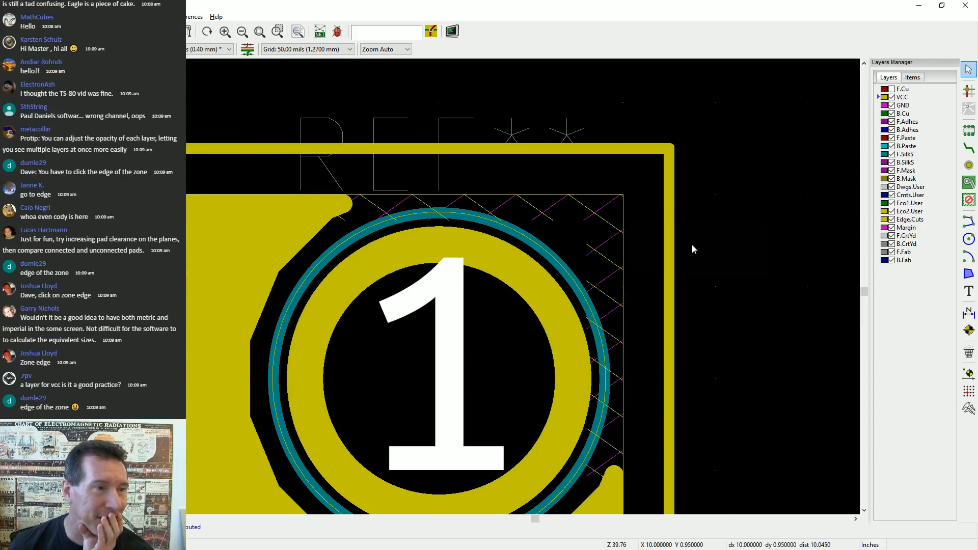
left_click(892, 105)
left_click(892, 114)
left_click(892, 121)
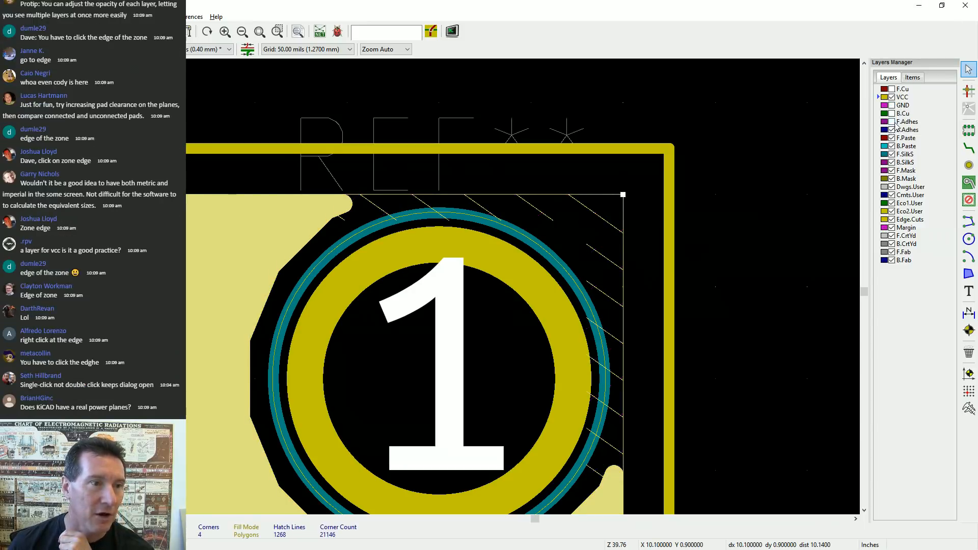
Examine the VCC zone's edge and fill clearance around the mounting hole in the board's upper right corner
scroll(441, 291, "down", 2)
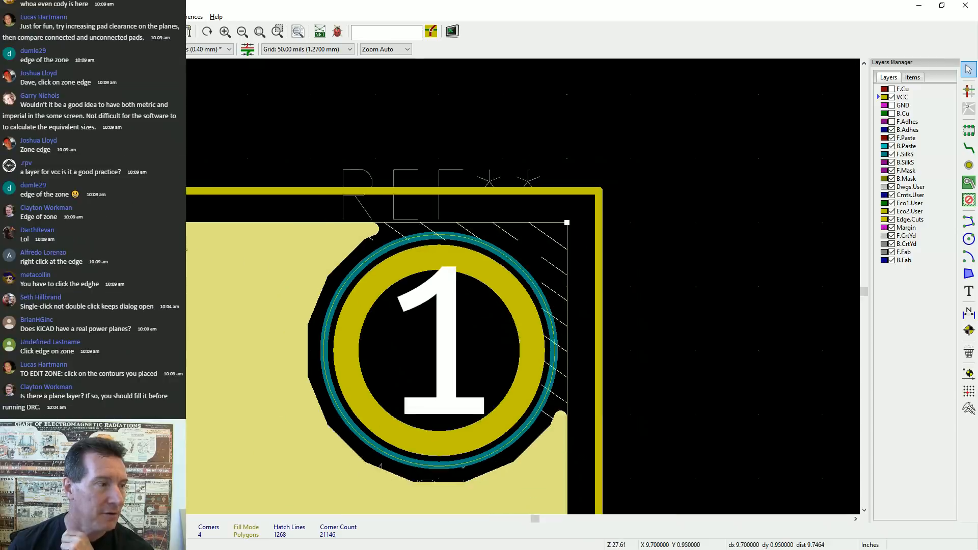
scroll(443, 290, "down", 3)
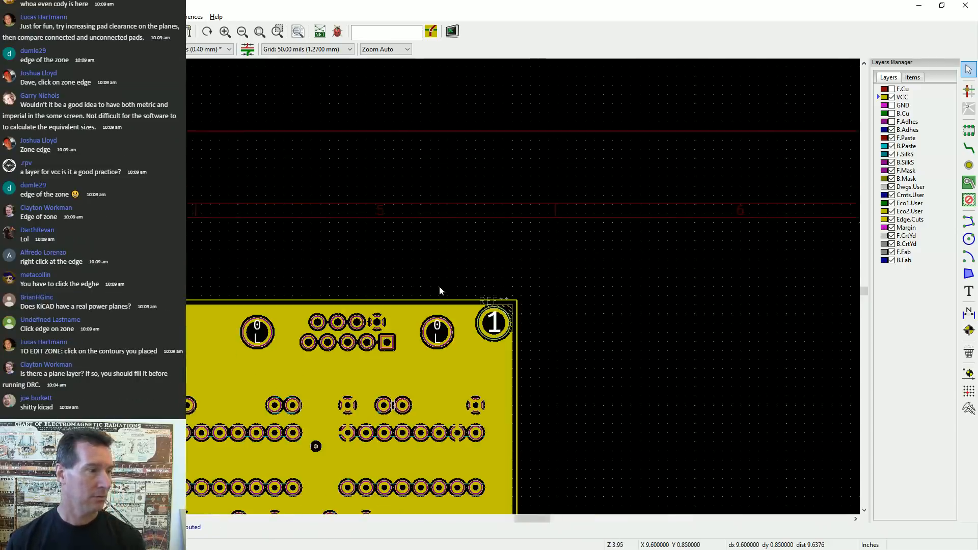
scroll(443, 291, "up", 3)
scroll(440, 289, "down", 3)
scroll(439, 288, "up", 4)
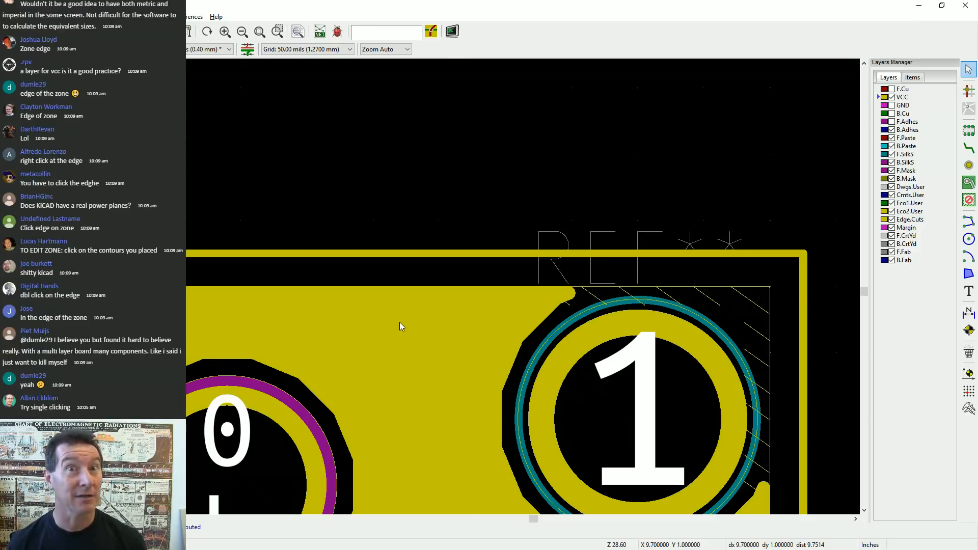
scroll(400, 321, "down", 5)
scroll(417, 307, "up", 1)
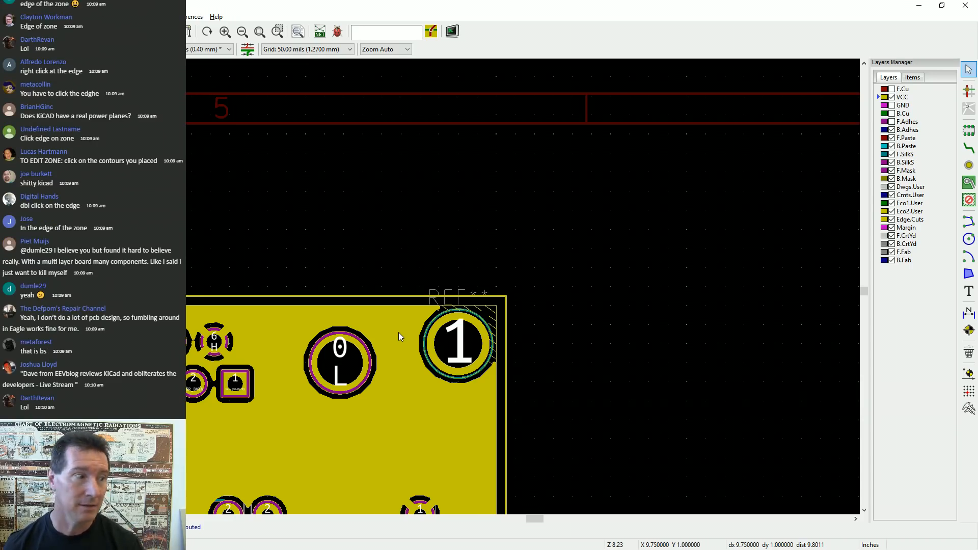
scroll(441, 288, "up", 5)
scroll(441, 287, "down", 3)
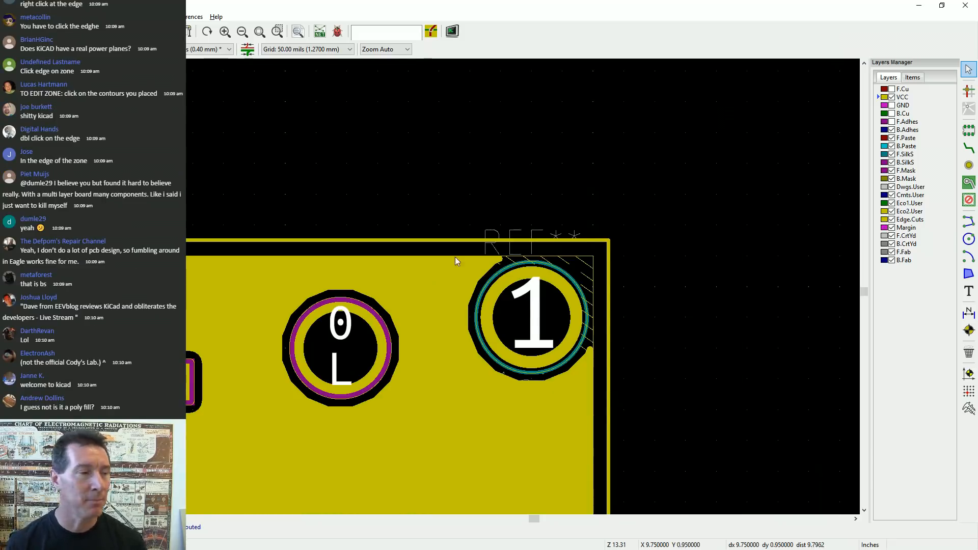
scroll(440, 286, "down", 3)
scroll(439, 286, "up", 4)
scroll(439, 287, "up", 3)
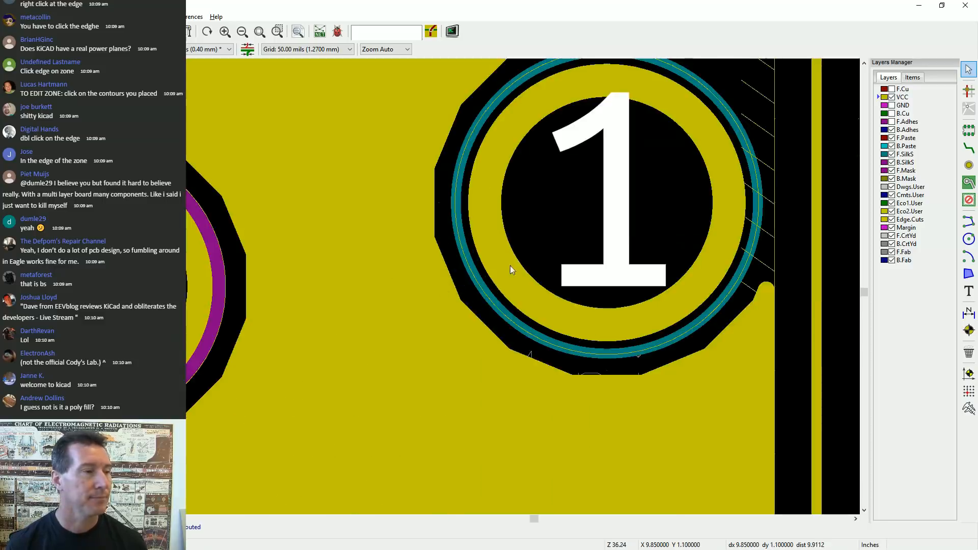
scroll(510, 264, "down", 4)
scroll(439, 287, "up", 1)
scroll(442, 291, "up", 2)
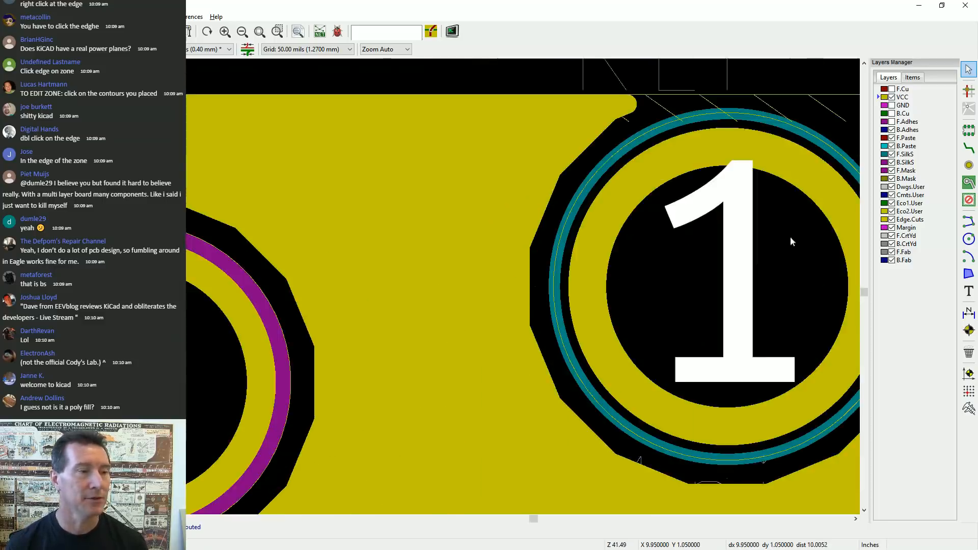
scroll(790, 237, "down", 2)
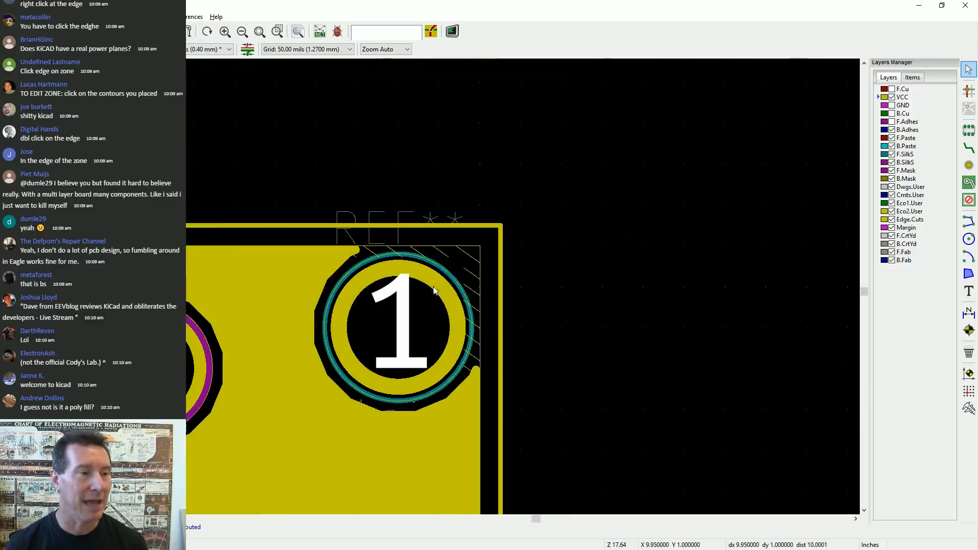
Select the VCC zone by its outline and look through the zone commands available for it
left_click(479, 263)
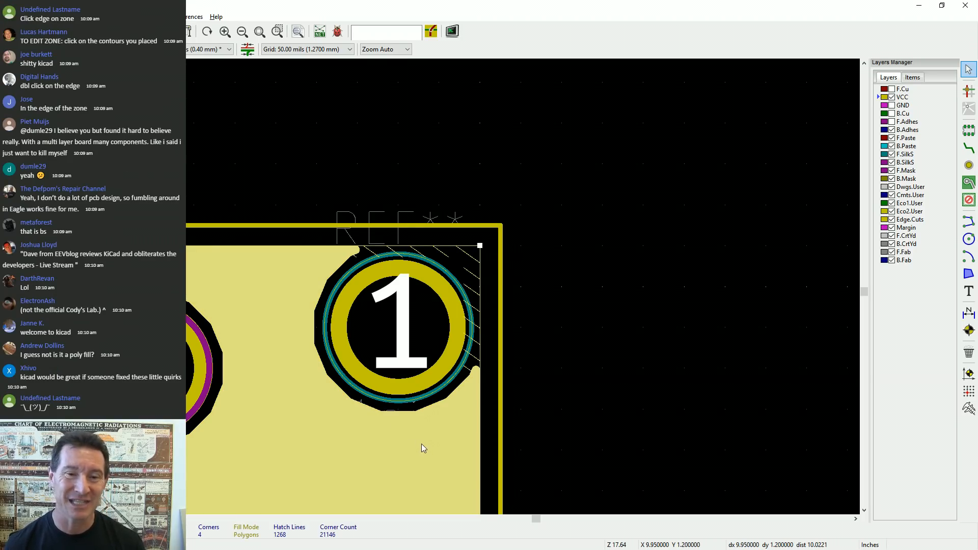
left_click(477, 321)
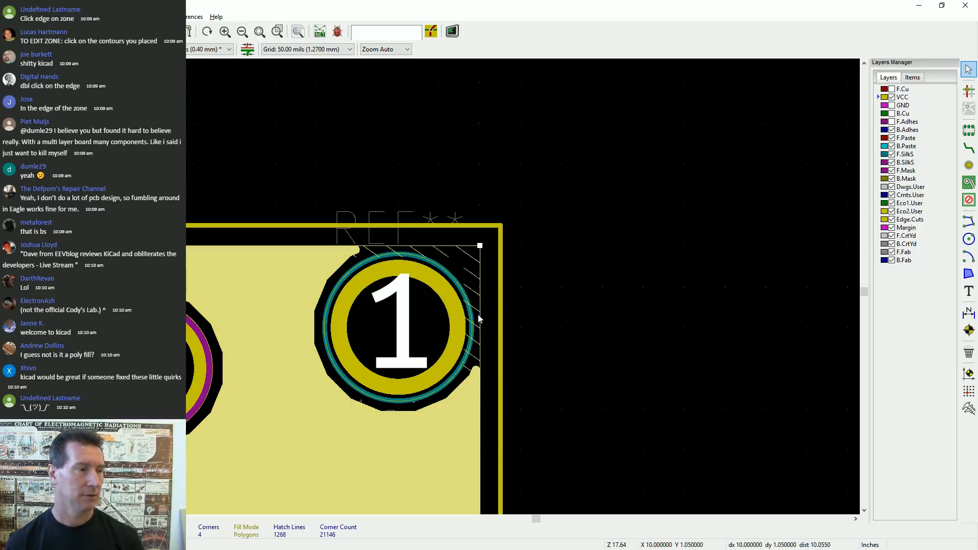
right_click(445, 444)
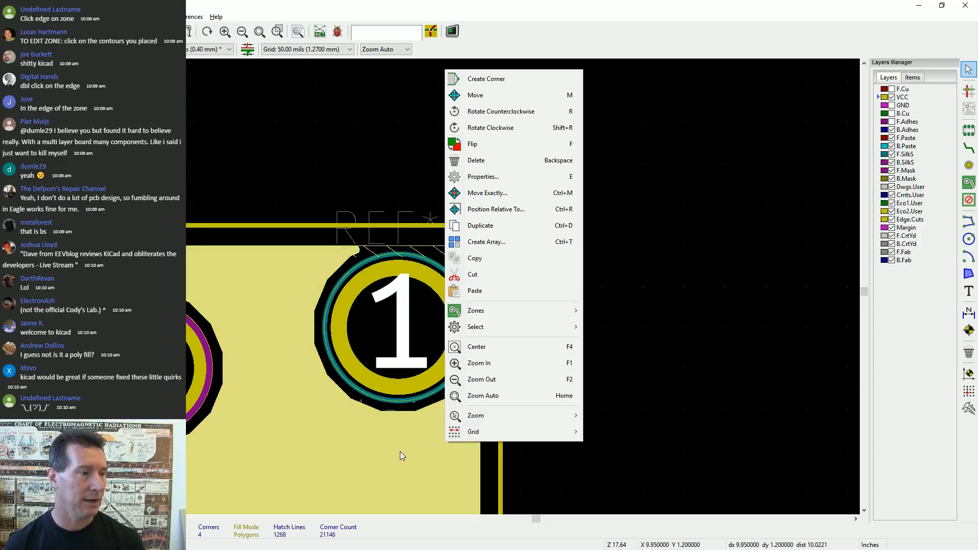
mouse_move(563, 312)
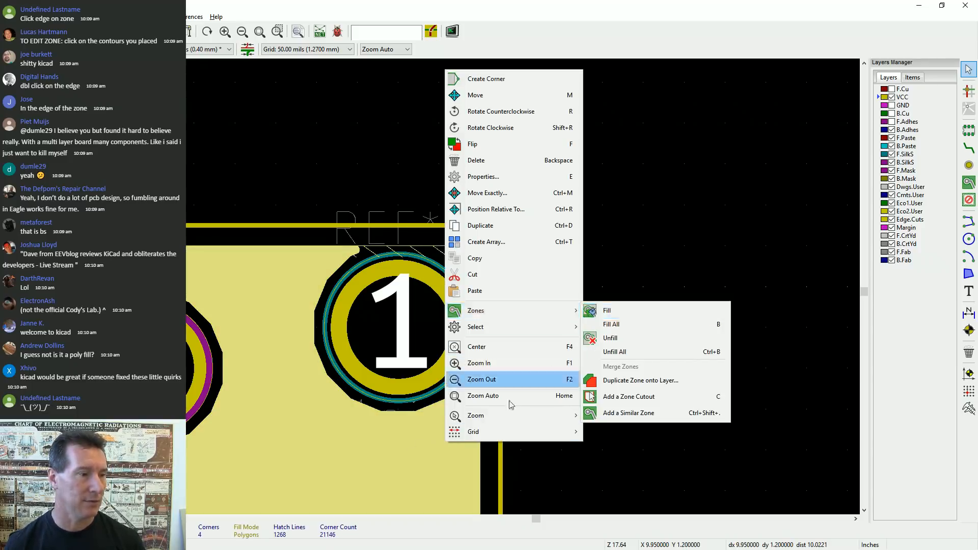
left_click(434, 450)
left_click(449, 451)
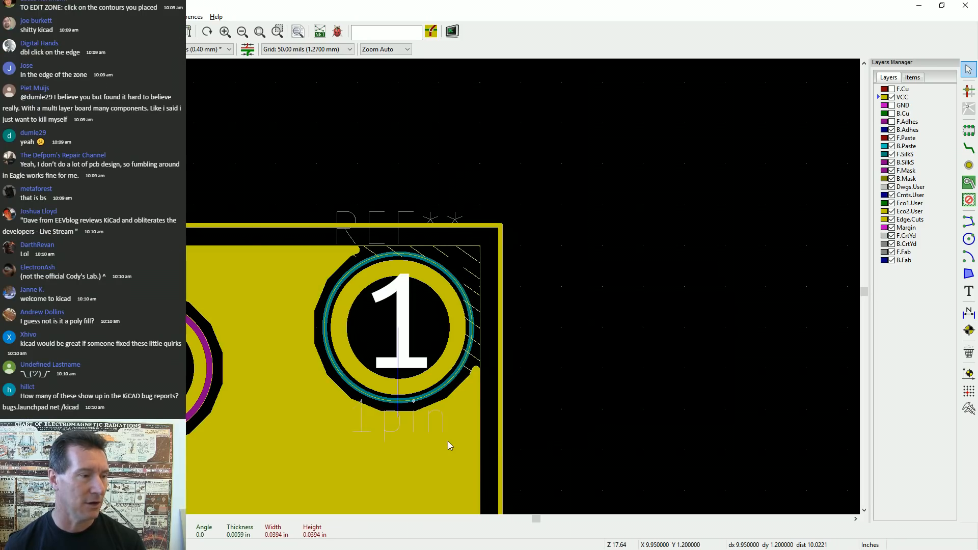
right_click(447, 441)
left_click(450, 474)
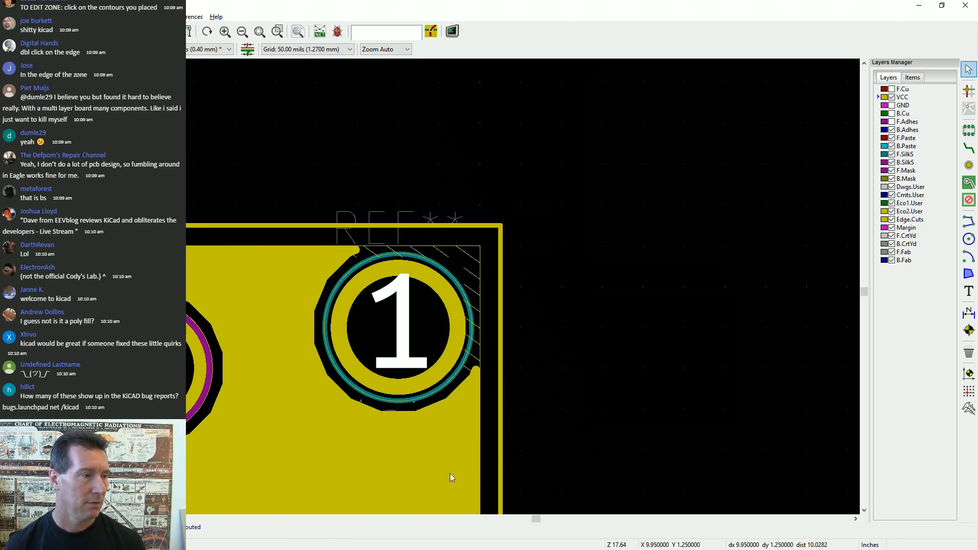
Set the VCC zone's default pad connection to THT thermal and apply the change to refill the zones
left_click(480, 453)
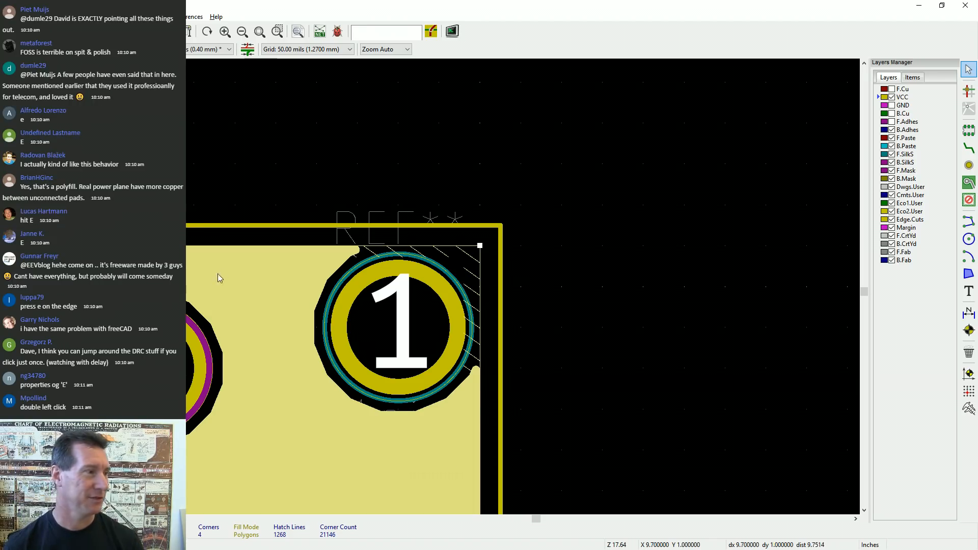
key("e")
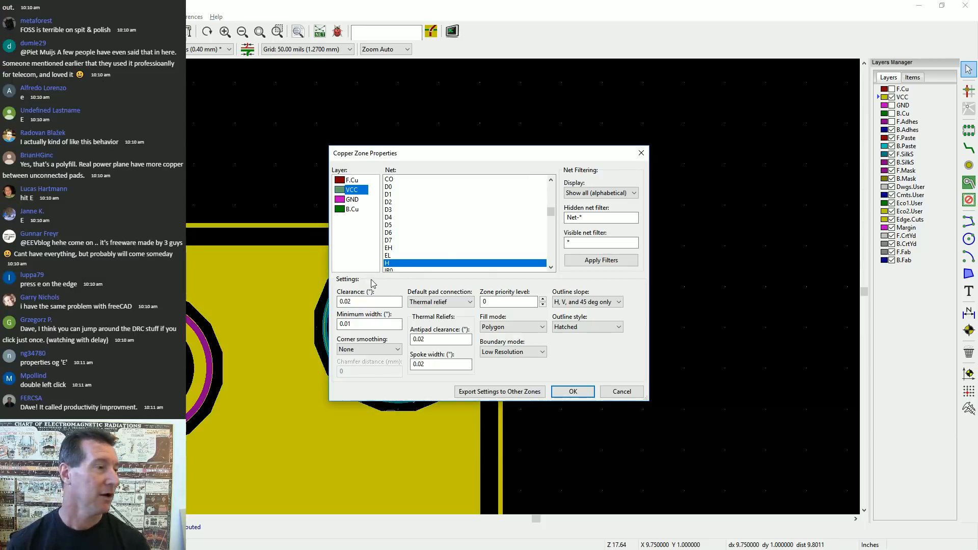
left_click(469, 302)
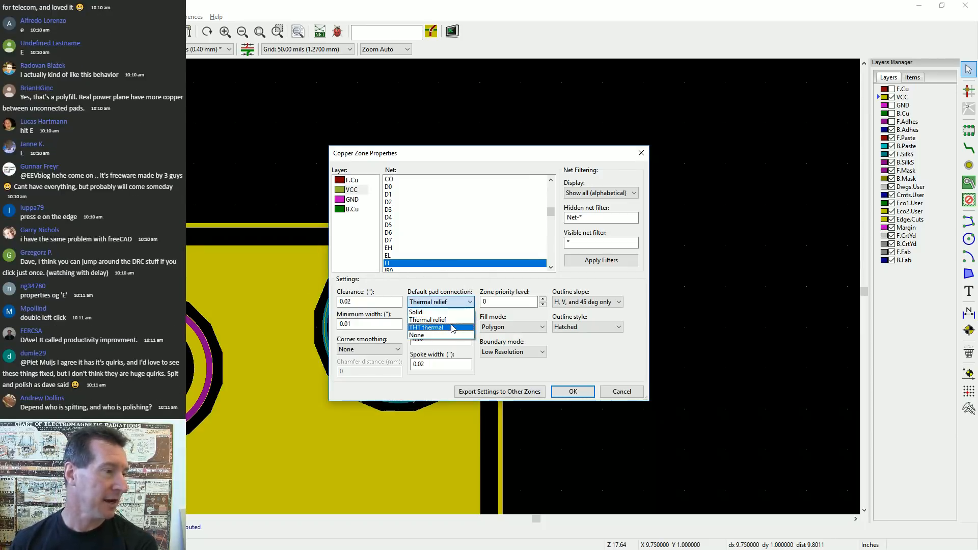
left_click(453, 328)
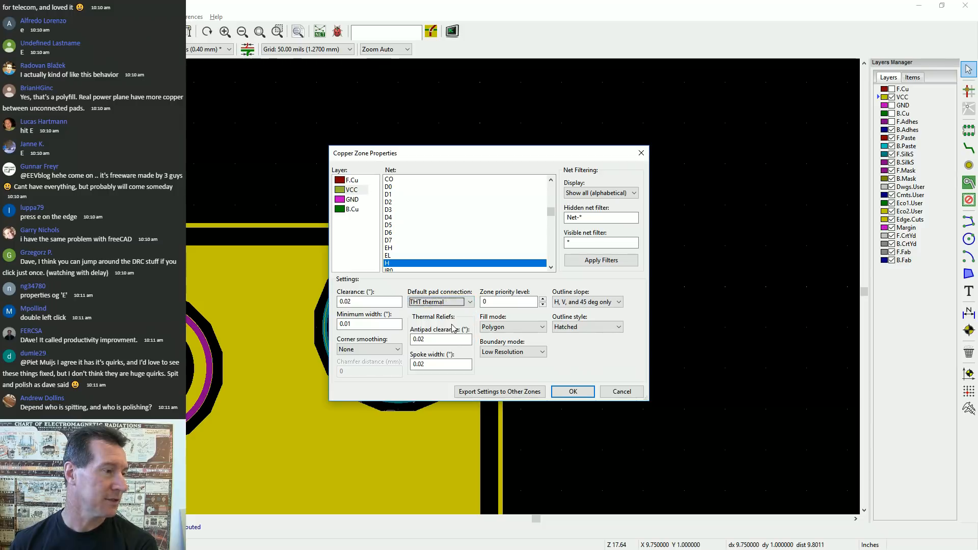
left_click(577, 391)
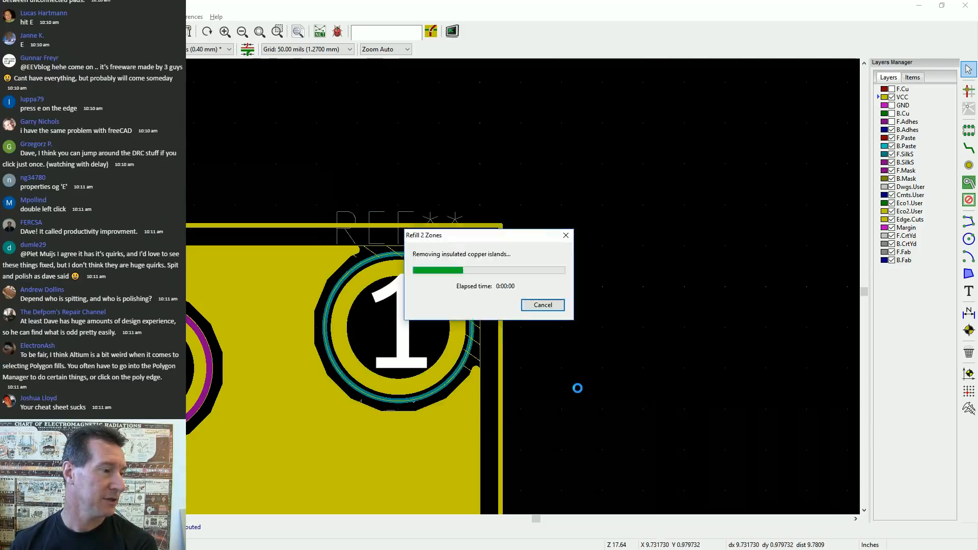
Reopen the VCC zone's properties and set its default pad connection to Thermal relief
scroll(440, 286, "down", 5)
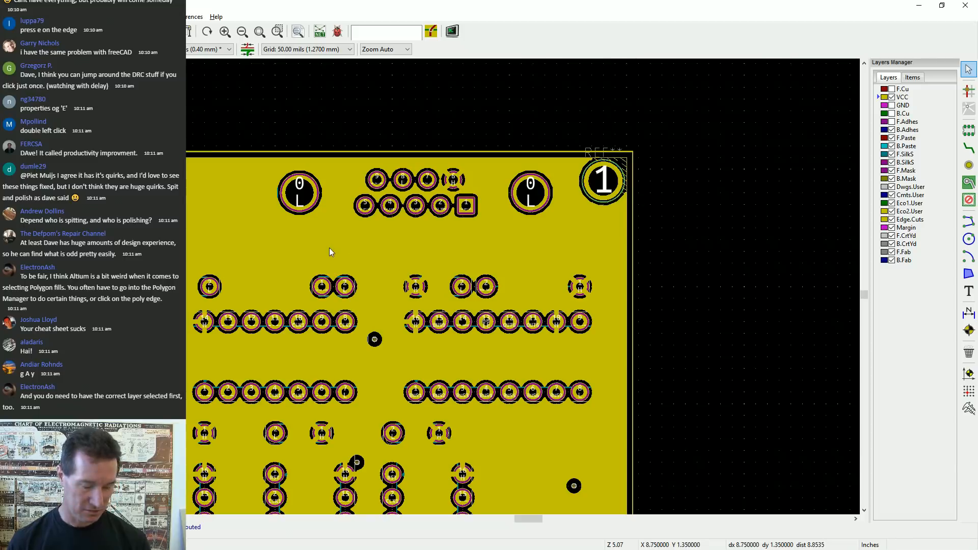
left_click(625, 216)
key("e")
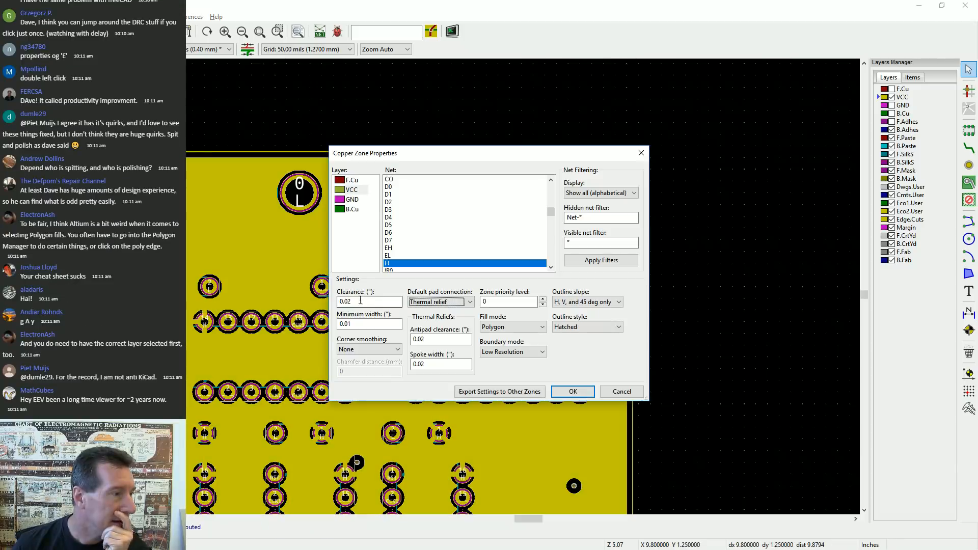
left_click(376, 325)
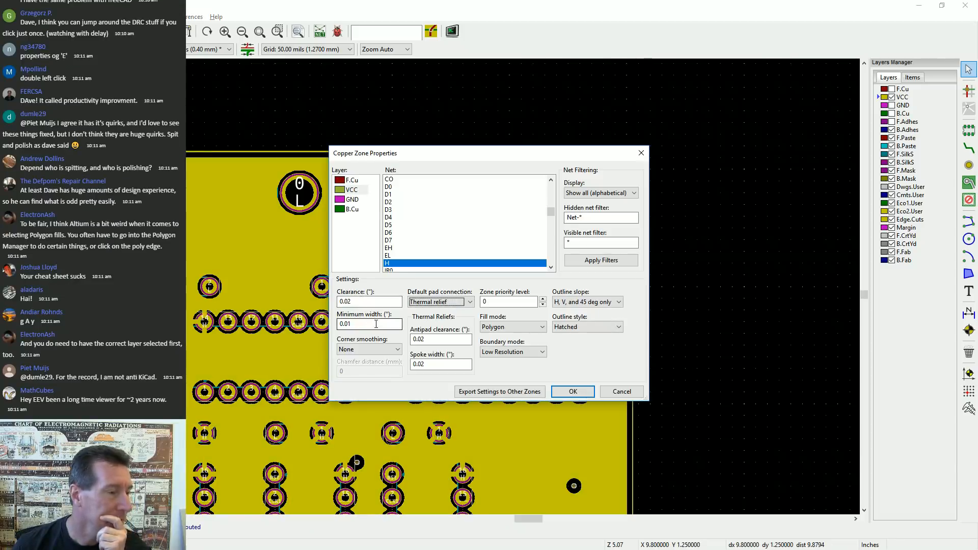
Try to set the VCC zone's thermal relief spoke width to 0.01 inches
left_click(436, 364)
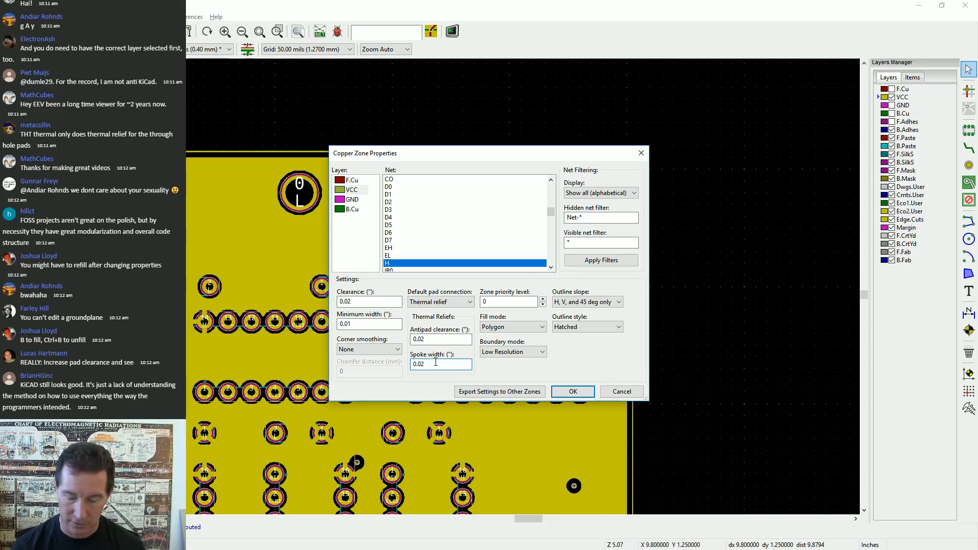
type("10")
key("Return")
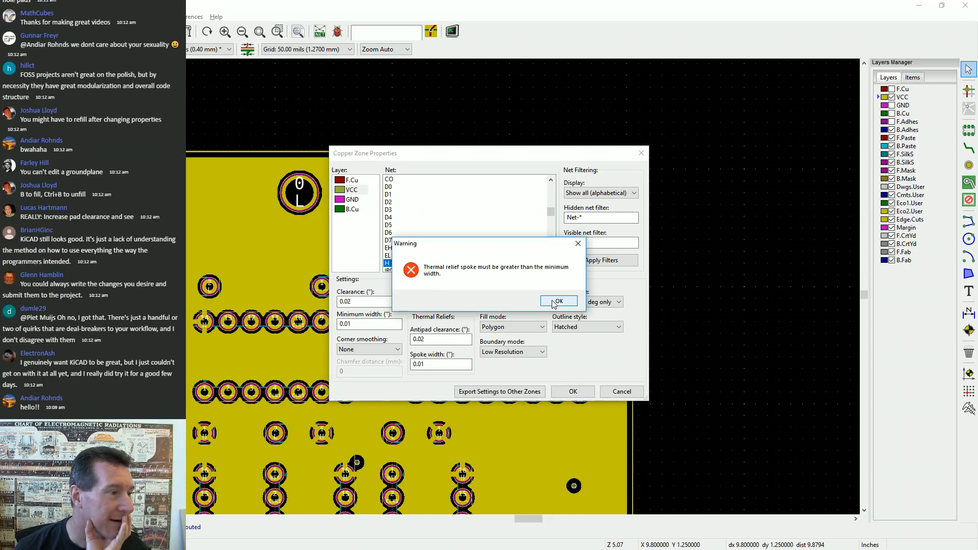
left_click(557, 301)
Enter a thermal relief spoke width above the zone's minimum width and apply the VCC zone properties
left_click(435, 364)
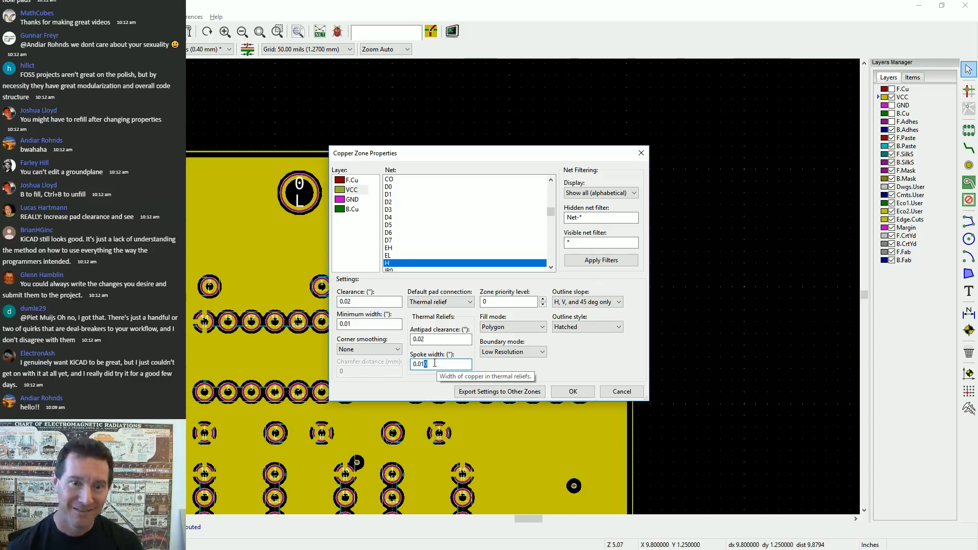
key("Return")
scroll(439, 286, "down", 2)
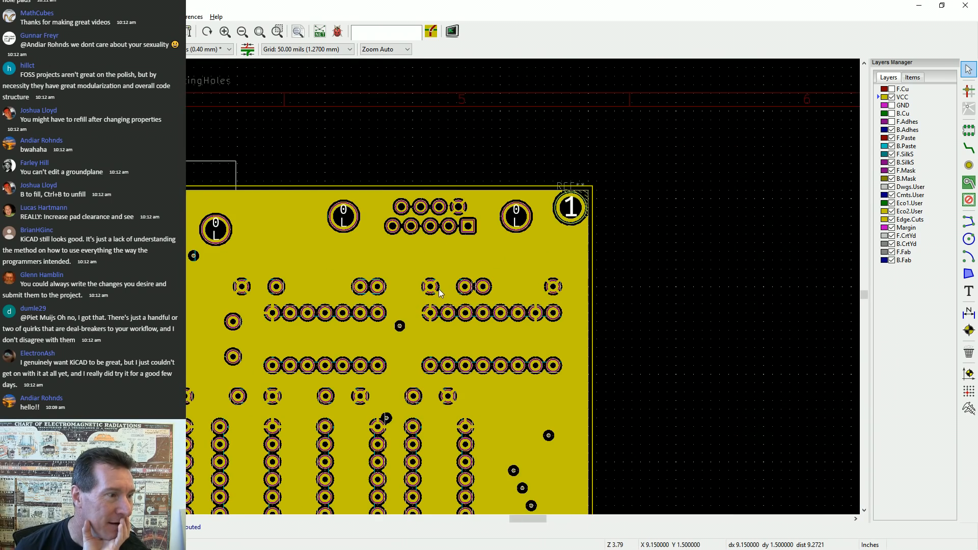
Hide the VCC layer and show the GND layer near the board's upper-right corner
scroll(464, 293, "up", 3)
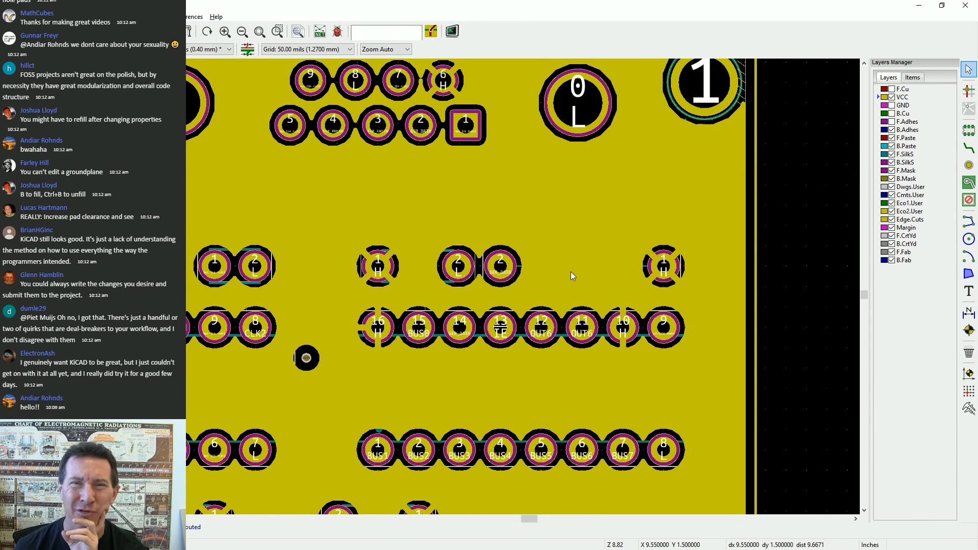
scroll(744, 267, "down", 1)
left_click(891, 97)
left_click(892, 105)
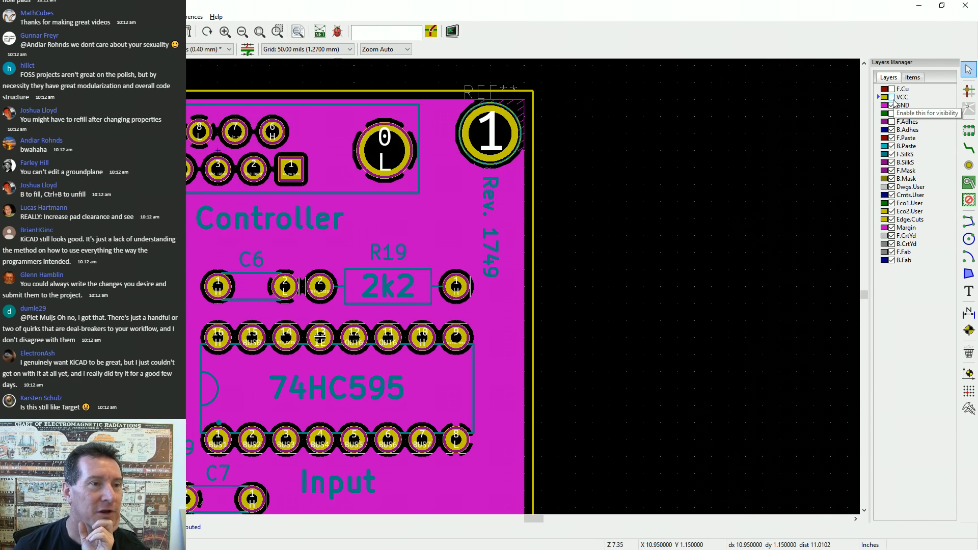
Set the GND zone's thermal relief spoke width to 0.015 inches and apply its copper zone properties
left_click(524, 290)
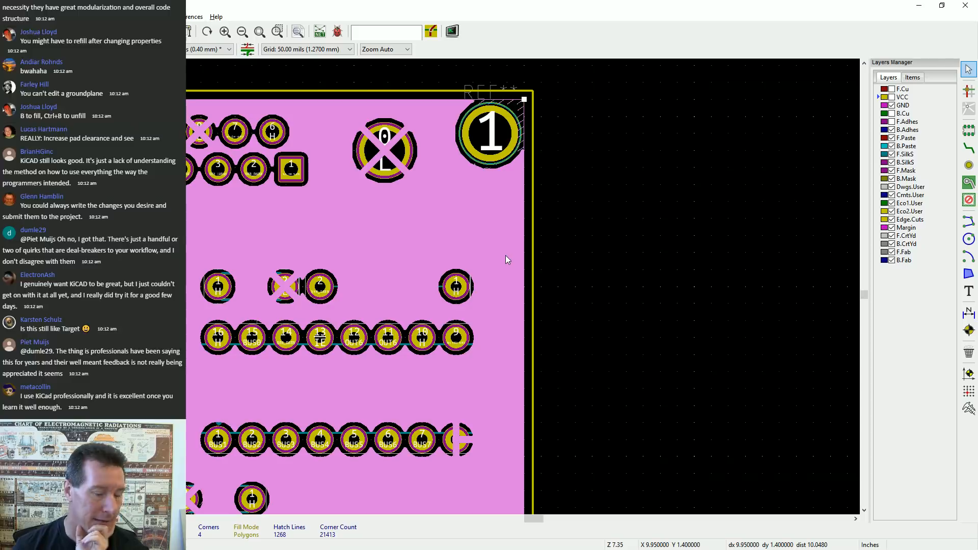
key("e")
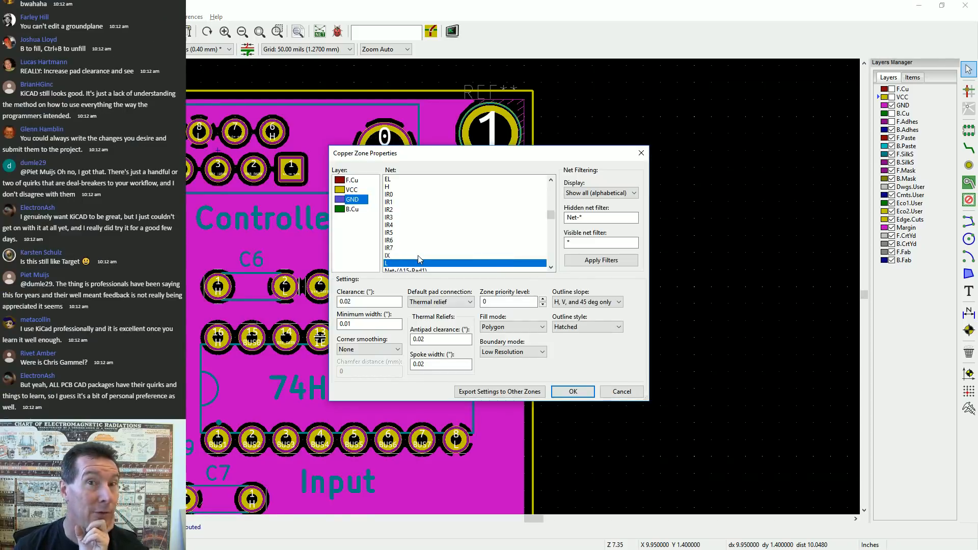
left_click(442, 363)
key("BackSpace")
type("15")
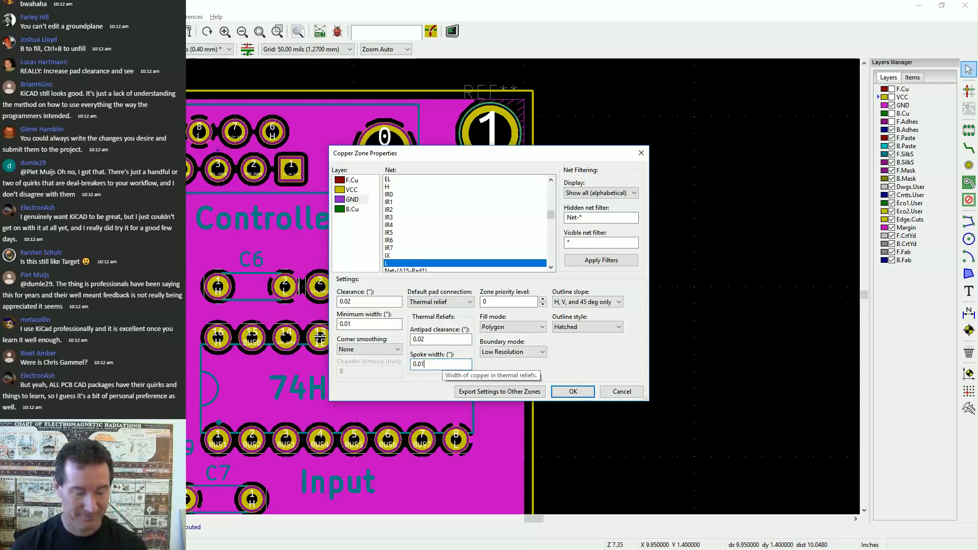
left_click(573, 391)
Examine the refilled GND plane around the Serial Controller pads, the bus vias and the rest of the board
scroll(509, 331, "down", 3)
scroll(439, 286, "up", 8)
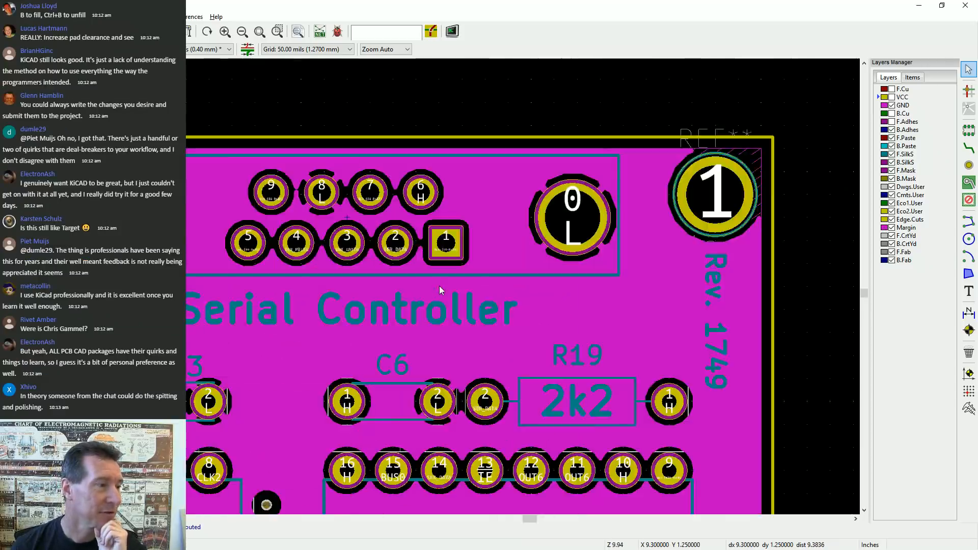
scroll(515, 299, "down", 4)
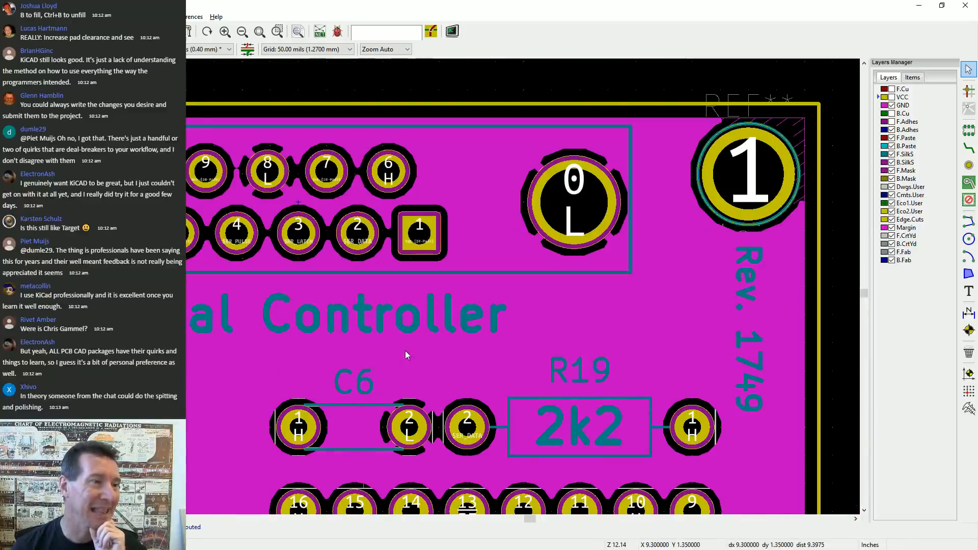
scroll(441, 290, "down", 10)
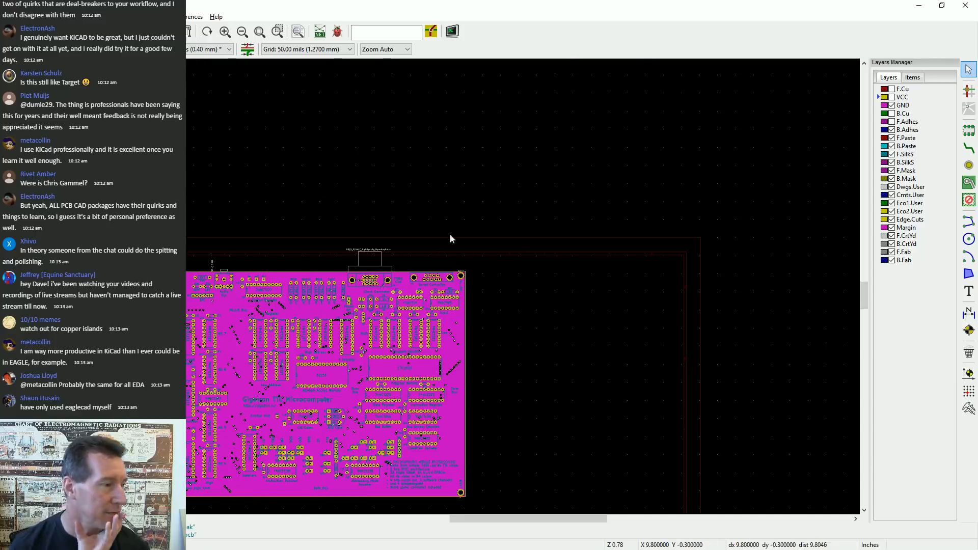
scroll(454, 368, "up", 6)
scroll(439, 210, "down", 7)
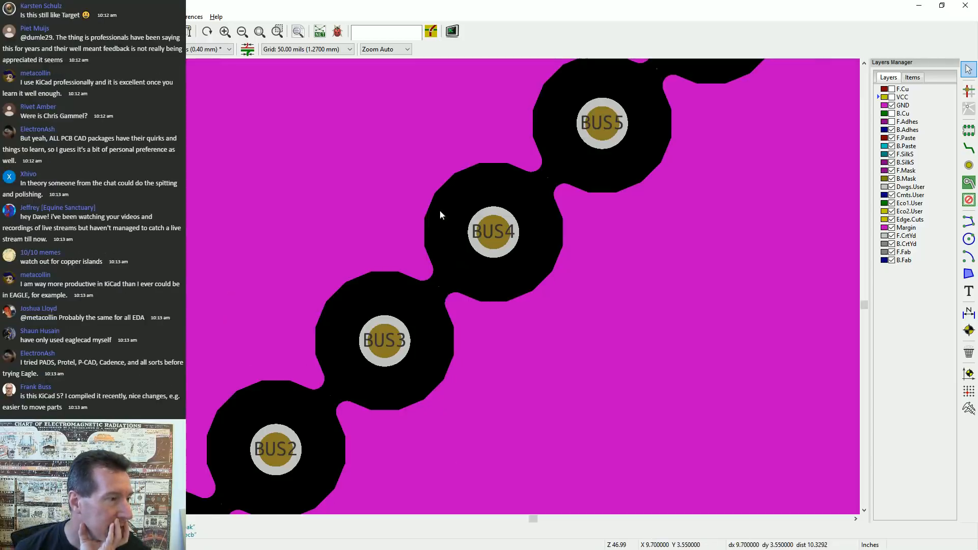
scroll(441, 290, "up", 2)
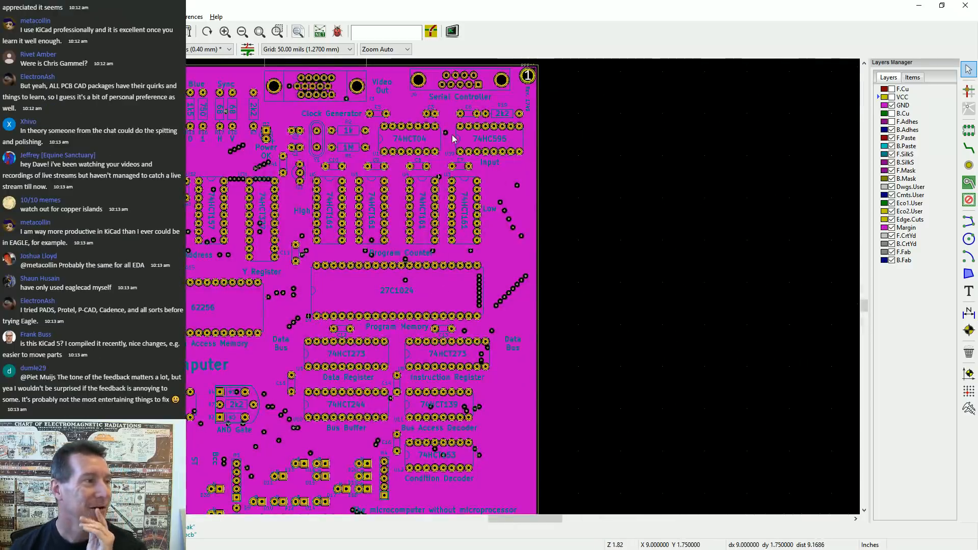
scroll(439, 288, "up", 1)
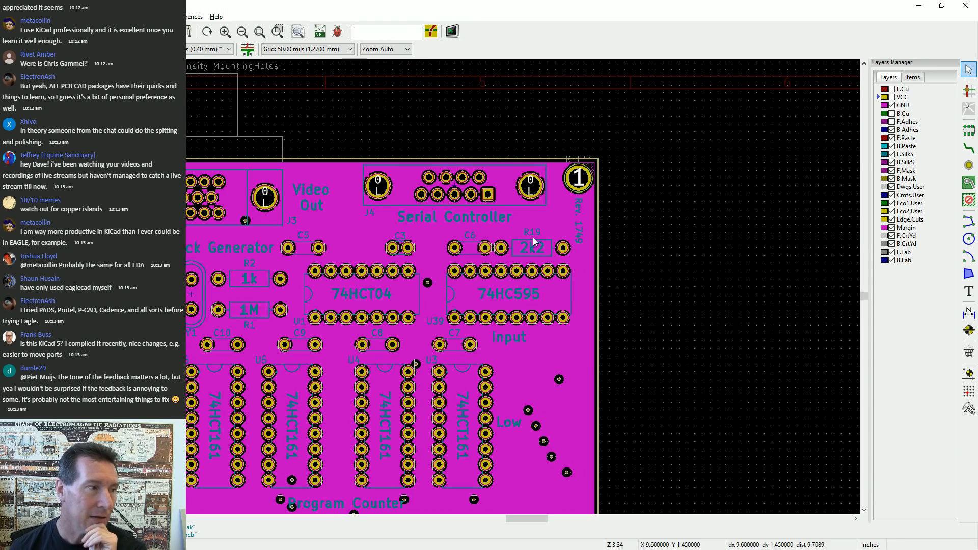
Show the VCC layer again and examine how its plane connects to the pads across the board
left_click(891, 105)
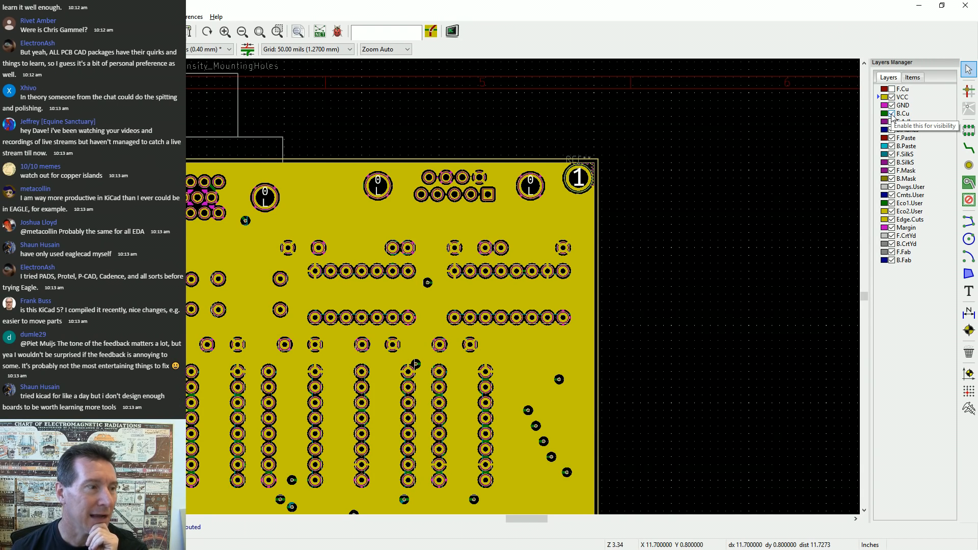
scroll(441, 289, "down", 1)
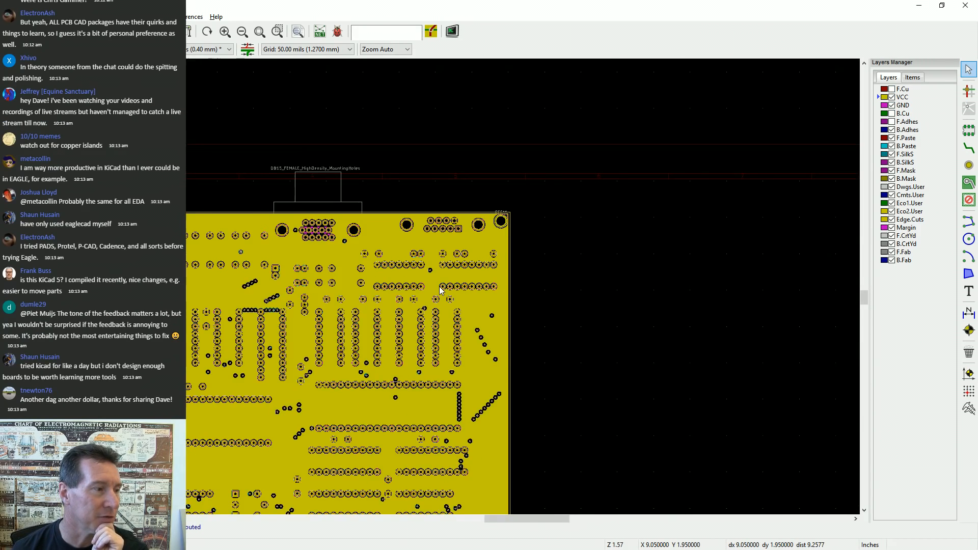
middle_click_drag(343, 291, 596, 216)
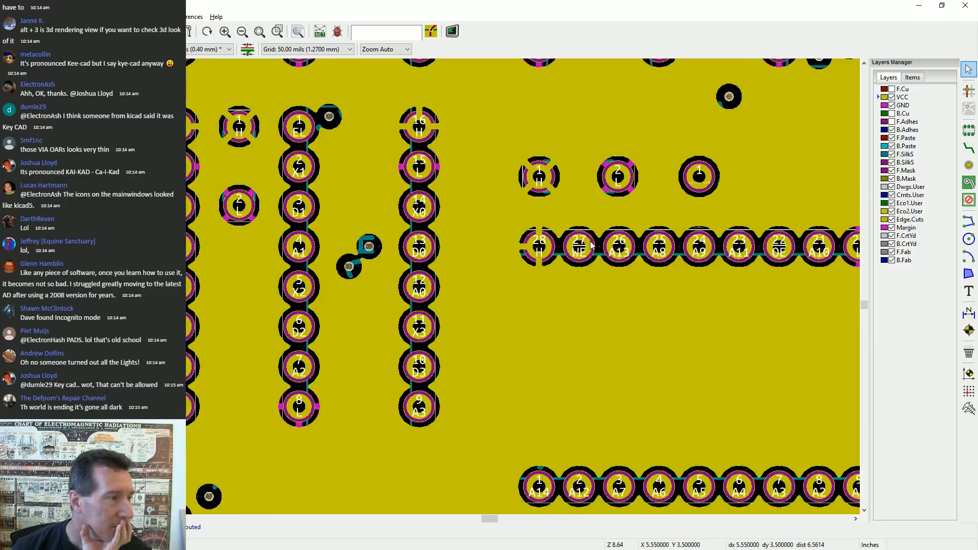
scroll(441, 289, "down", 5)
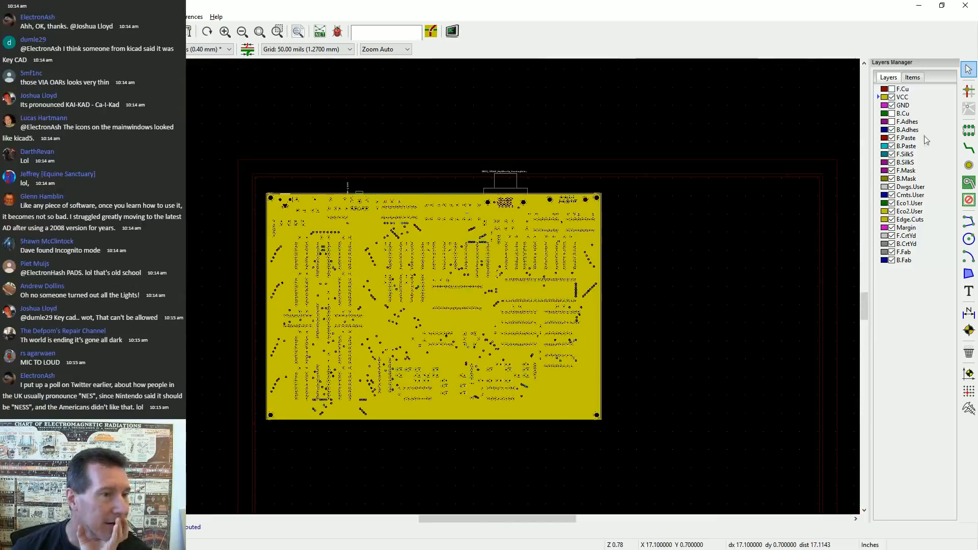
Hide the VCC and GND plane layers and show the F.Cu and B.Cu copper layers
left_click(892, 97)
left_click(892, 105)
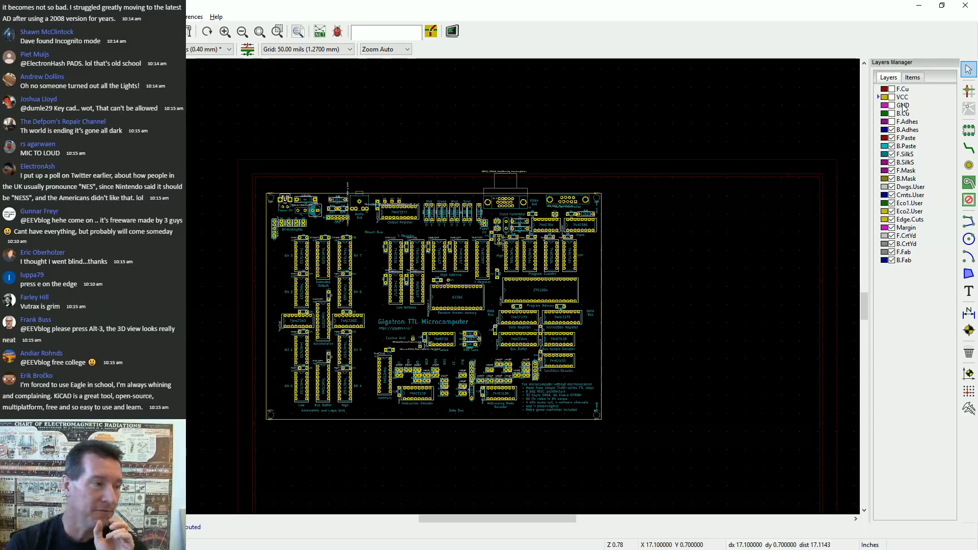
left_click(892, 105)
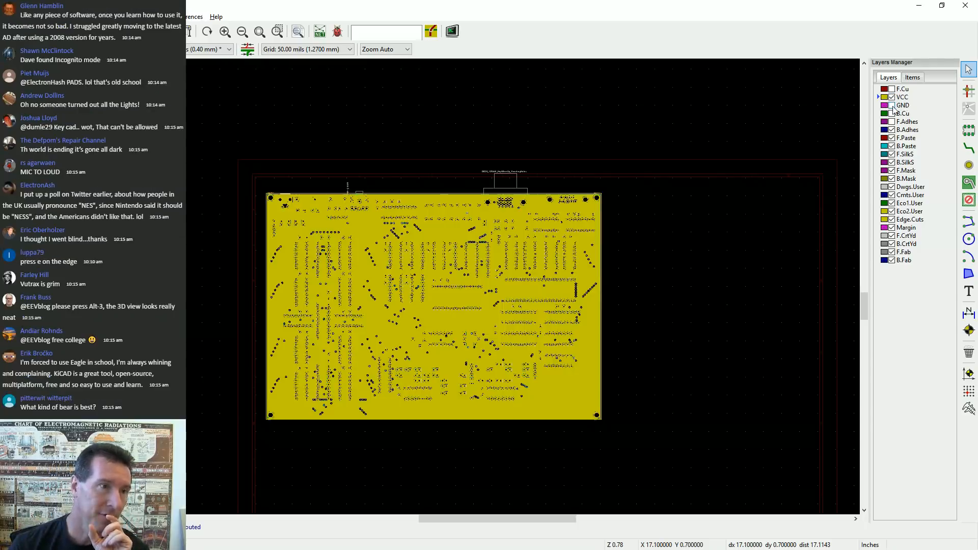
left_click(891, 89)
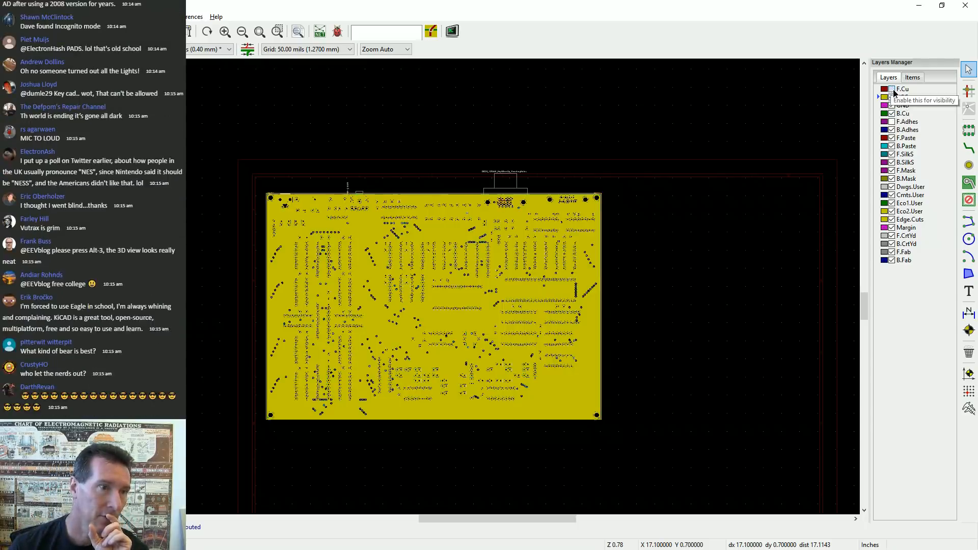
left_click(892, 97)
left_click(892, 105)
scroll(441, 291, "up", 1)
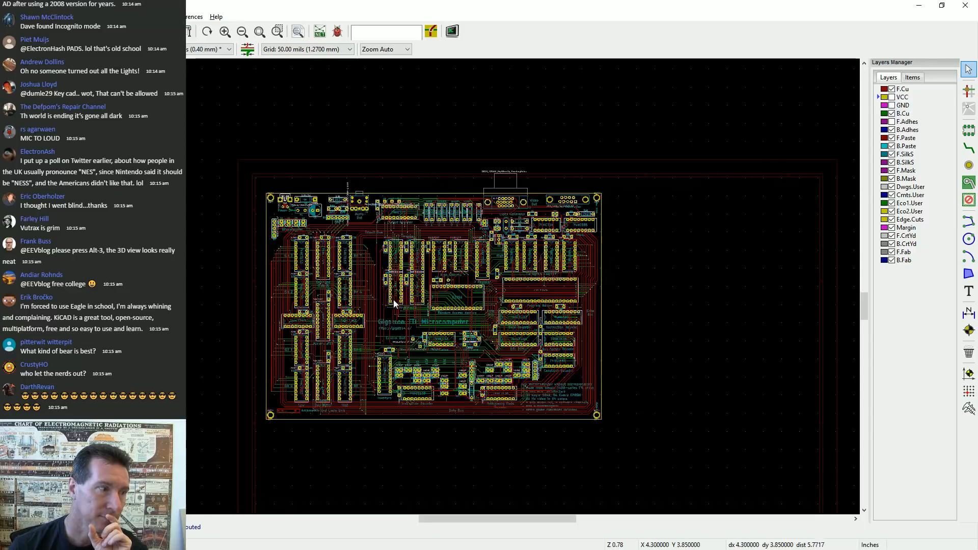
Examine the routed tracks and vias on the outer copper layers, from the High Address area to the ALU vias
scroll(441, 291, "up", 5)
scroll(441, 291, "down", 3)
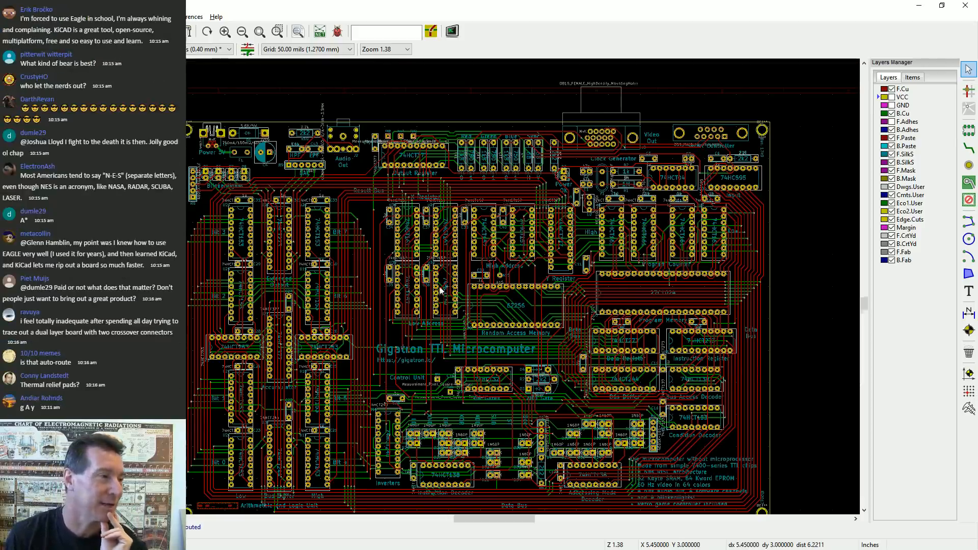
scroll(496, 274, "up", 6)
scroll(439, 287, "up", 2)
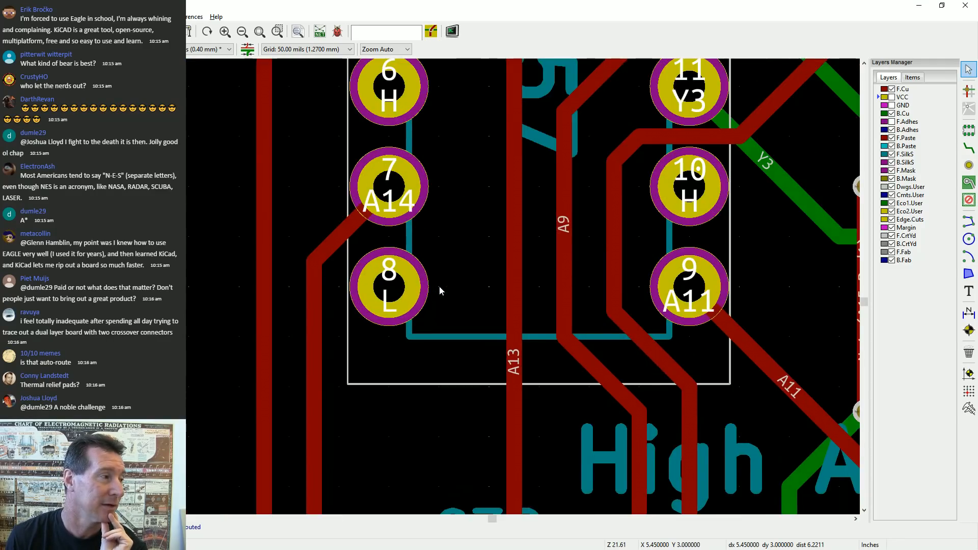
scroll(440, 288, "down", 6)
scroll(439, 288, "down", 2)
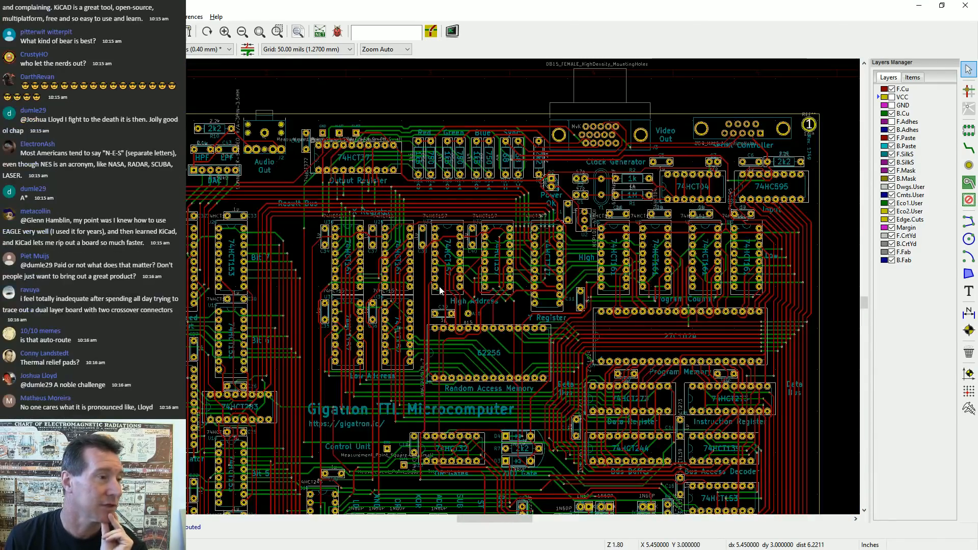
scroll(439, 287, "up", 14)
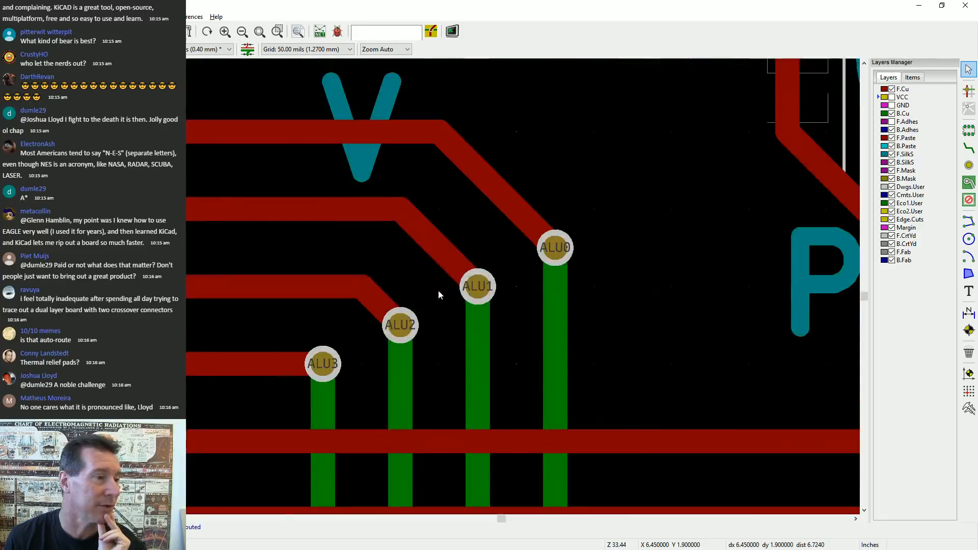
scroll(439, 288, "down", 4)
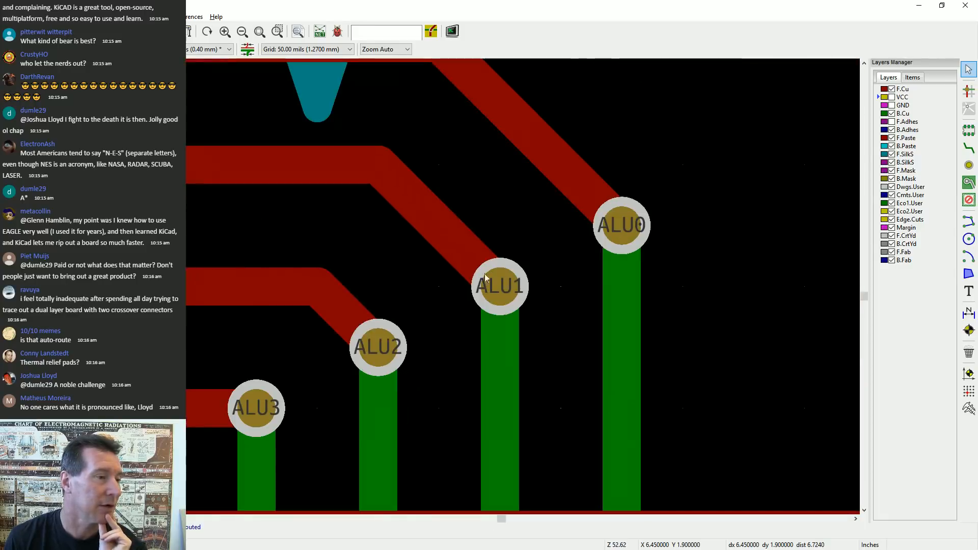
Select the ALU1 via and compare its annular ring with the neighbouring ALU vias and tracks
left_click(516, 270)
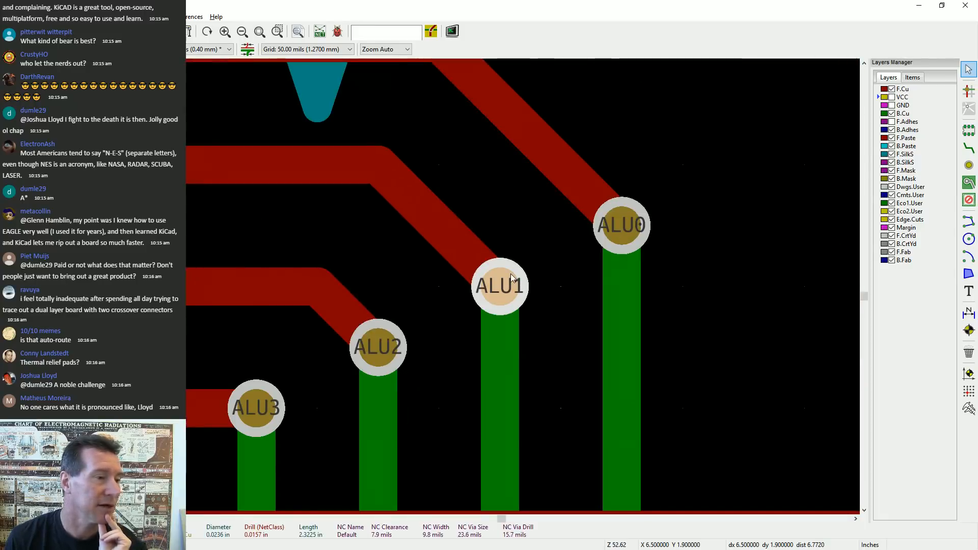
scroll(509, 292, "down", 8)
scroll(441, 290, "up", 8)
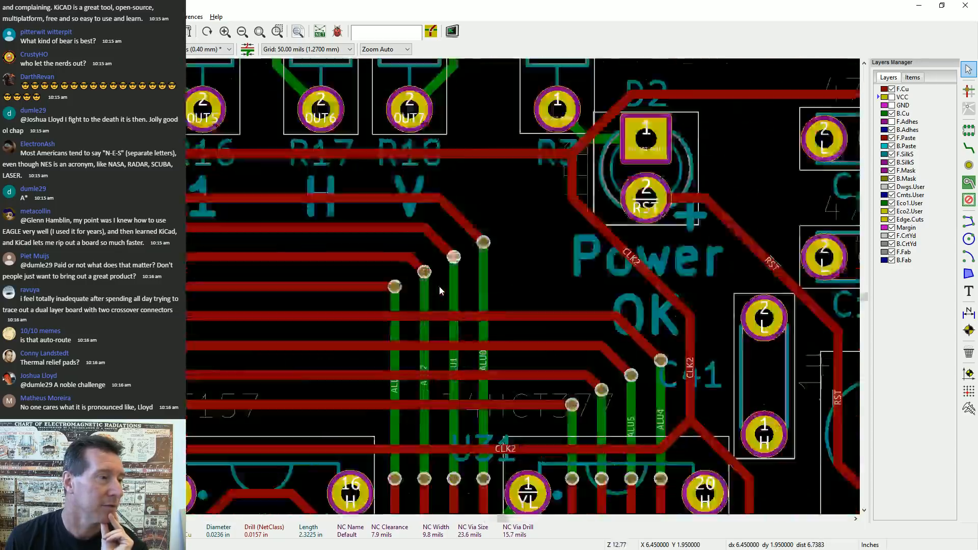
scroll(440, 288, "up", 2)
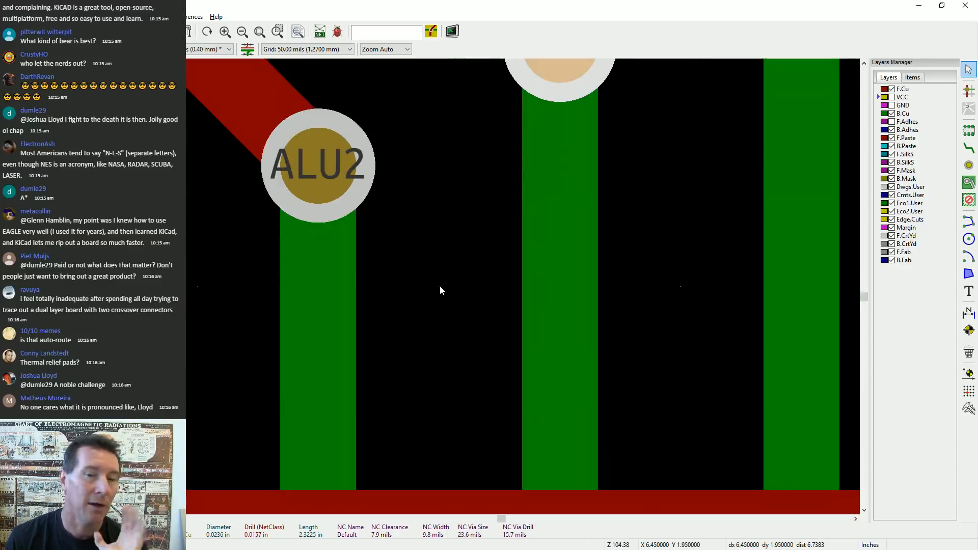
scroll(441, 290, "down", 5)
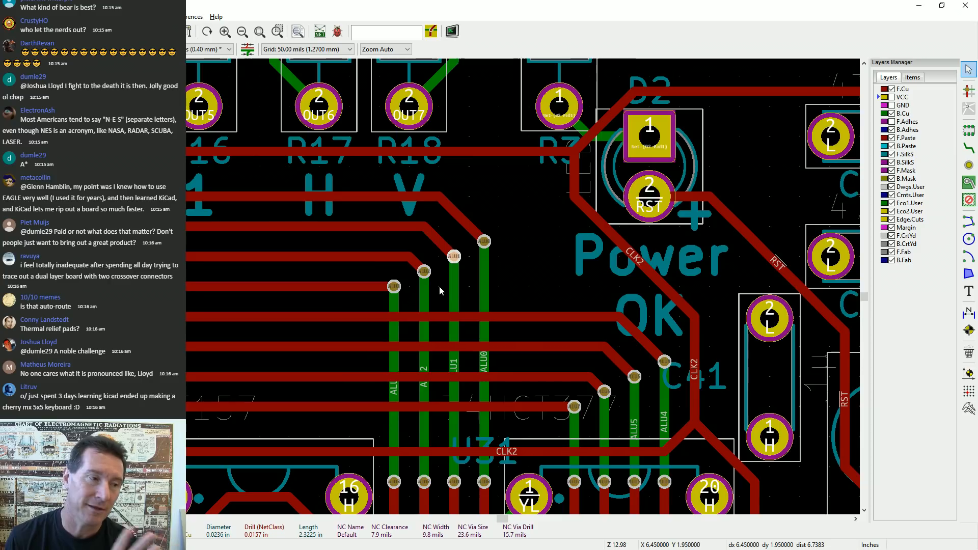
scroll(439, 286, "up", 4)
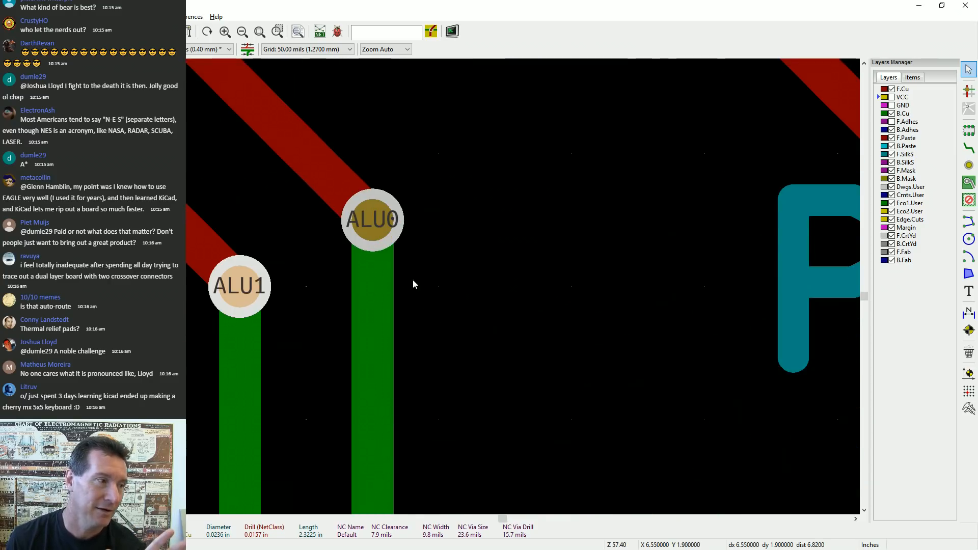
Check the ALU0 via's diameter and drill in its Track & Via Properties and close them without changes
scroll(386, 198, "up", 2)
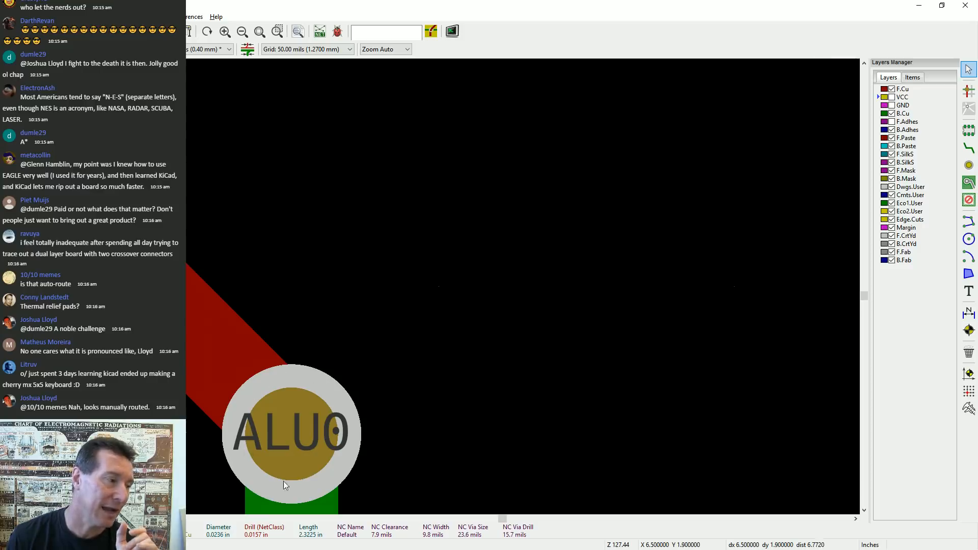
scroll(278, 407, "down", 1)
scroll(437, 275, "up", 1)
middle_click_drag(439, 286, 440, 132)
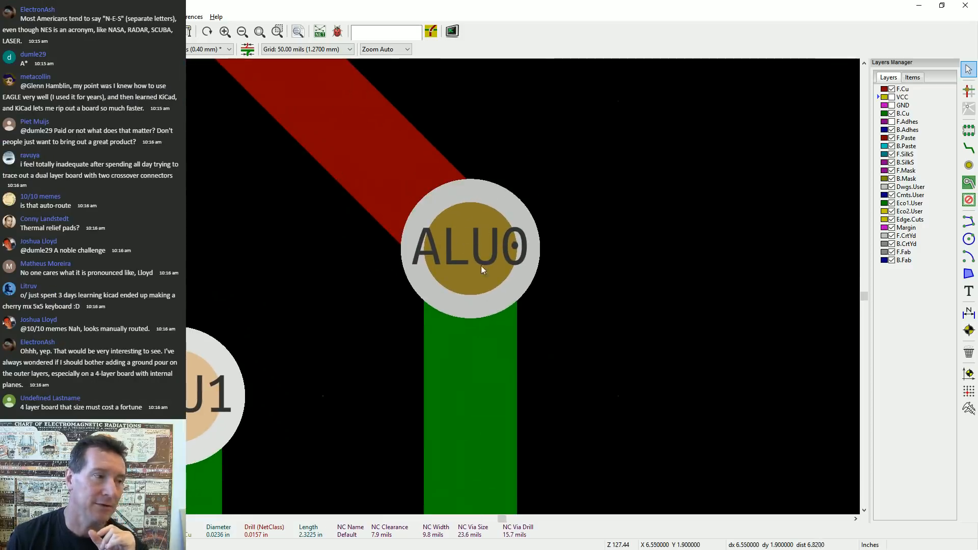
double_click(521, 215)
left_click(408, 294)
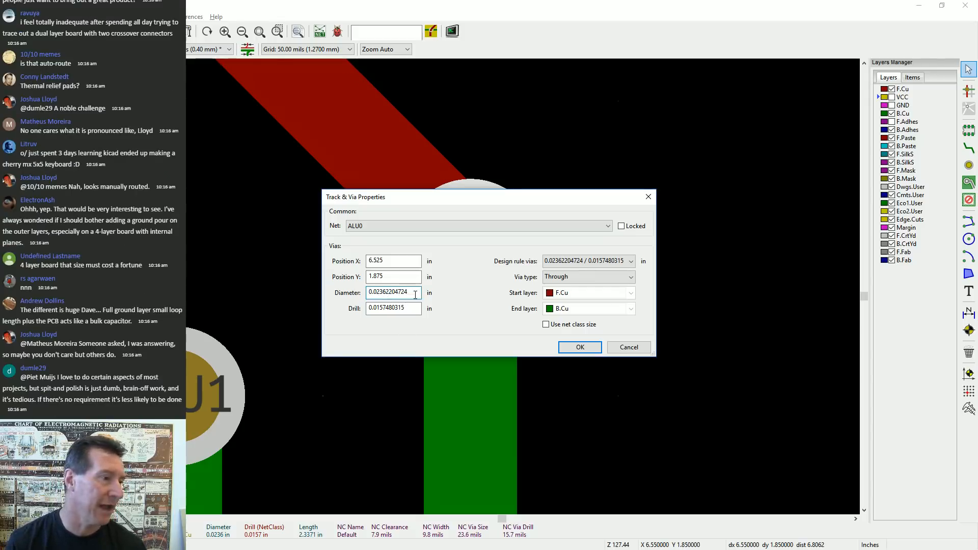
left_click(390, 308)
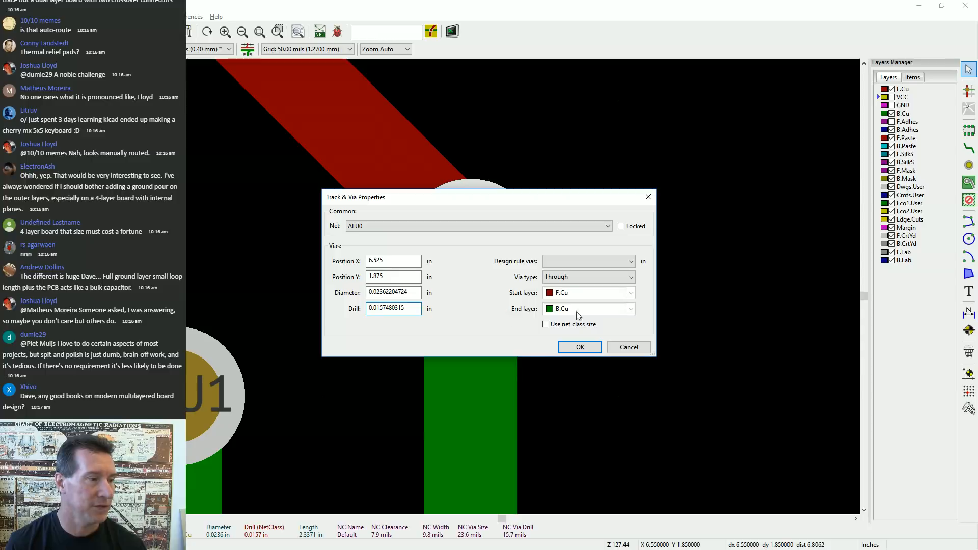
left_click(627, 347)
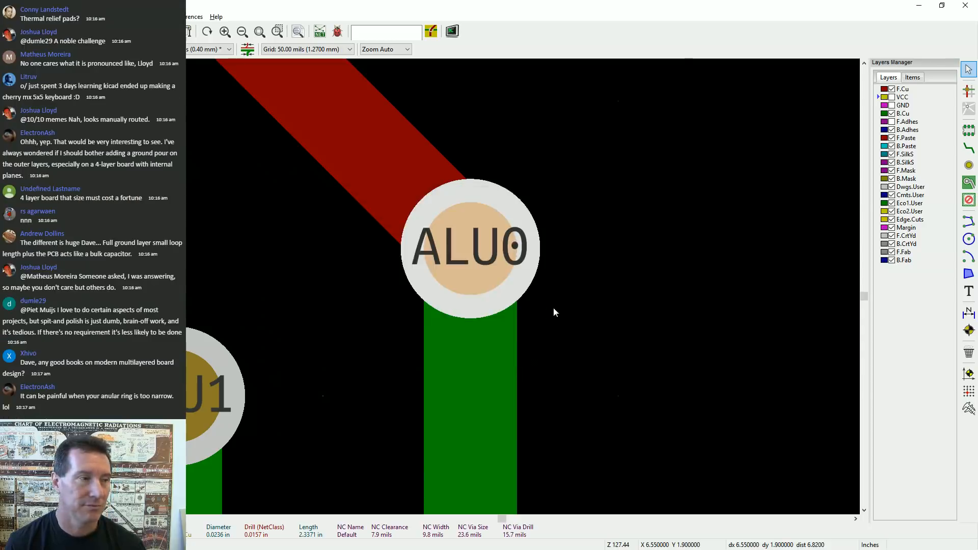
scroll(456, 255, "down", 12)
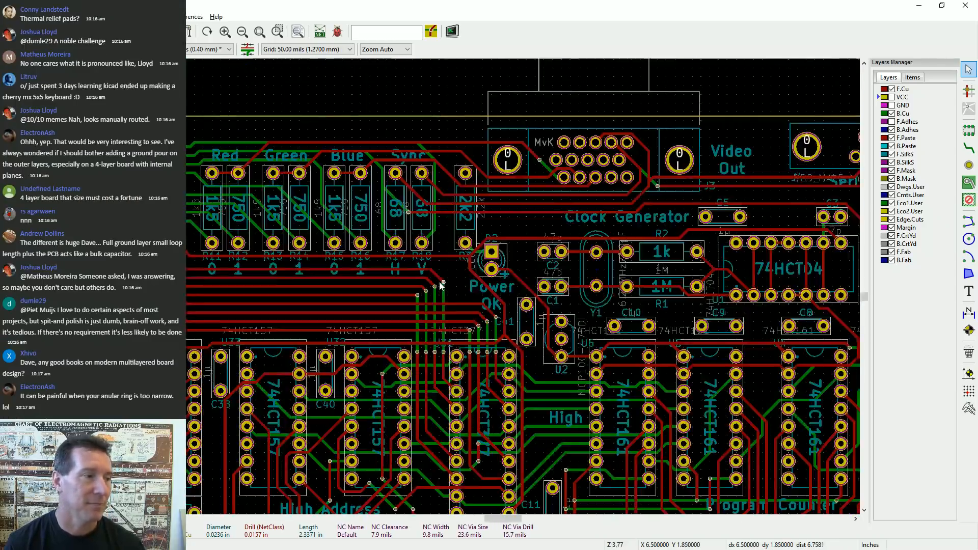
Examine the ALU0 and ALU1 vias up close, followed by the routing around the video connector and across the whole board
scroll(439, 287, "down", 1)
scroll(439, 288, "up", 11)
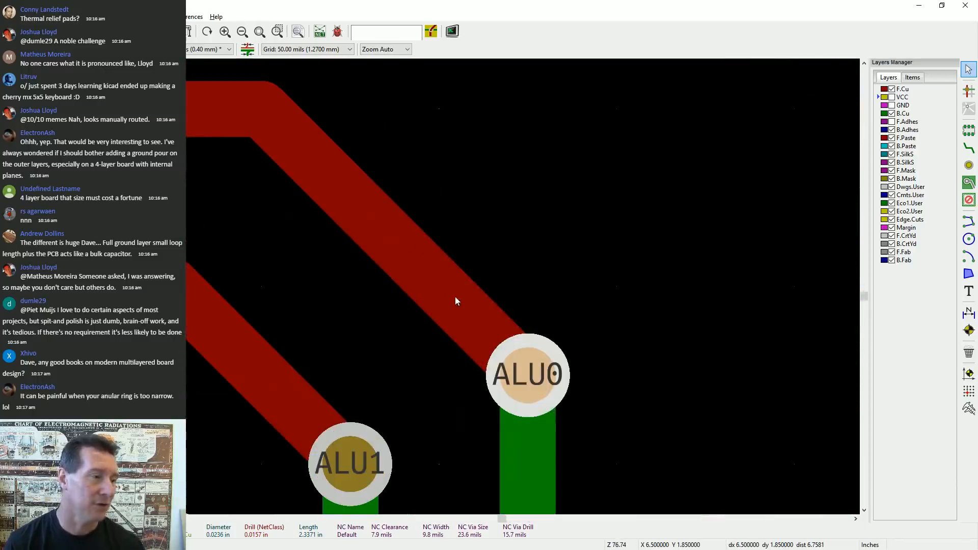
scroll(615, 290, "up", 1)
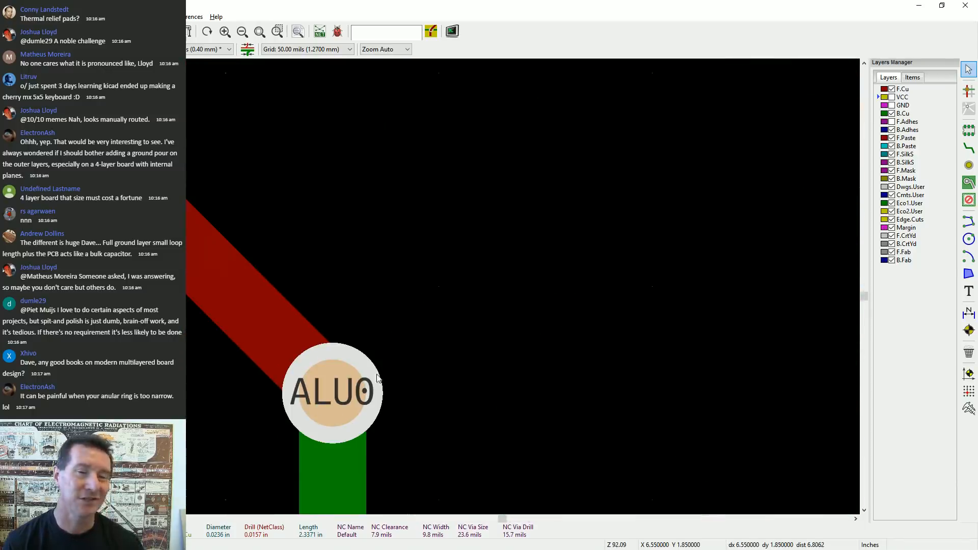
scroll(404, 365, "down", 10)
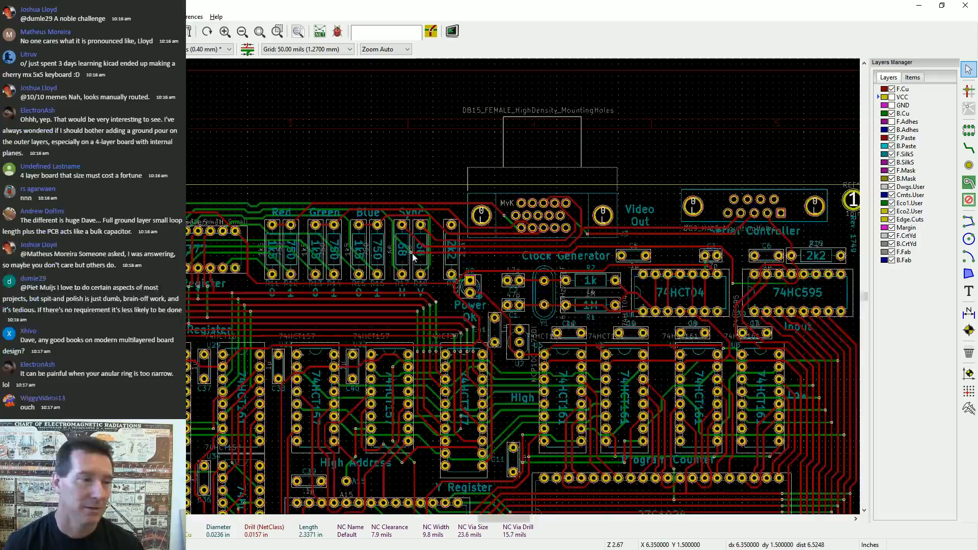
scroll(436, 290, "down", 1)
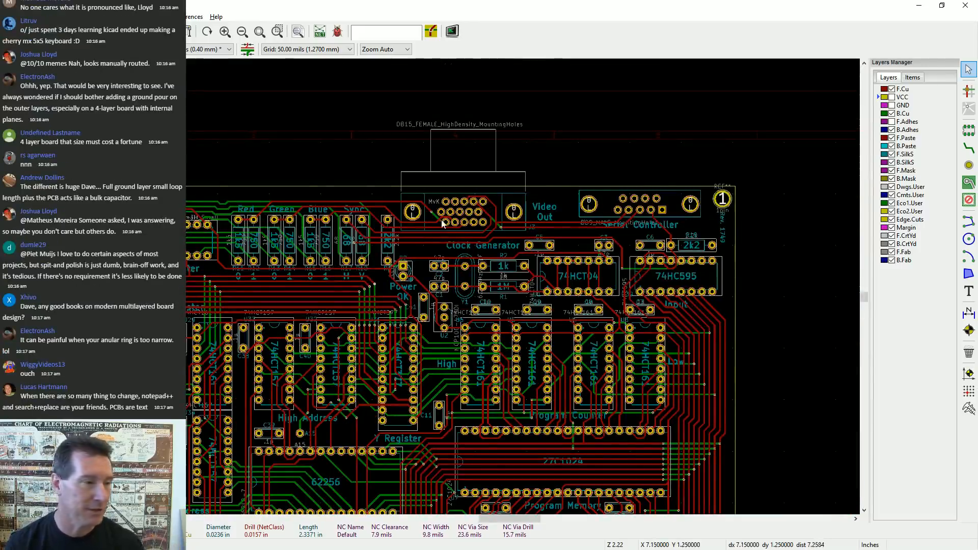
scroll(442, 223, "down", 2)
middle_click_drag(352, 259, 495, 277)
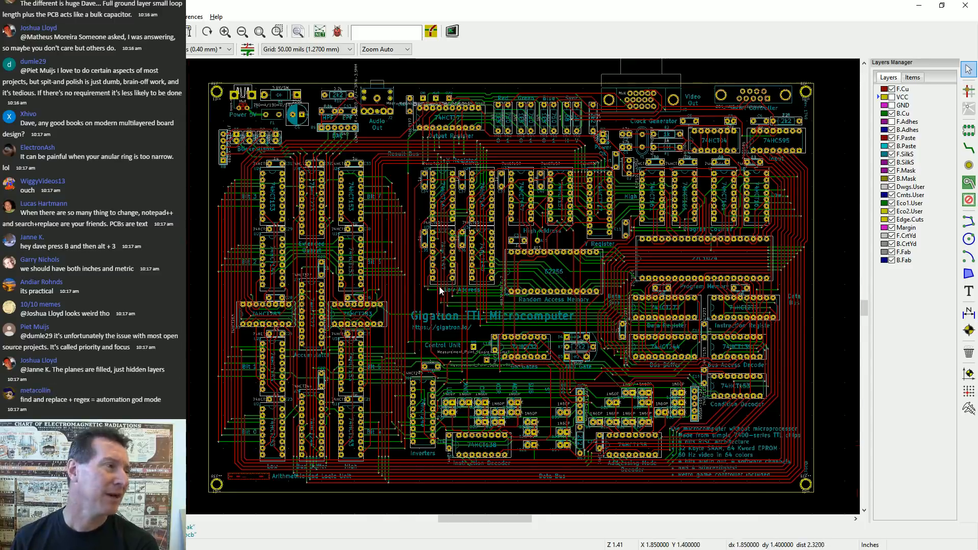
Refill all the board's copper zones
scroll(337, 126, "up", 1)
scroll(509, 300, "up", 10)
key("b")
key("alt+3")
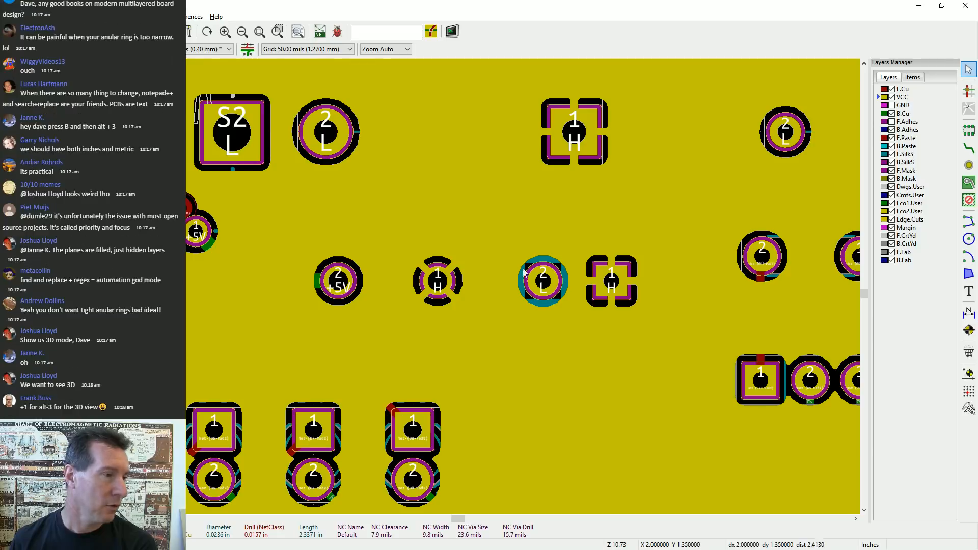
Examine the thermal relief spokes around the square and round pads on the VCC plane, and review the whole filled plane
scroll(627, 265, "up", 10)
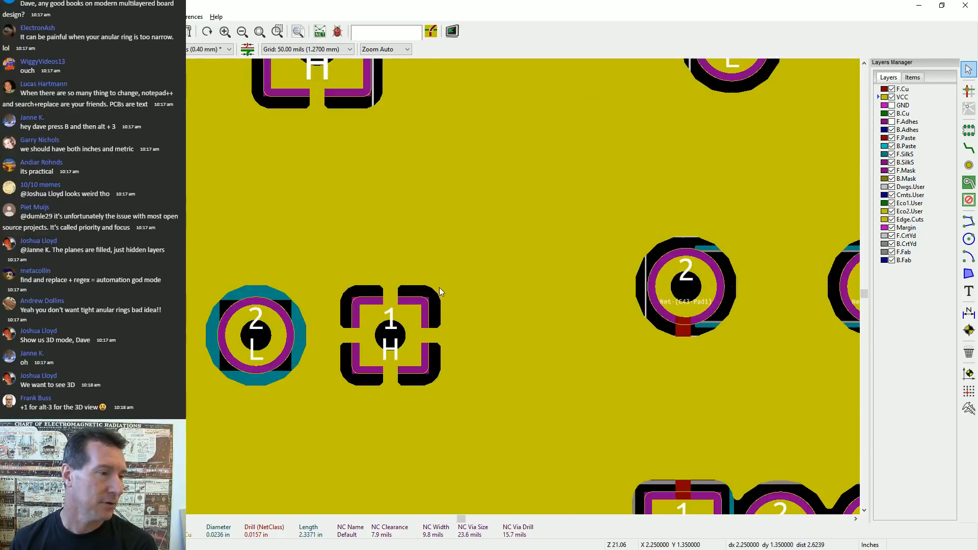
scroll(516, 266, "down", 2)
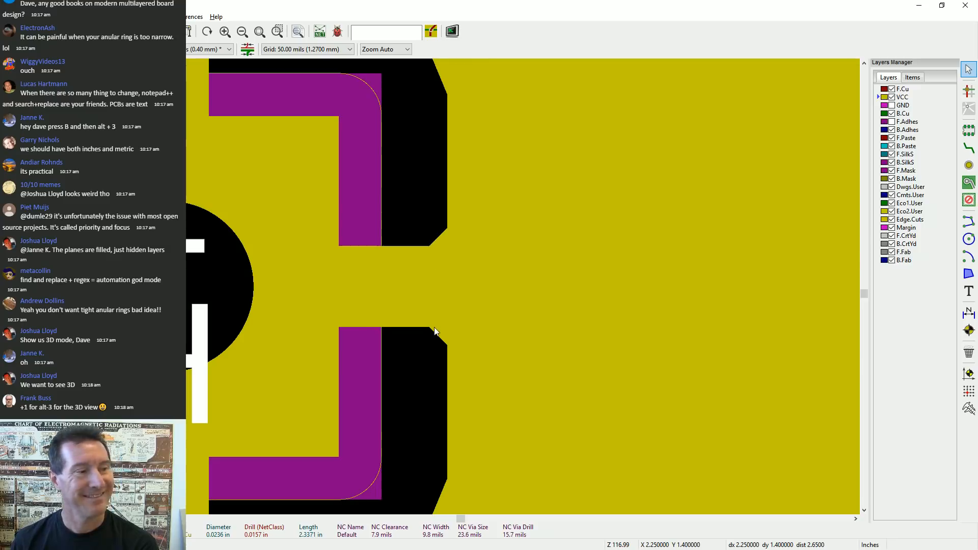
scroll(441, 306, "down", 5)
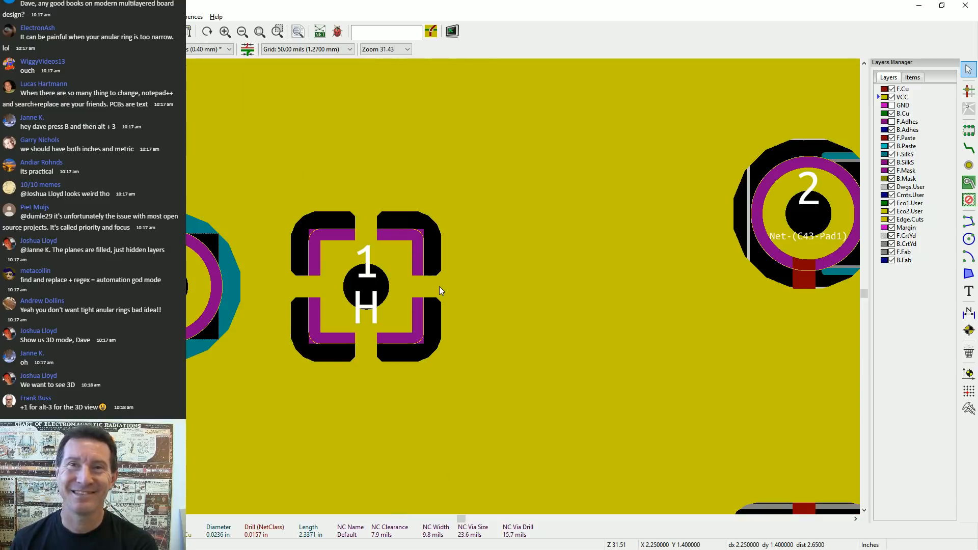
scroll(393, 276, "down", 3)
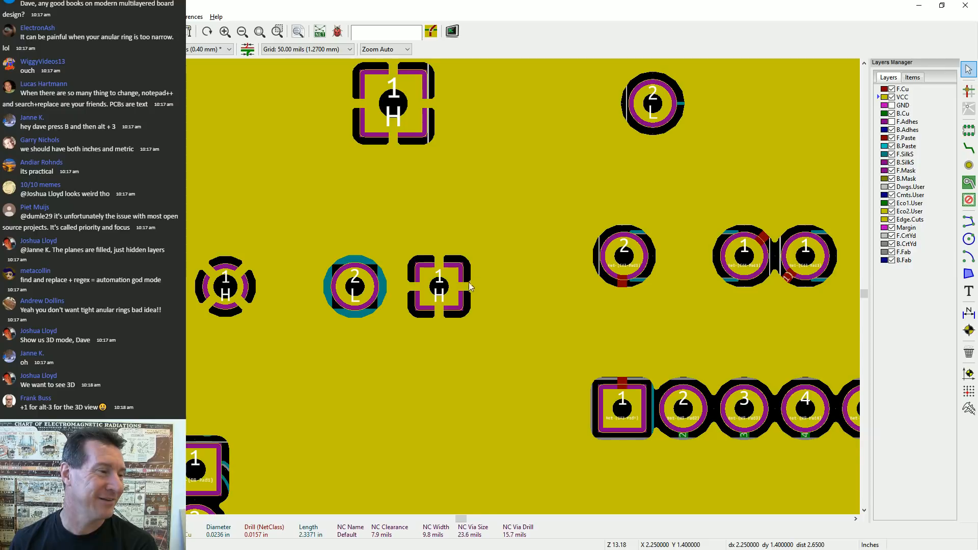
scroll(362, 239, "down", 1)
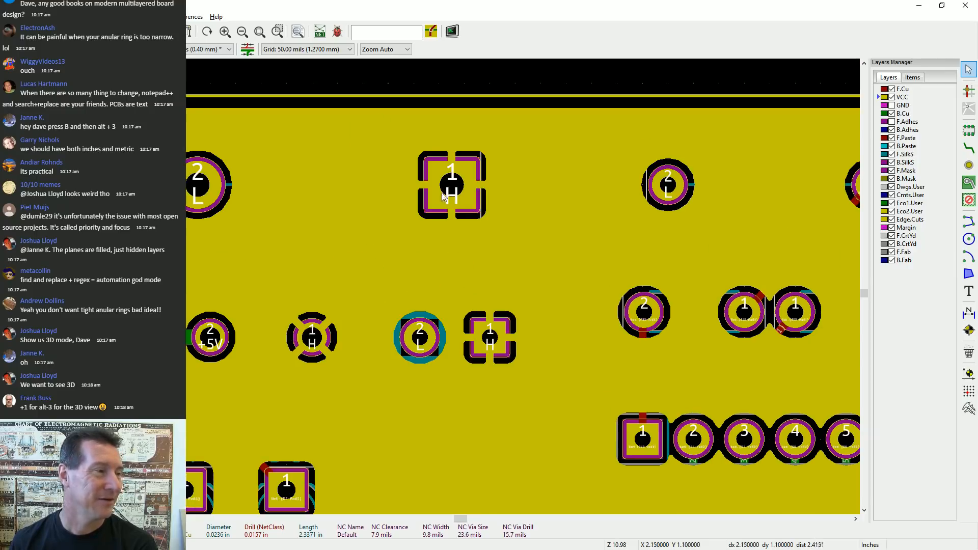
scroll(440, 287, "up", 4)
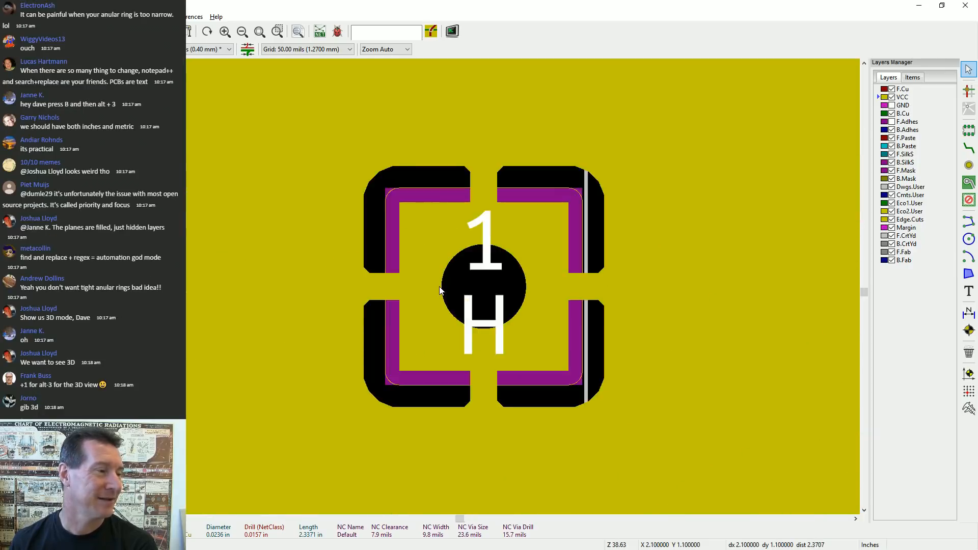
scroll(439, 286, "down", 4)
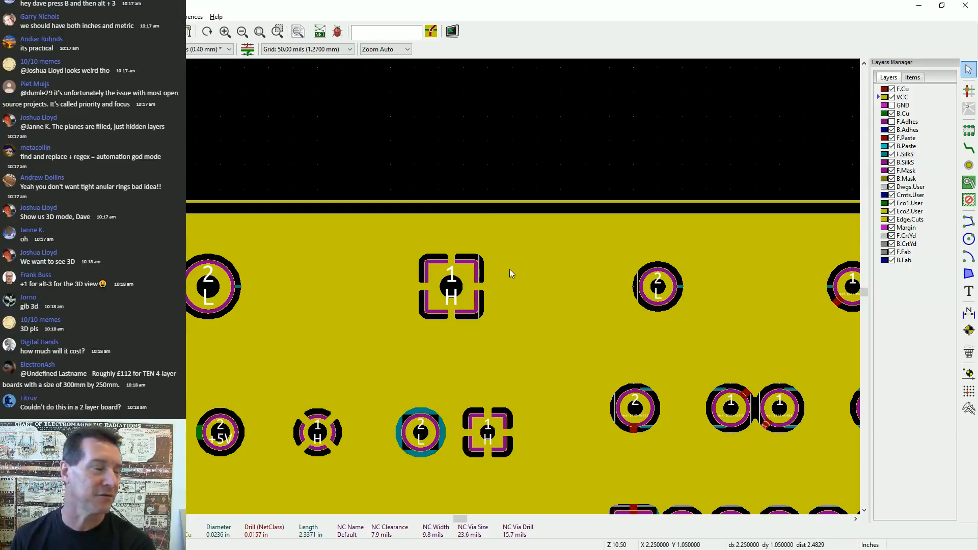
scroll(441, 289, "down", 8)
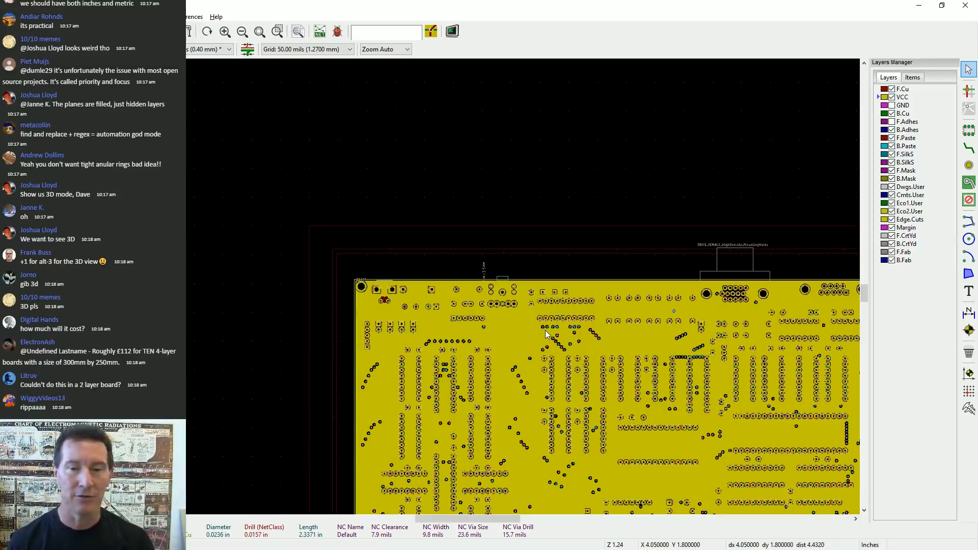
middle_click_drag(479, 426, 399, 244)
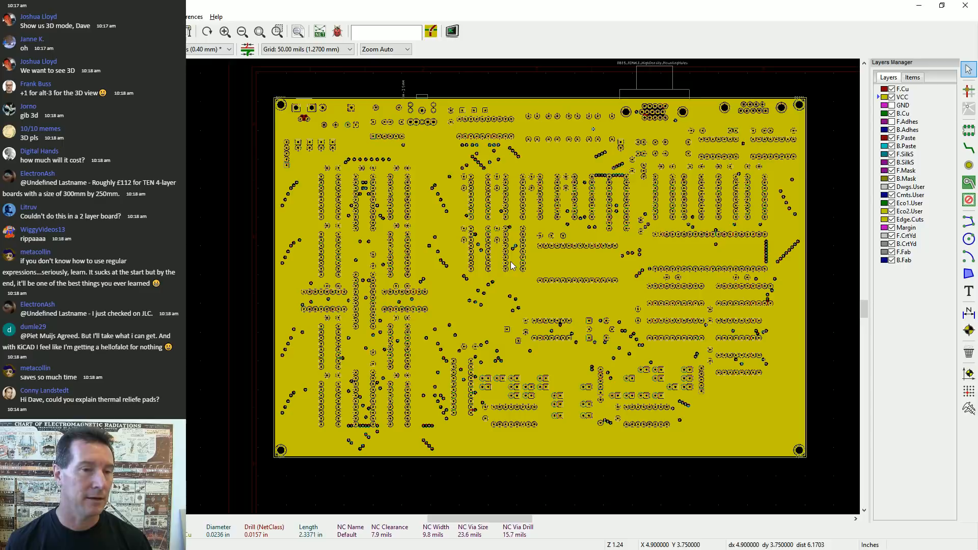
Open the board in the 3D Viewer and enlarge its window over the layout area
key("alt+3")
left_click_drag(671, 110, 349, 74)
left_click_drag(443, 261, 831, 507)
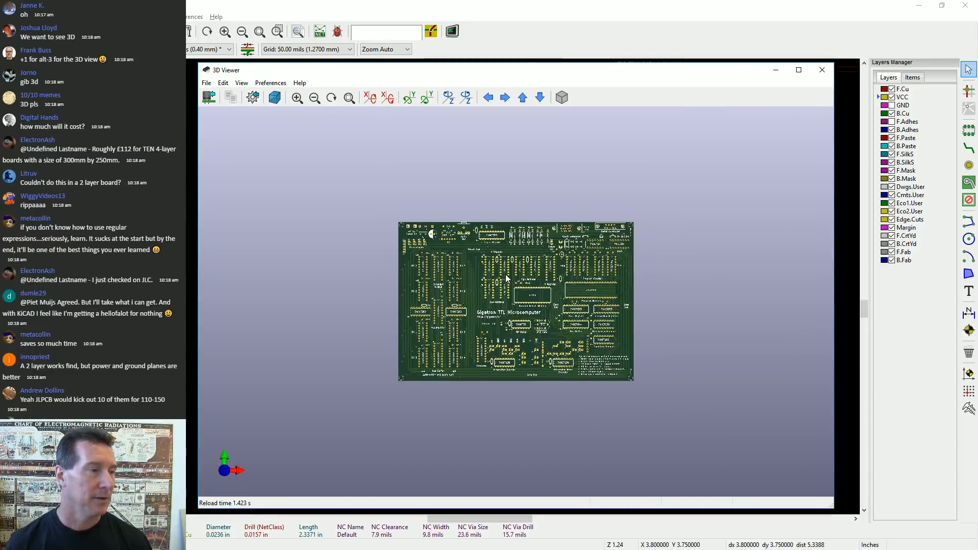
Examine the 3D pads, holes and silkscreen at U36, the 62256 memory chip, and its surroundings
scroll(514, 285, "up", 5)
scroll(509, 287, "up", 5)
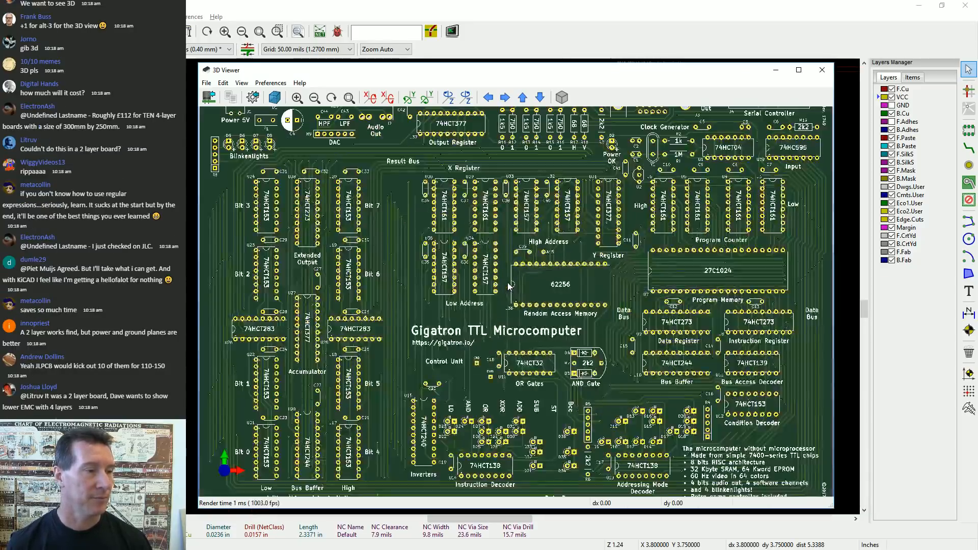
scroll(508, 284, "up", 8)
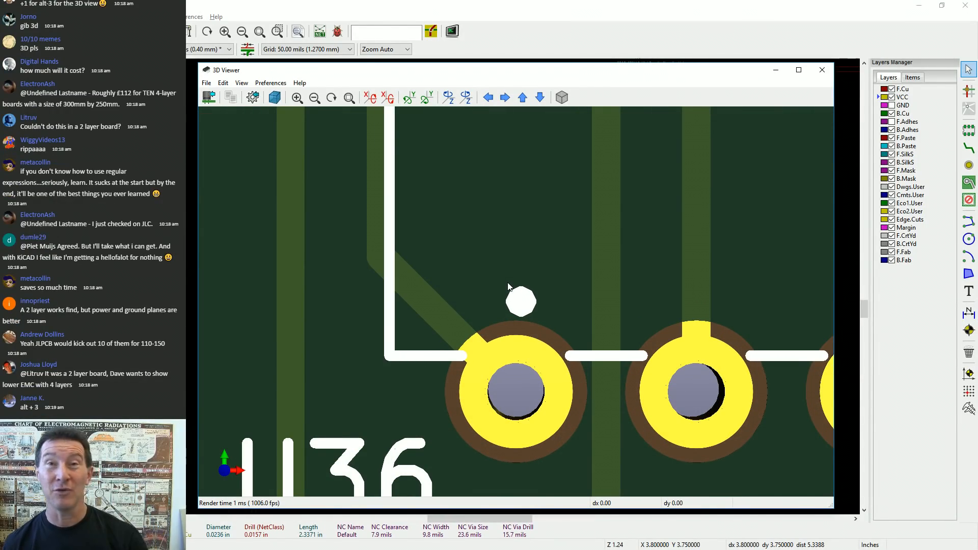
scroll(508, 287, "down", 2)
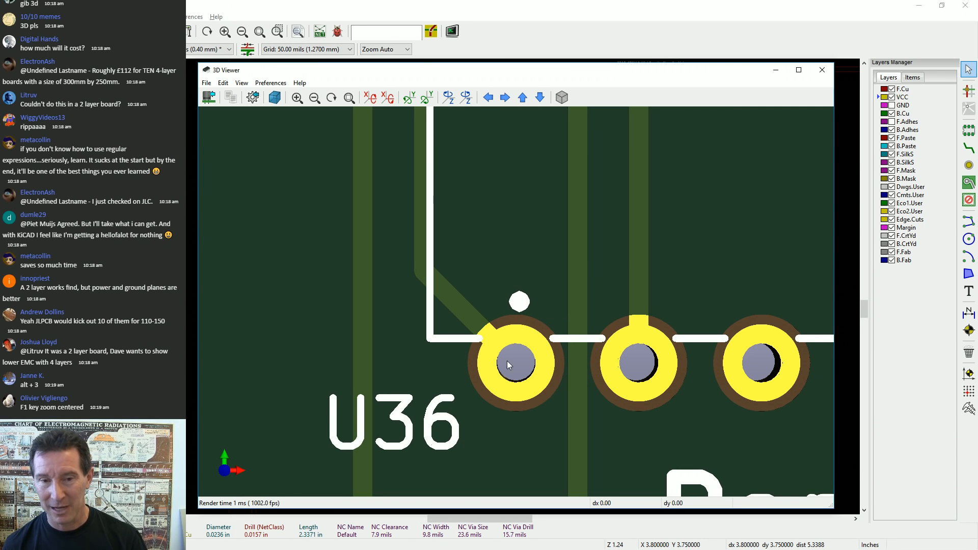
scroll(533, 319, "down", 3)
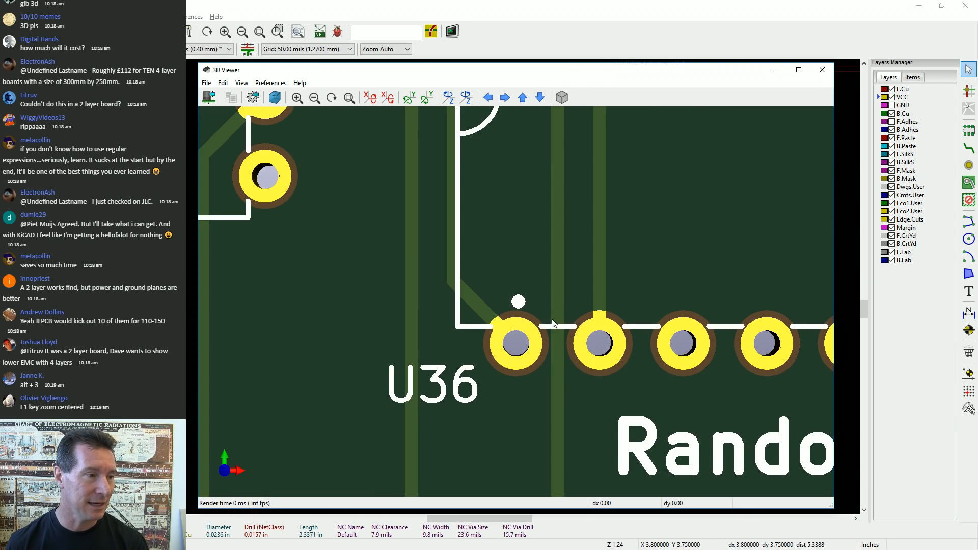
scroll(557, 320, "down", 5)
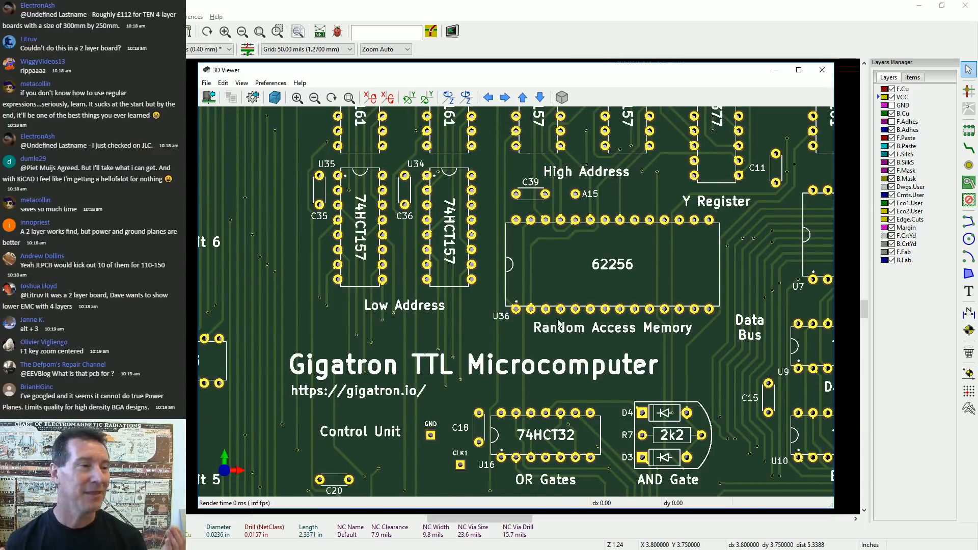
Inspect the Arithmetic and Logic Unit corner of the 3D board and tilt it to show the board edge
middle_click_drag(584, 403, 691, 287)
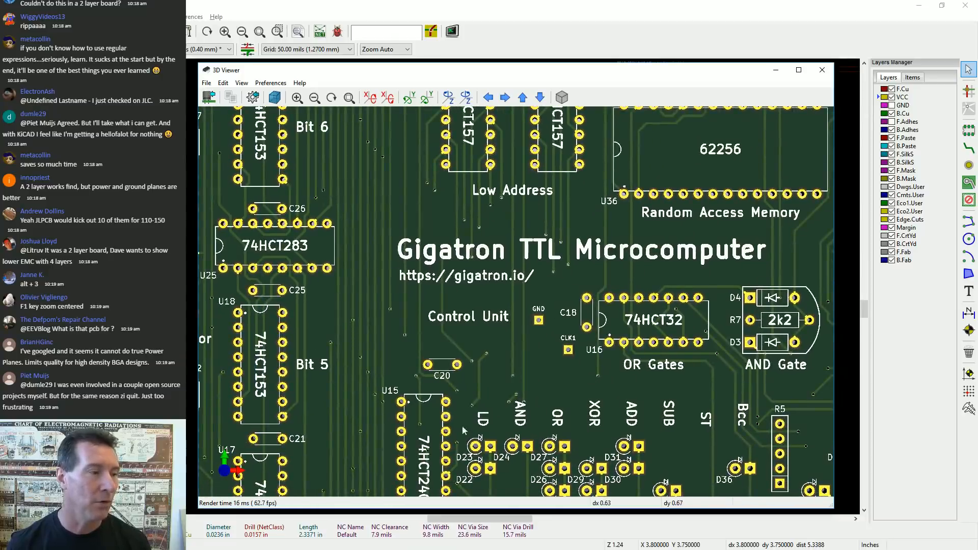
middle_click_drag(417, 440, 590, 284)
middle_click_drag(400, 394, 593, 301)
middle_click_drag(456, 390, 456, 439)
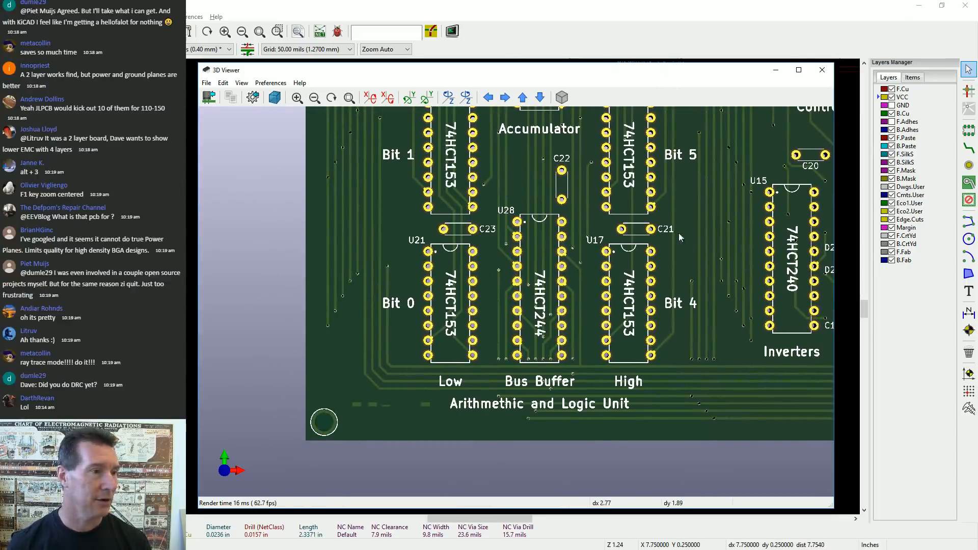
scroll(591, 275, "up", 2, "shift")
scroll(586, 270, "down", 3, "shift")
scroll(586, 271, "up", 2)
middle_click_drag(586, 271, 618, 292)
left_click_drag(619, 287, 661, 297)
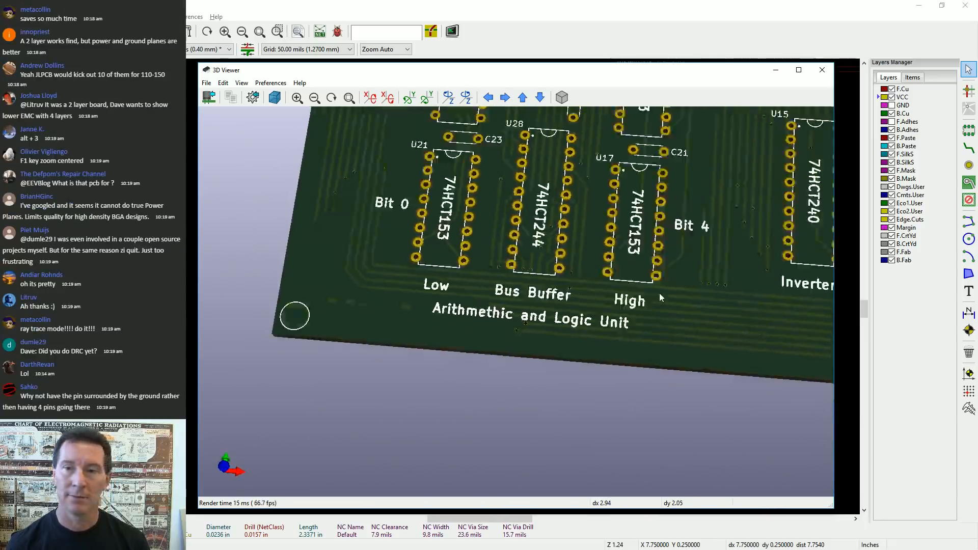
Rotate the whole 3D board to view its component side at an angle and then its underside
scroll(661, 297, "down", 12)
left_click_drag(646, 216, 581, 149)
scroll(623, 235, "up", 6)
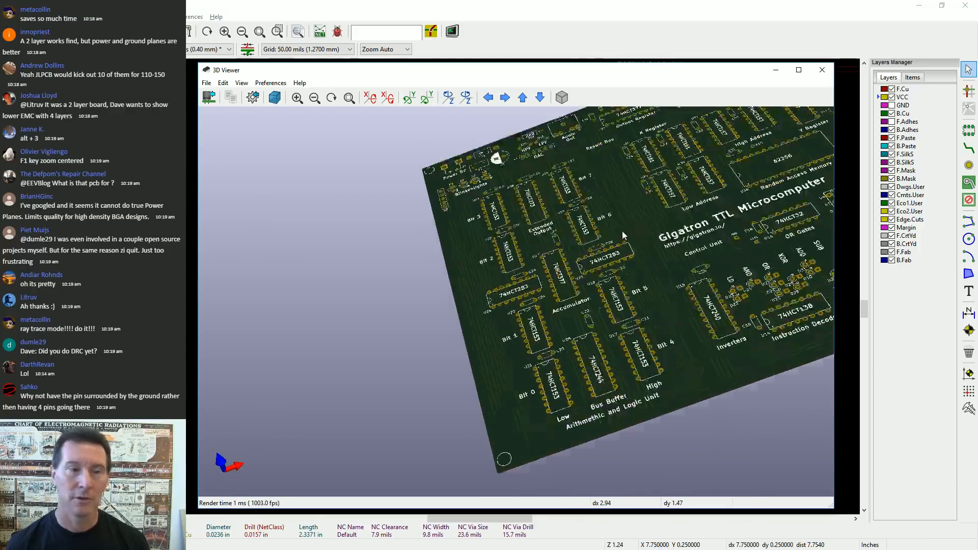
left_click_drag(624, 236, 684, 98)
left_click_drag(712, 314, 652, 210)
scroll(651, 210, "down", 5)
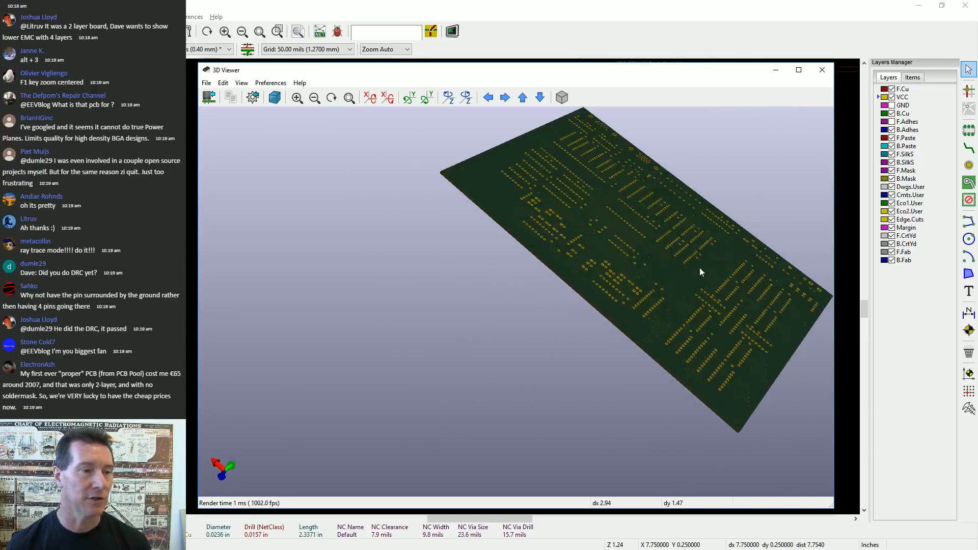
Inspect the square and round pads on the 3D board's underside, recheck the component side, and close the 3D Viewer
scroll(713, 261, "up", 4)
left_click_drag(719, 227, 659, 255)
scroll(679, 243, "up", 3)
scroll(739, 206, "up", 1)
middle_click_drag(742, 217, 231, 490)
scroll(483, 320, "down", 1)
scroll(523, 285, "up", 3)
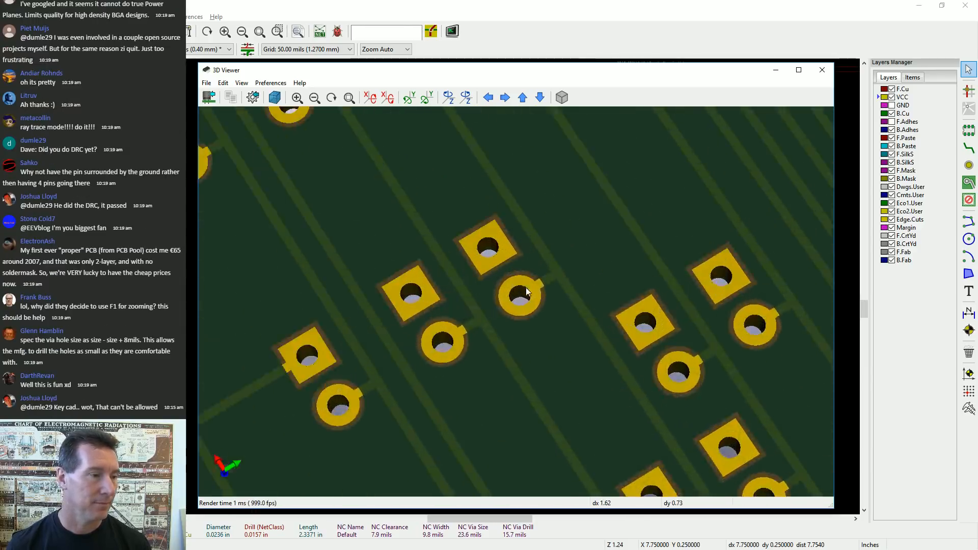
scroll(525, 293, "up", 5)
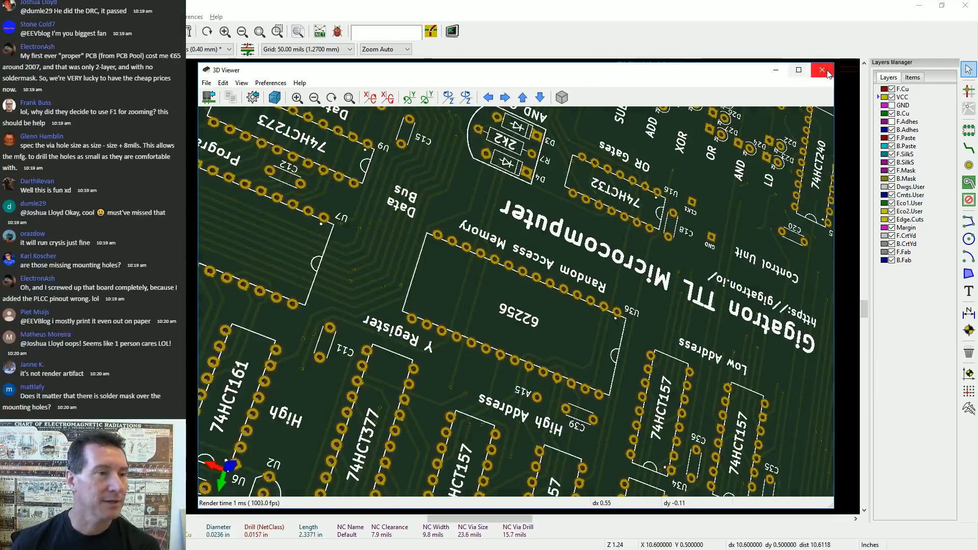
left_click(822, 70)
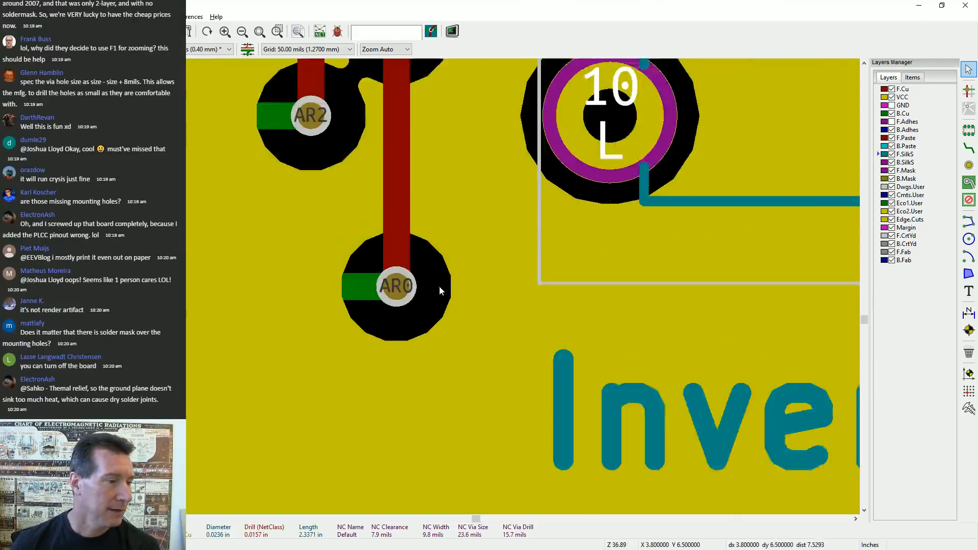
Add the F.SilkS text "DaveCAD 4 Layer" below the "Retro game controller included" line at X 8.75, Y 7.05
scroll(439, 286, "down", 6)
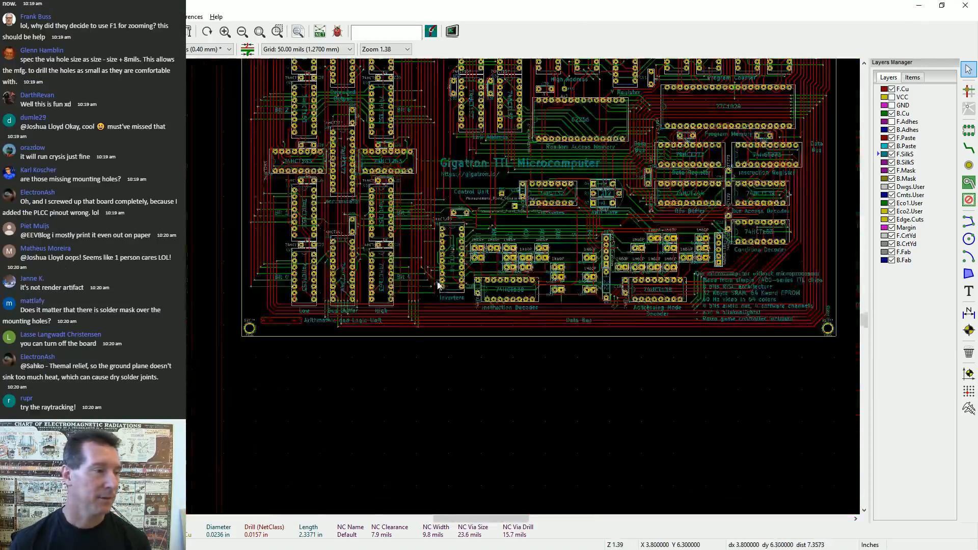
scroll(440, 289, "up", 2)
scroll(417, 262, "down", 3)
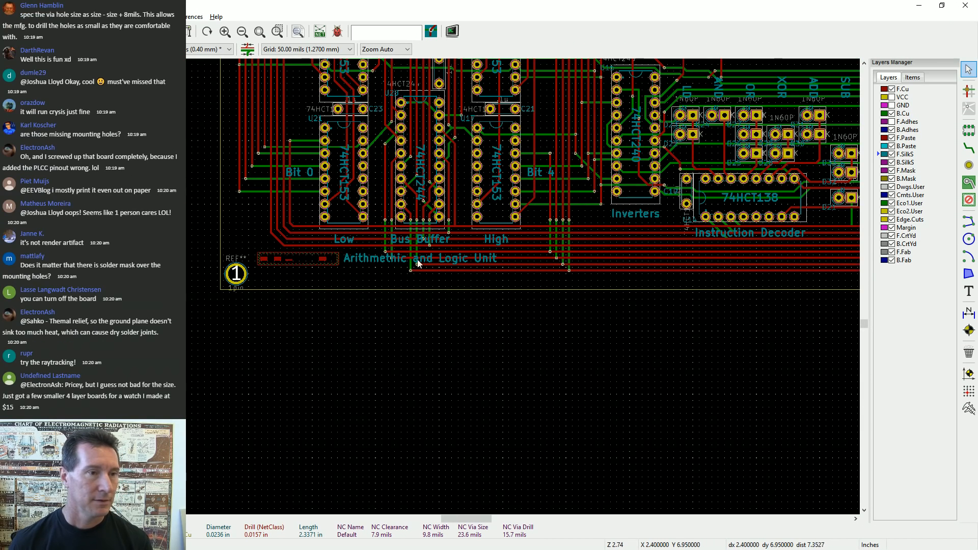
left_click(82, 17)
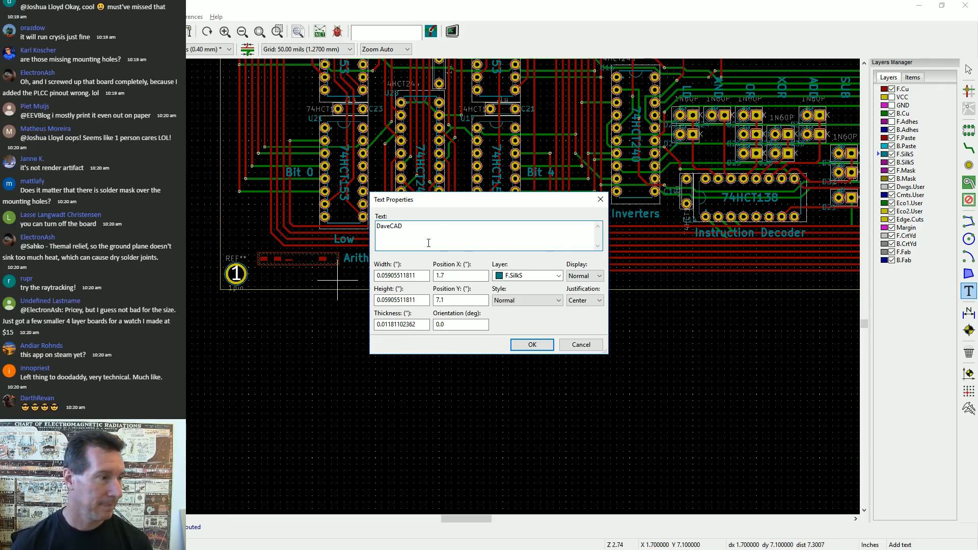
type("Layer")
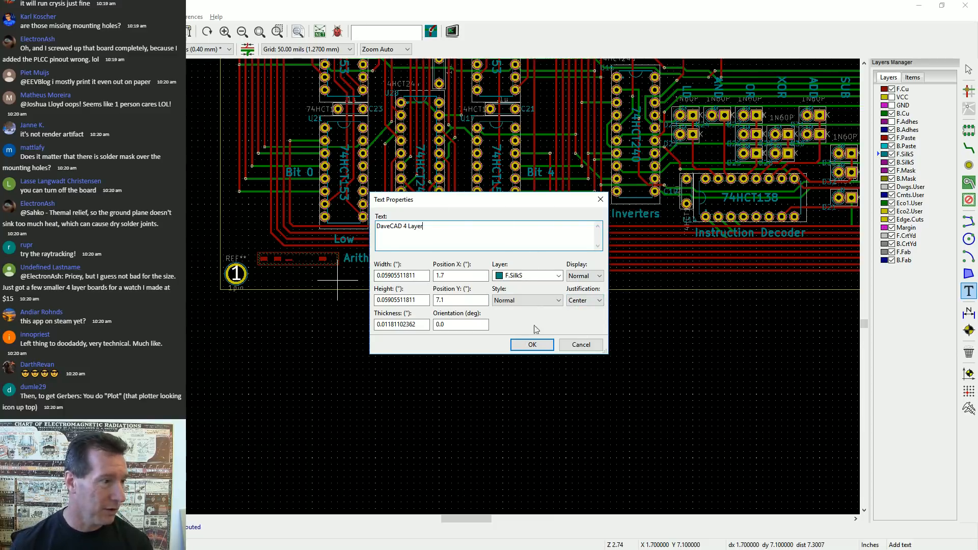
left_click(531, 345)
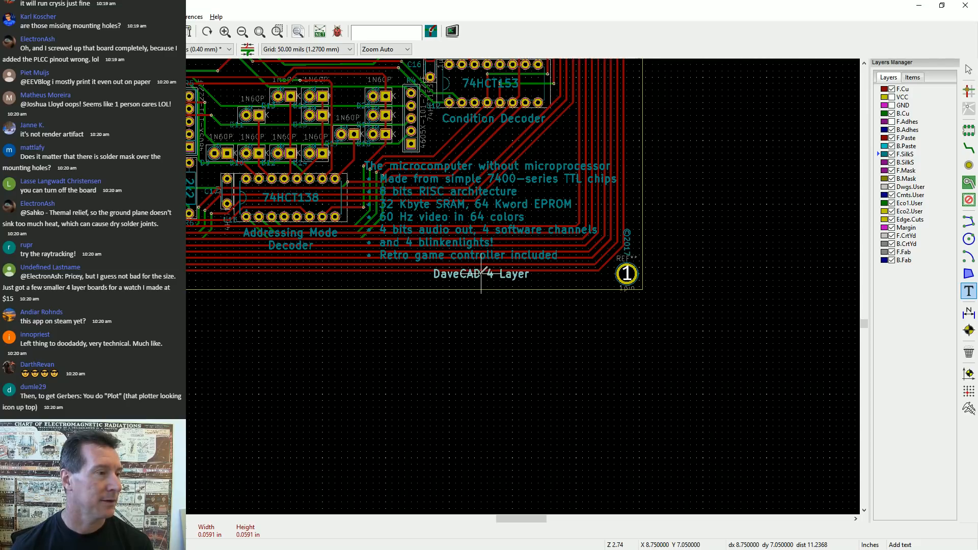
left_click(480, 273)
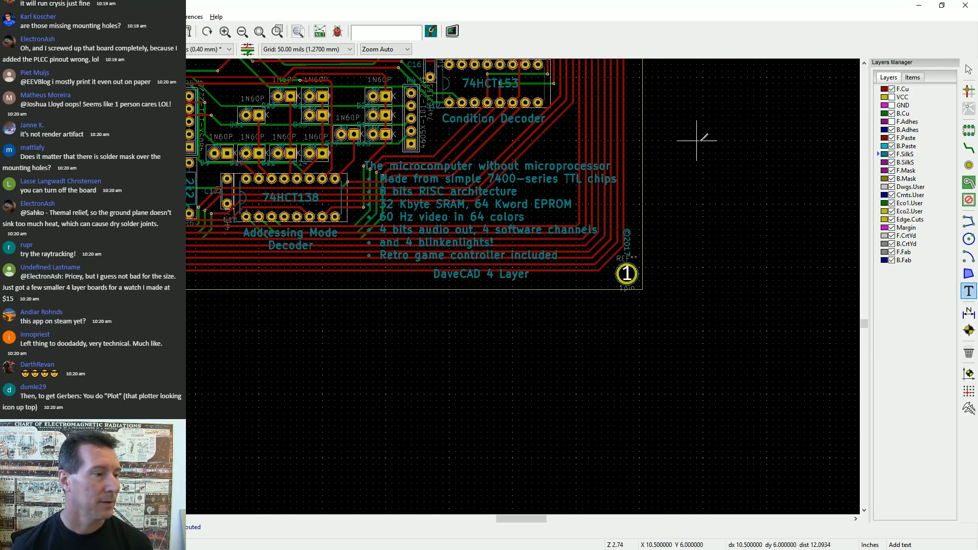
Look over the options in the DRC Control window for the board and close it without running the check
right_click(639, 165)
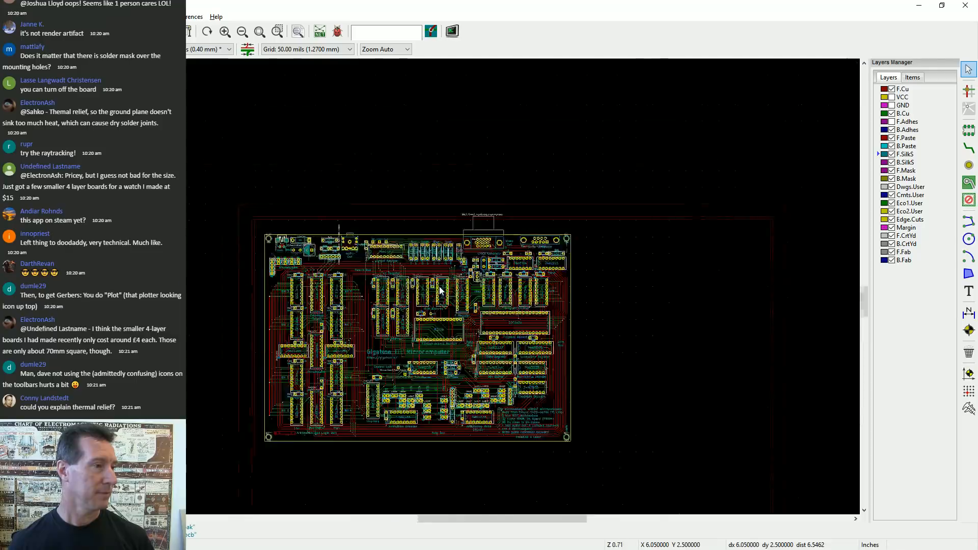
scroll(439, 291, "up", 4)
scroll(439, 293, "down", 2)
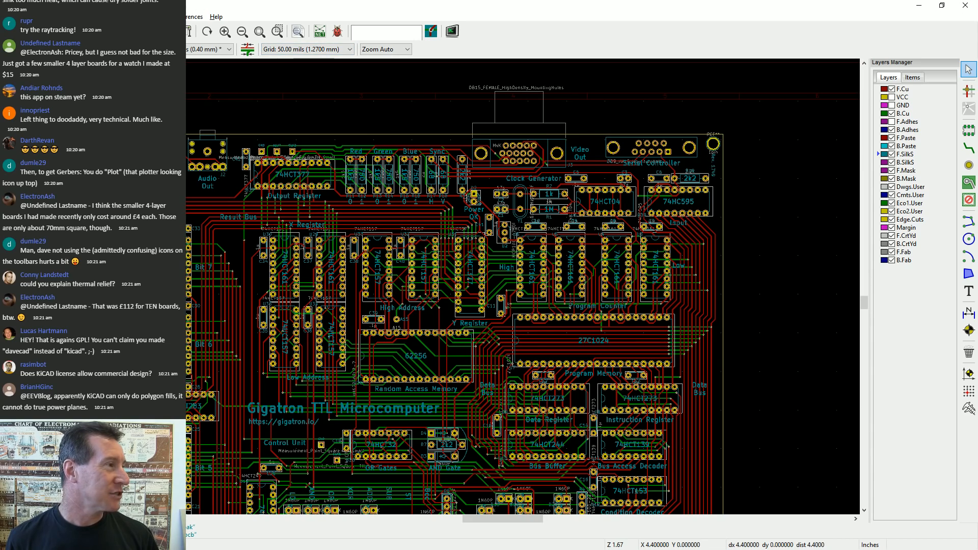
left_click(155, 17)
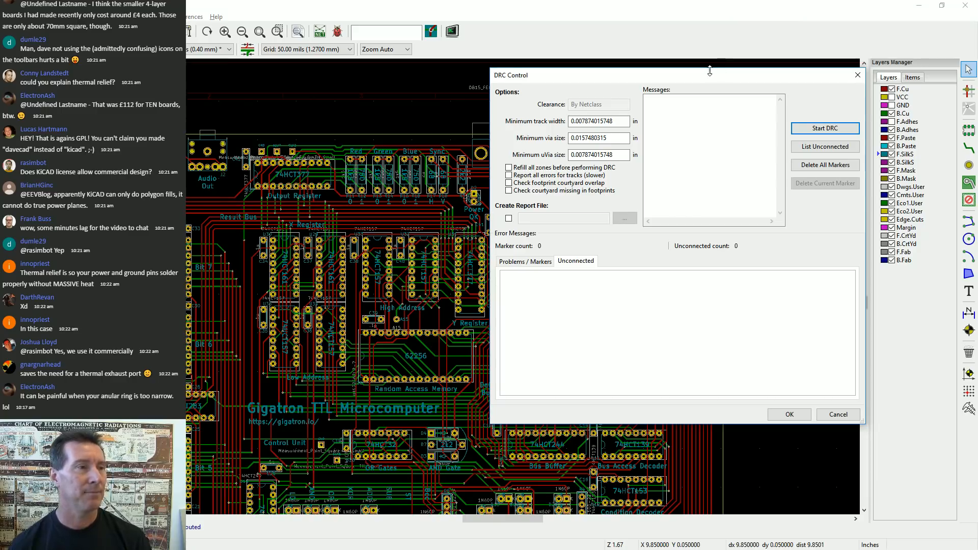
left_click_drag(712, 74, 689, 80)
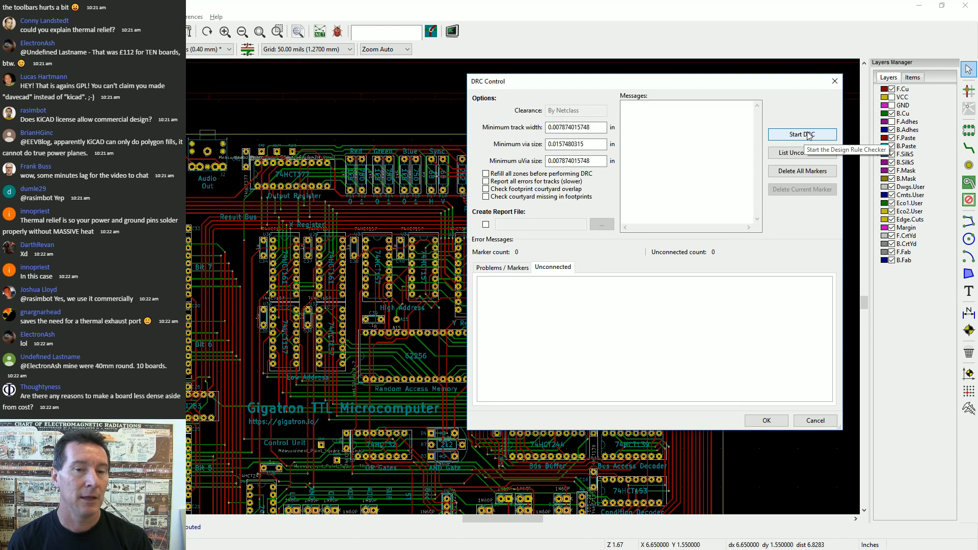
left_click(835, 81)
scroll(253, 100, "up", 10)
left_click(45, 16)
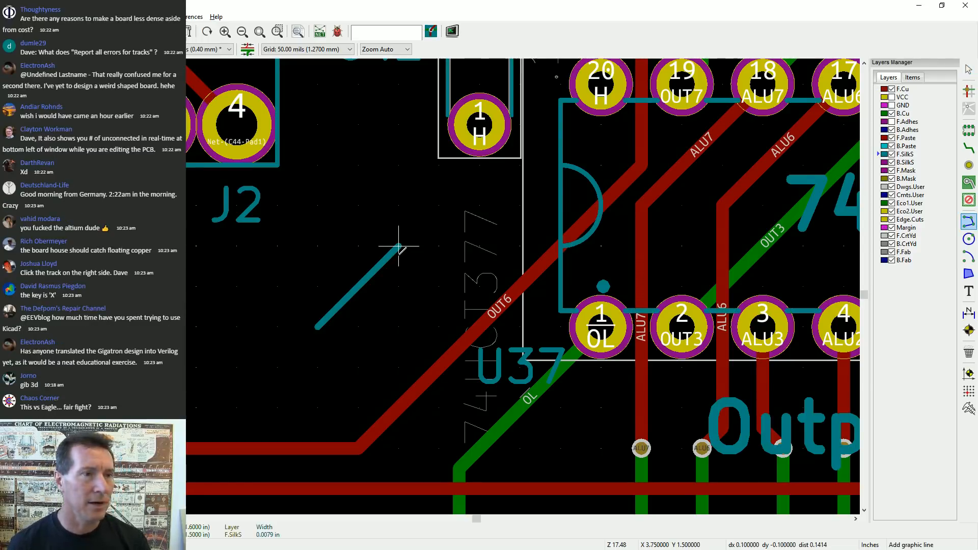
key("Escape")
key("Escape")
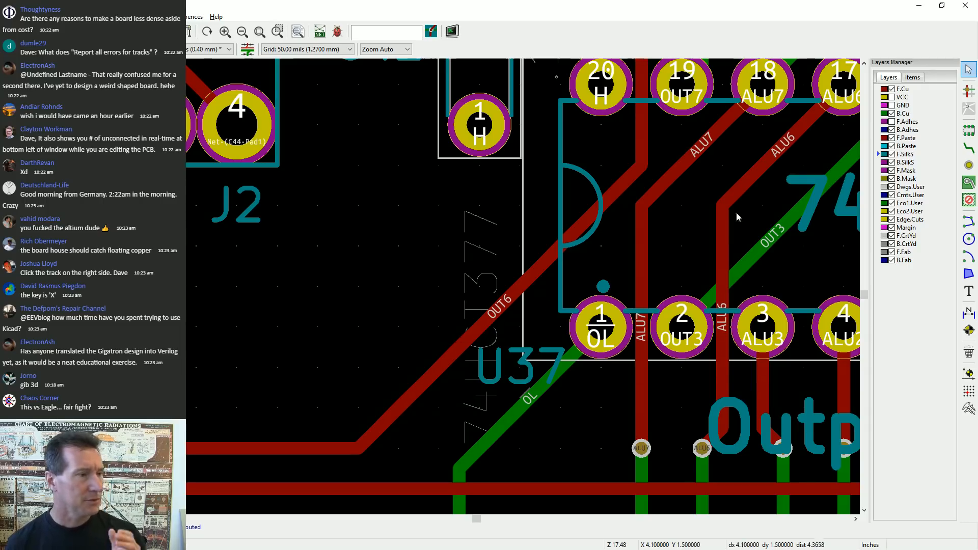
Draw a graphic line from X 3.7, Y 1.6 to X 3.8, Y 1.45 between J2 and U37 and delete it
left_click(913, 90)
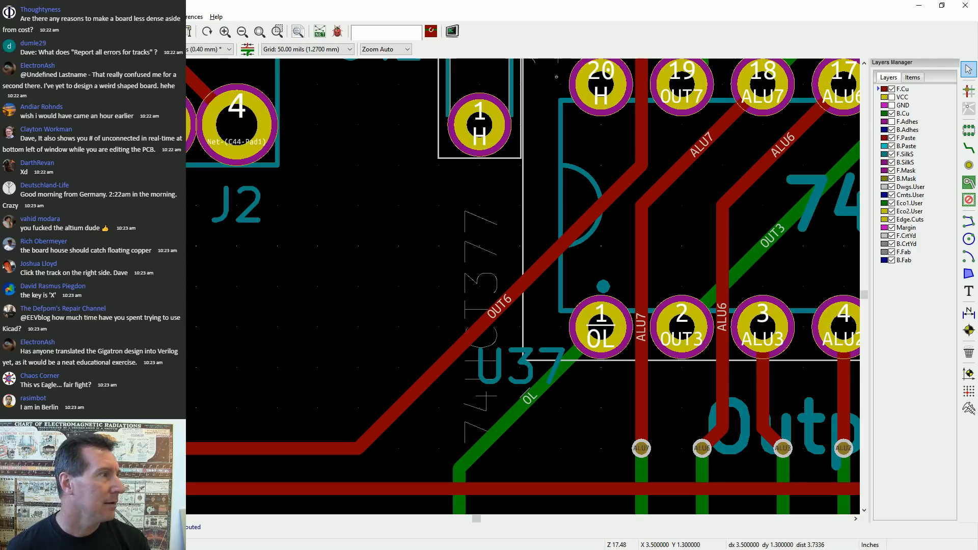
left_click(86, 17)
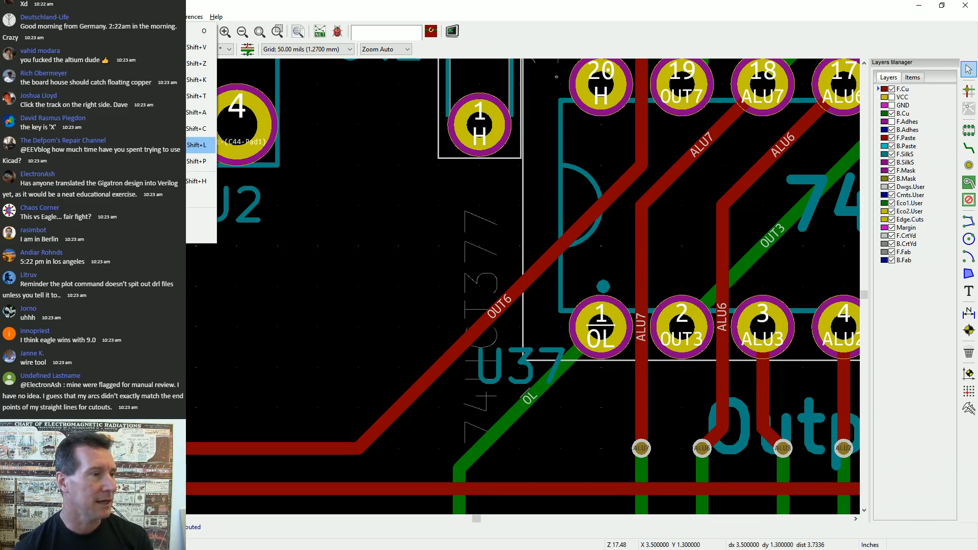
left_click(197, 144)
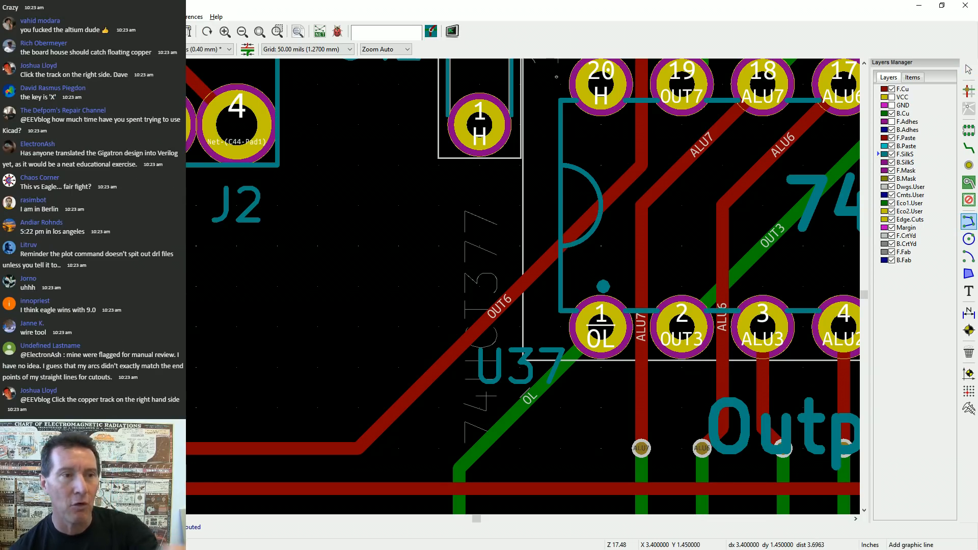
left_click(358, 327)
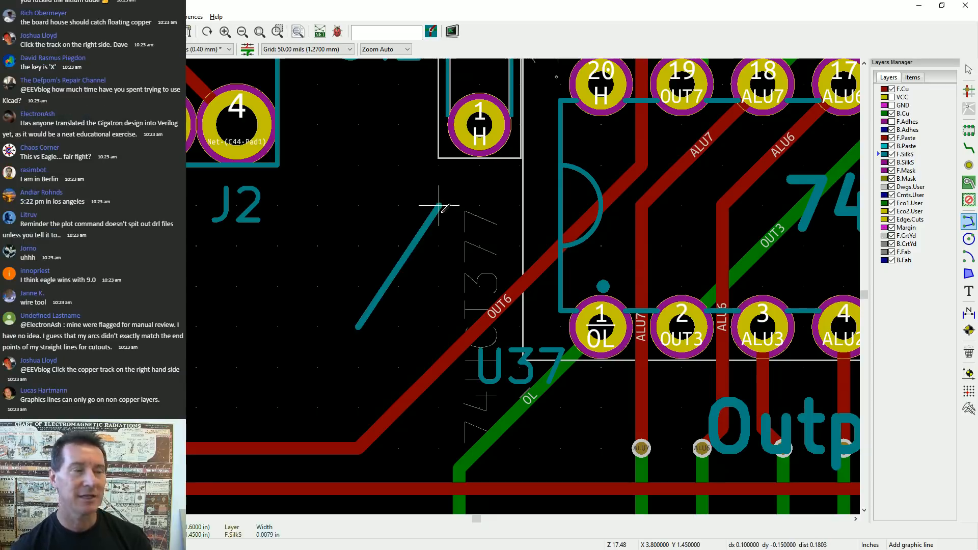
left_click(440, 205)
key("Escape")
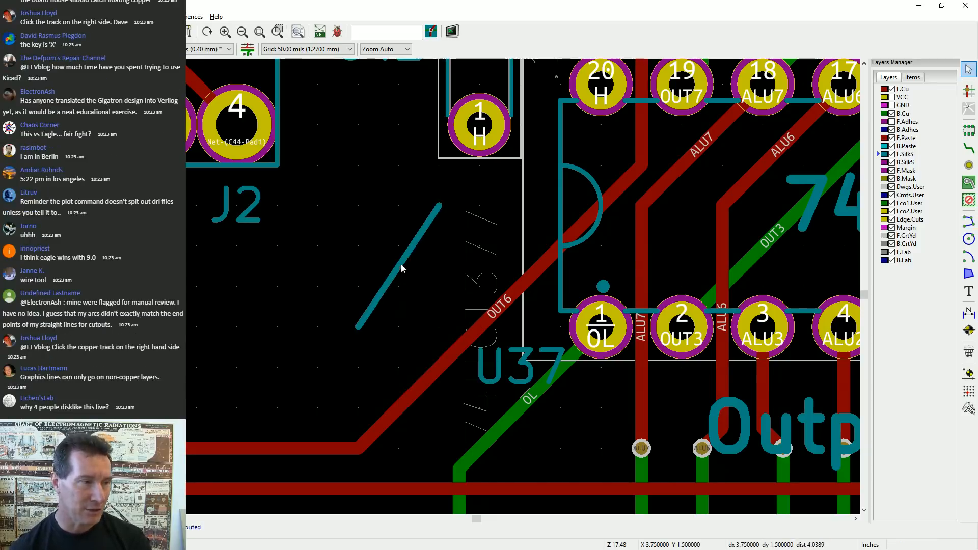
key("Delete")
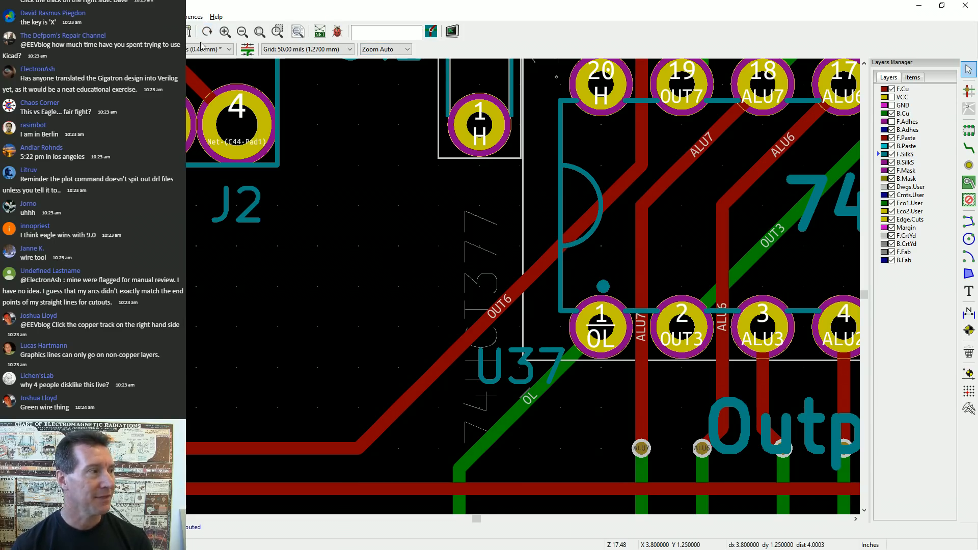
left_click(82, 17)
mouse_move(105, 17)
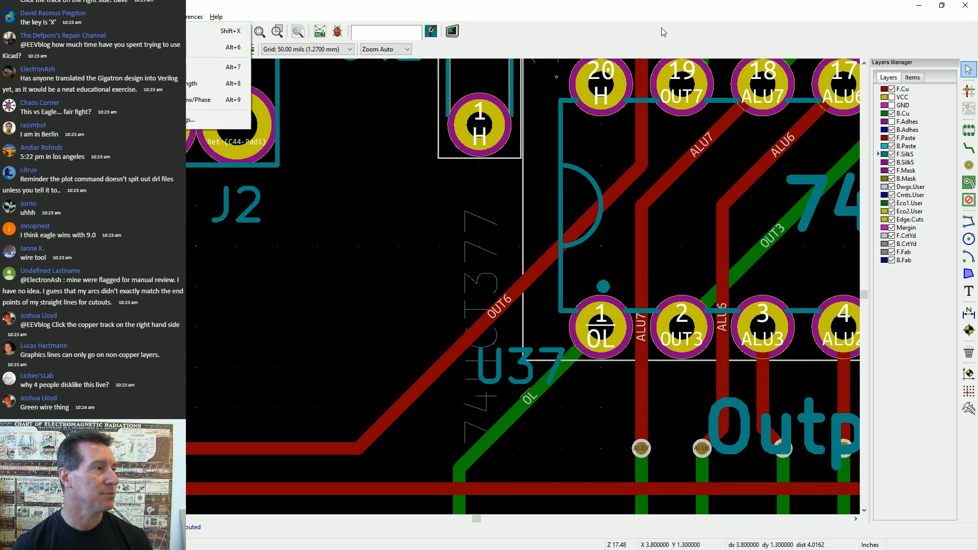
left_click(661, 2)
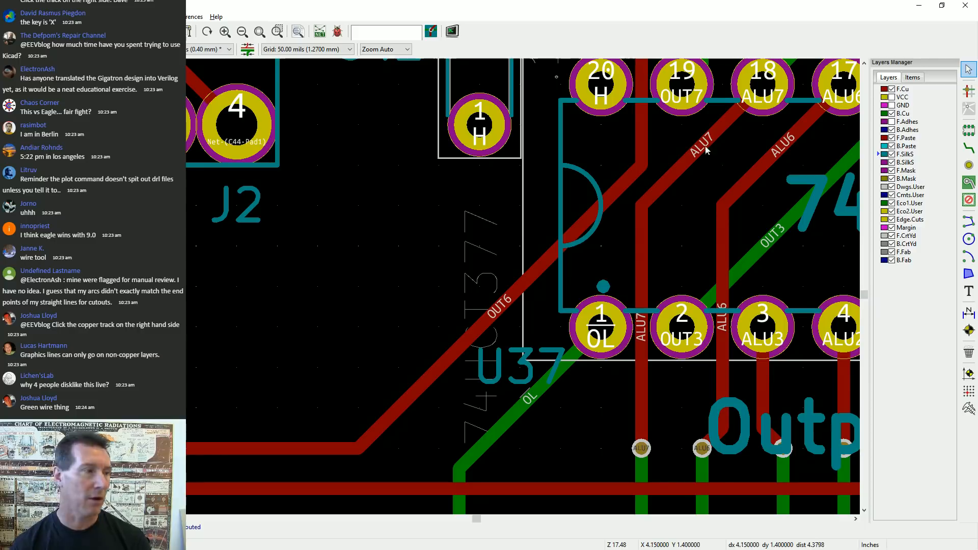
Compare the tracks around the Output Register in outline and filled display, ending in filled display
key("k")
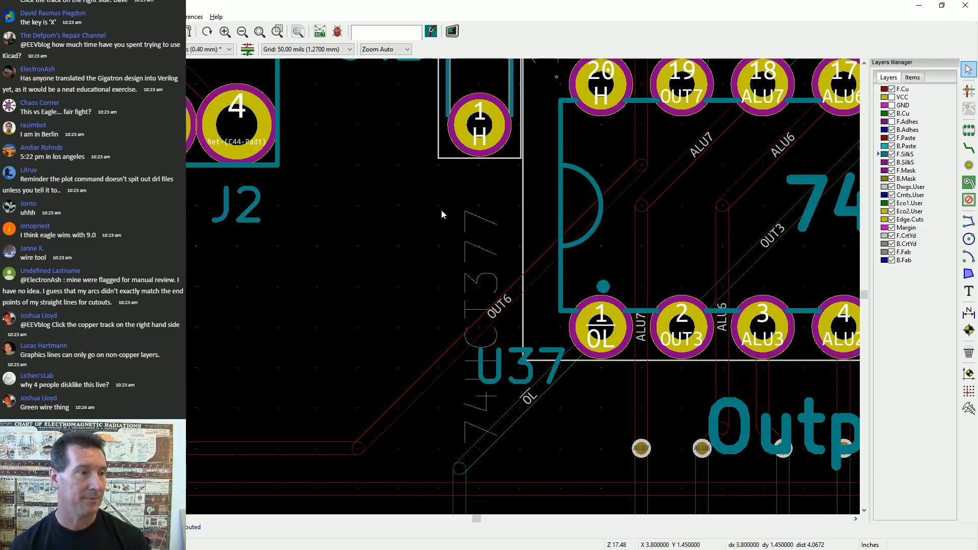
key("k")
key("k")
key("k")
key("k")
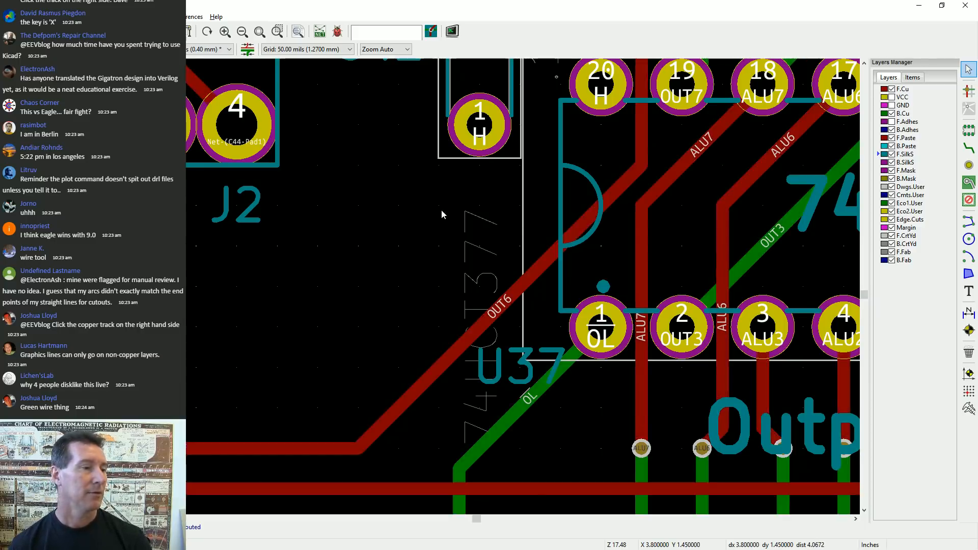
key("k")
key("k")
scroll(442, 215, "down", 5)
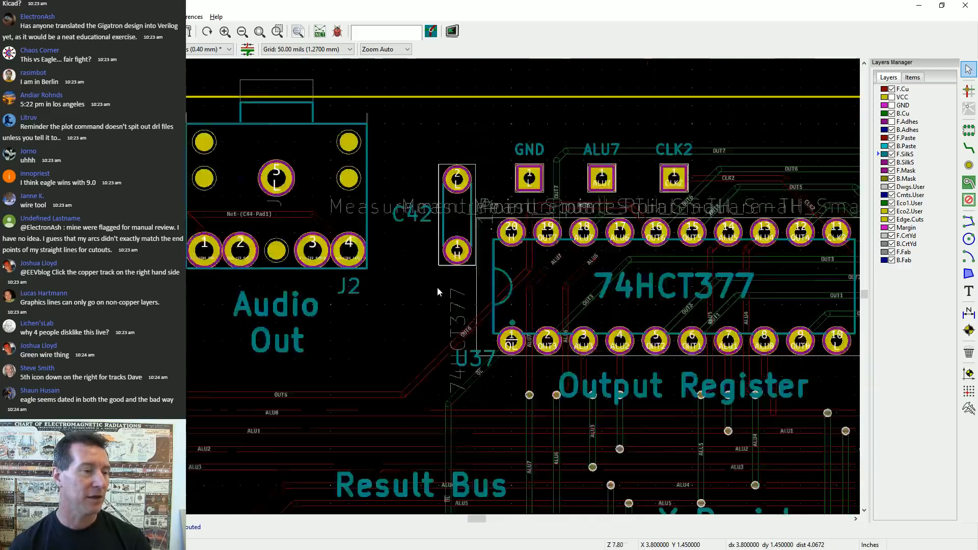
key("k")
key("k")
key("k")
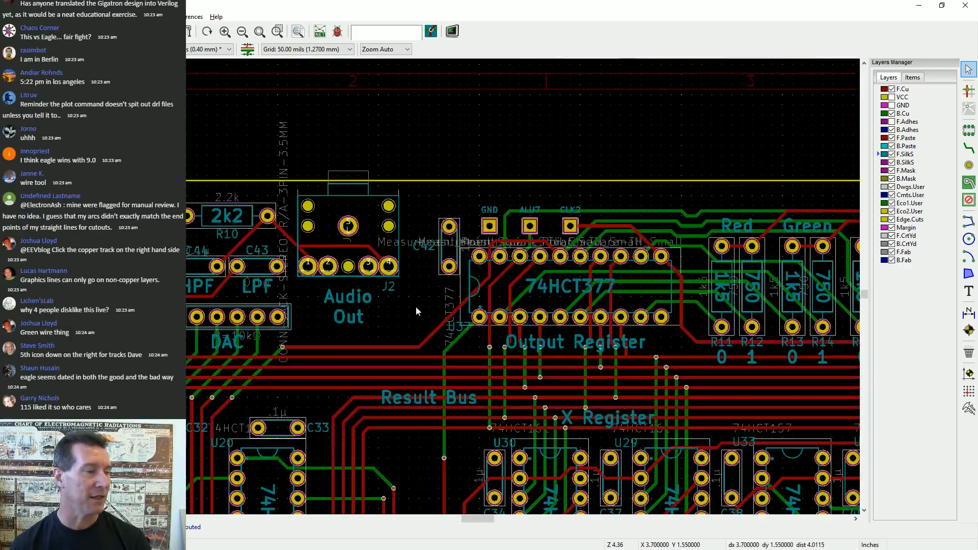
key("k")
key("k")
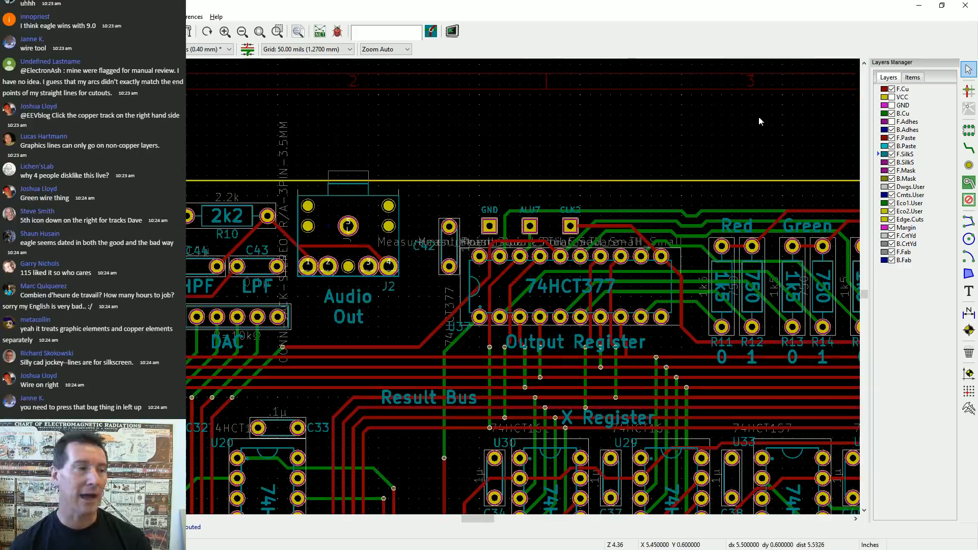
Route a short diagonal F.Cu track from X 3.6, Y 1.6 to X 3.7, Y 1.5 in the empty area below J2
scroll(398, 313, "up", 5)
left_click(87, 17)
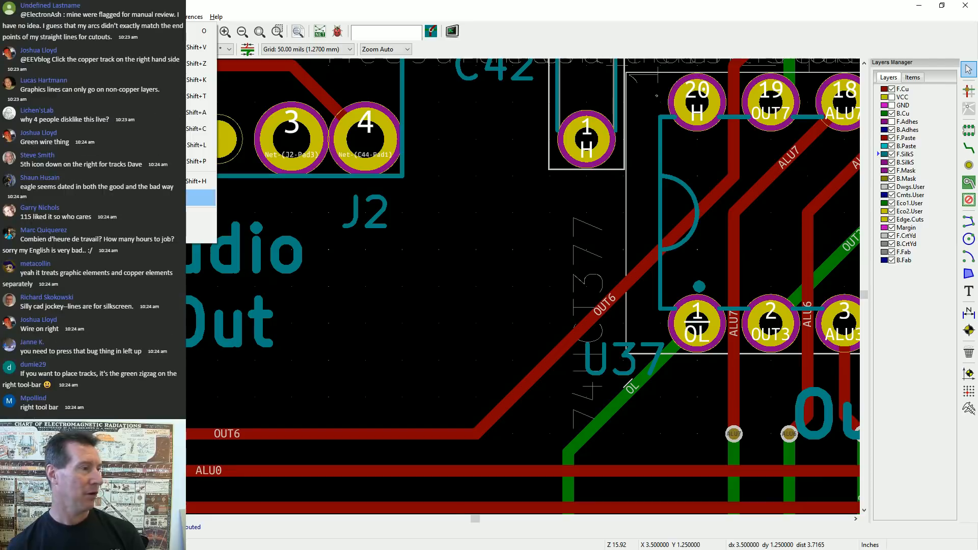
left_click(396, 294)
key("x")
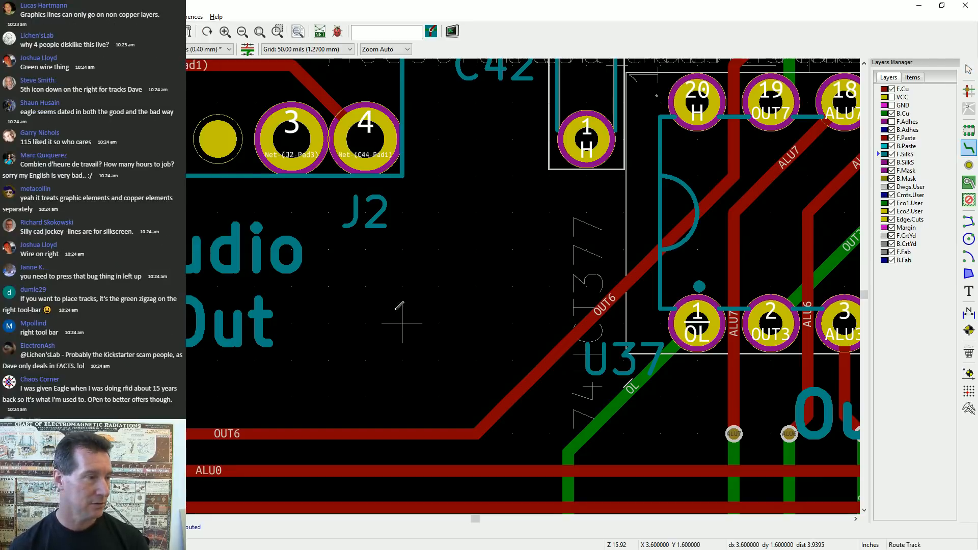
left_click(402, 322)
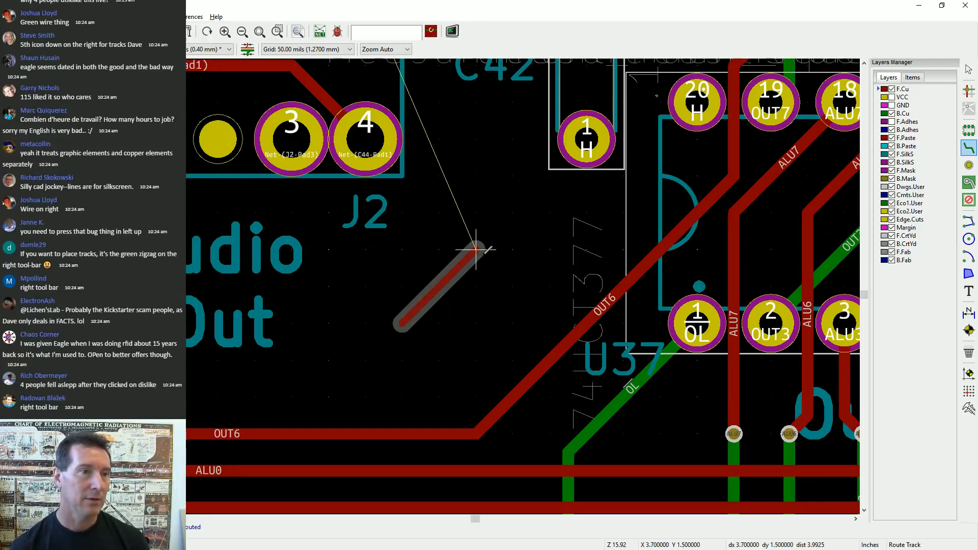
right_click(430, 257)
left_click(483, 303)
key("Escape")
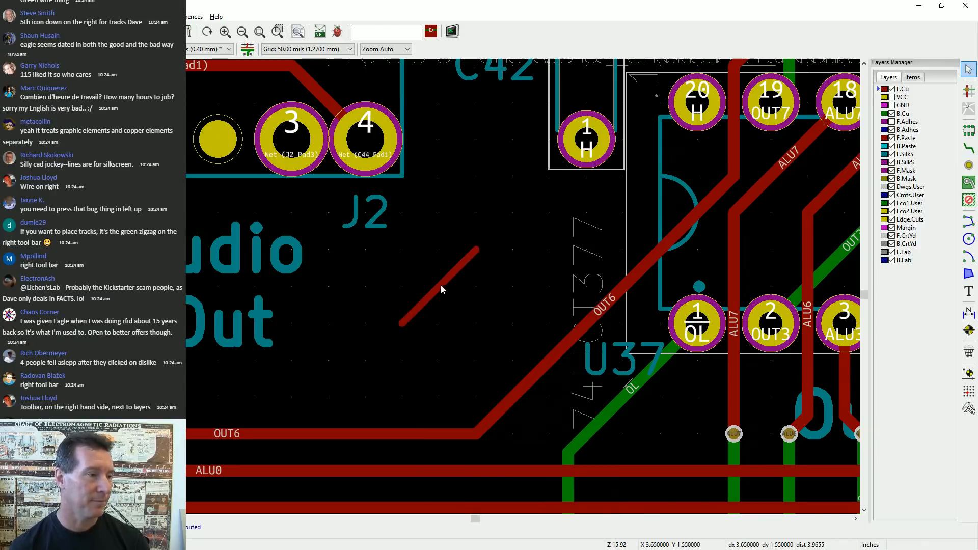
Assign the short diagonal track beside J2 to net H
double_click(441, 284)
left_click(426, 226)
key("h")
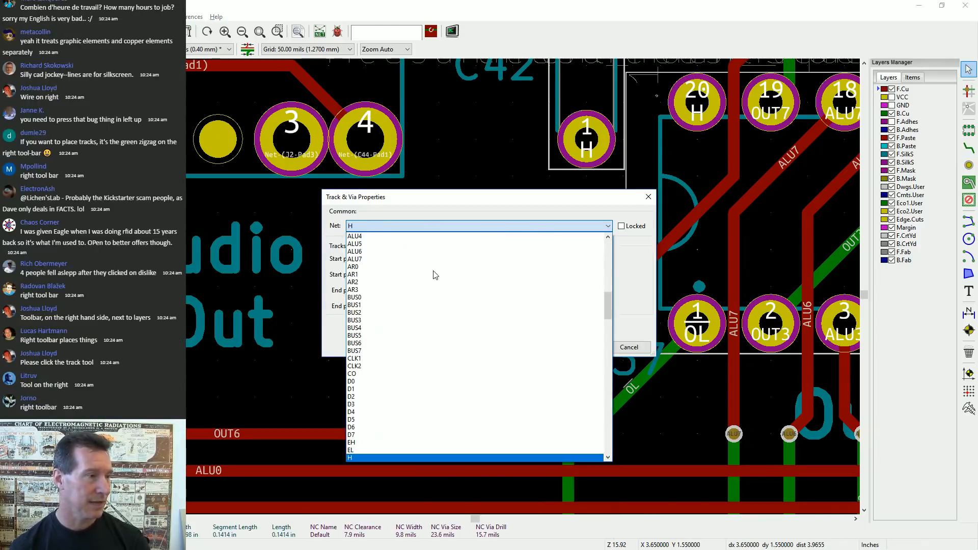
key("Return")
key("Return")
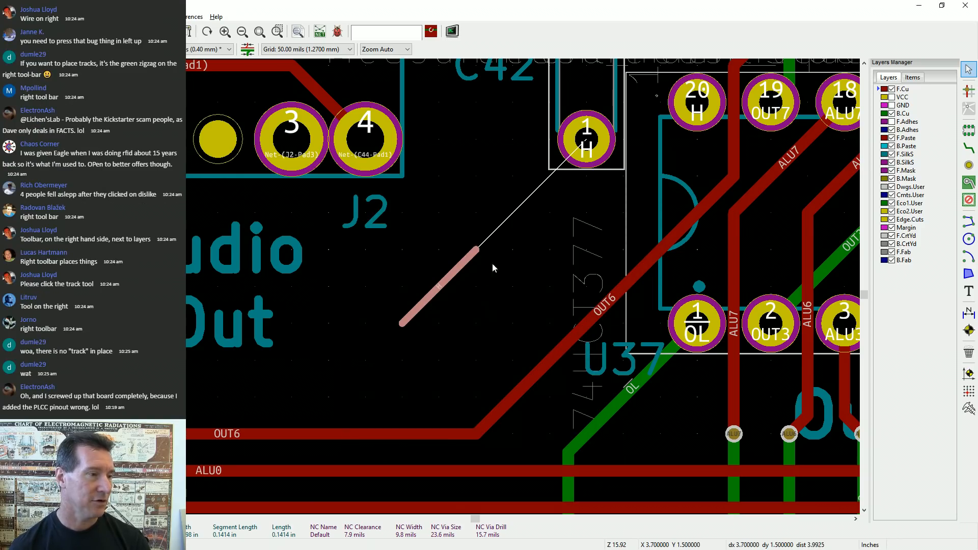
left_click(516, 242)
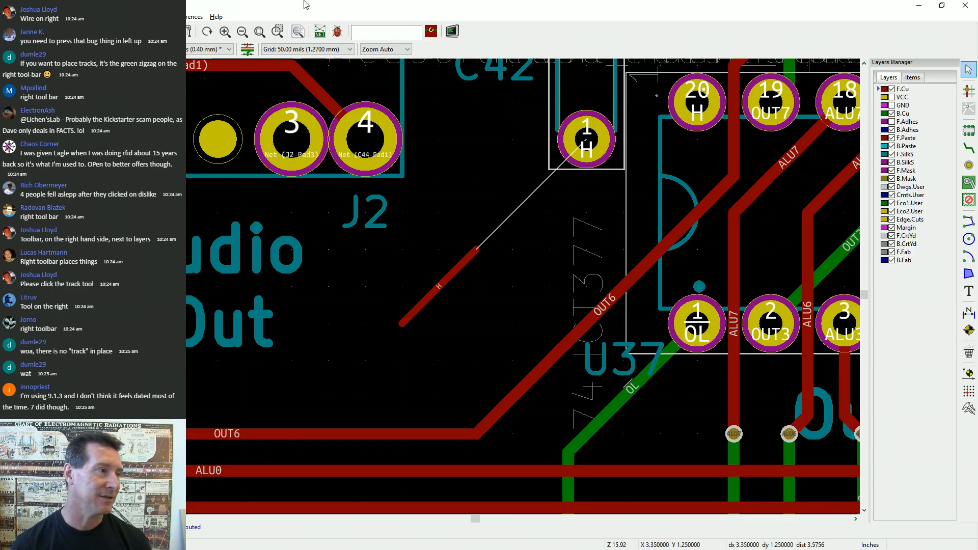
Run the design rule check, list the unconnected items, locate the listed entry on the board and close the check
left_click(337, 31)
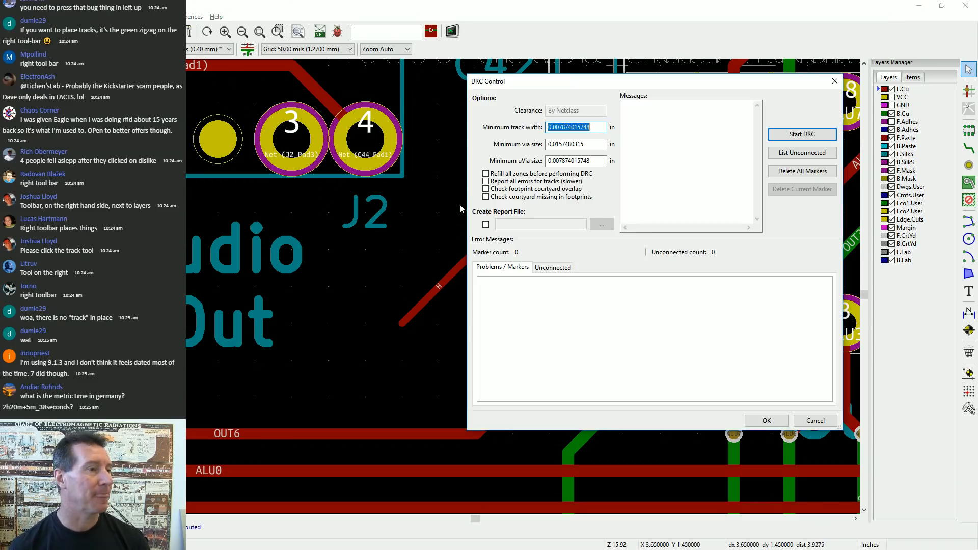
left_click(800, 135)
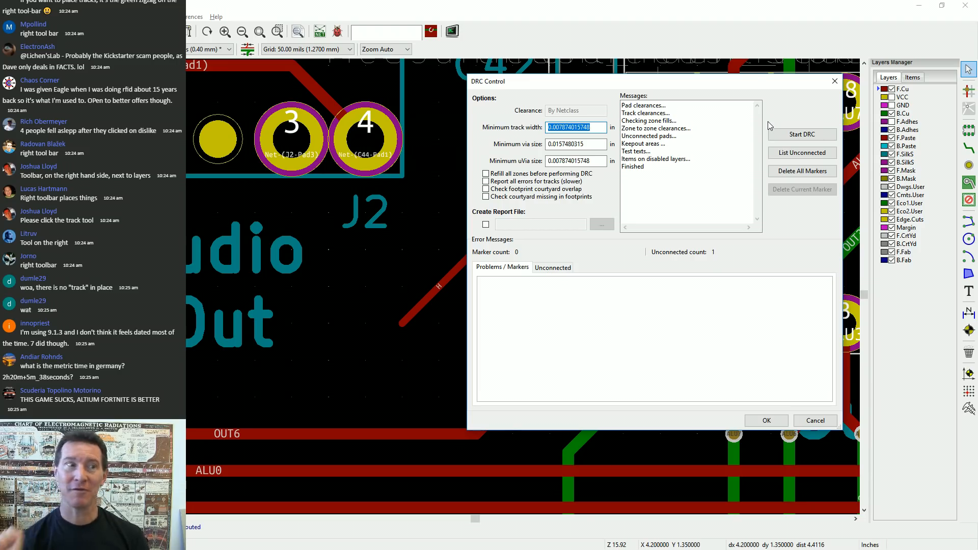
left_click_drag(696, 80, 628, 87)
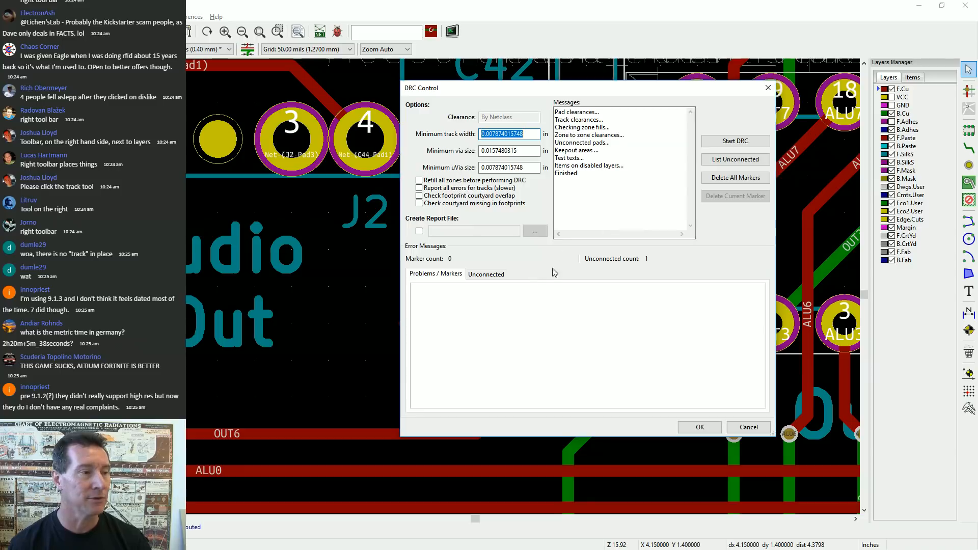
left_click(733, 160)
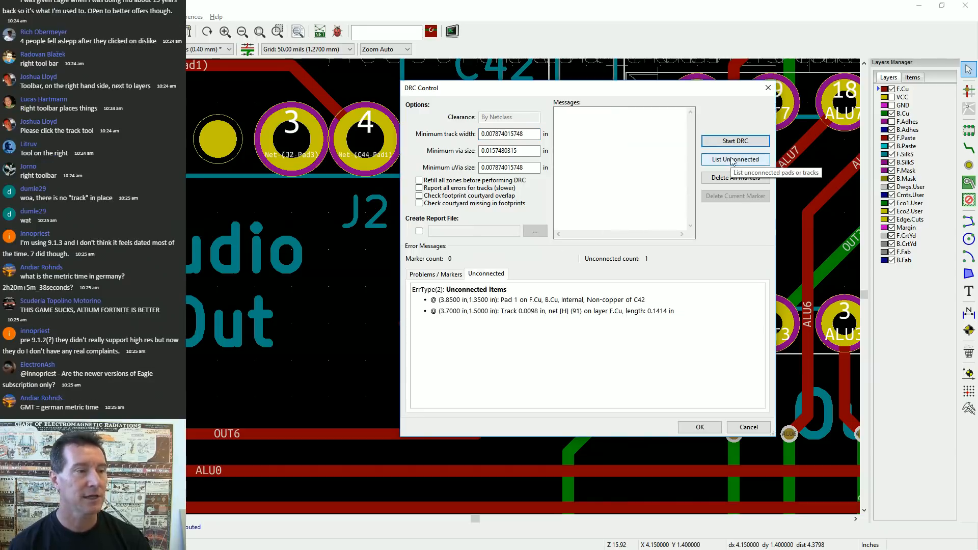
left_click(540, 312)
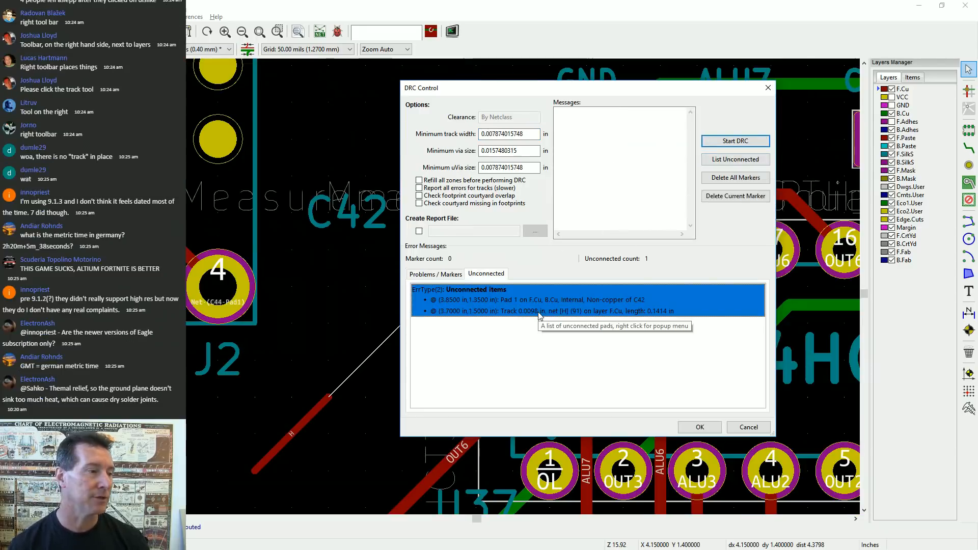
left_click(767, 89)
Delete the short diagonal net H track near C42 and save the board
key("Delete")
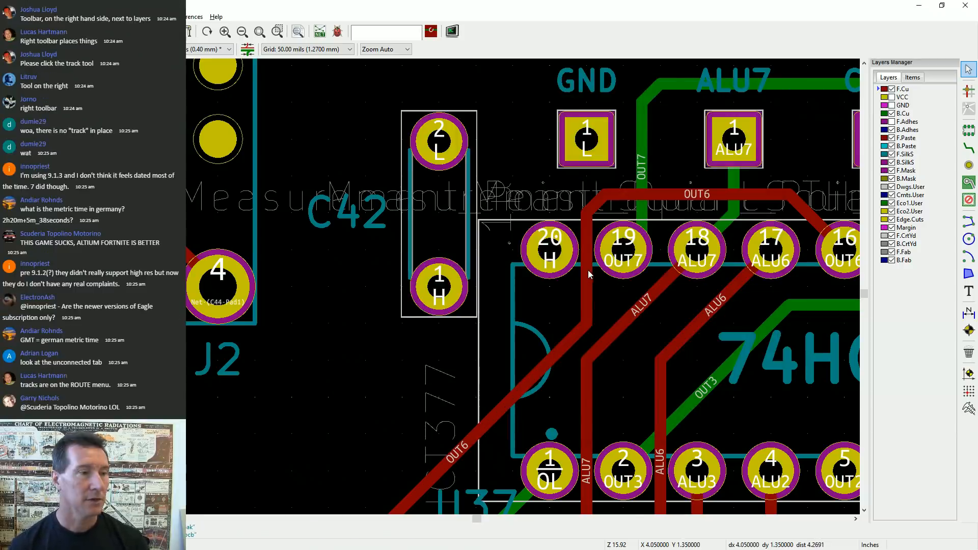
scroll(591, 277, "down", 5)
key("ctrl+s")
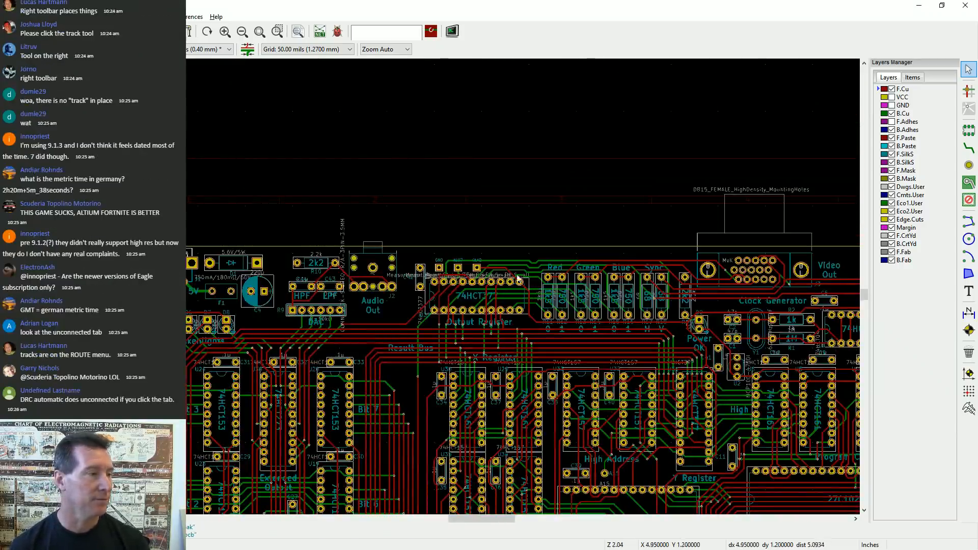
Move the raised jog in the uppermost B.Cu track near the Red resistors down to Y 1.1
scroll(535, 286, "up", 5)
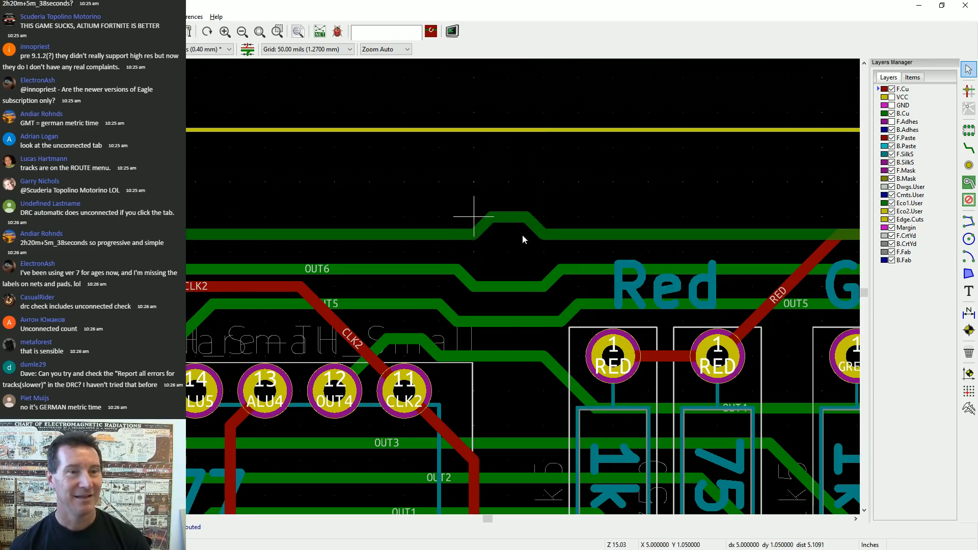
left_click_drag(513, 238, 412, 337)
scroll(510, 225, "up", 3)
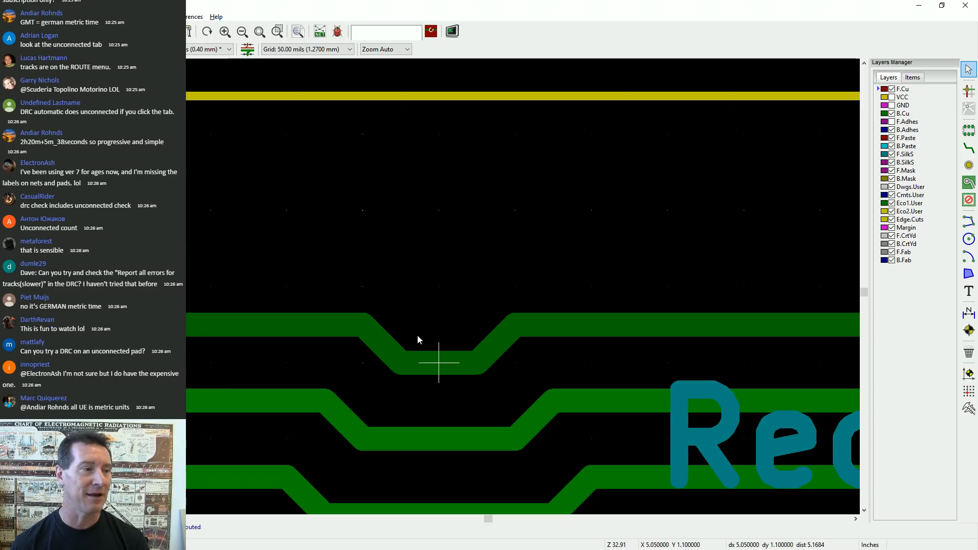
Try to straighten the jog in the uppermost B.Cu track near the Red resistors by moving it between Y 1.05 and Y 1.1
mouse_move(417, 334)
left_mouse_down()
mouse_move(392, 329)
mouse_move(370, 304)
mouse_move(371, 320)
mouse_move(402, 350)
mouse_move(370, 316)
mouse_move(433, 345)
mouse_move(443, 306)
mouse_move(427, 321)
left_mouse_up()
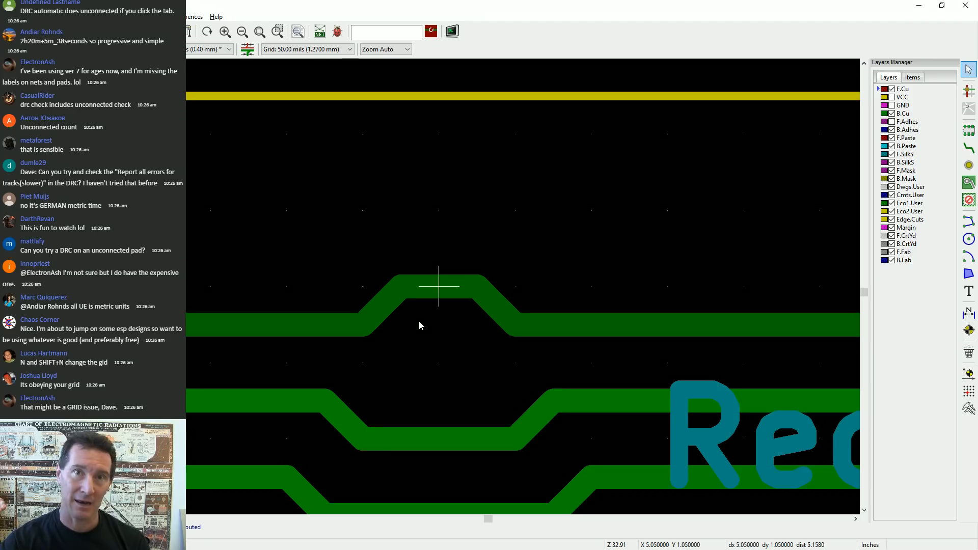
mouse_move(419, 321)
left_mouse_down()
mouse_move(417, 339)
mouse_move(428, 291)
mouse_move(428, 360)
mouse_move(438, 287)
mouse_move(437, 348)
mouse_move(435, 311)
mouse_move(386, 340)
mouse_move(373, 320)
mouse_move(368, 328)
mouse_move(451, 325)
mouse_move(387, 316)
mouse_move(418, 298)
left_mouse_up()
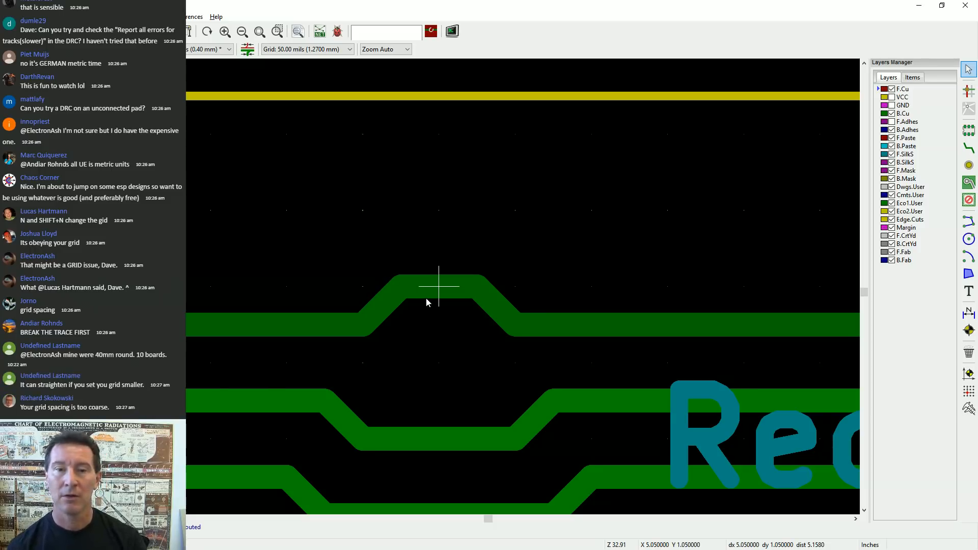
mouse_move(427, 302)
left_mouse_down()
mouse_move(427, 341)
mouse_move(424, 315)
mouse_move(395, 318)
mouse_move(417, 334)
mouse_move(377, 328)
mouse_move(421, 332)
mouse_move(425, 316)
left_mouse_up()
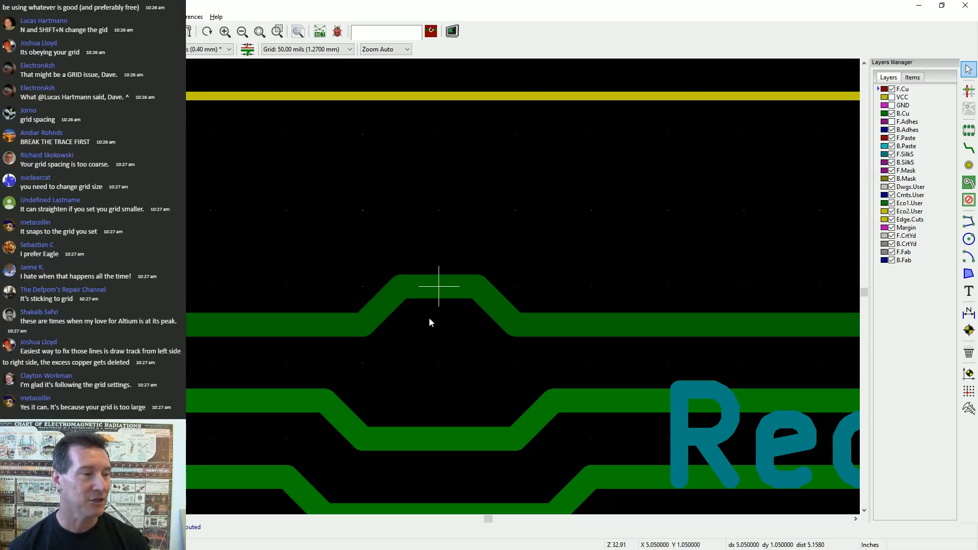
left_click_drag(376, 328, 441, 336)
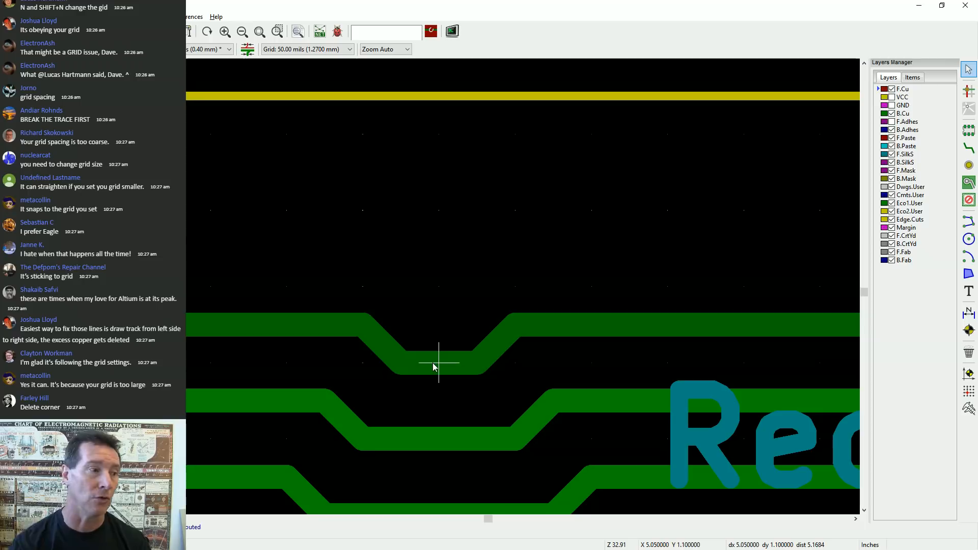
mouse_move(430, 382)
left_mouse_down()
mouse_move(361, 323)
mouse_move(360, 331)
mouse_move(376, 332)
mouse_move(363, 330)
mouse_move(391, 287)
mouse_move(405, 319)
mouse_move(375, 327)
mouse_move(356, 318)
mouse_move(362, 330)
left_mouse_up()
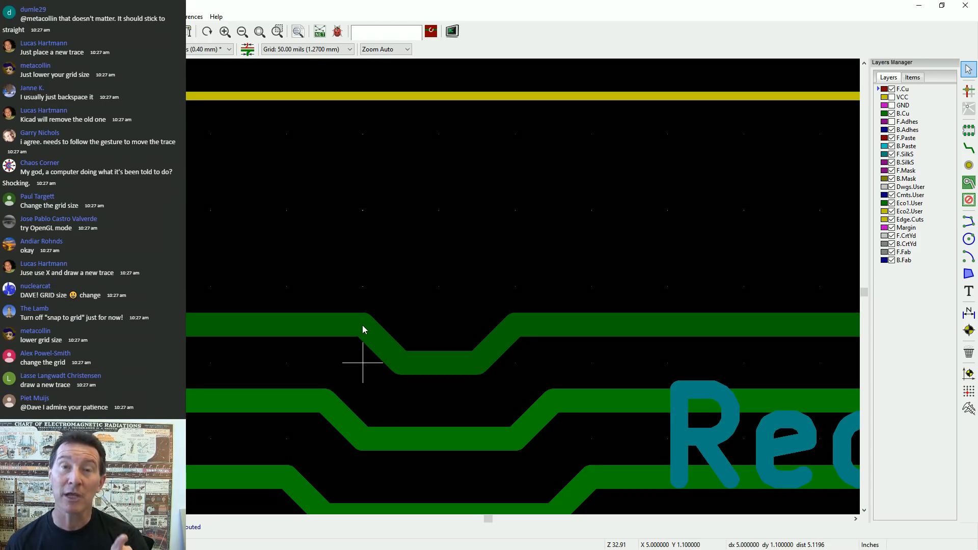
mouse_move(363, 330)
left_mouse_down()
mouse_move(386, 322)
mouse_move(380, 313)
mouse_move(447, 354)
mouse_move(437, 360)
mouse_move(441, 284)
mouse_move(451, 346)
left_mouse_up()
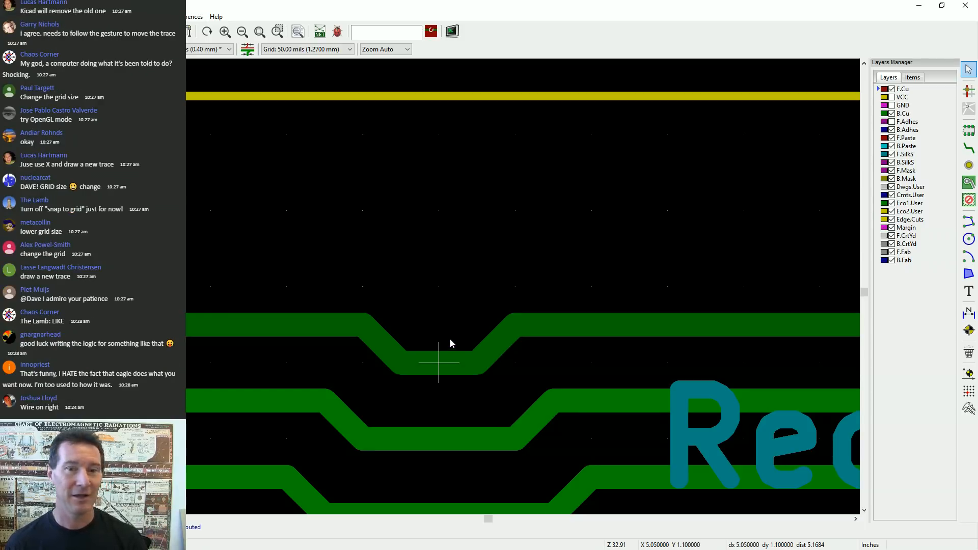
mouse_move(451, 339)
left_mouse_down()
mouse_move(438, 286)
mouse_move(437, 342)
mouse_move(377, 307)
mouse_move(364, 327)
mouse_move(399, 359)
left_mouse_up()
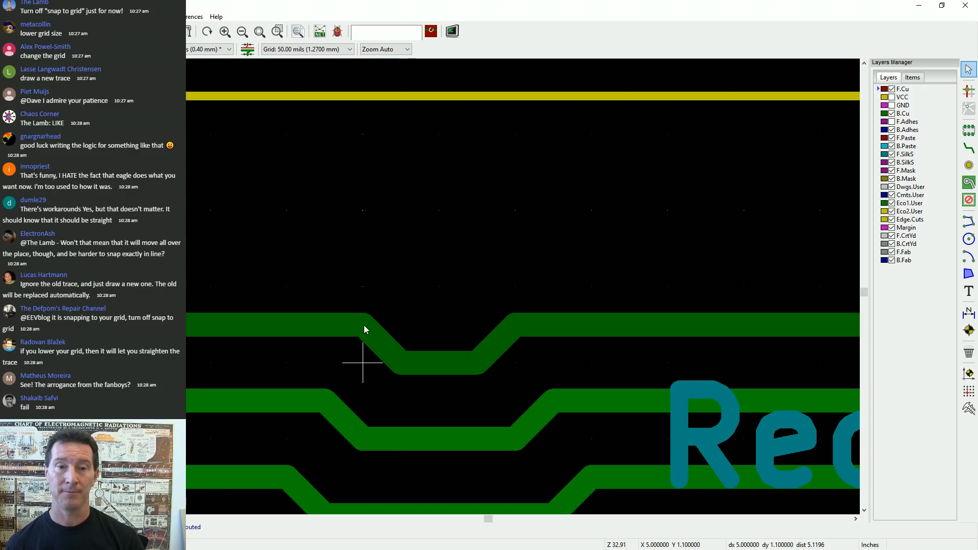
key("Up")
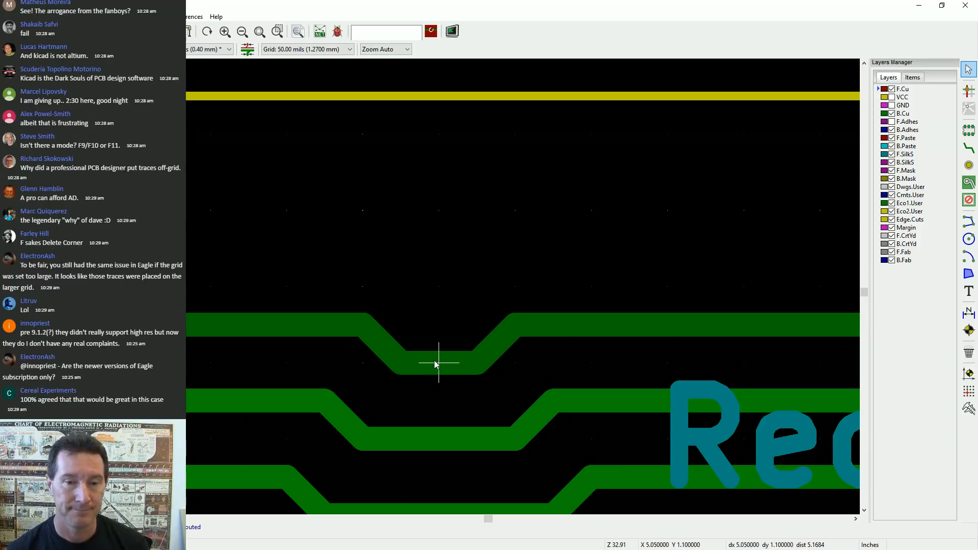
mouse_move(438, 358)
left_mouse_down()
mouse_move(460, 303)
mouse_move(442, 356)
mouse_move(439, 332)
mouse_move(422, 319)
mouse_move(423, 350)
left_mouse_up()
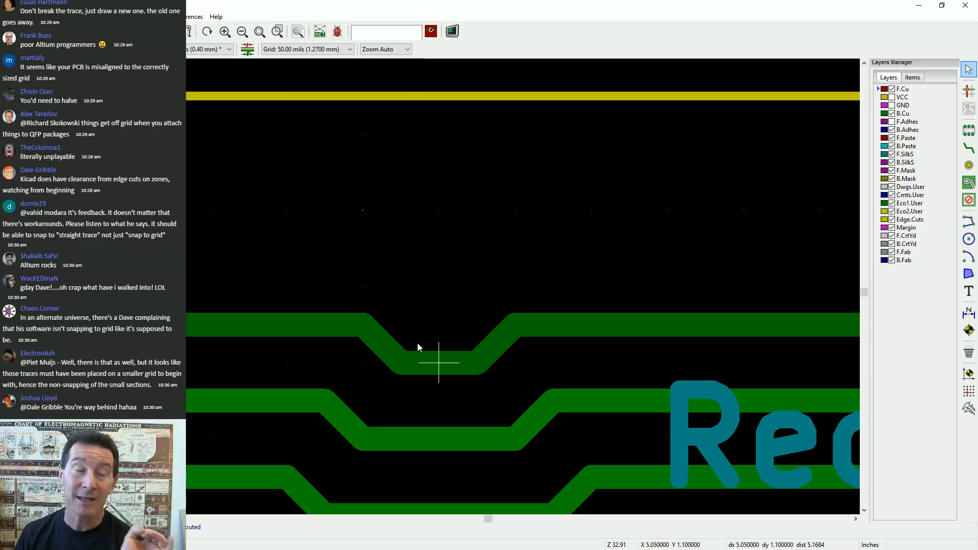
mouse_move(417, 344)
left_mouse_down()
mouse_move(430, 292)
mouse_move(438, 350)
mouse_move(437, 304)
mouse_move(358, 315)
mouse_move(390, 316)
mouse_move(424, 335)
mouse_move(399, 319)
mouse_move(430, 301)
mouse_move(434, 338)
mouse_move(347, 315)
left_mouse_up()
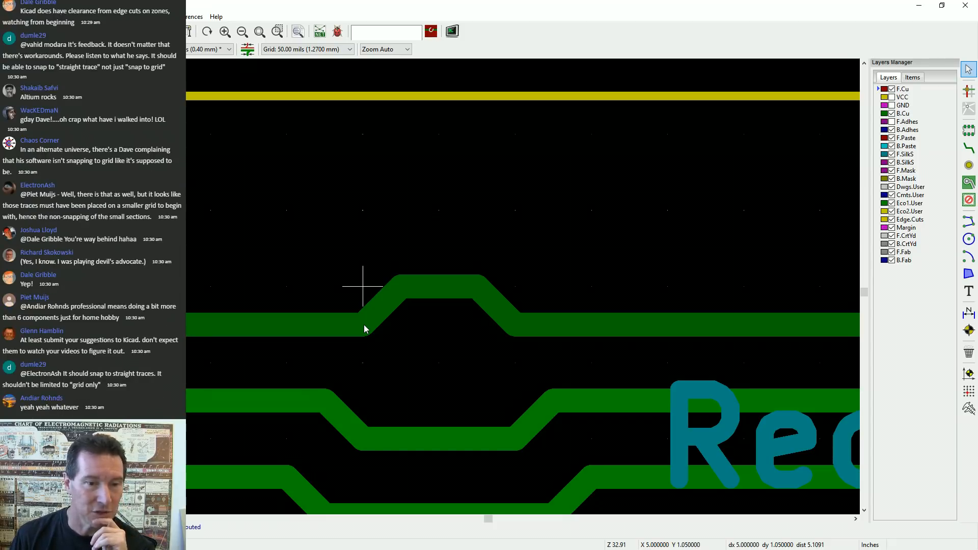
left_click_drag(364, 328, 542, 367)
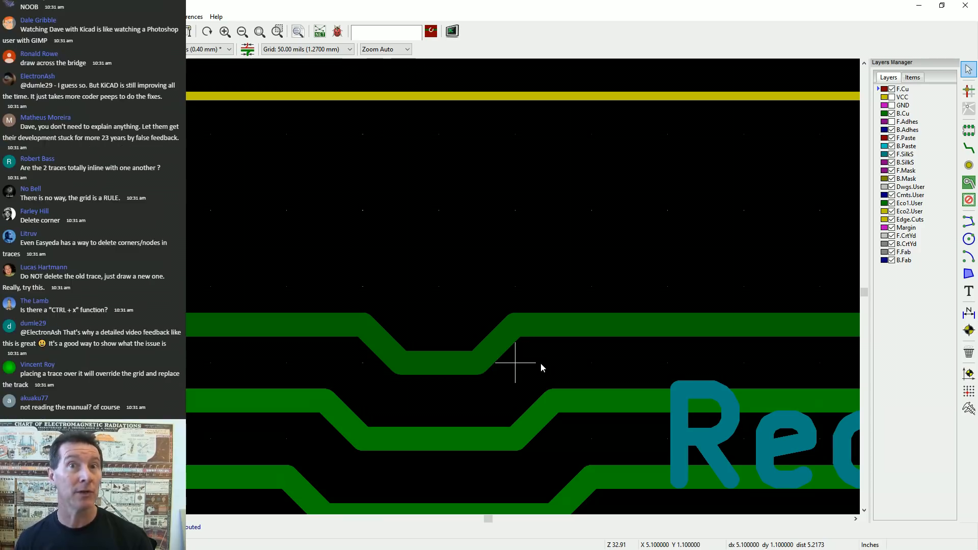
key("d")
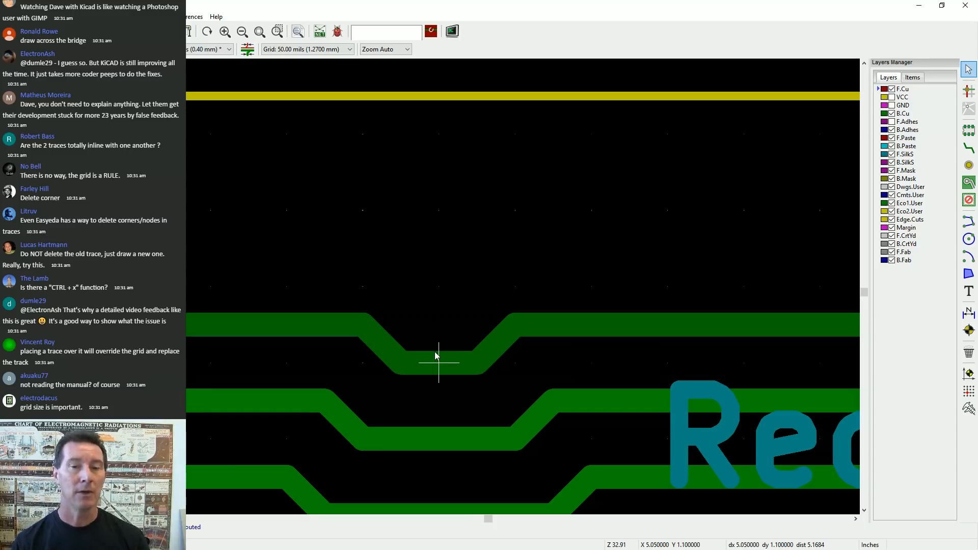
key("d")
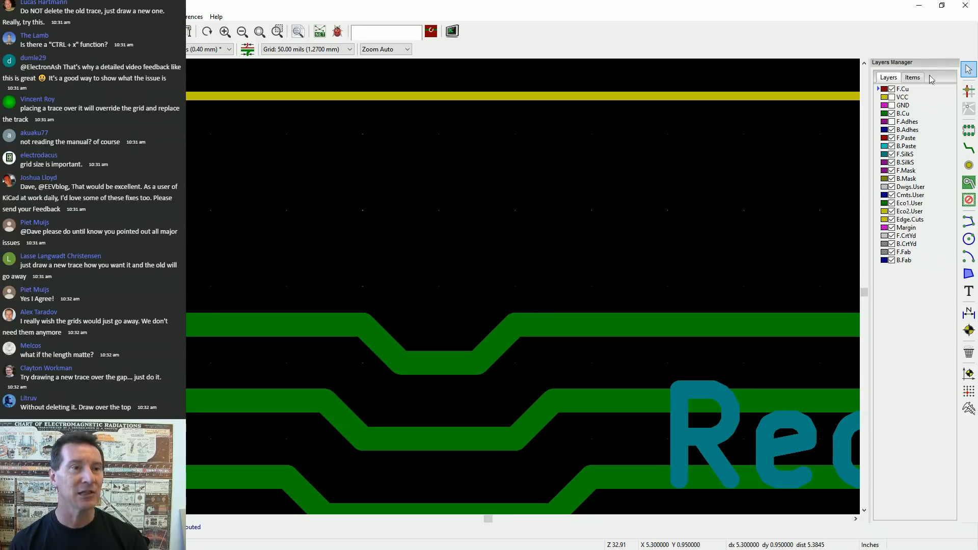
Make B.Cu the active layer and set the grid origin at the jog's corner at X 5.0, Y 1.075
left_click(907, 113)
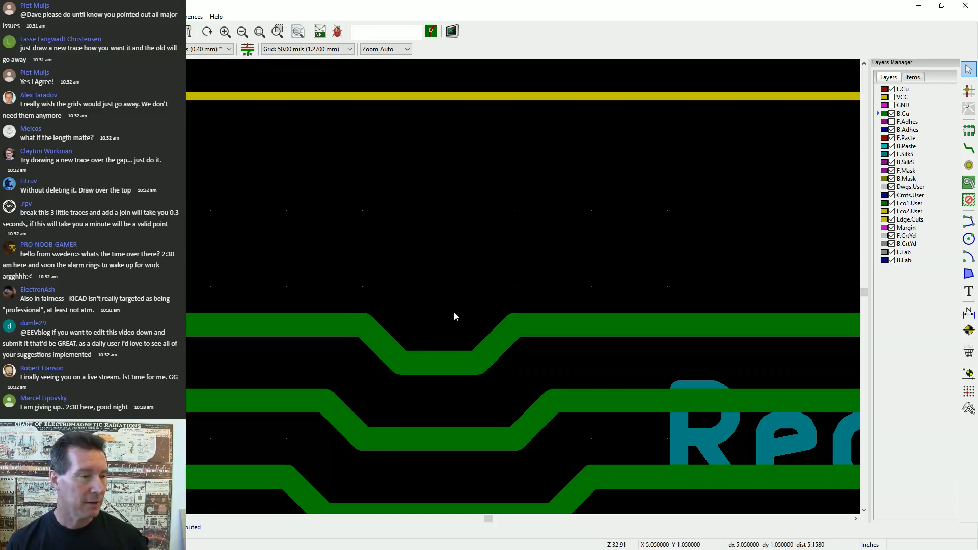
scroll(455, 316, "down", 3)
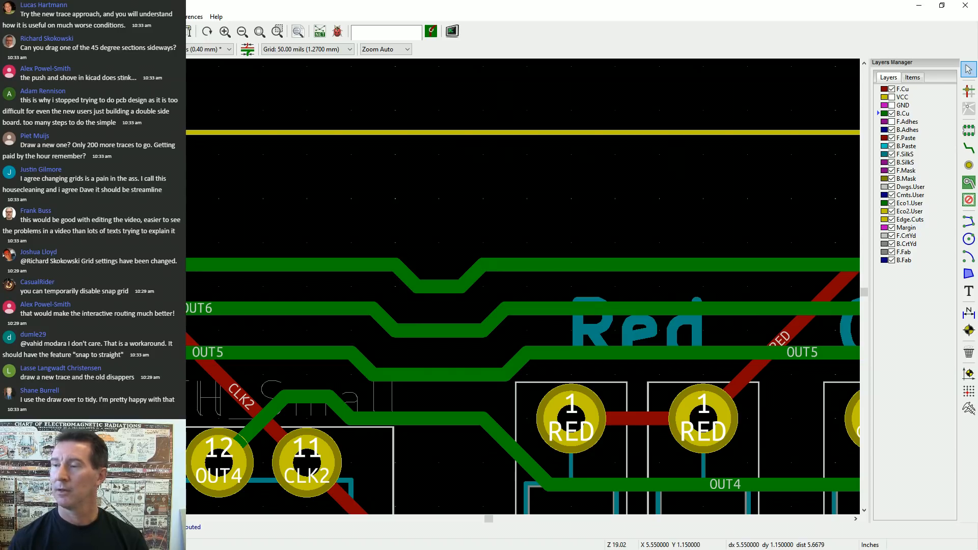
key("s")
left_click(483, 265)
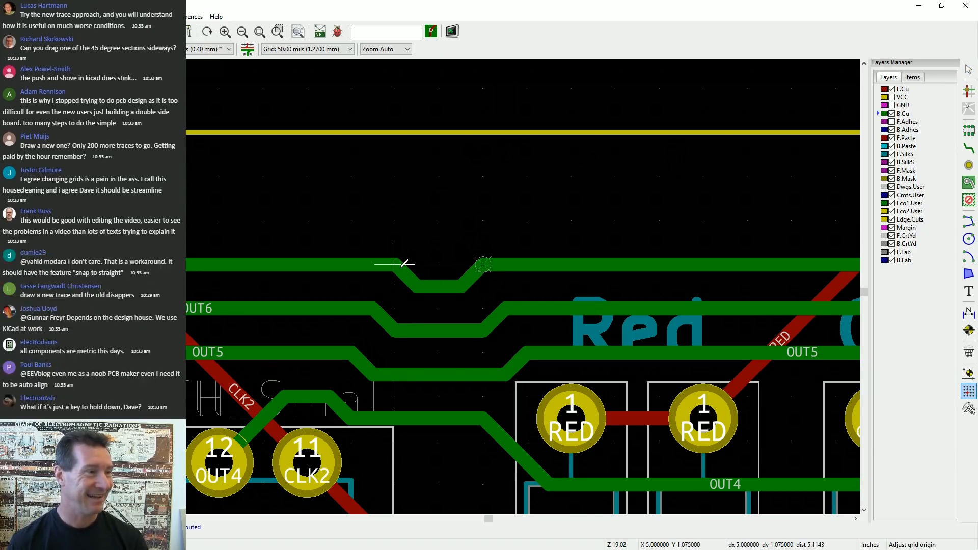
left_click(395, 265)
key("Escape")
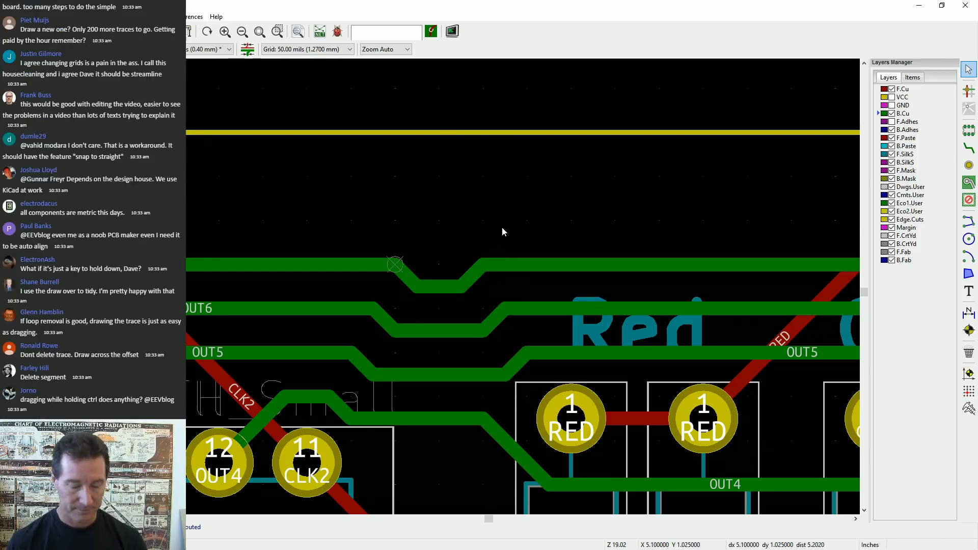
Try routing a straight OUT7 track over the jog from X 5.1 to X 5.0 at Y 1.075
key("x")
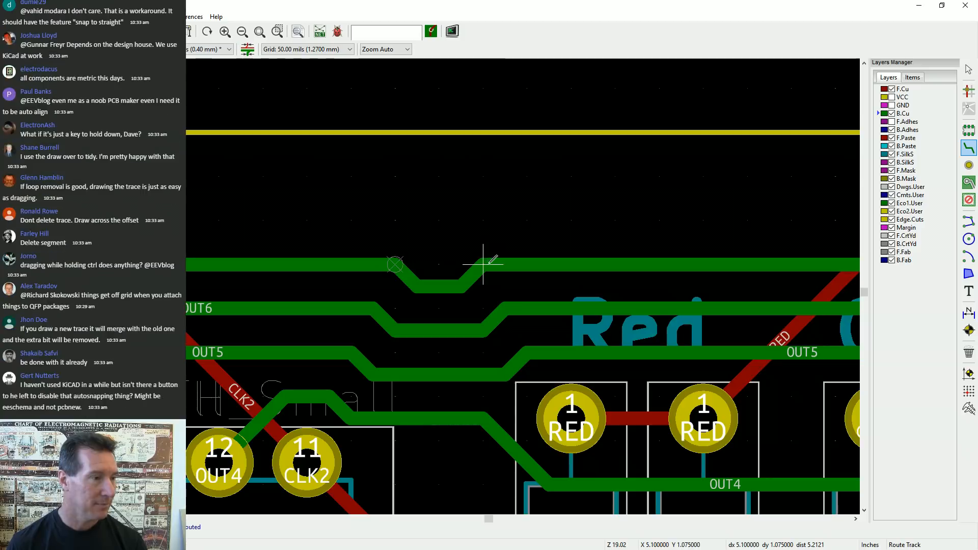
left_click(483, 264)
left_click(395, 265)
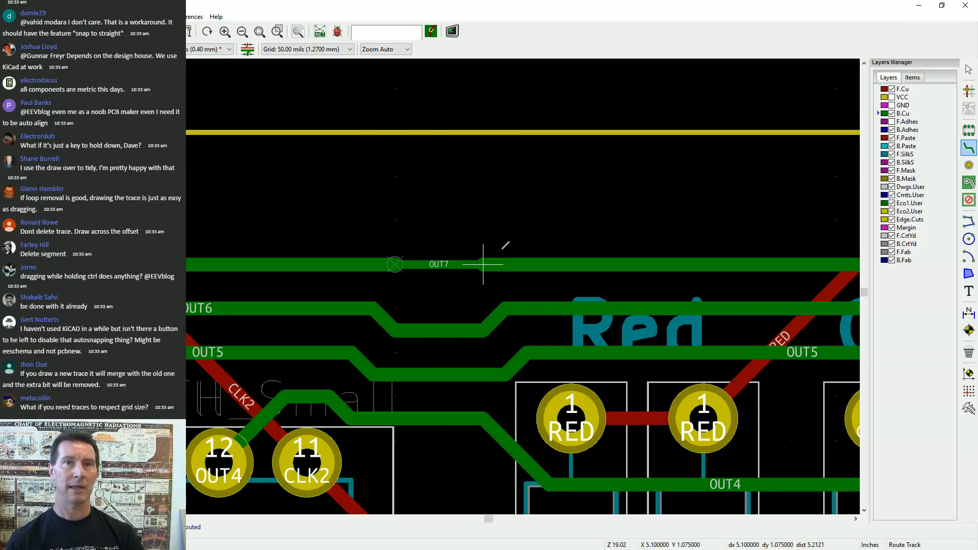
key("Escape")
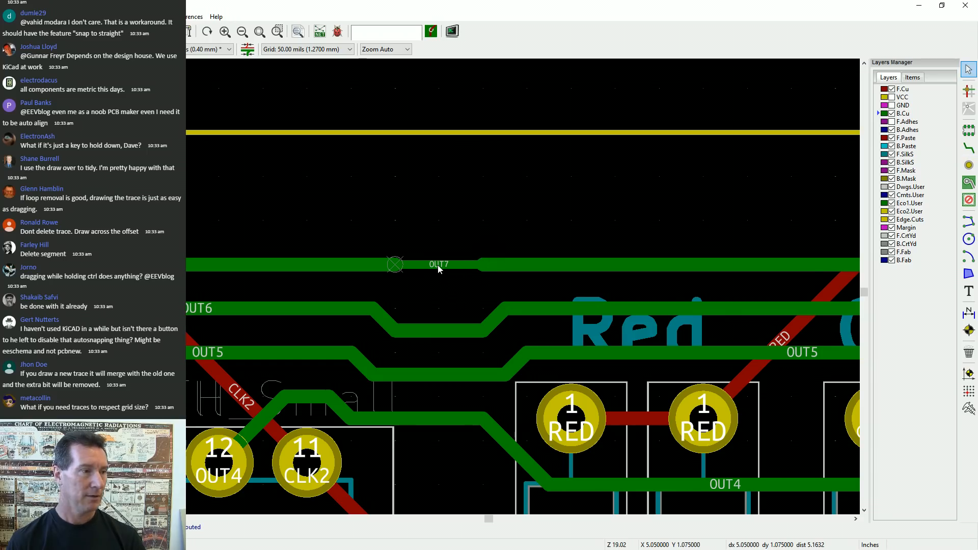
left_click(439, 265)
left_click_drag(440, 265, 439, 288)
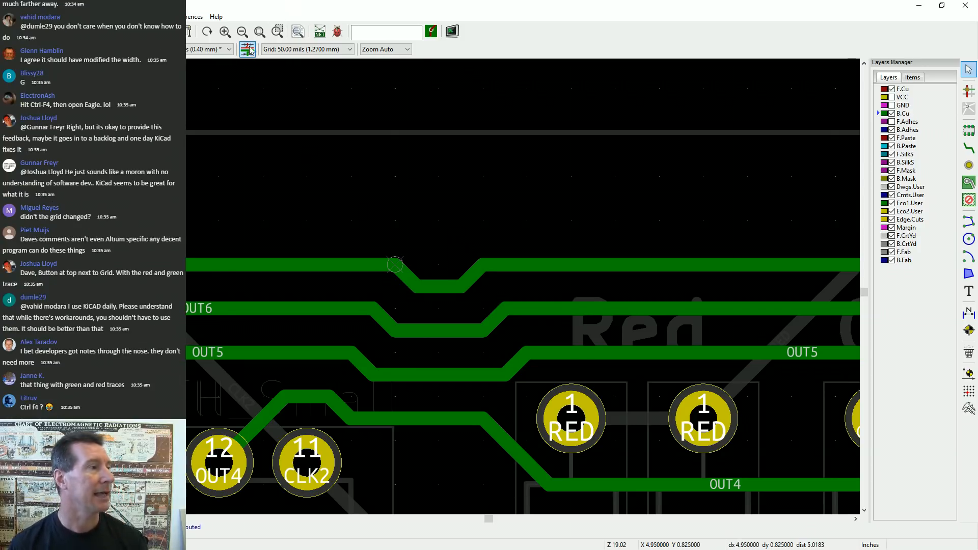
With automatic use of the existing track's width enabled, try routing OUT7 straight across the jog at Y 1.075 and undo the result
left_click(247, 48)
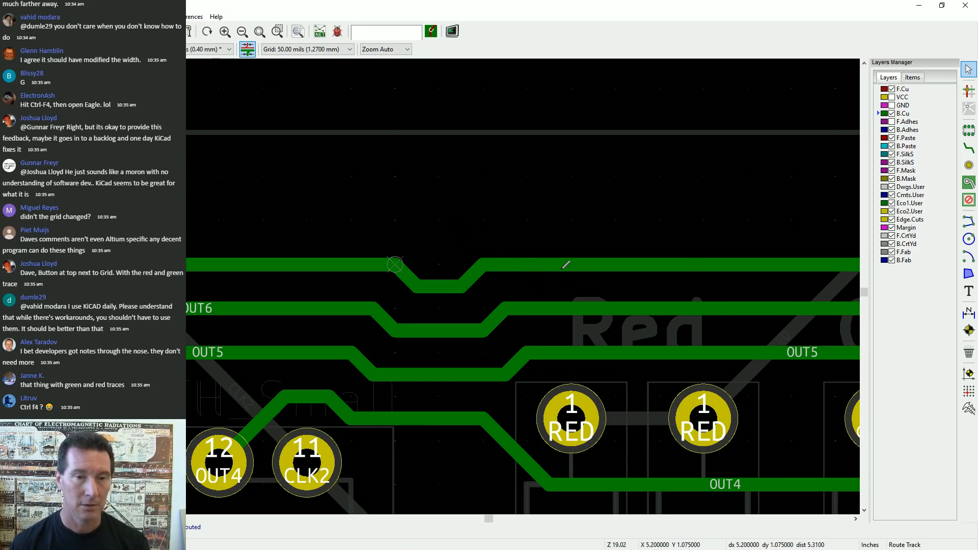
key("x")
left_click(483, 264)
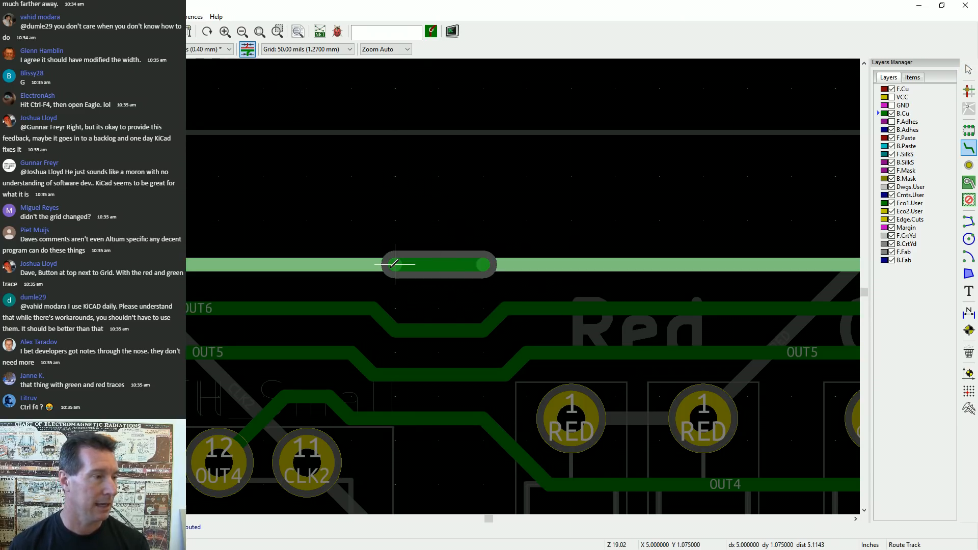
key("Escape")
right_click(571, 204)
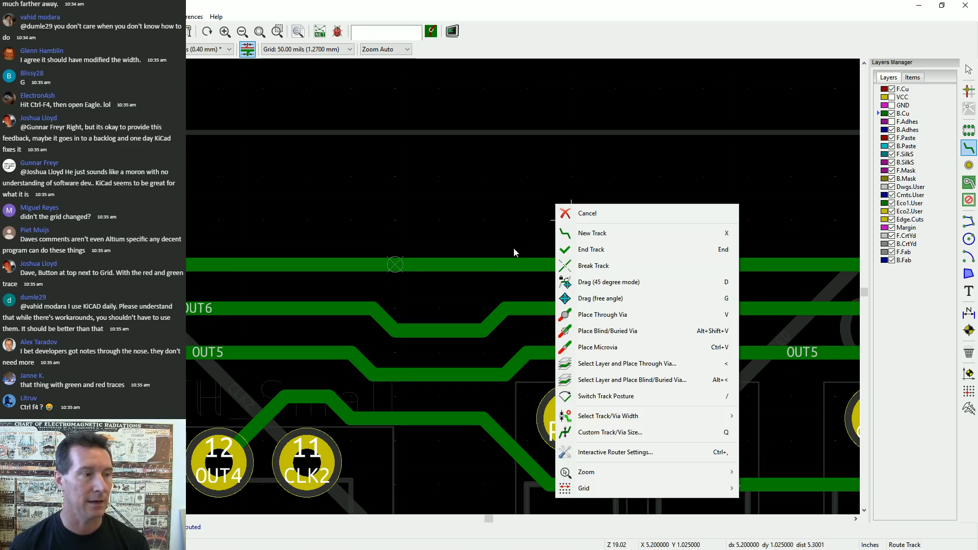
left_click(445, 193)
key("Escape")
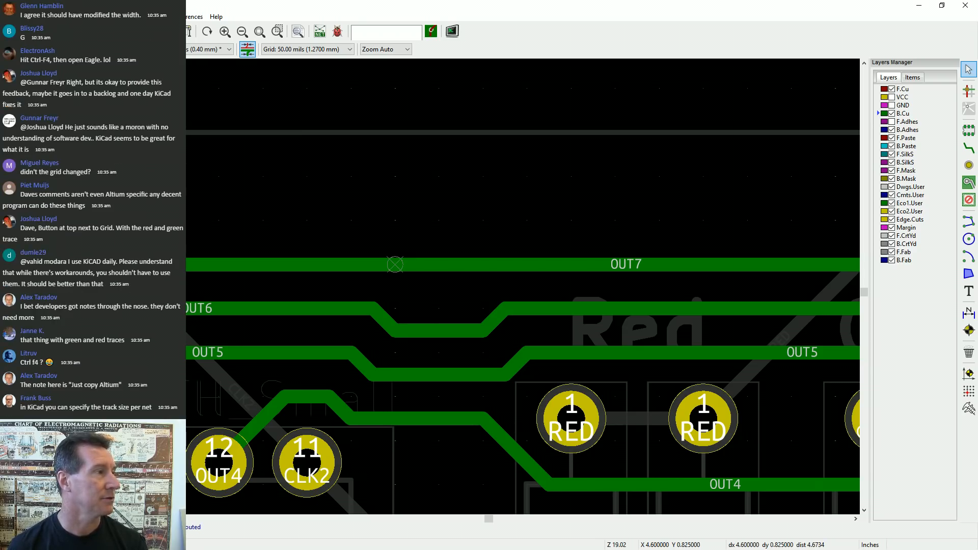
key("ctrl+z")
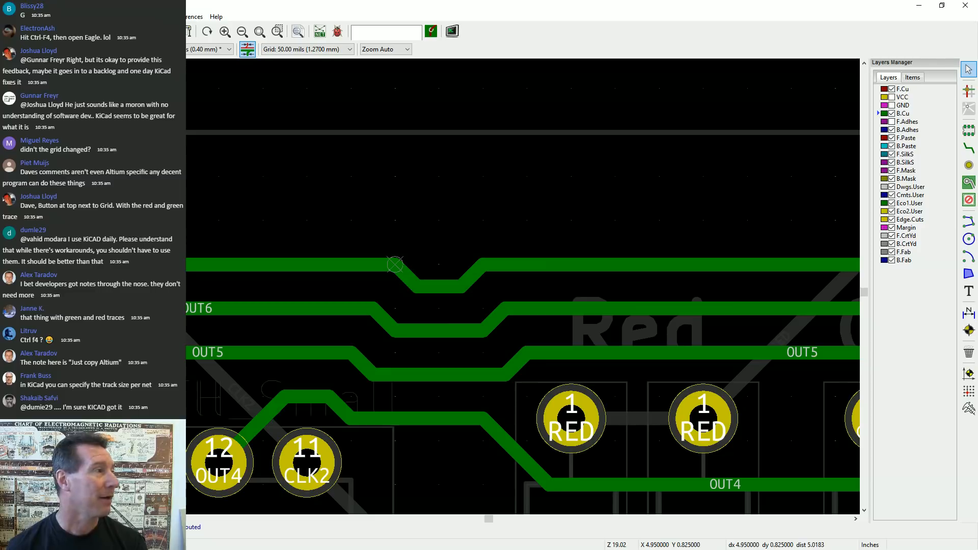
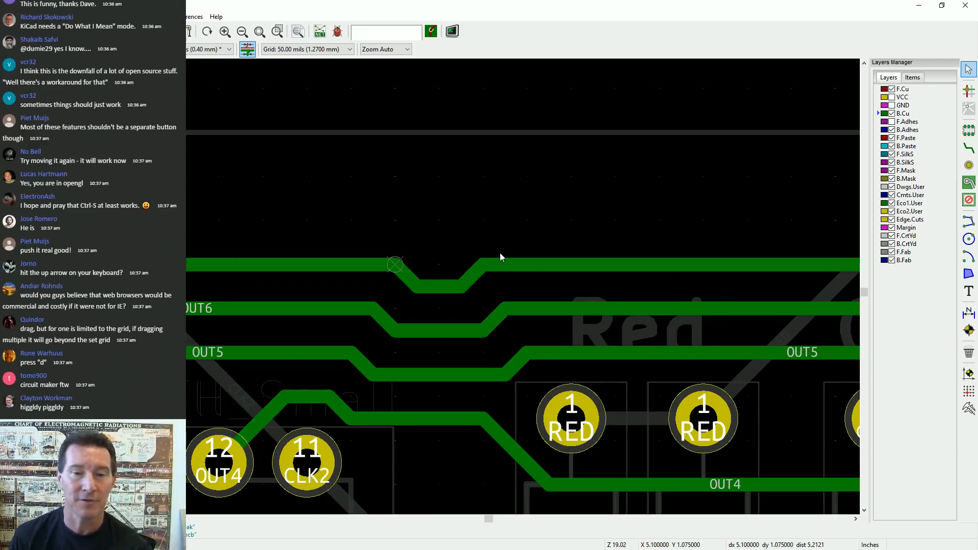
Try to move the lowered section of the OUT5 track up towards the OUT6 track
scroll(500, 253, "down", 6)
scroll(441, 290, "up", 7)
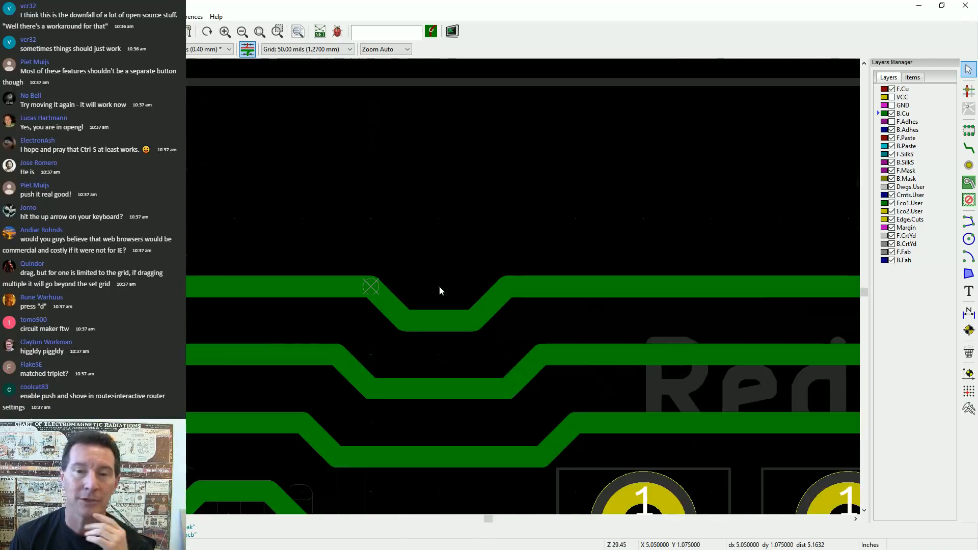
scroll(440, 291, "down", 1)
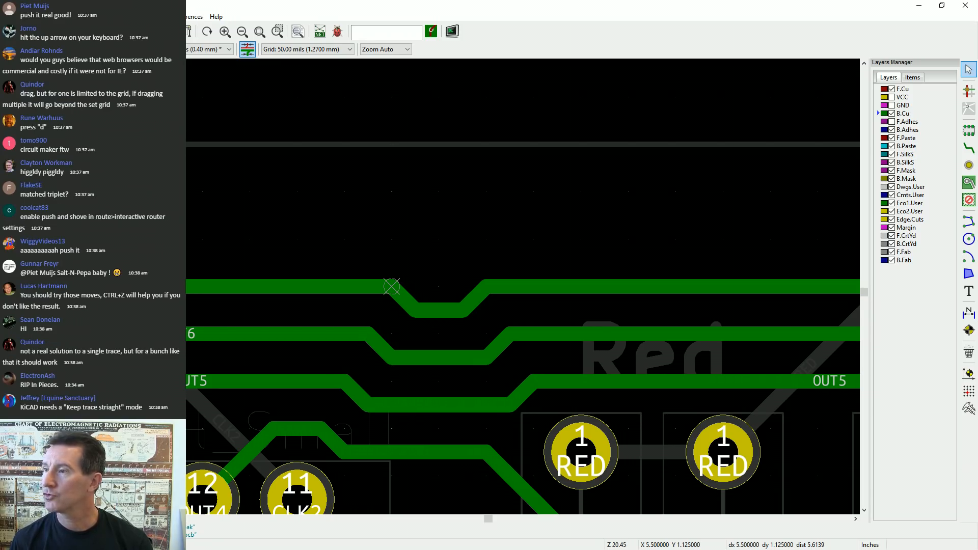
mouse_move(440, 404)
left_mouse_down()
mouse_move(437, 298)
mouse_move(423, 375)
left_mouse_up()
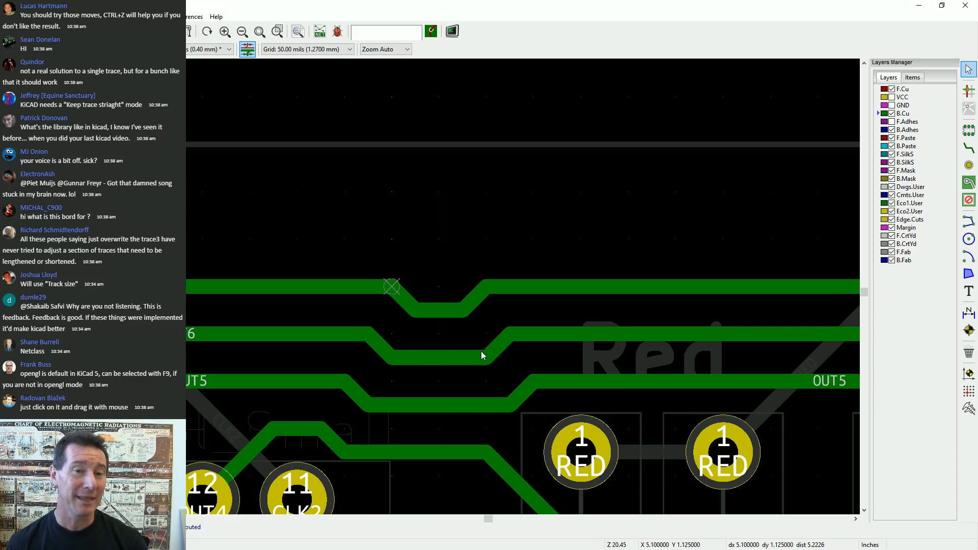
Look through the board's export and fabrication output options and open the Plot settings
scroll(436, 347, "down", 9)
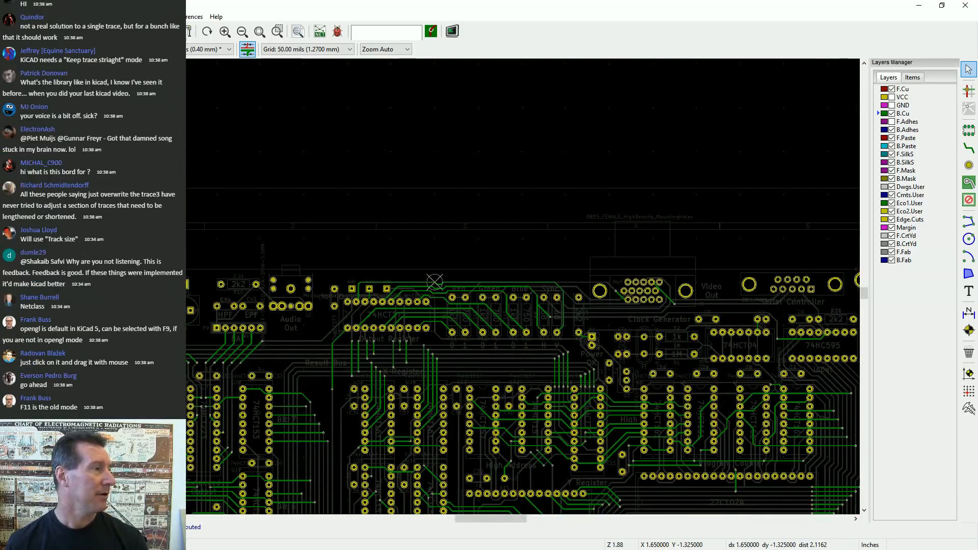
middle_click_drag(631, 253, 646, 73)
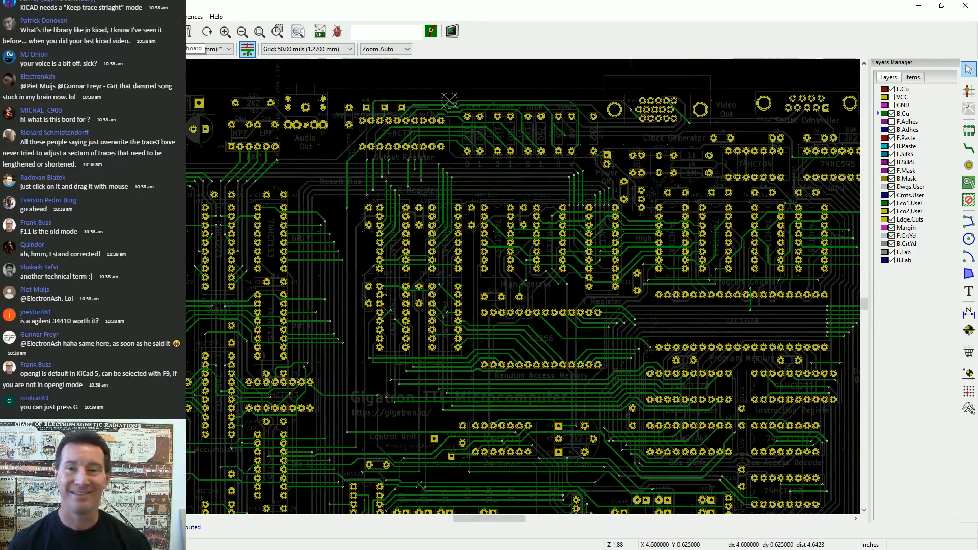
key("ctrl+p")
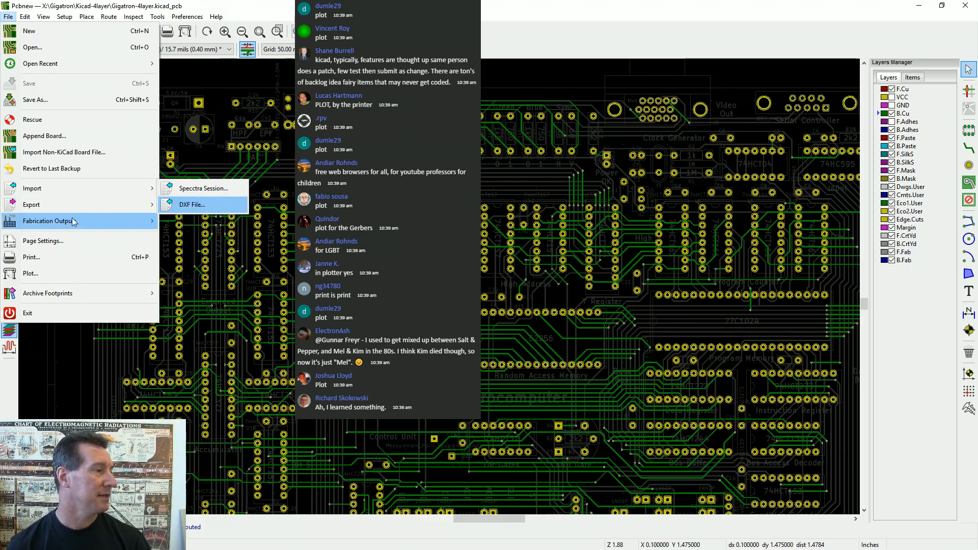
mouse_move(60, 210)
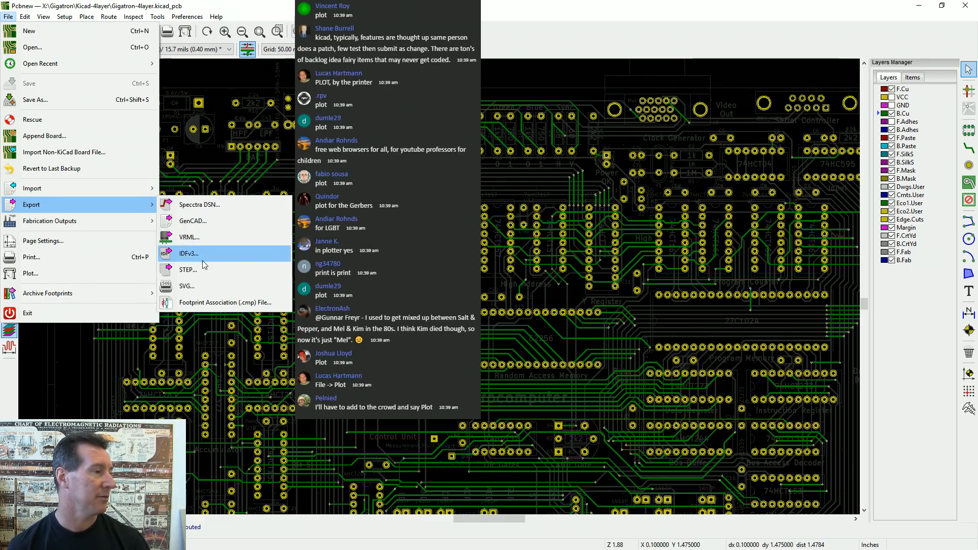
mouse_move(70, 226)
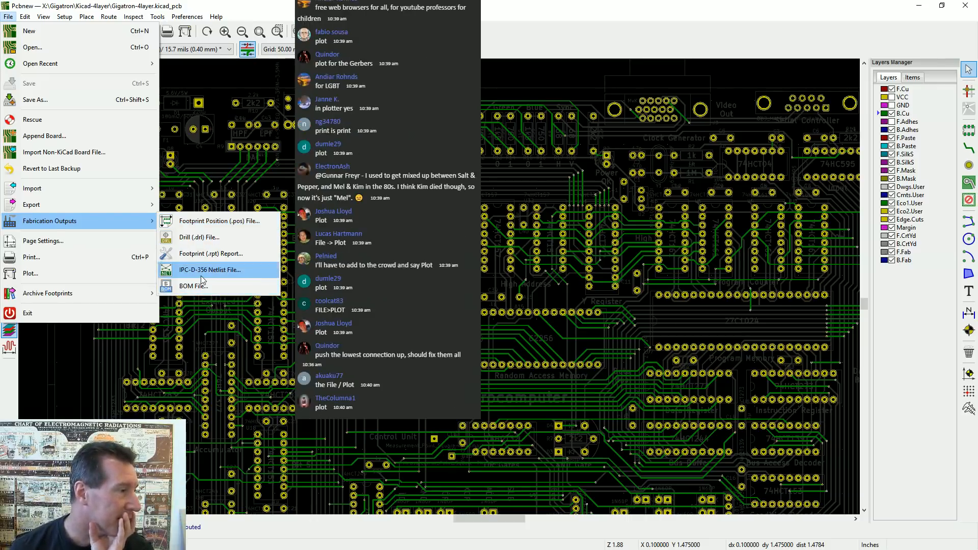
left_click(62, 276)
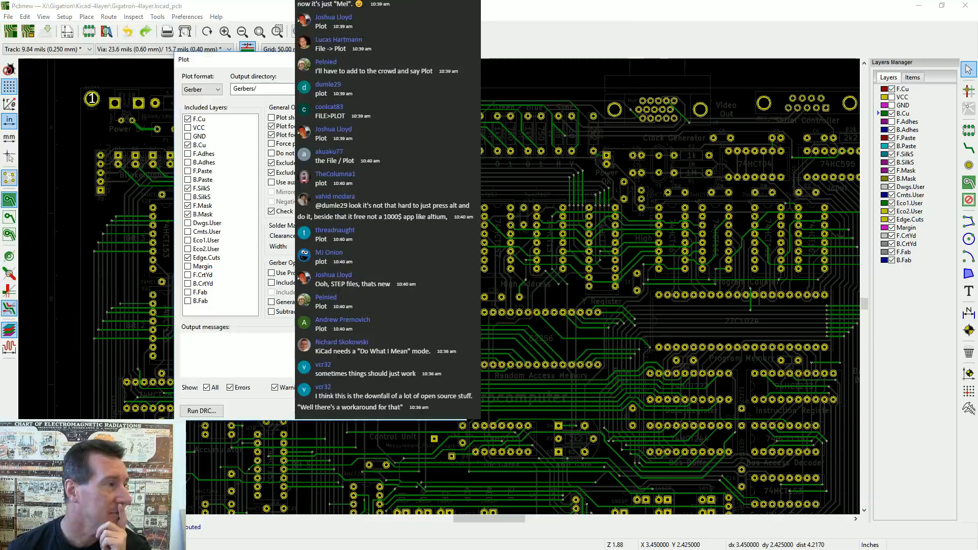
left_click_drag(319, 57, 669, 54)
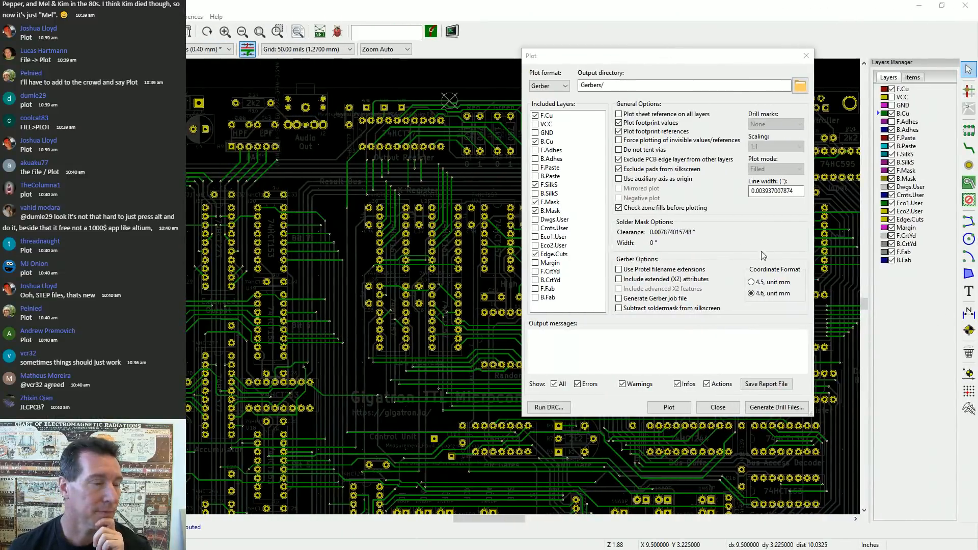
Keep Gerber as the plot format and add the VCC and GND layers to the plotted layers
left_click(566, 87)
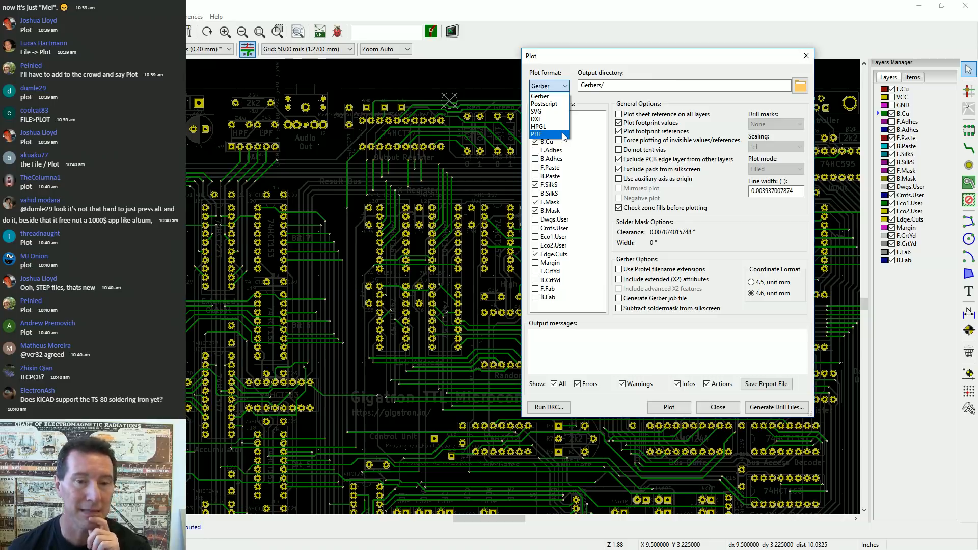
left_click(544, 96)
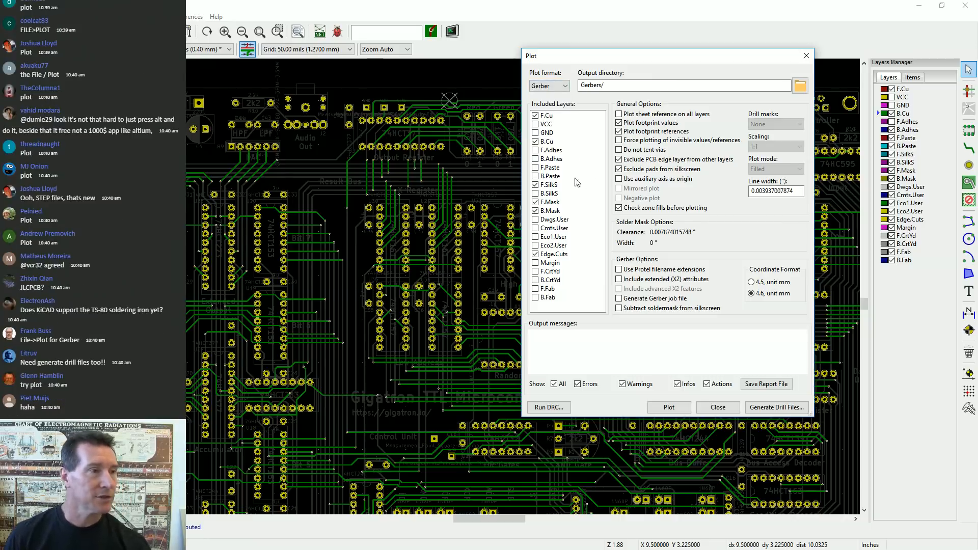
left_click(538, 125)
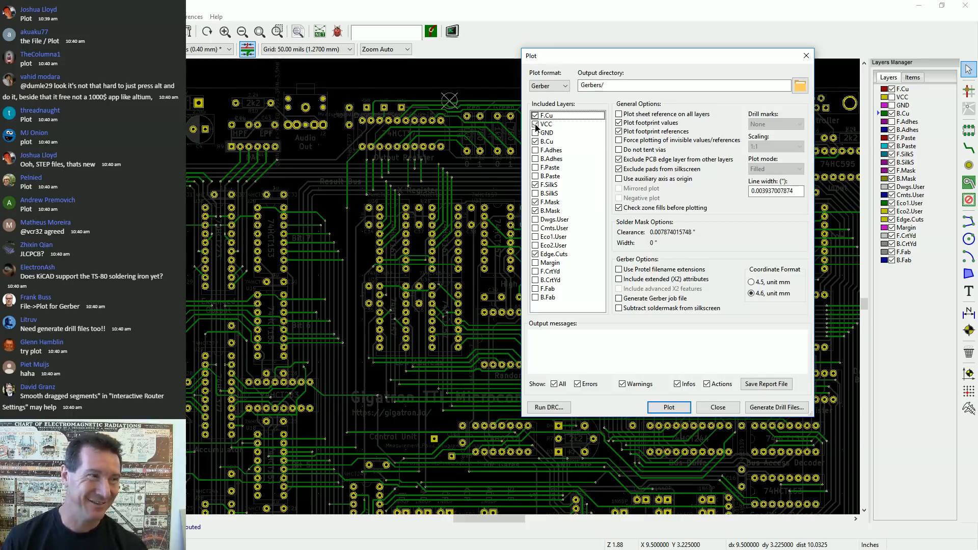
Review the adhesive, paste, silkscreen, mask and Edge.Cuts entries in the plot's layer selection
left_click(550, 150)
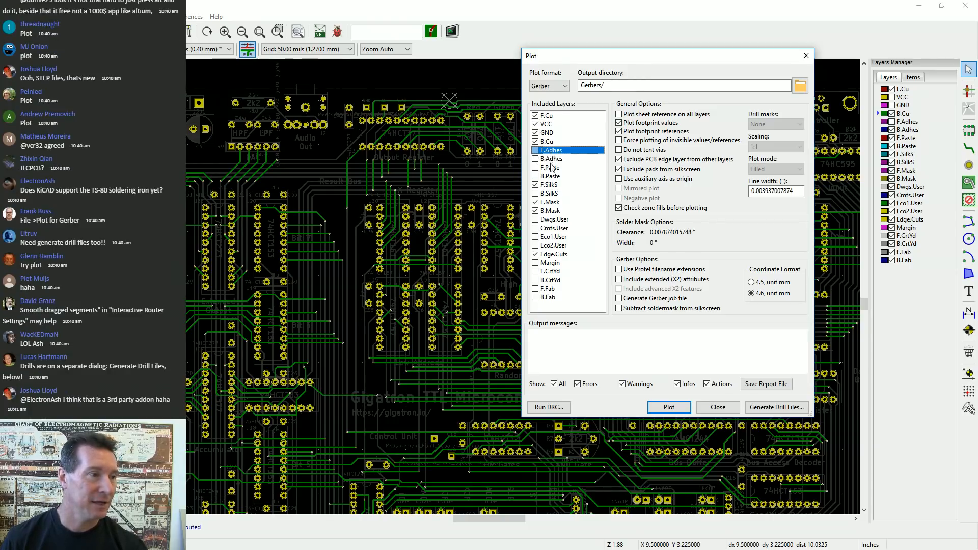
left_click(552, 159)
left_click(552, 169)
left_click(552, 177)
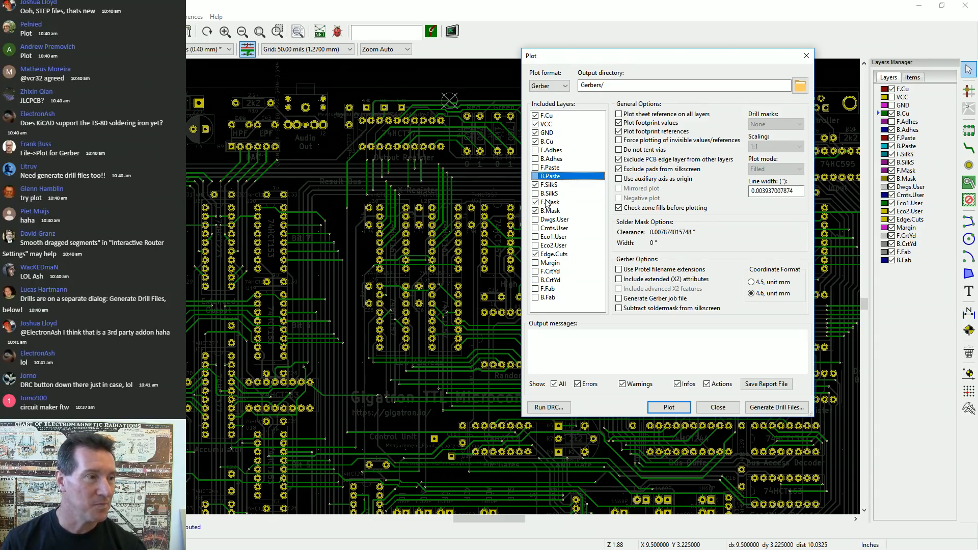
left_click(550, 194)
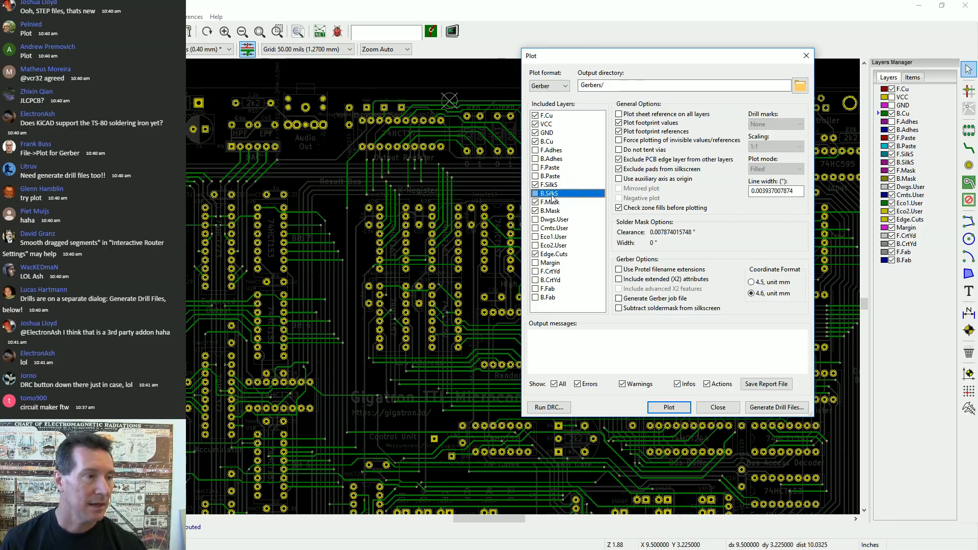
left_click(556, 205)
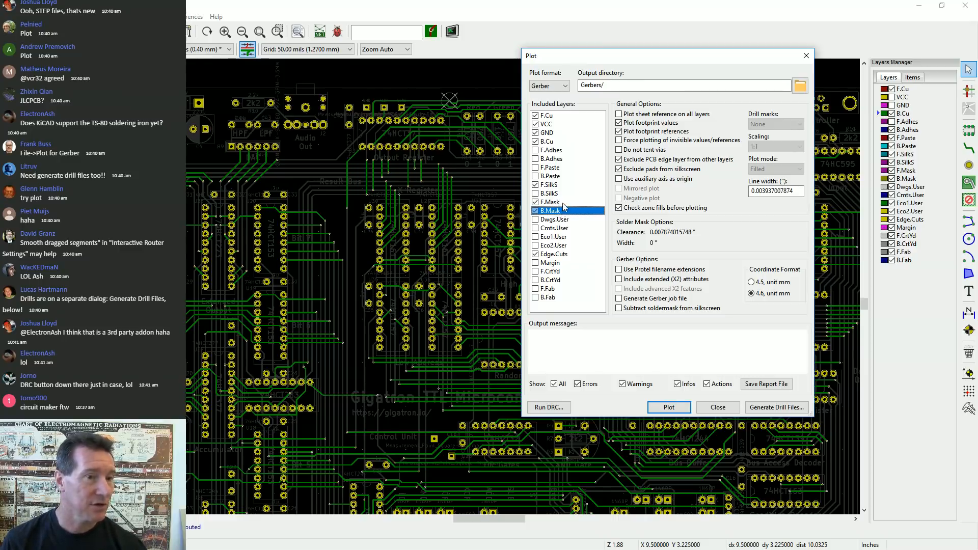
left_click(573, 257)
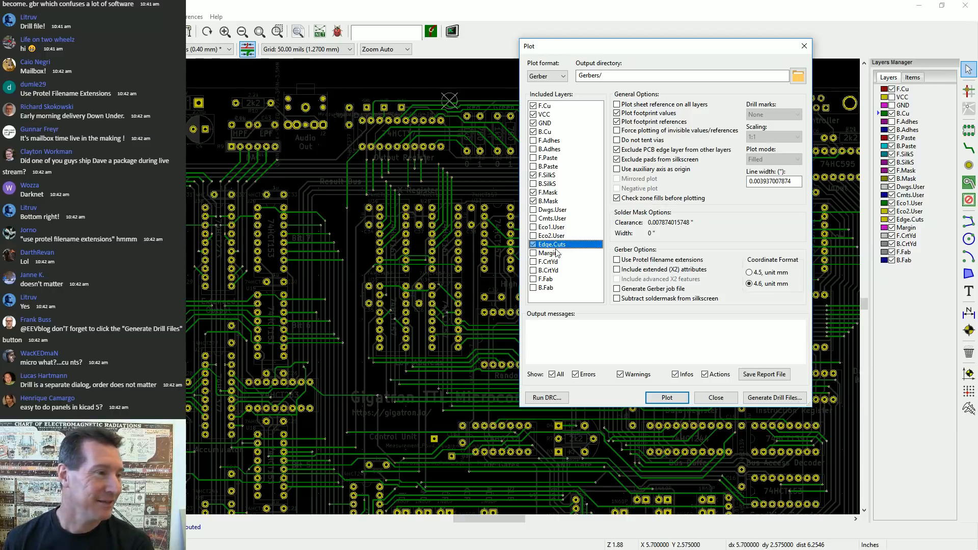
Generate Excellon drill files in inches in the Gerbers/ folder, keeping PTH and NPTH holes in separate files
left_click(779, 398)
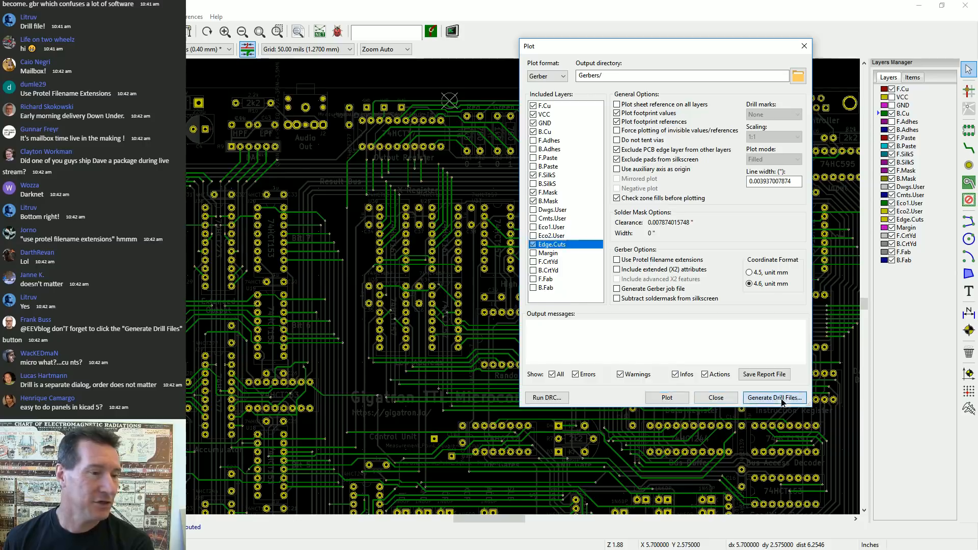
mouse_move(464, 145)
left_mouse_down()
mouse_move(509, 155)
mouse_move(481, 149)
left_mouse_up()
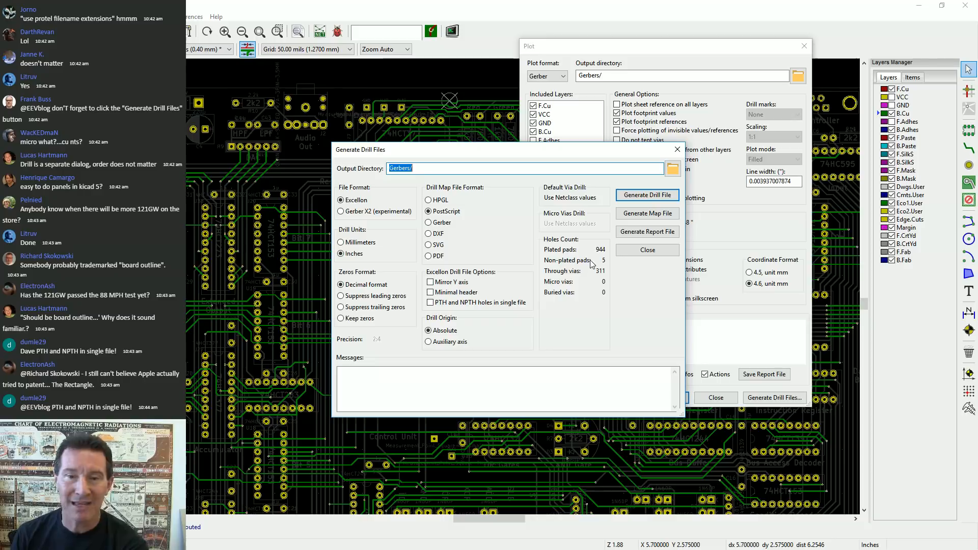
left_click(657, 197)
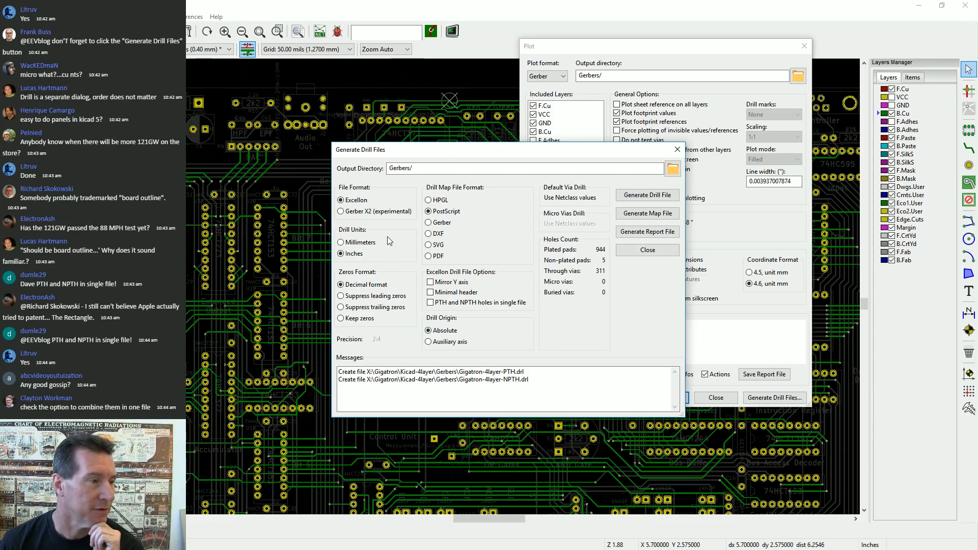
left_click(431, 303)
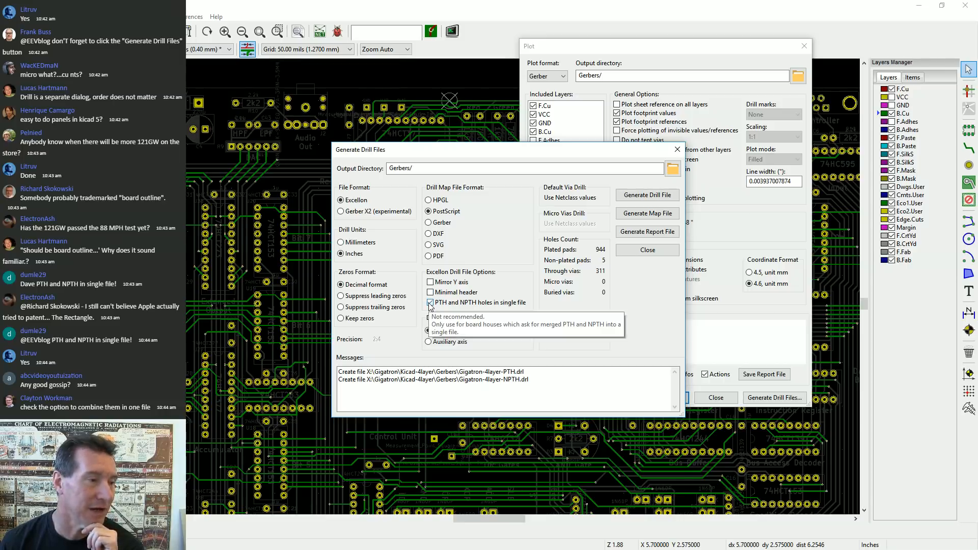
left_click(430, 302)
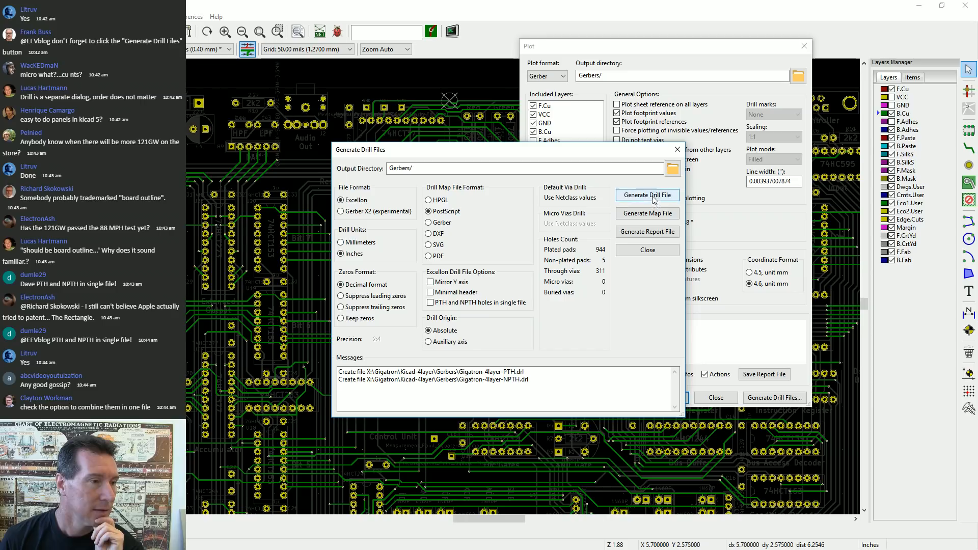
left_click(647, 250)
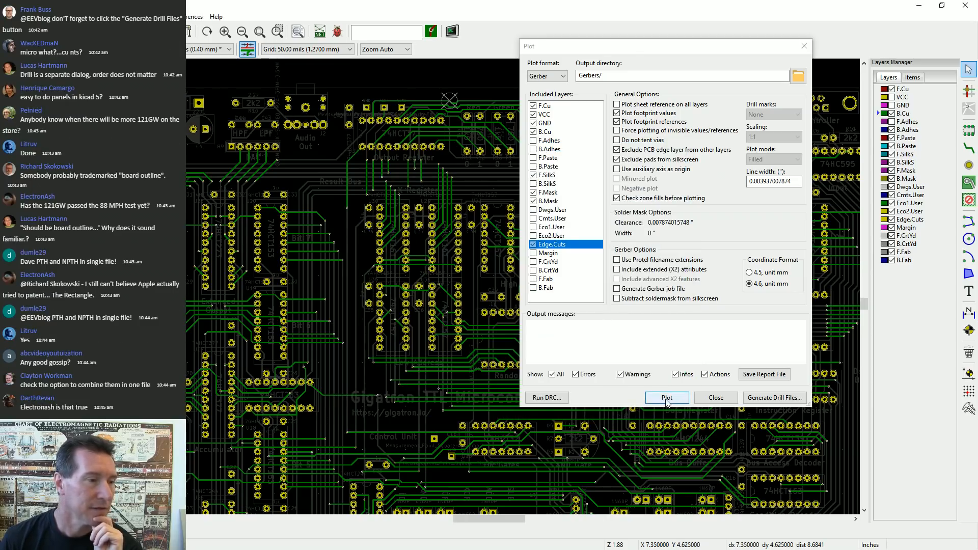
Plot the selected layers as Gerber files into Gerbers/, review the output messages and close the plot settings
left_click(666, 401)
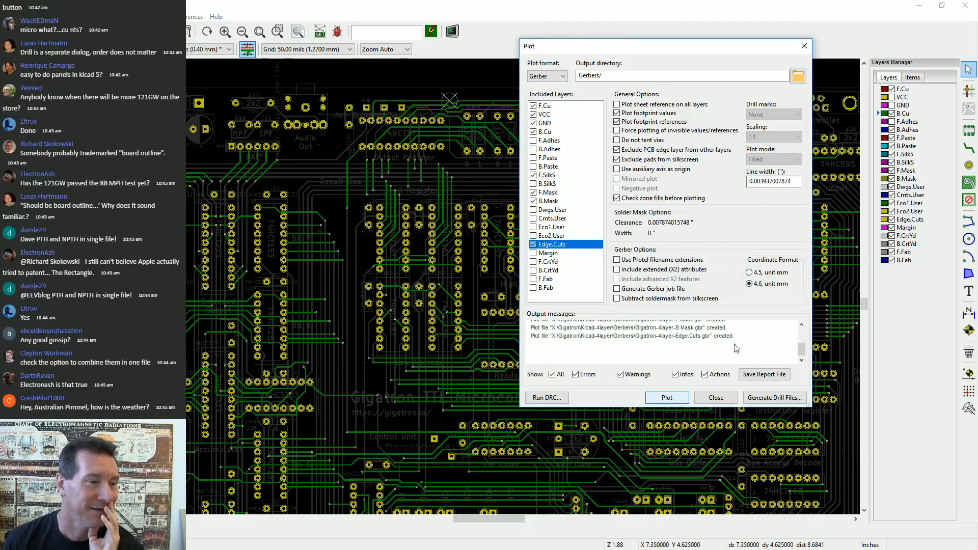
left_click_drag(803, 354, 804, 333)
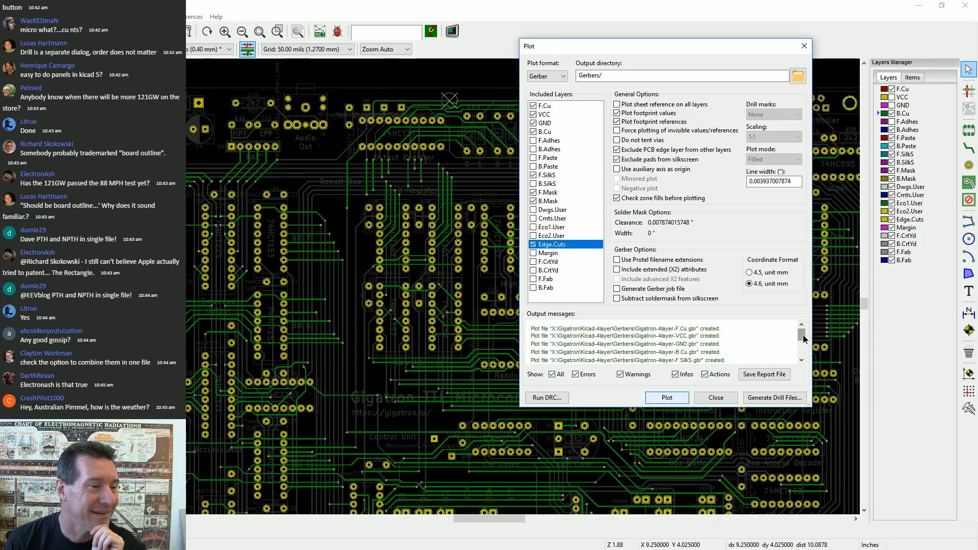
left_click_drag(803, 340, 814, 380)
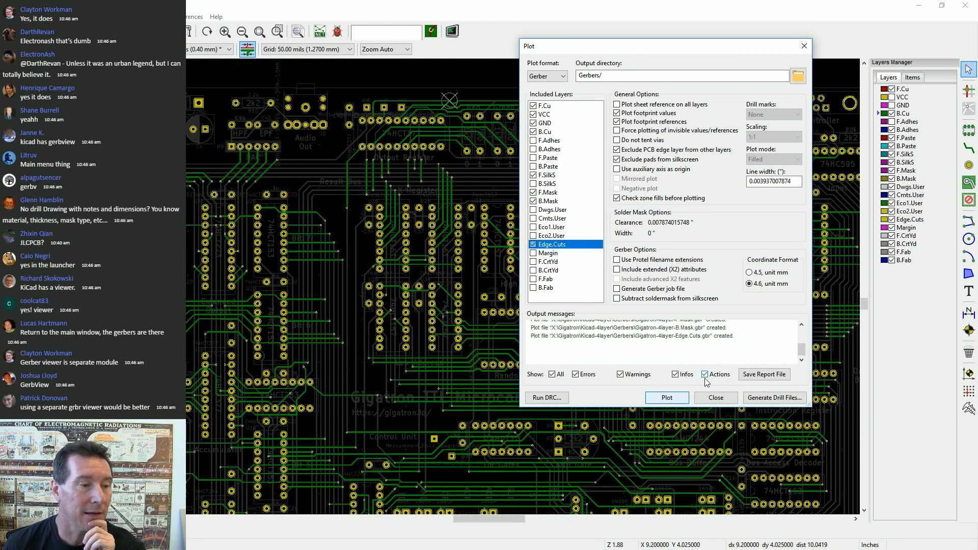
left_click(713, 397)
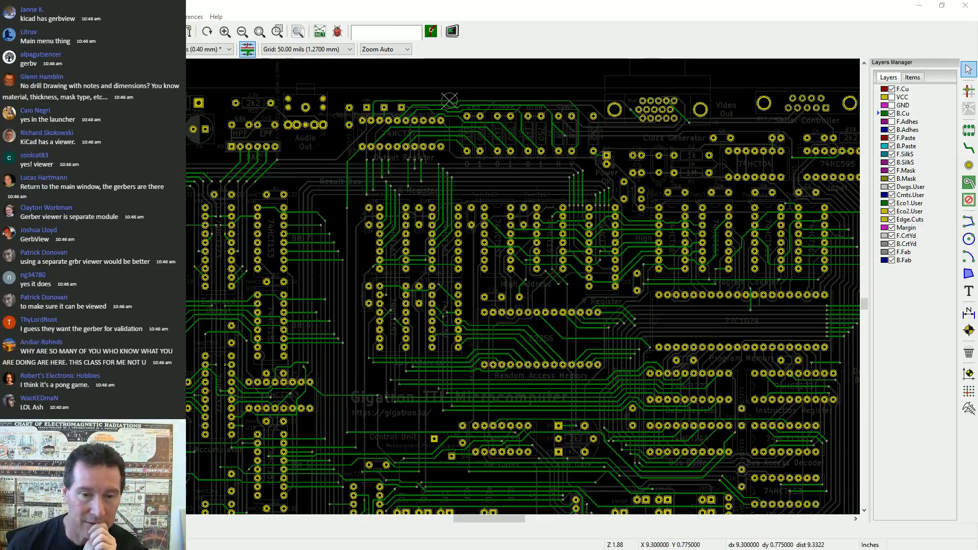
Switch to the KiCad project manager, launch GerbView and load all Gigatron-4layer .gbr files from the Gerbers folder
key("alt+Tab")
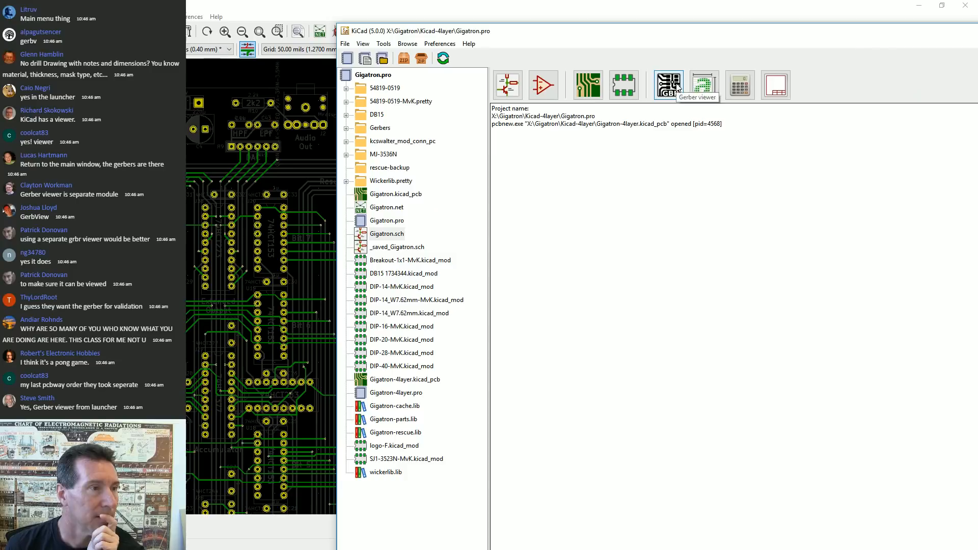
left_click(676, 90)
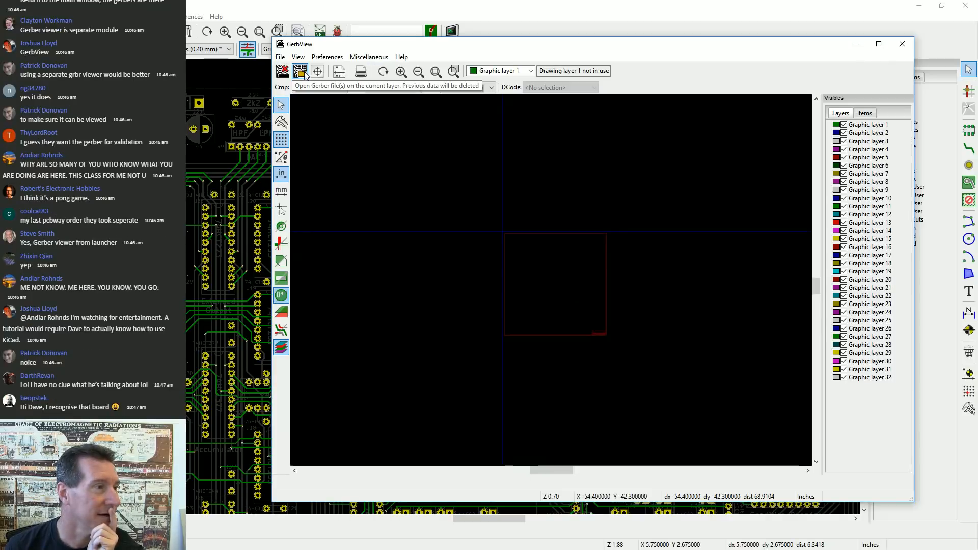
left_click(305, 75)
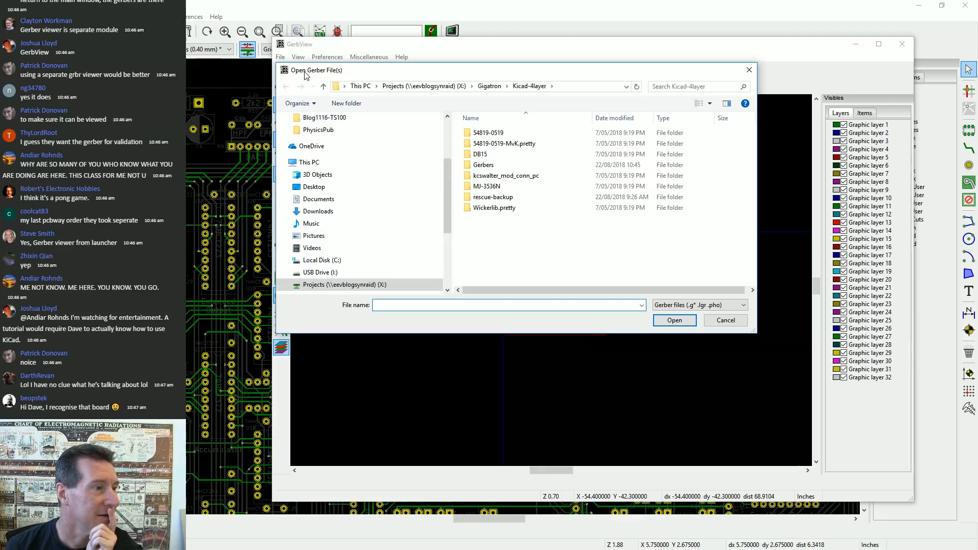
double_click(461, 163)
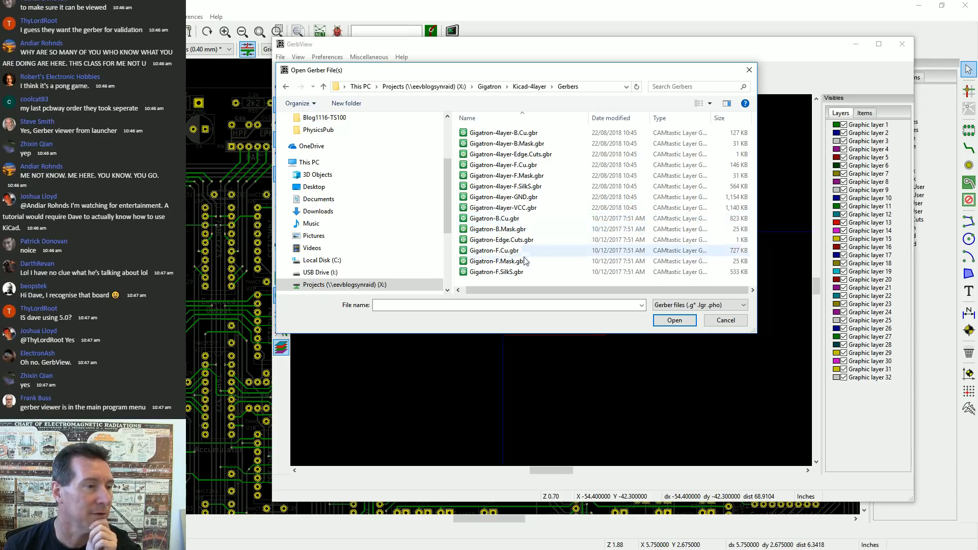
left_click(526, 208)
left_click(522, 134, "shift")
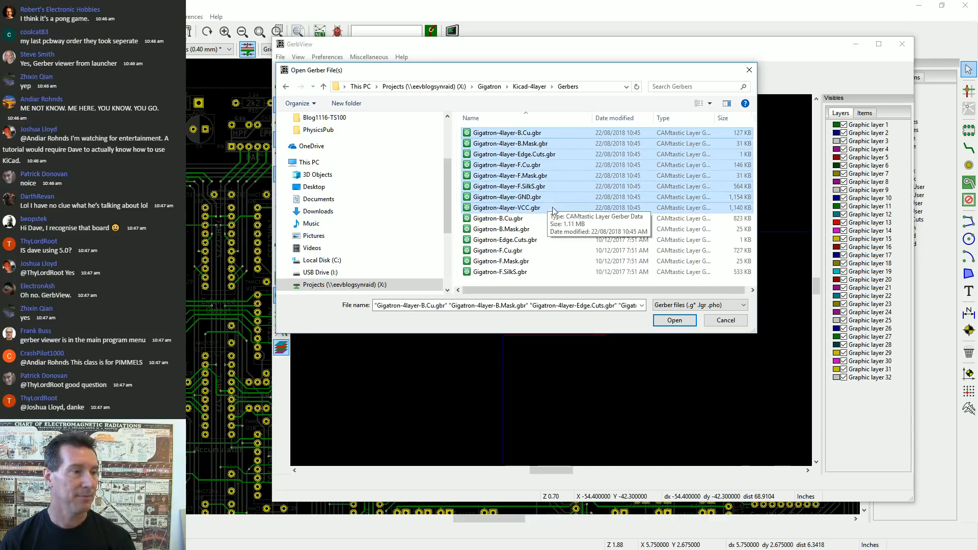
left_click(680, 322)
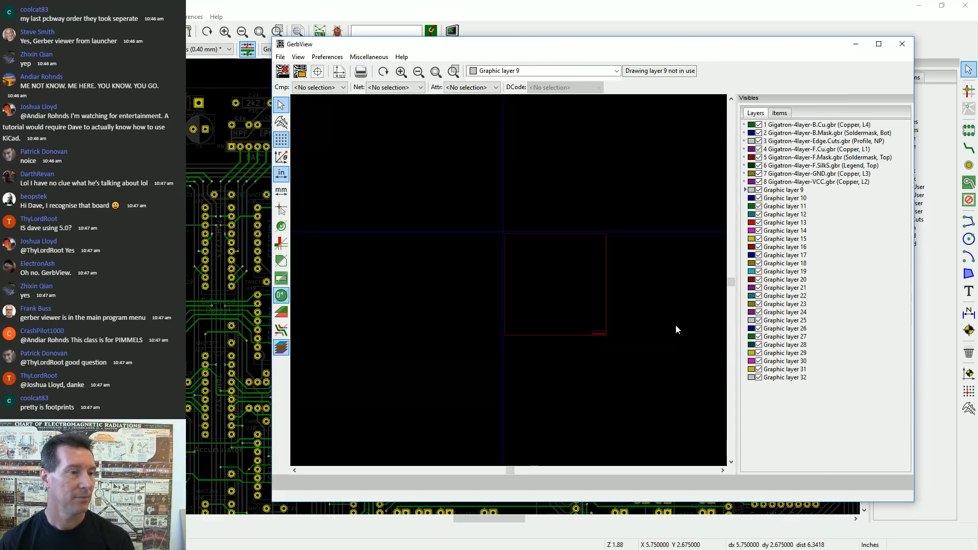
Hide the unused graphic layers 9 to 17 in the Gerber view
left_click(758, 190)
left_click(759, 198)
left_click(759, 206)
left_click(759, 214)
left_click(759, 222)
left_click(759, 230)
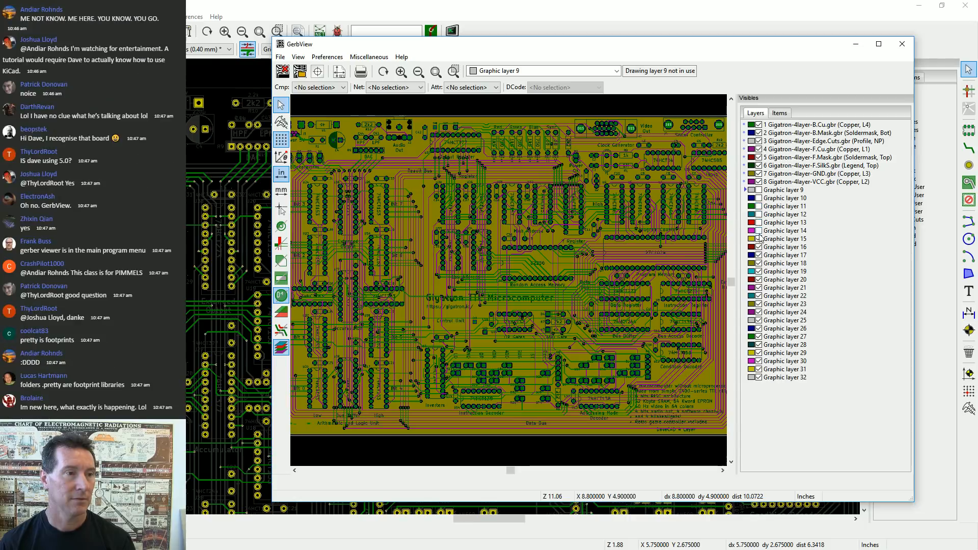
left_click(758, 238)
left_click(758, 255)
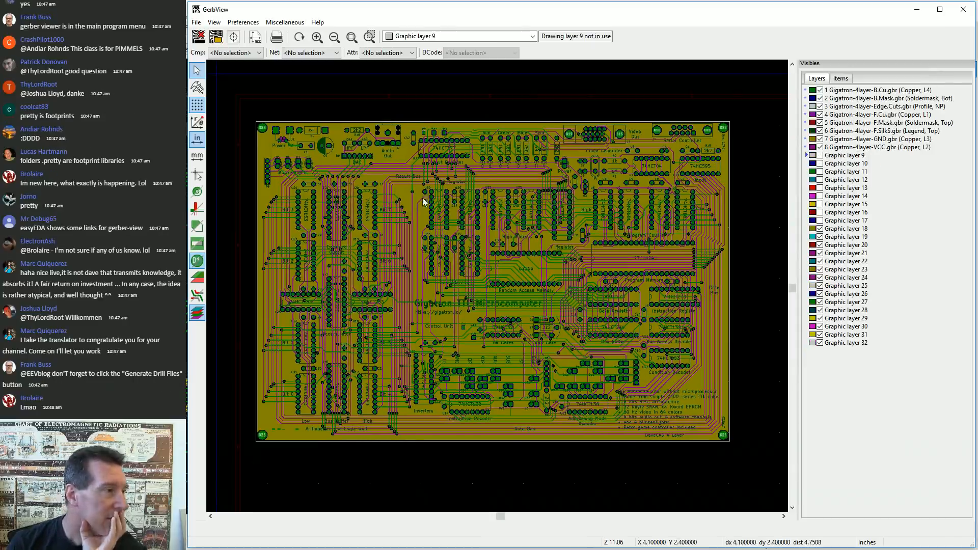
Inspect the loaded Gerber tracks and pads close up around the 74HCT153 chip at Bit 7
scroll(384, 229, "up", 1)
scroll(497, 285, "up", 10)
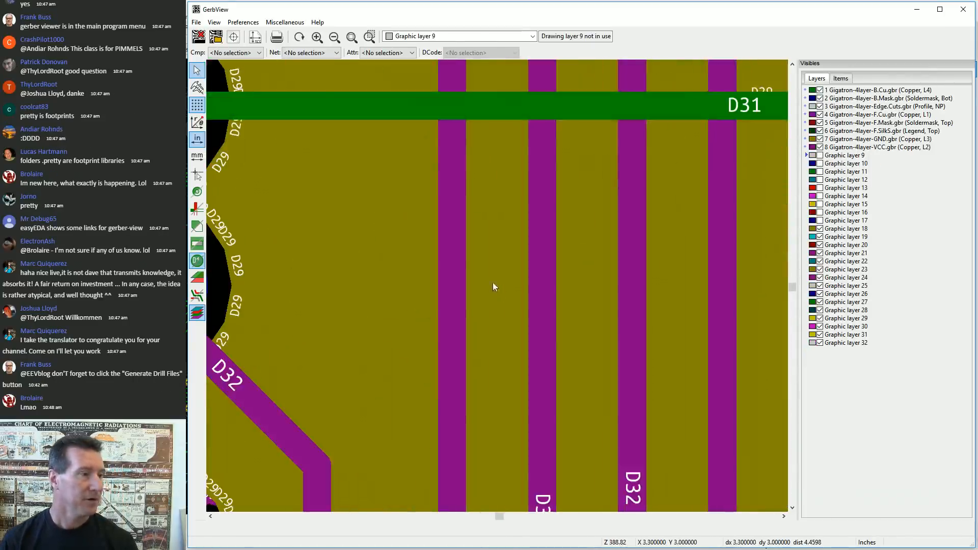
scroll(478, 239, "down", 2)
scroll(497, 286, "down", 5)
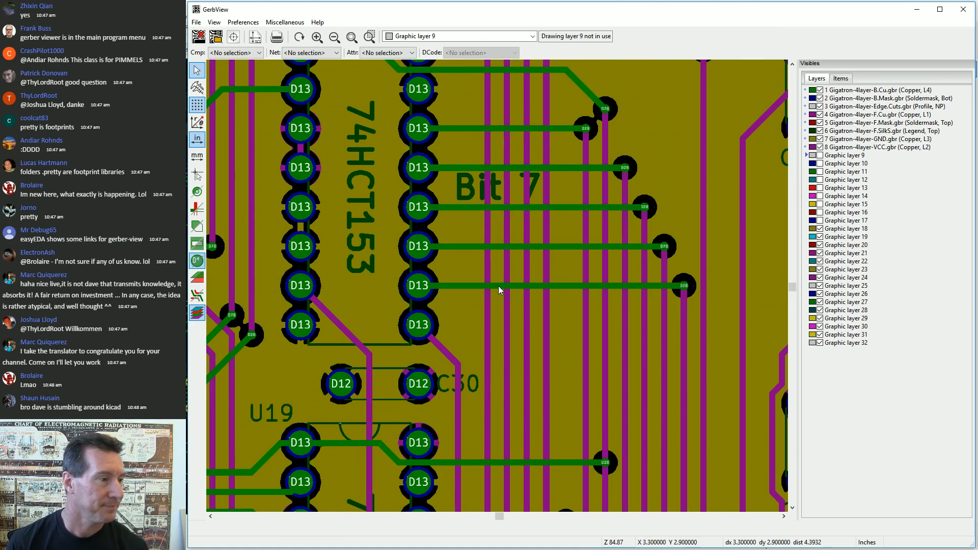
scroll(497, 286, "down", 2)
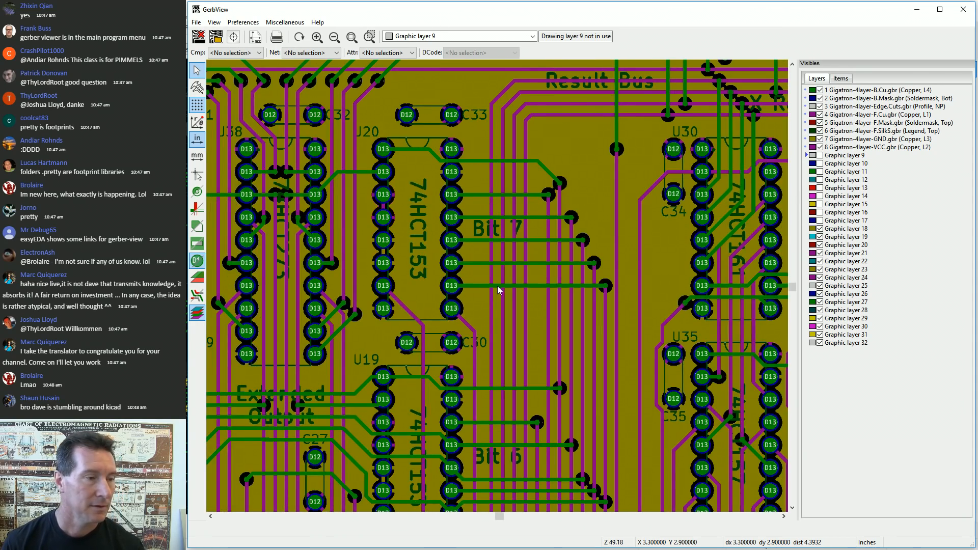
scroll(565, 278, "up", 7)
scroll(650, 299, "down", 8)
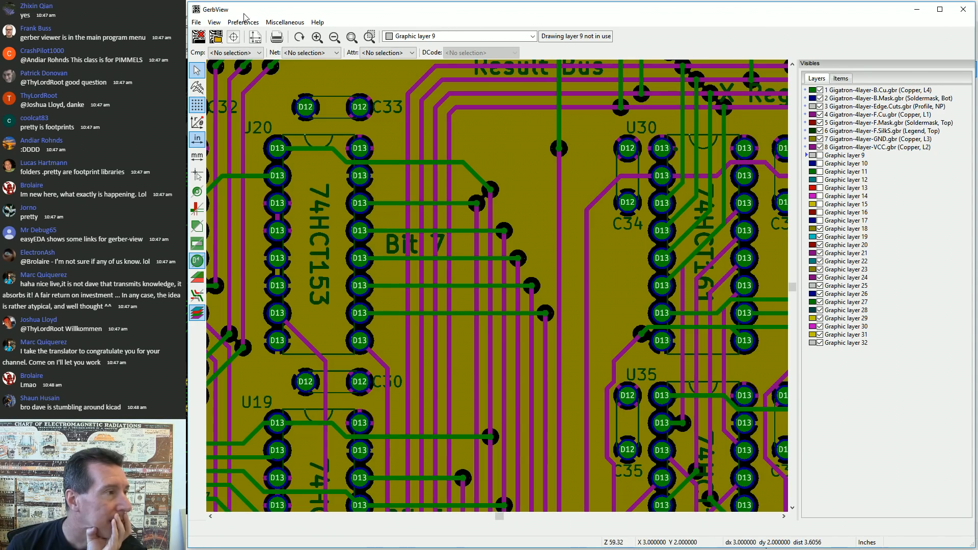
left_click(241, 23)
mouse_move(219, 26)
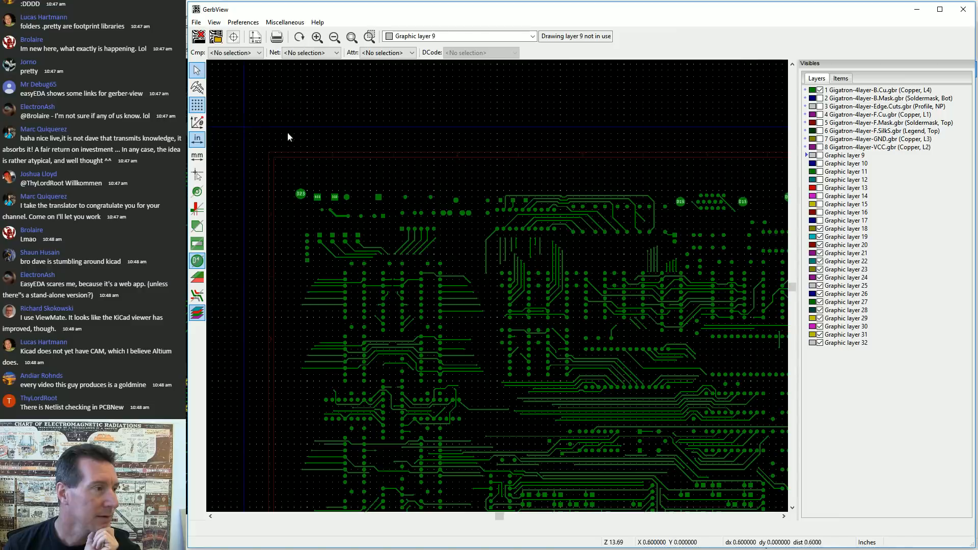
Examine the bottom copper layer alone, from close-up tracks and pads out to the whole drawing sheet frame
scroll(299, 158, "up", 6)
scroll(493, 285, "up", 3)
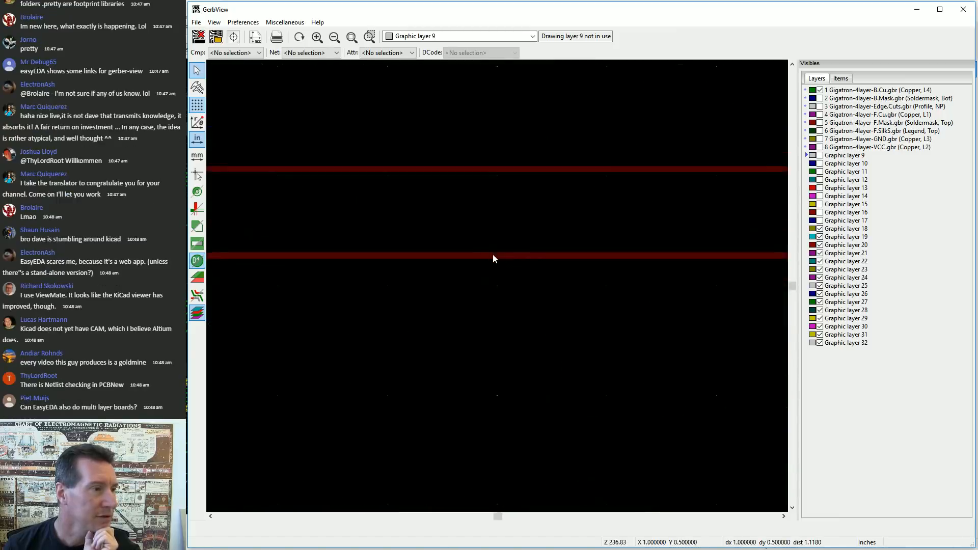
scroll(497, 286, "down", 7)
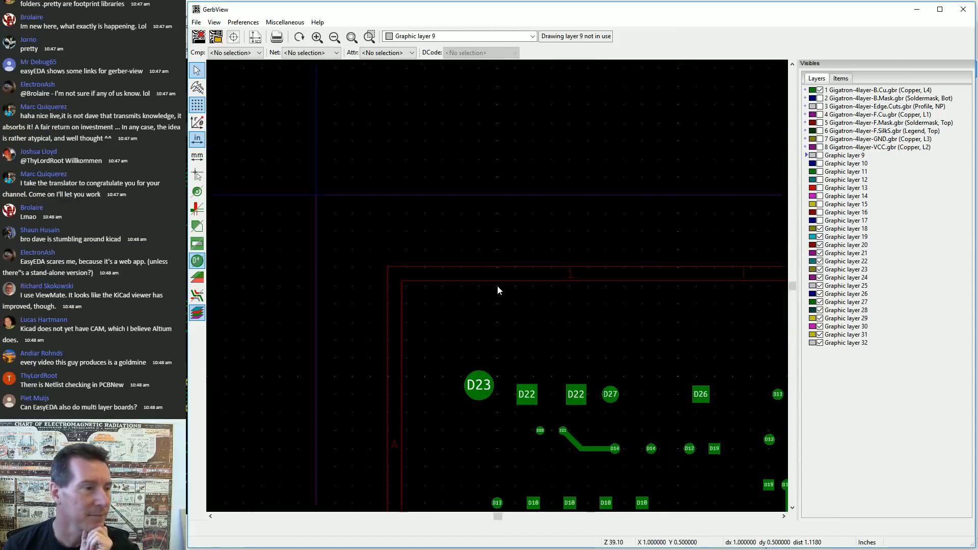
scroll(498, 289, "down", 2)
scroll(497, 290, "up", 6)
scroll(497, 290, "up", 1)
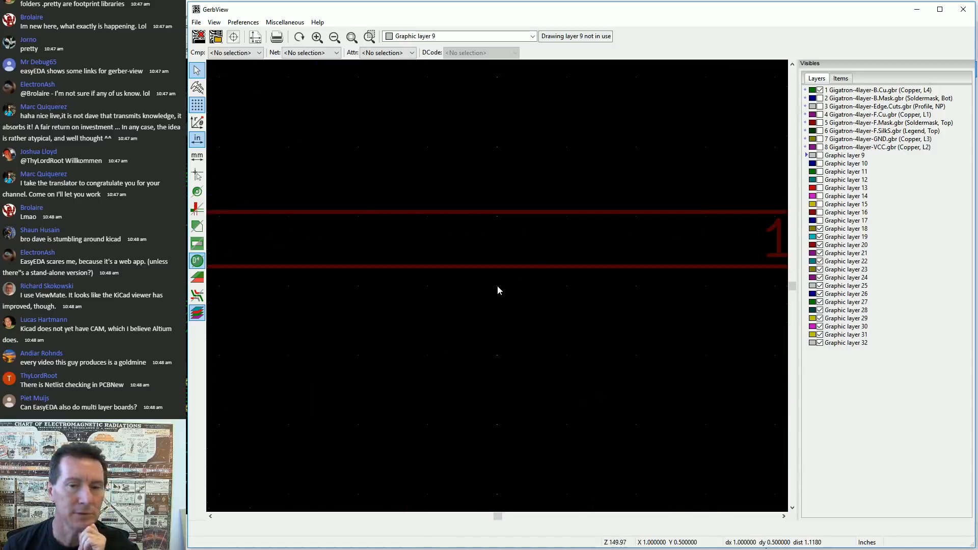
scroll(497, 286, "down", 1)
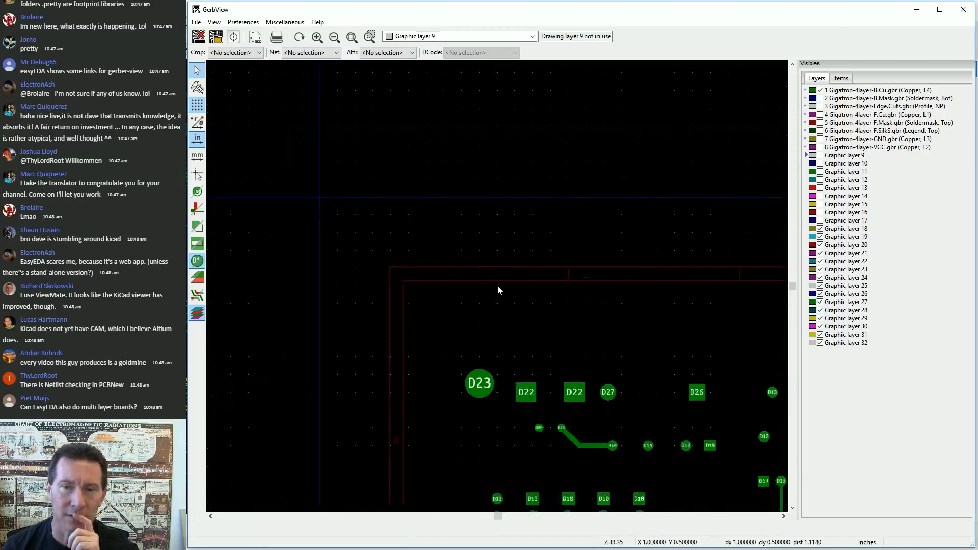
scroll(497, 285, "down", 3)
scroll(497, 285, "down", 2)
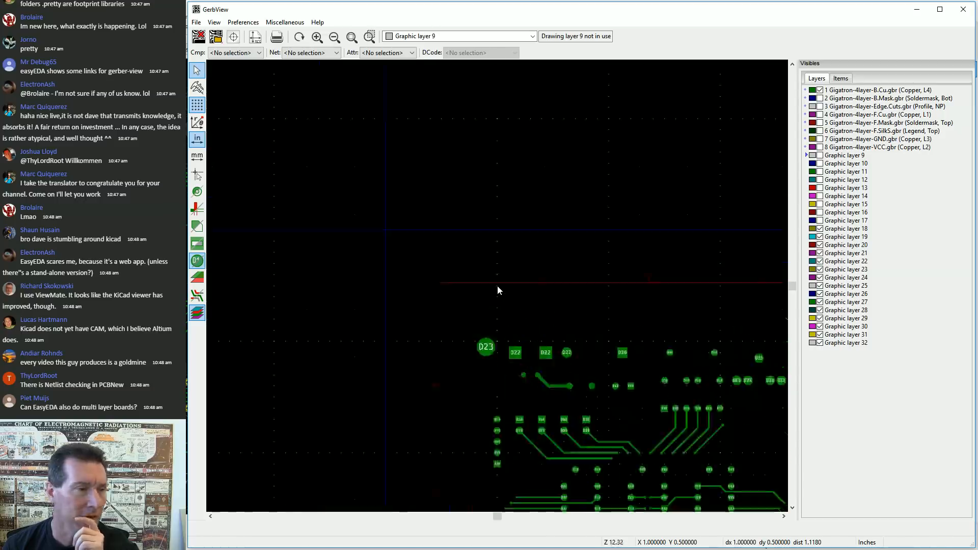
scroll(497, 285, "down", 1)
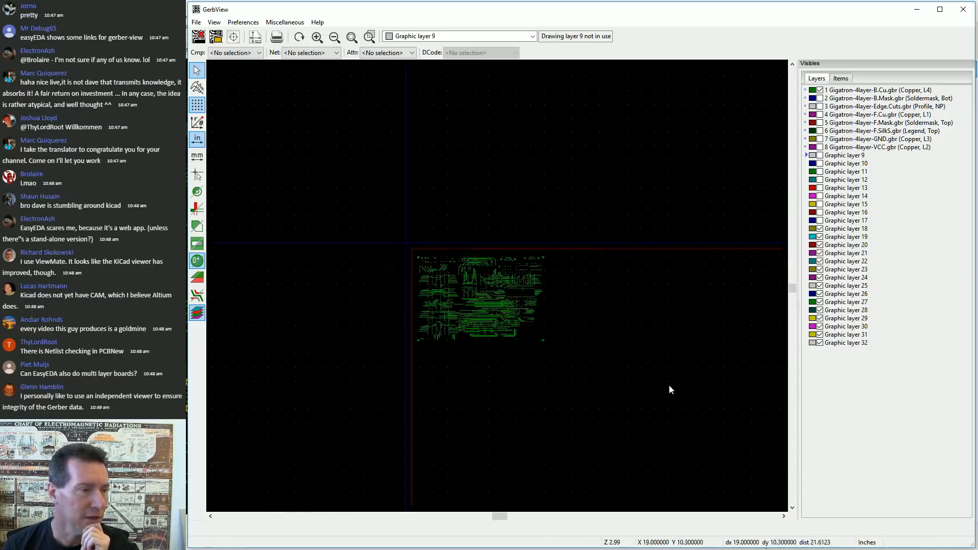
scroll(668, 388, "down", 1)
scroll(480, 279, "down", 1)
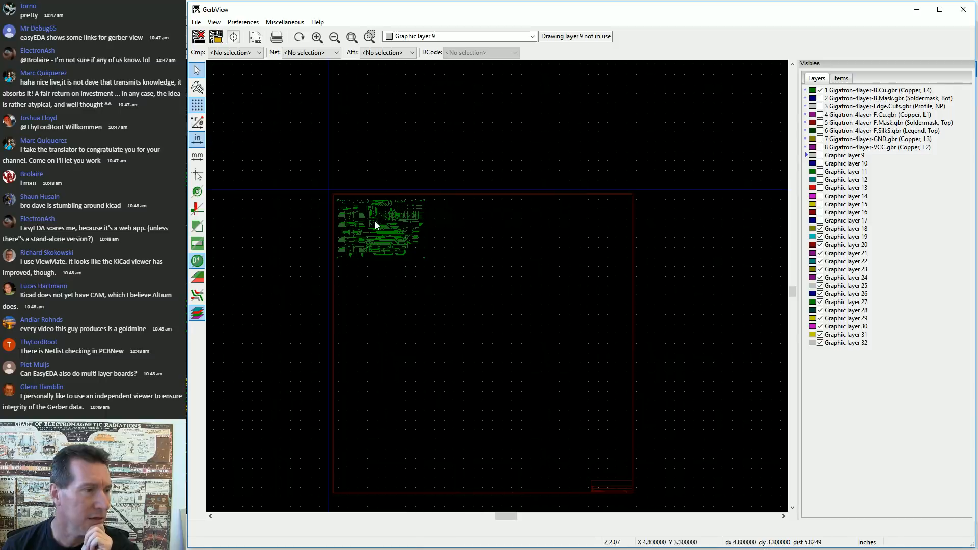
scroll(375, 221, "up", 7)
scroll(516, 285, "up", 3)
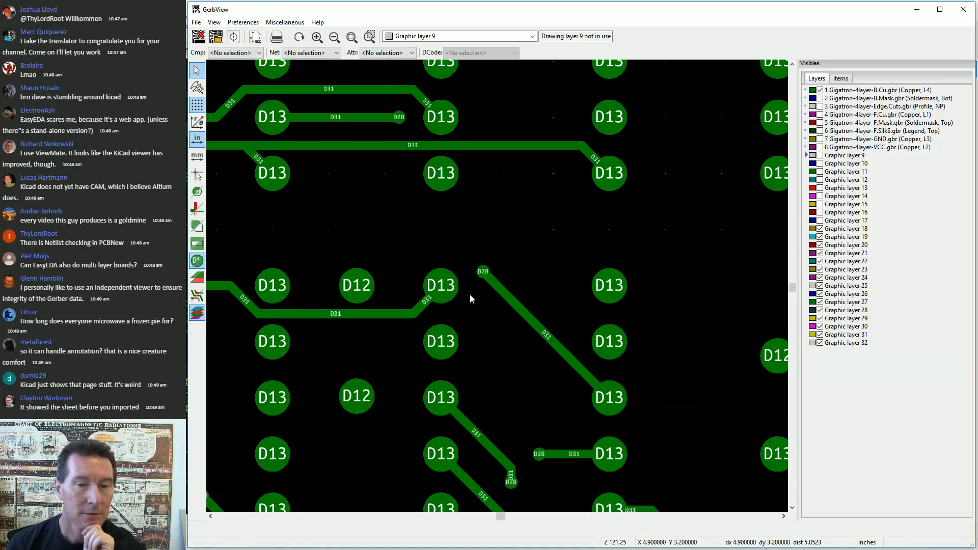
scroll(500, 285, "down", 5)
scroll(500, 286, "down", 1)
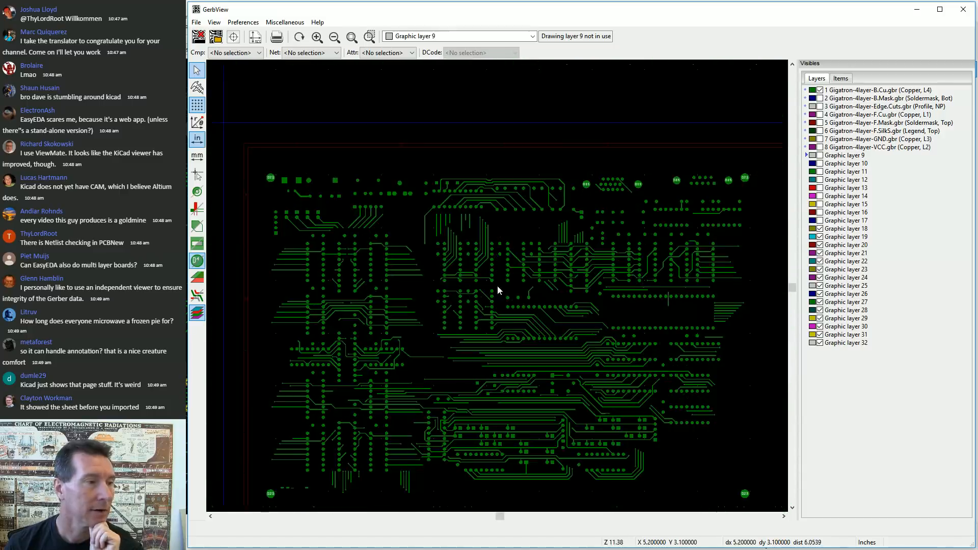
Hide the bottom copper layer, check the bottom soldermask on its own, and leave only the Edge.Cuts board outline visible
left_click(820, 90)
left_click(819, 98)
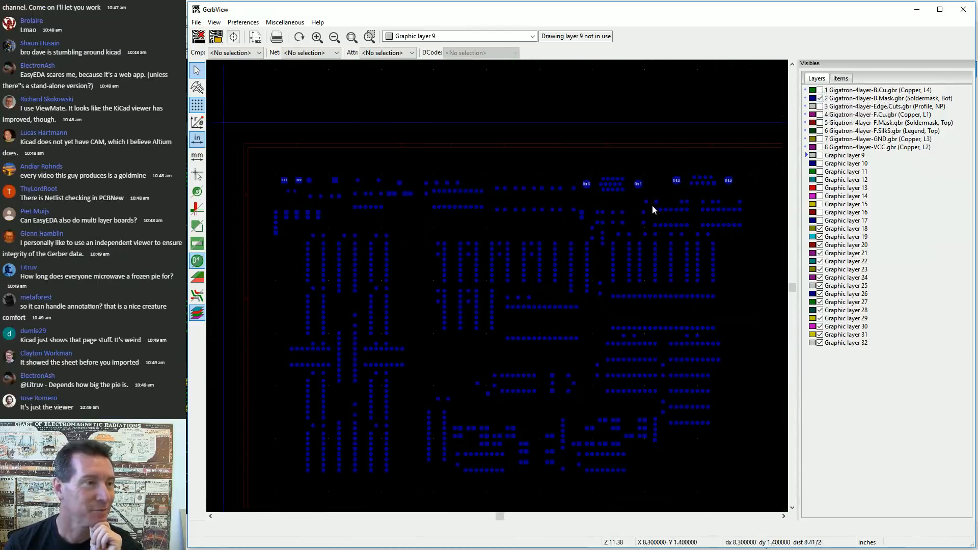
left_click(820, 98)
left_click(819, 106)
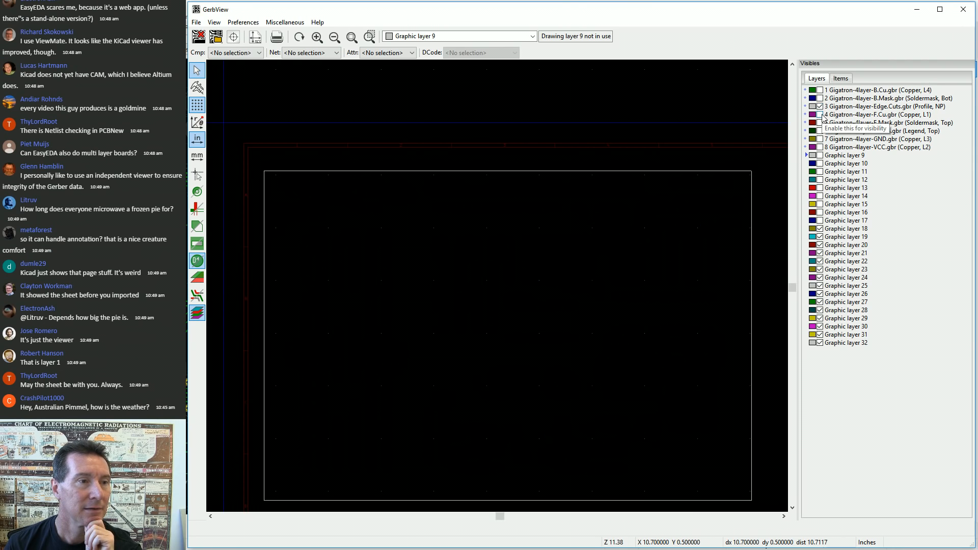
left_click(820, 106)
left_click(820, 106)
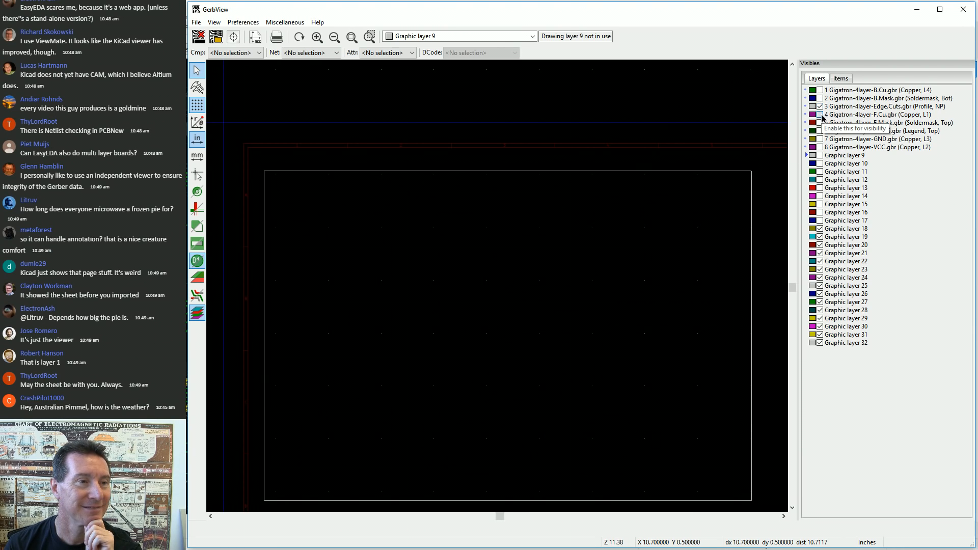
Show the front copper layer inside the board outline and inspect its tracks and pads close up
left_click(819, 114)
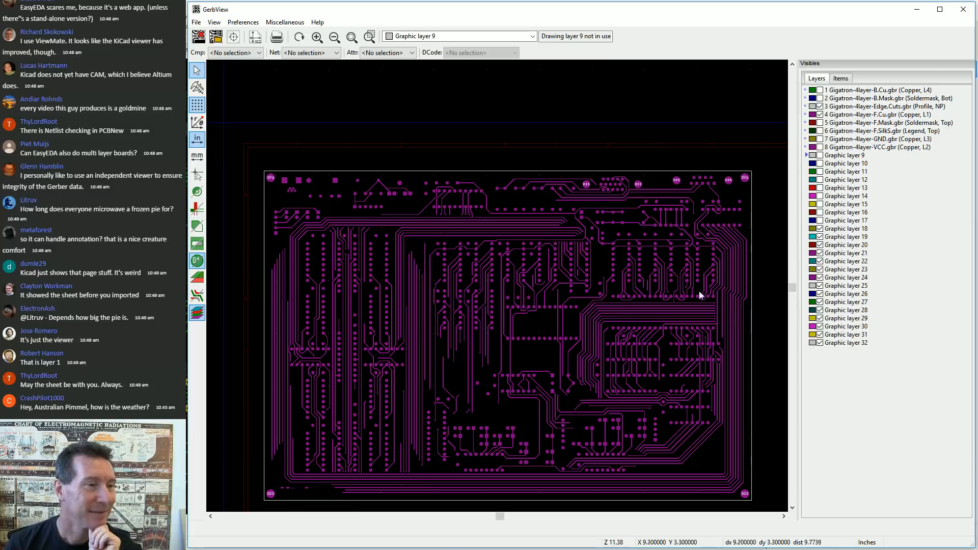
scroll(497, 285, "up", 10)
scroll(498, 289, "down", 9)
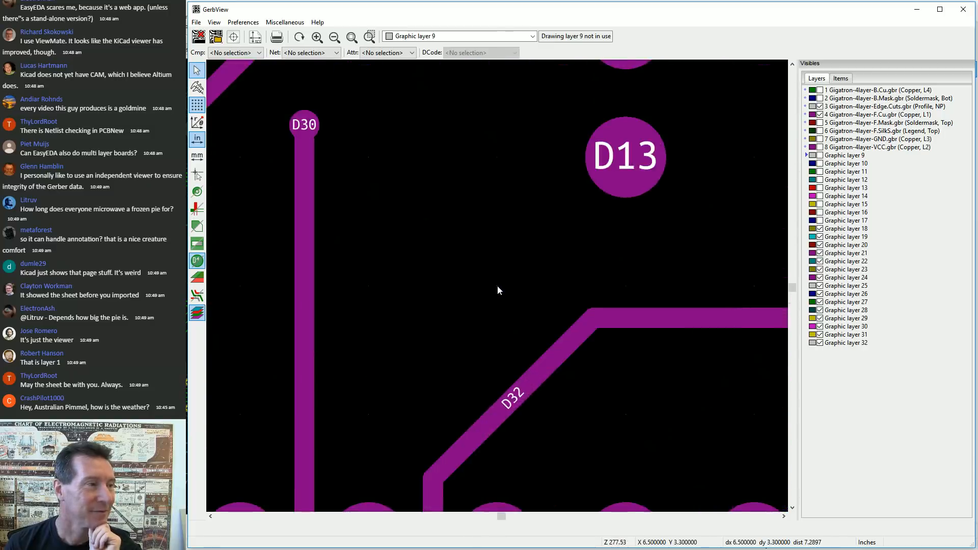
scroll(498, 283, "down", 2)
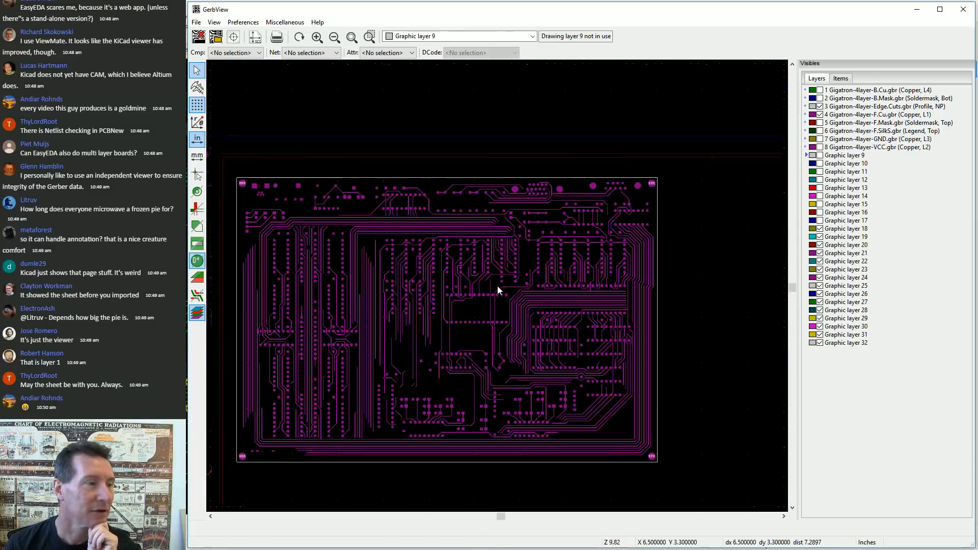
Hide the front copper, check the front soldermask, and replace it with the front silkscreen layer inside the outline
left_click(820, 114)
left_click(820, 123)
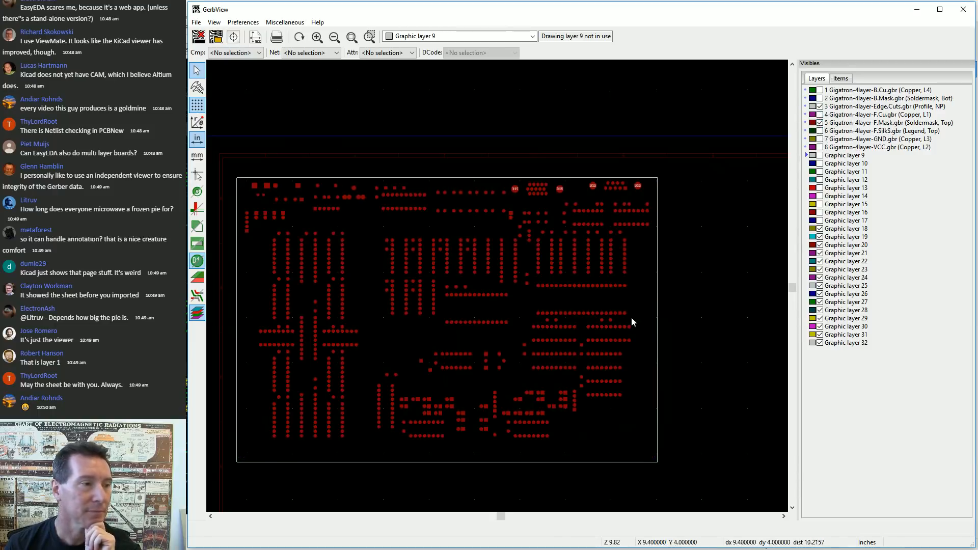
left_click(820, 130)
left_click(820, 122)
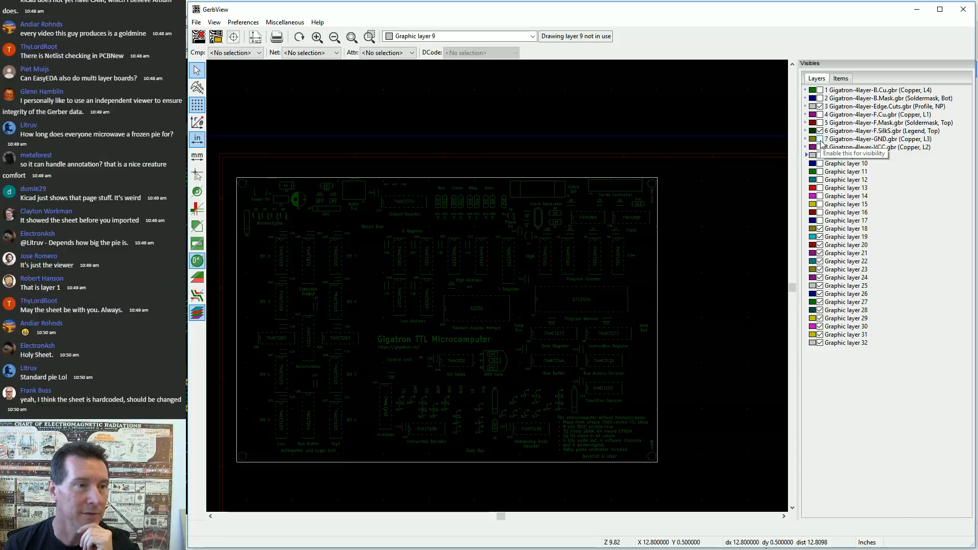
Show the GND copper layer and inspect the plane's gap to the board edge around the J4 Serial Controller connector
left_click(820, 139)
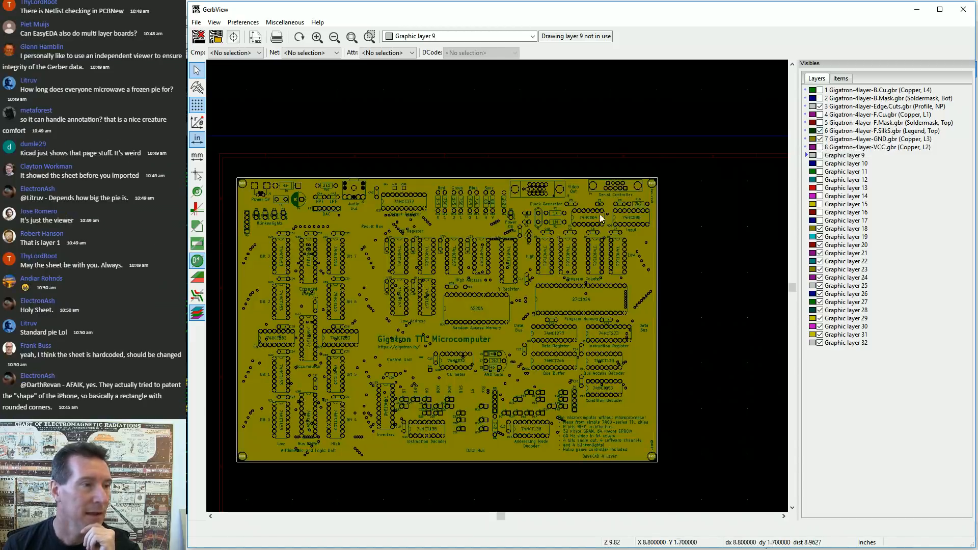
scroll(594, 185, "up", 6)
scroll(498, 293, "up", 2)
scroll(497, 282, "down", 2)
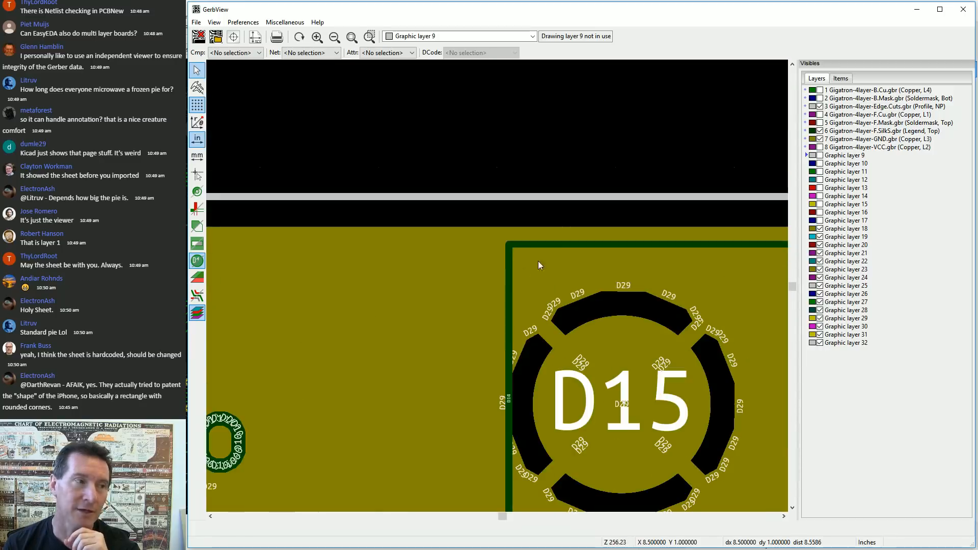
scroll(556, 215, "up", 1)
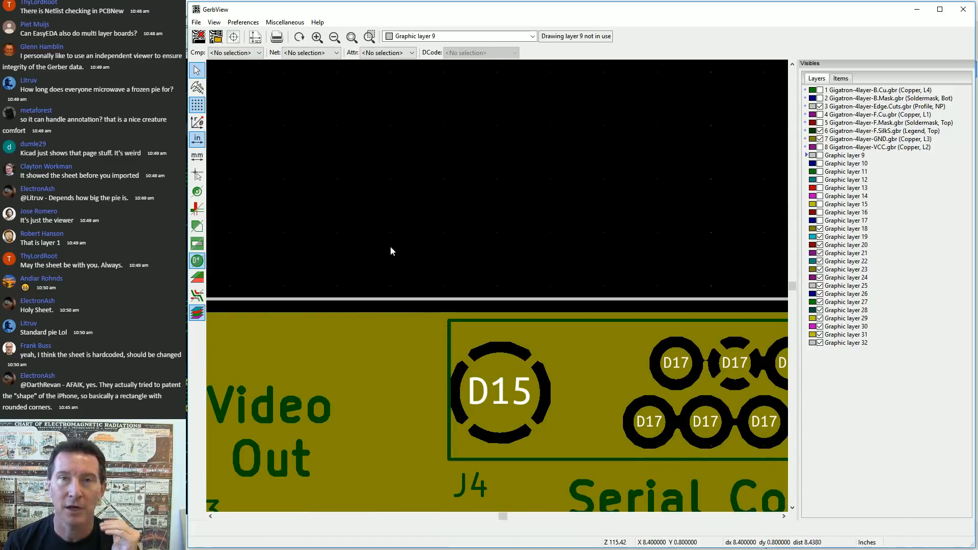
scroll(494, 295, "down", 5)
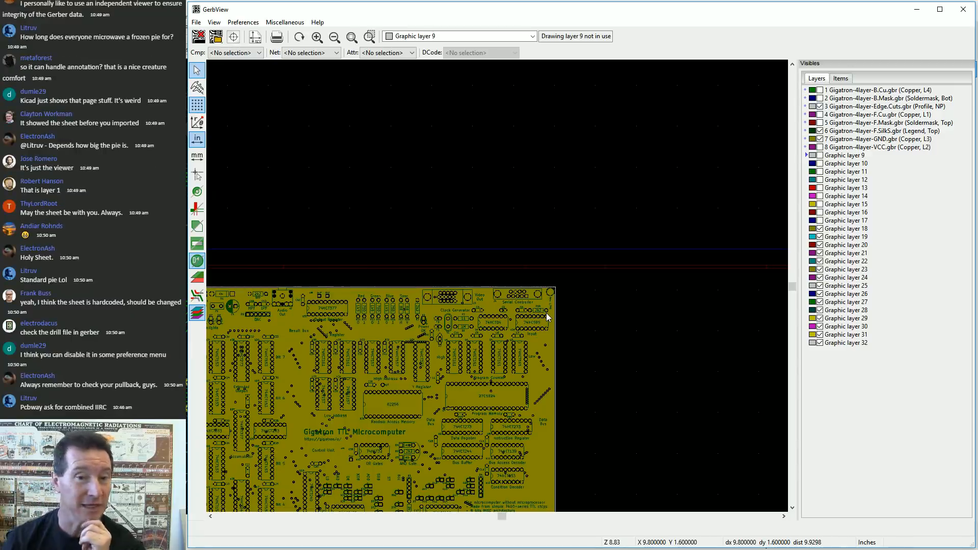
scroll(497, 285, "up", 15)
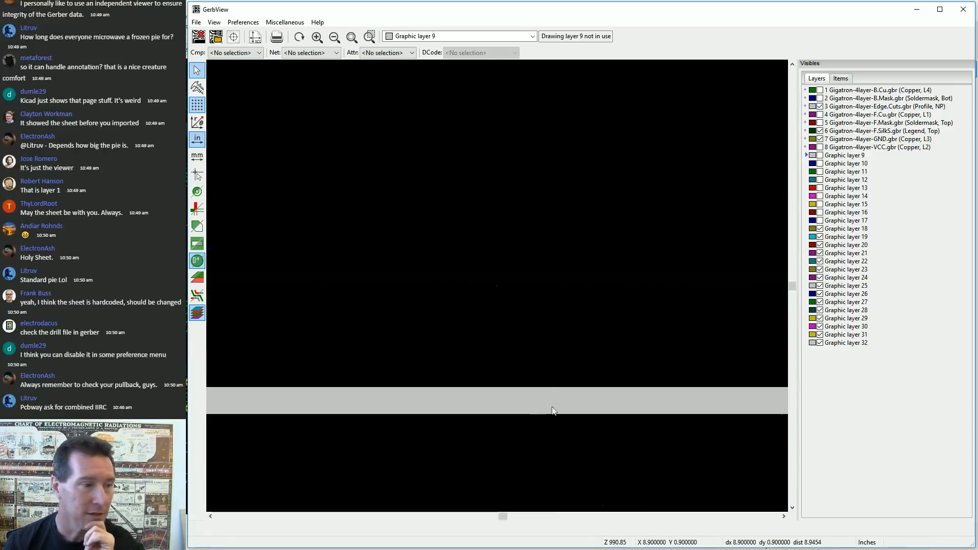
scroll(494, 283, "down", 8)
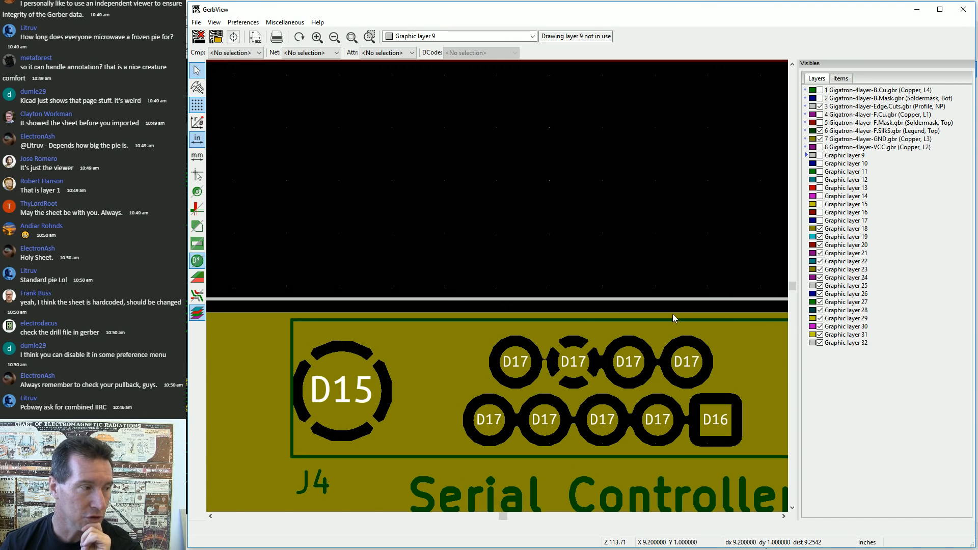
scroll(708, 320, "down", 4)
scroll(733, 324, "up", 2)
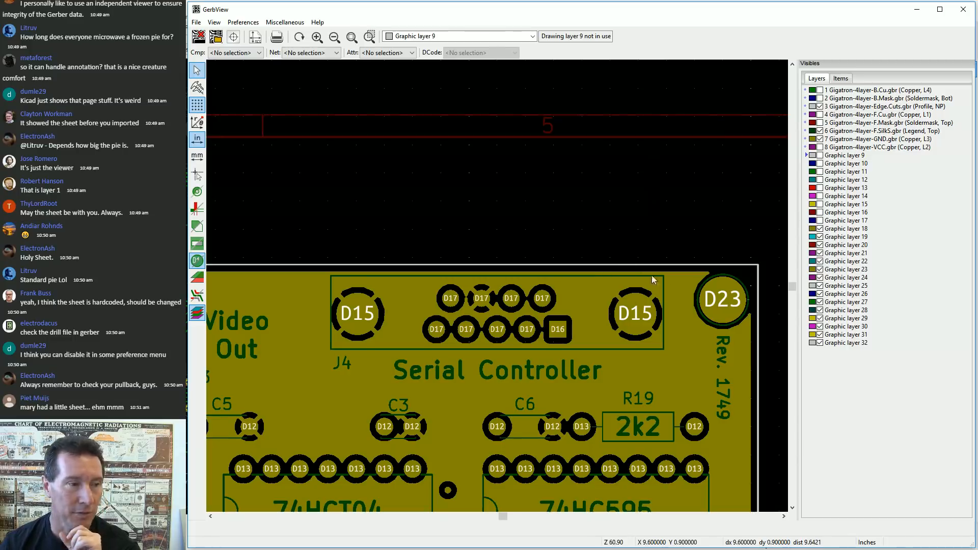
scroll(679, 306, "down", 2)
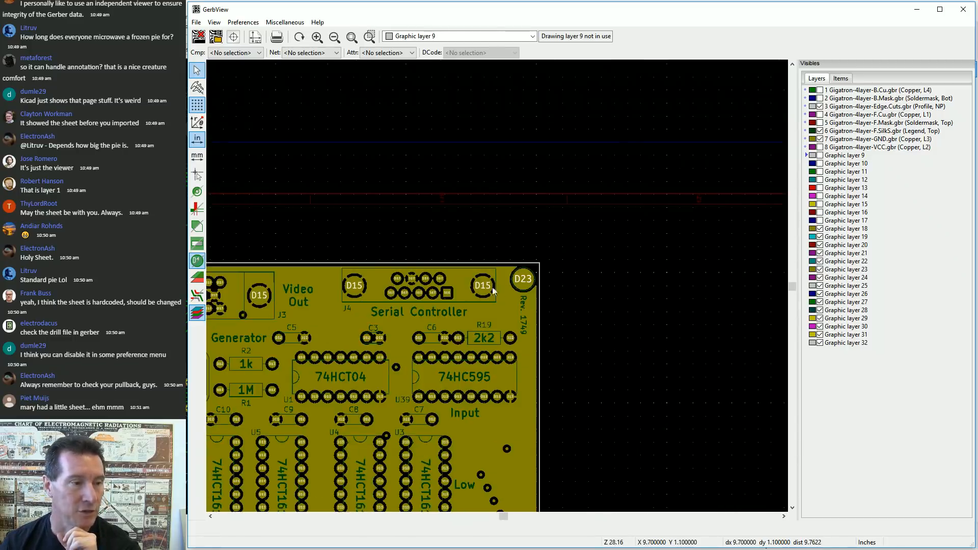
Examine the thermal relief and clearance shape of J4's D15 mounting pad in the GND plane, close up and beside the board corner
scroll(498, 287, "up", 8)
scroll(497, 287, "down", 2)
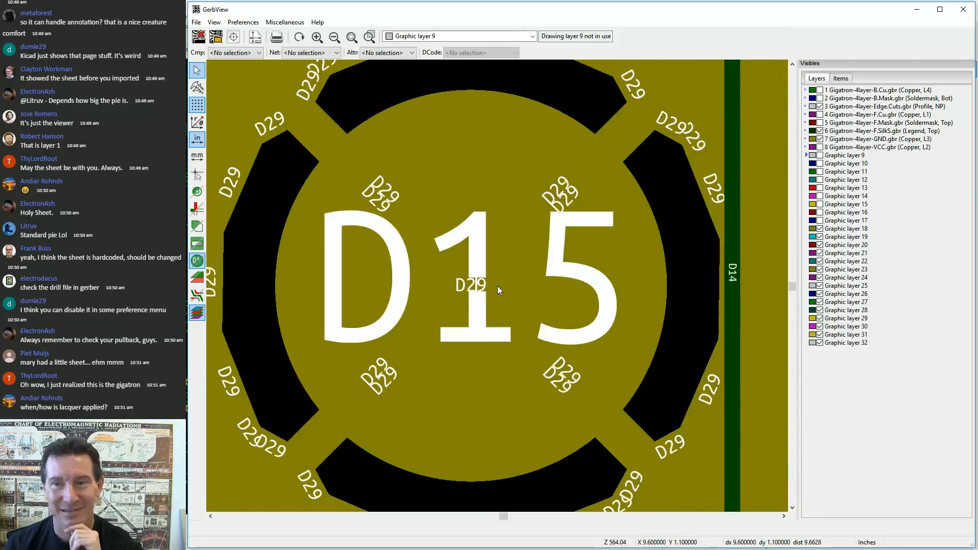
scroll(498, 285, "down", 4)
scroll(497, 286, "up", 4)
scroll(497, 286, "down", 1)
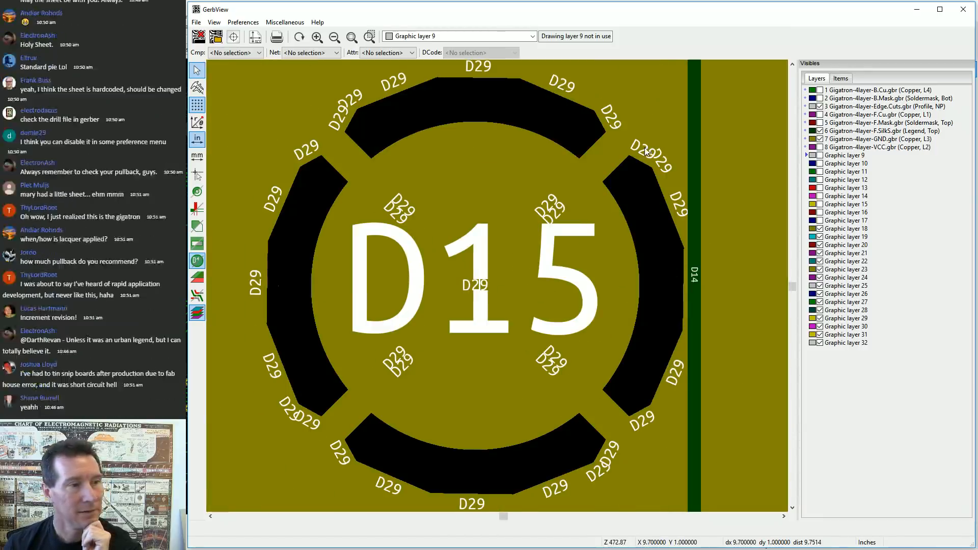
scroll(715, 297, "down", 8)
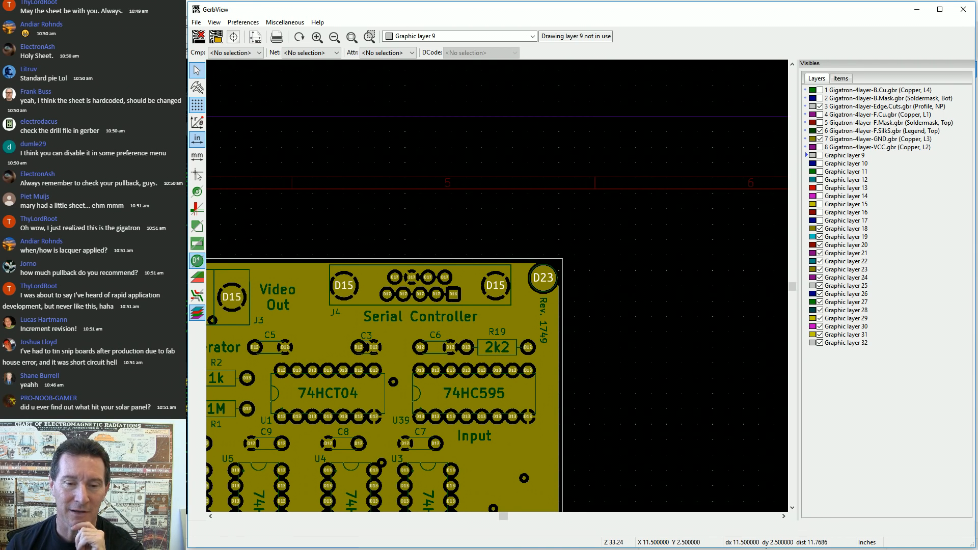
scroll(498, 288, "up", 8)
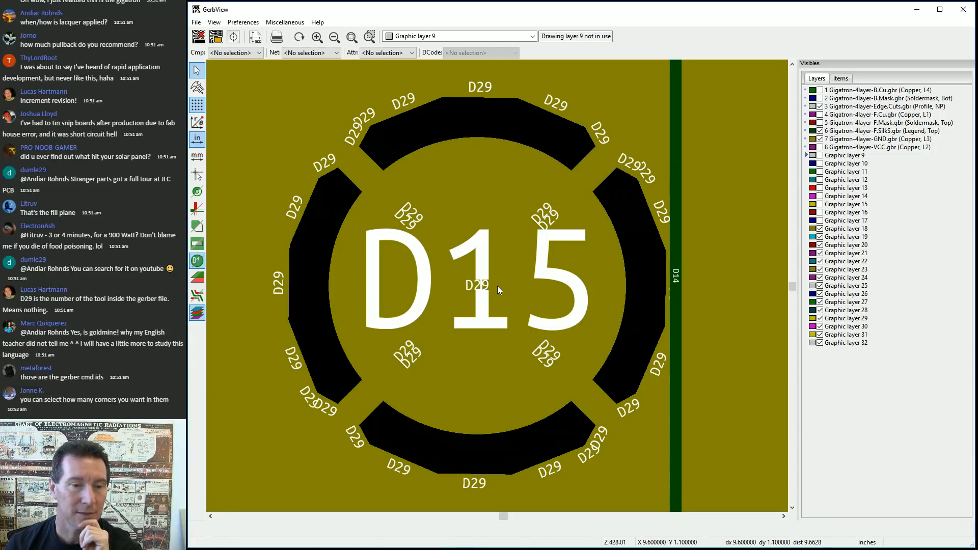
scroll(497, 286, "down", 1)
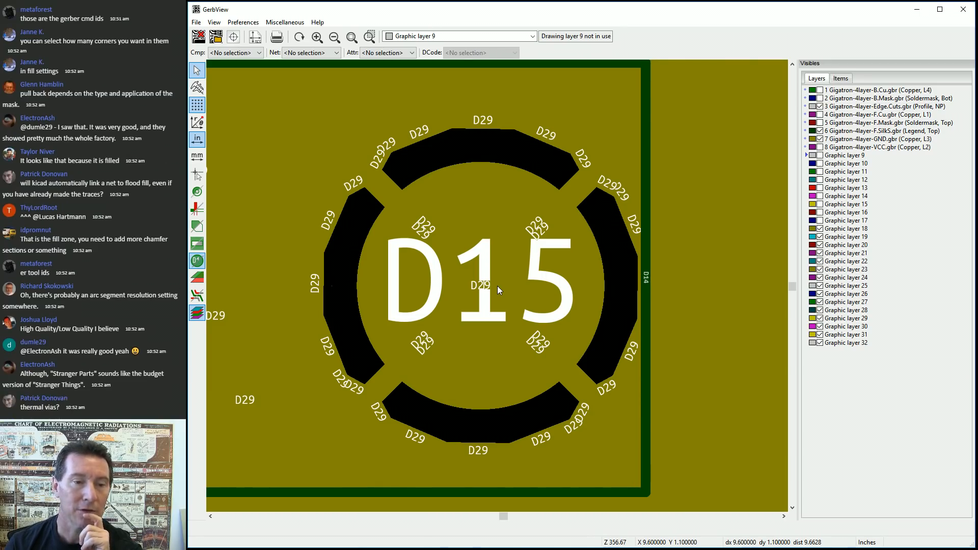
scroll(497, 286, "down", 8)
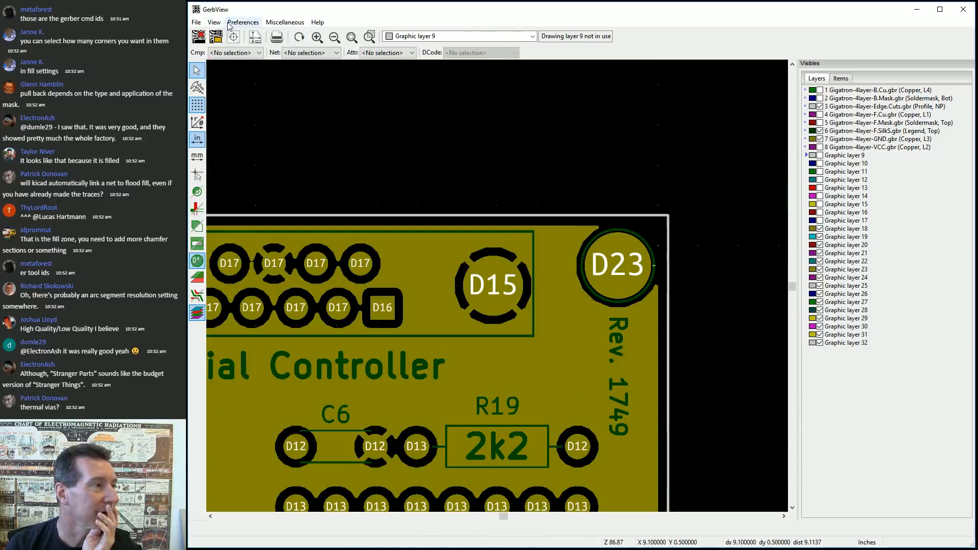
left_click(285, 21)
left_click(516, 177)
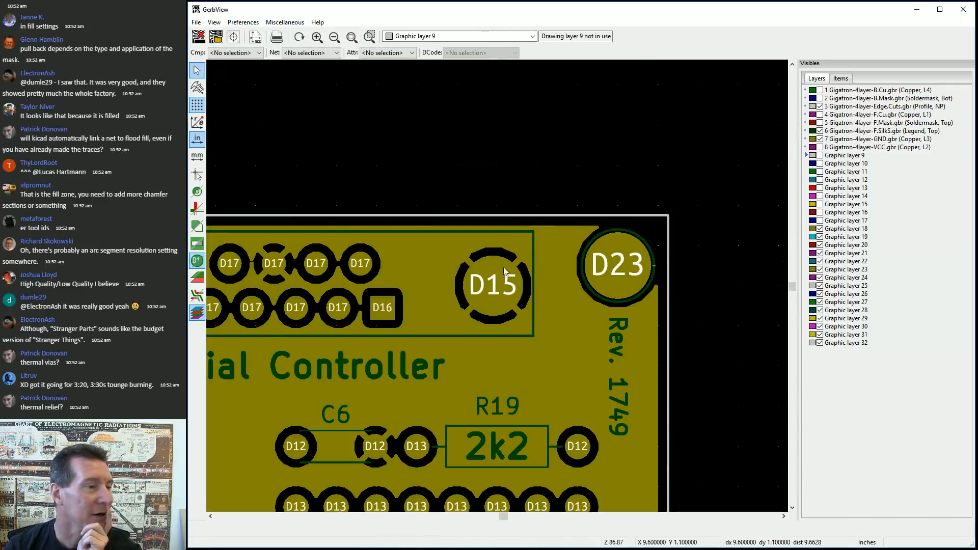
Inspect the GND plane's clearances around the pads and vias near the Input and Program Counter sections below the Serial Controller
scroll(505, 266, "down", 6)
scroll(484, 298, "up", 4)
scroll(696, 280, "up", 1)
scroll(499, 288, "up", 8)
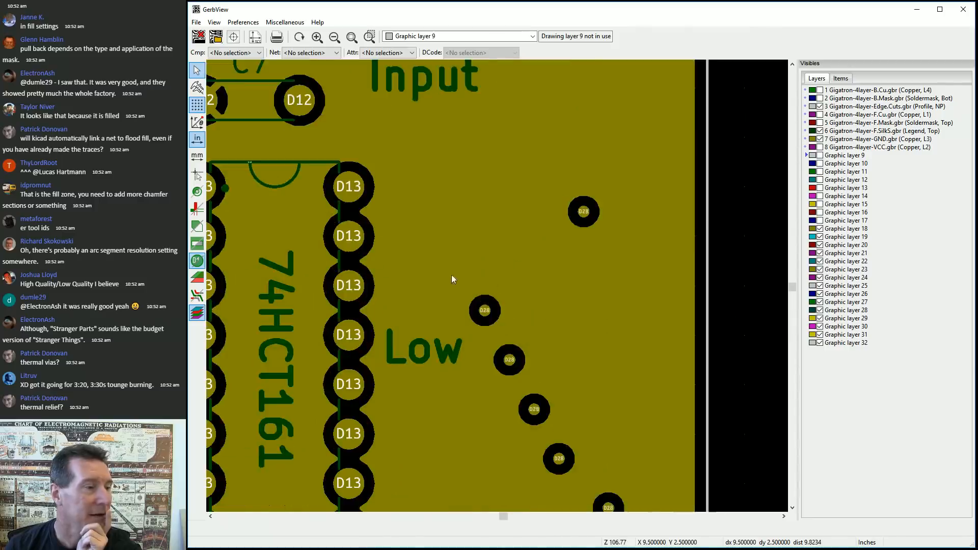
scroll(497, 286, "down", 6)
scroll(497, 289, "down", 1)
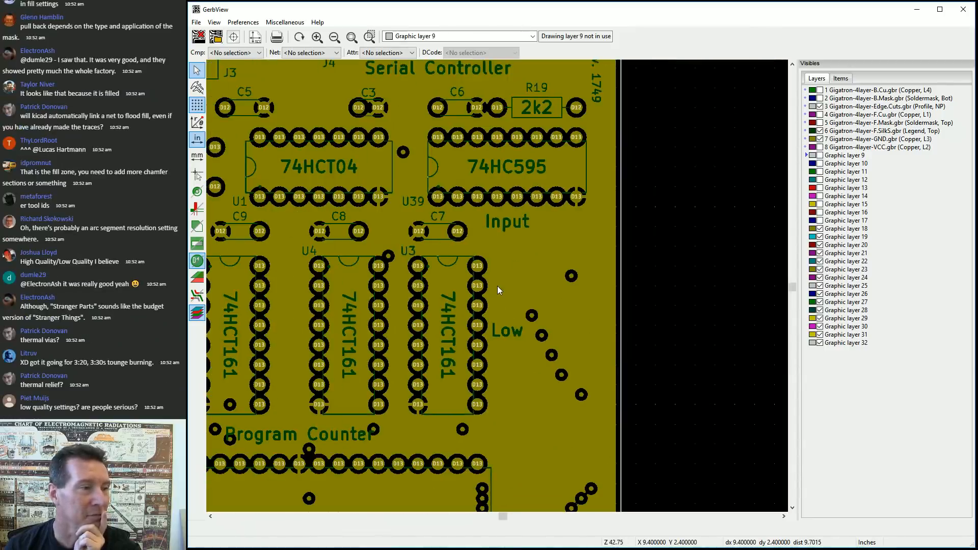
scroll(492, 286, "down", 4)
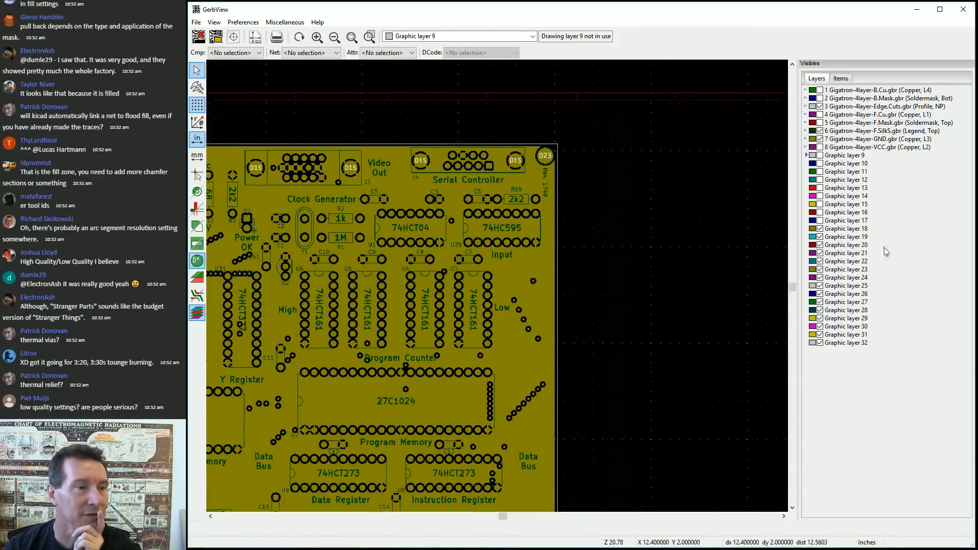
Replace the GND layer with the VCC copper layer and inspect its plane from the Serial Controller corner across to the Power 5V corner
left_click(819, 139)
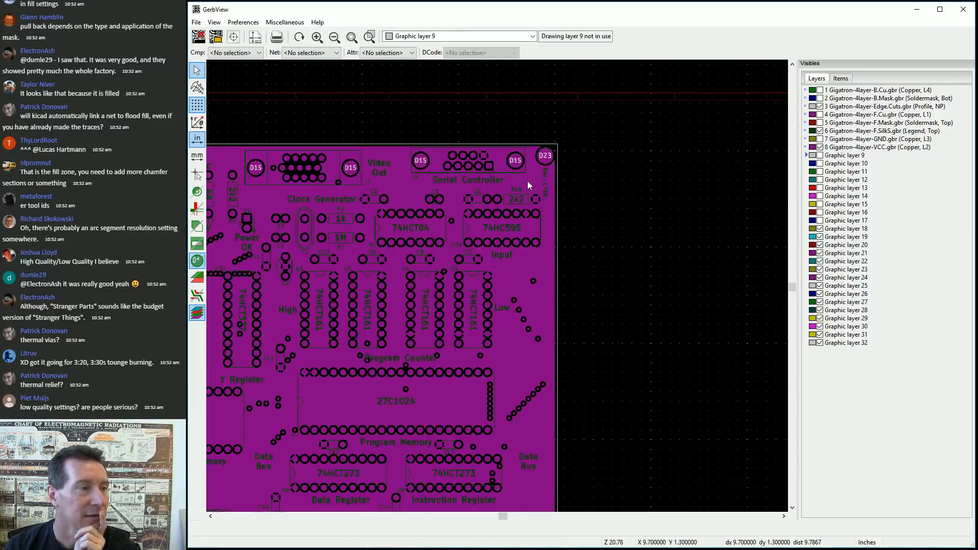
scroll(527, 182, "up", 5)
scroll(496, 286, "up", 3)
scroll(497, 286, "down", 7)
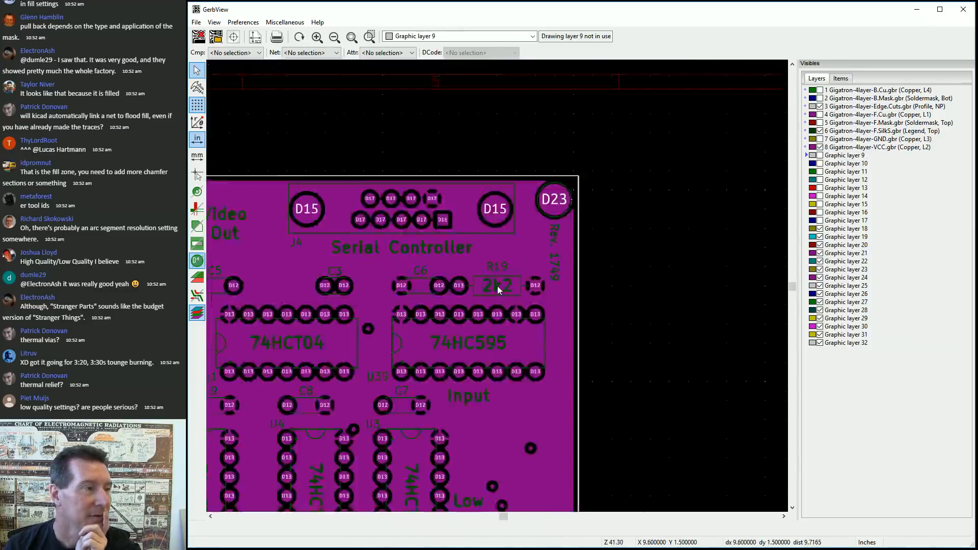
middle_click_drag(362, 313, 683, 289)
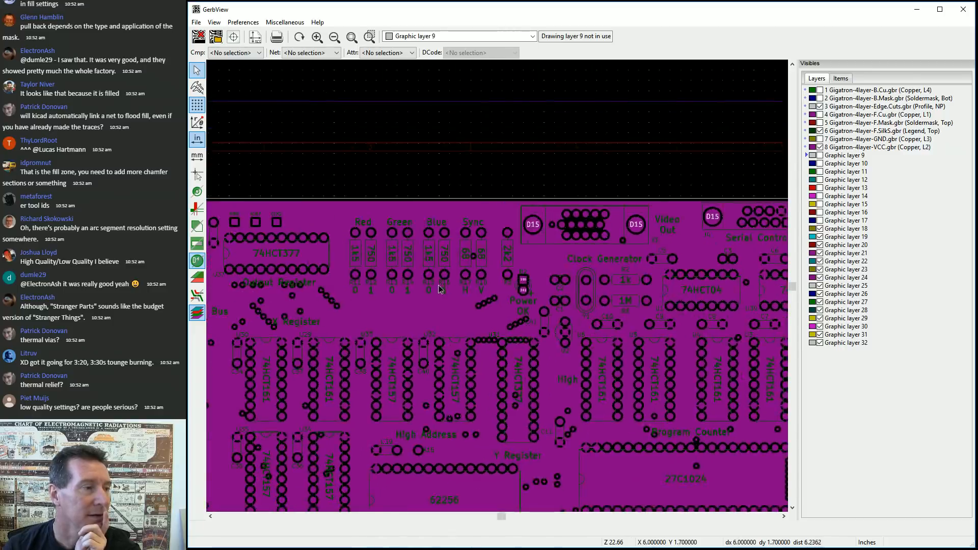
middle_click_drag(438, 286, 685, 246)
middle_click_drag(423, 251, 685, 252)
middle_click_drag(582, 278, 701, 266)
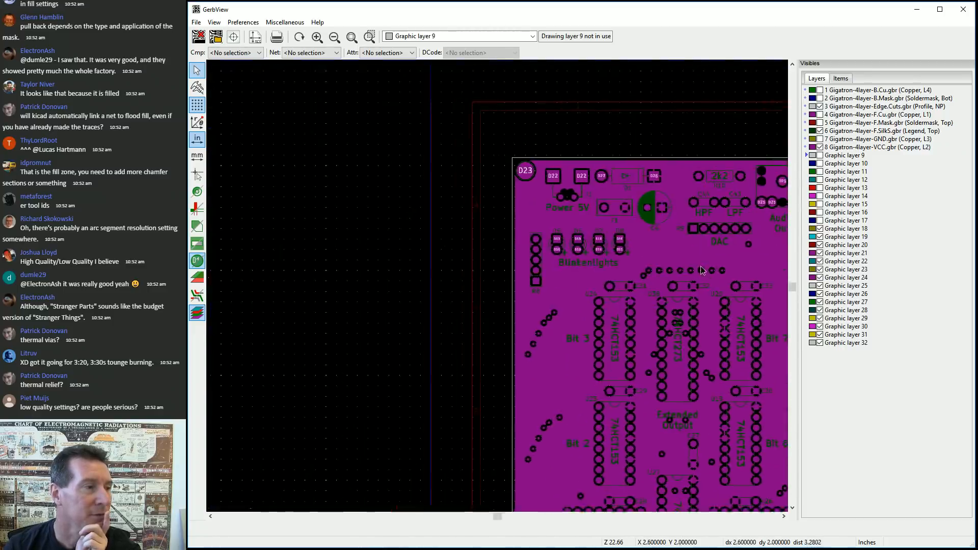
scroll(701, 266, "up", 8)
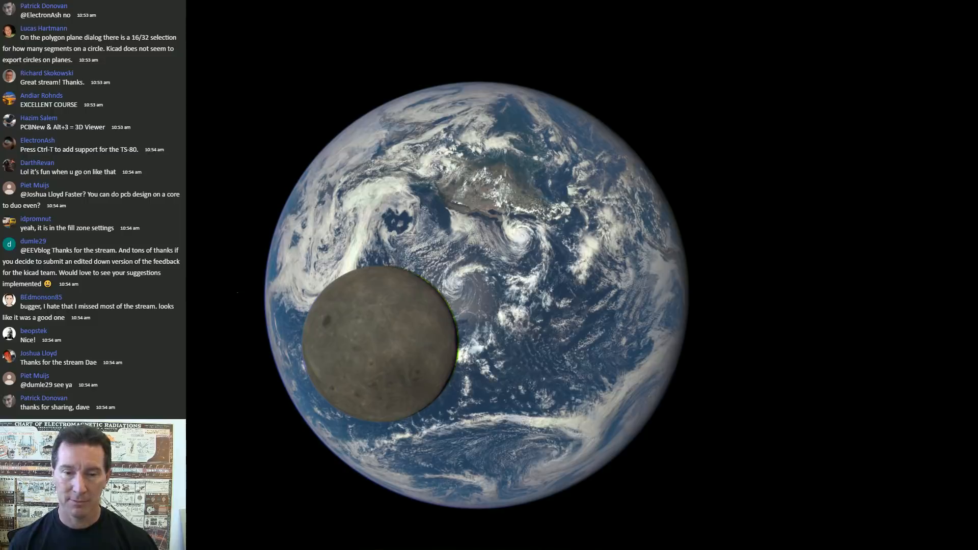
Switch to the KiCad PCB editor and look through its commands and preferences for a measuring tool
key("alt+Tab")
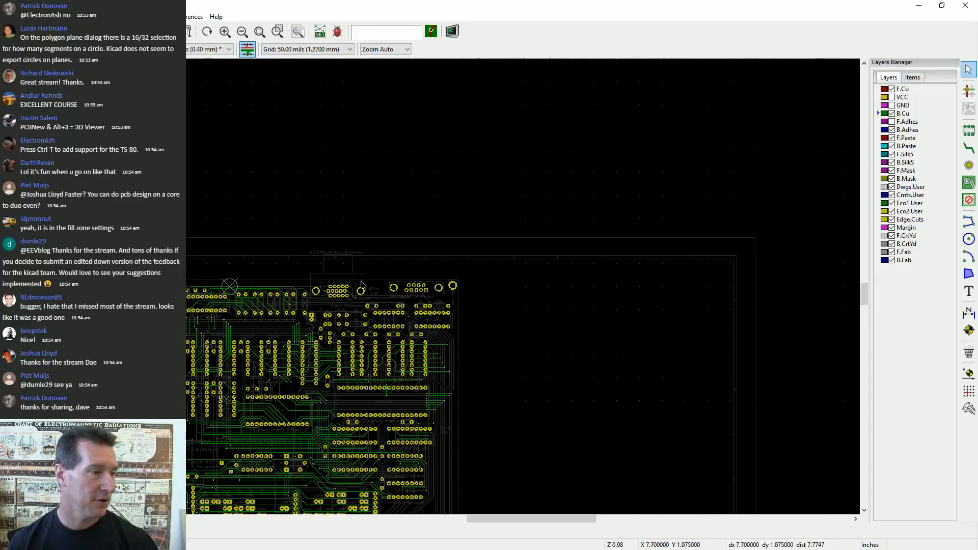
scroll(314, 371, "up", 2)
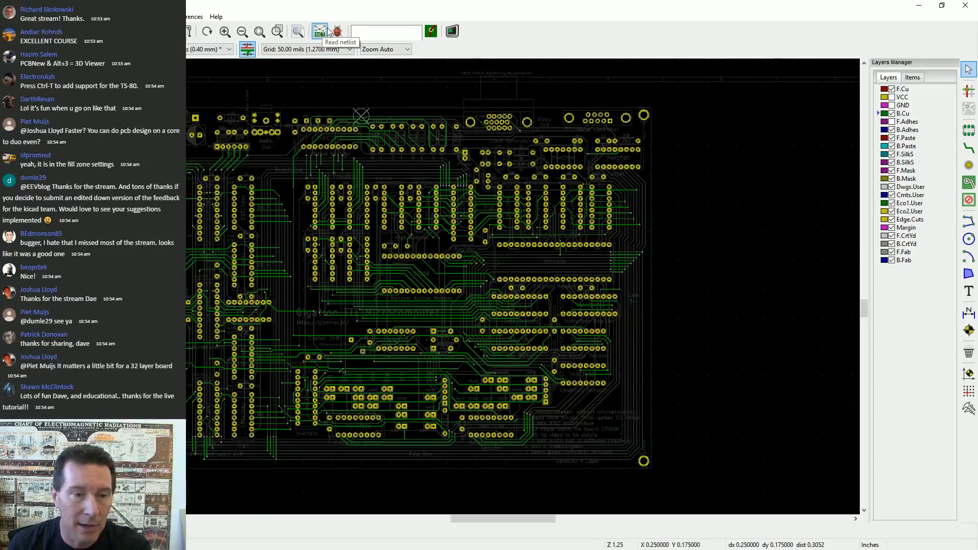
left_click(157, 17)
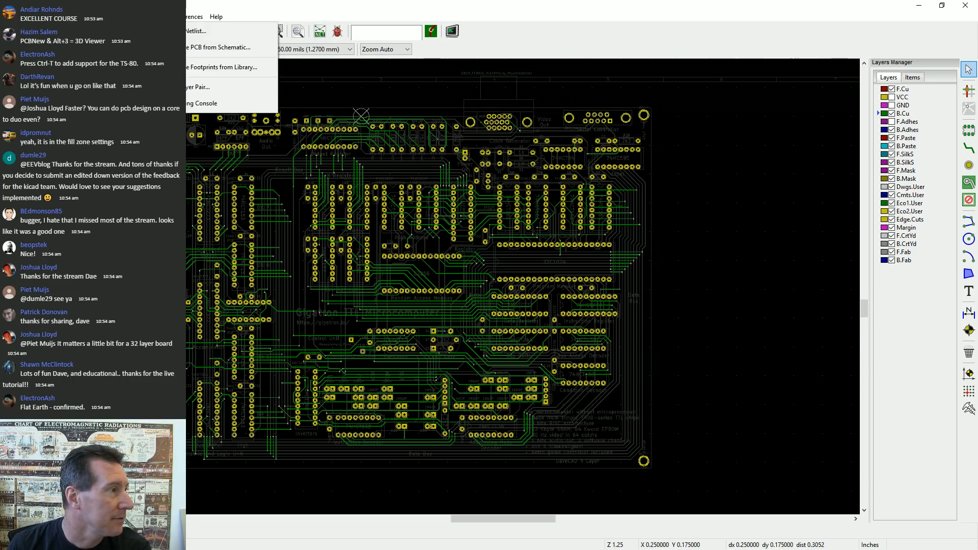
mouse_move(130, 16)
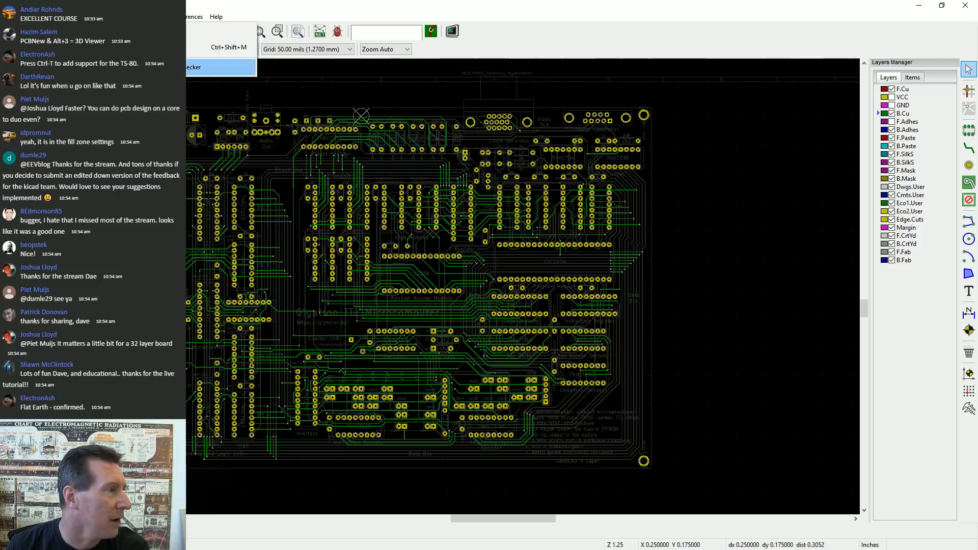
mouse_move(193, 17)
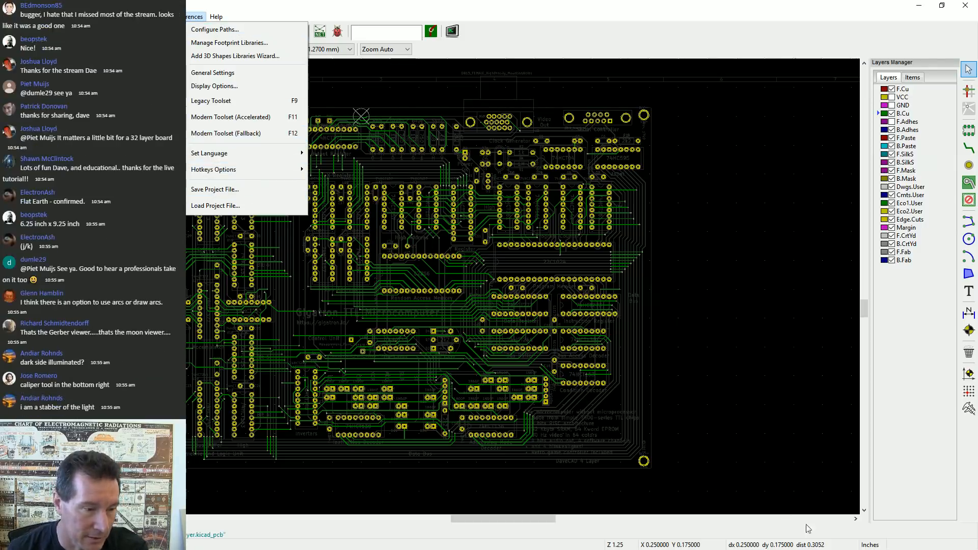
Activate the distance measuring tool and start a measurement at the board's lower edge
left_click(969, 373)
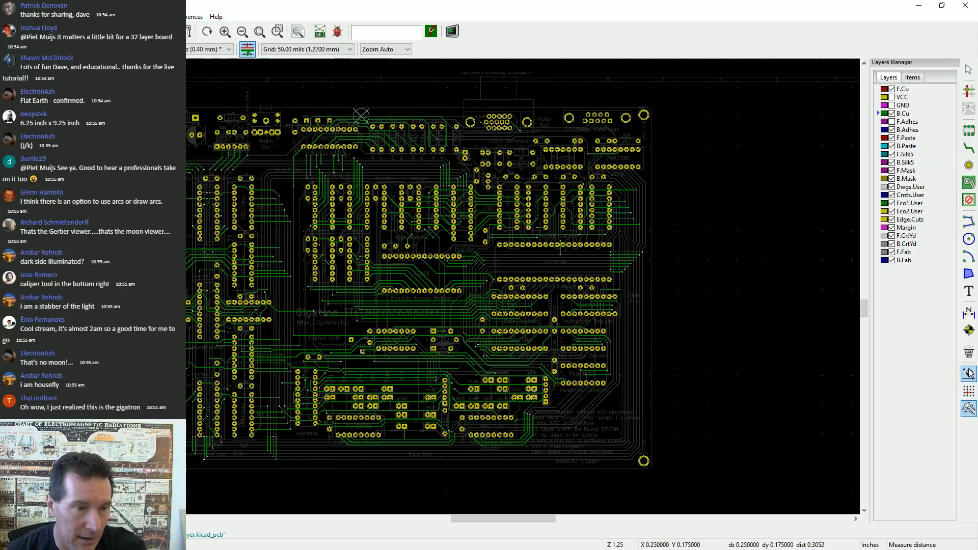
left_click(970, 408)
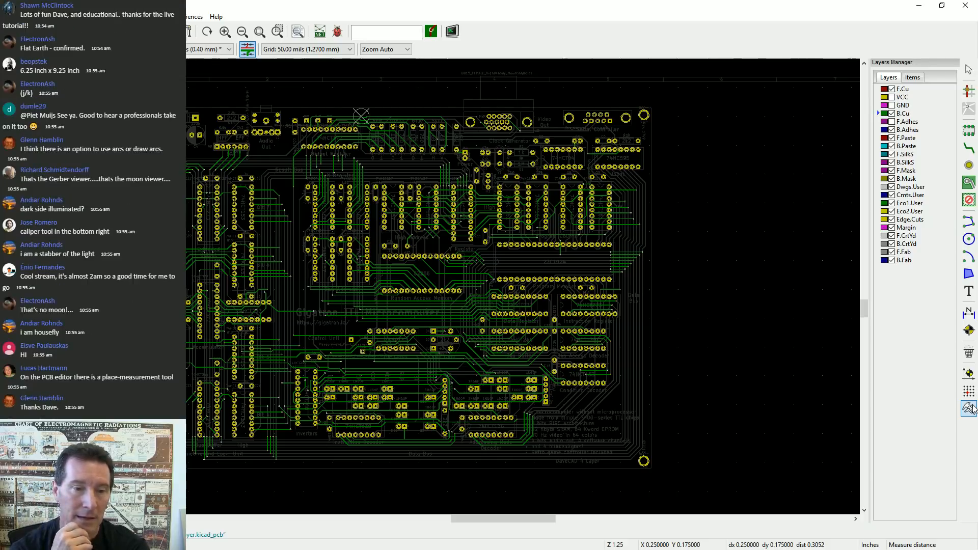
left_click(971, 409)
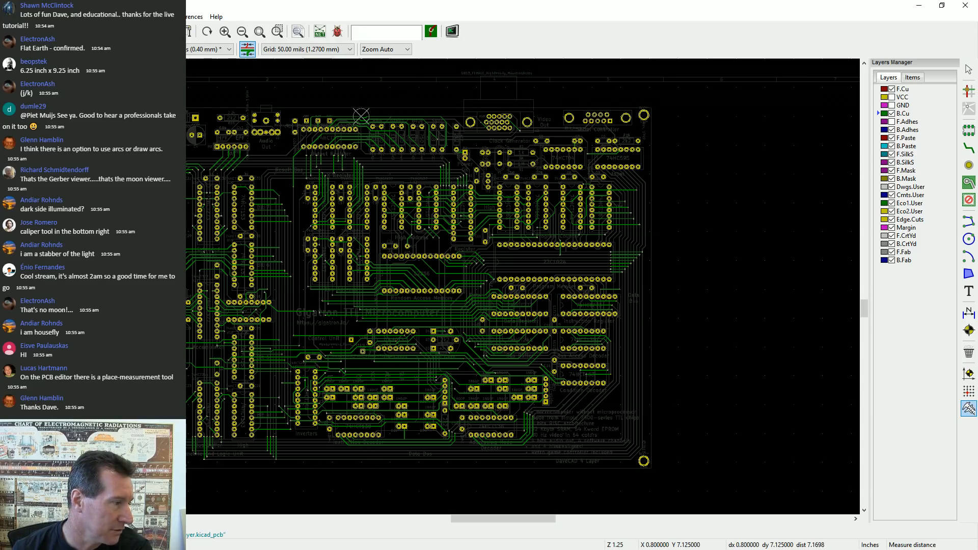
left_click(117, 465)
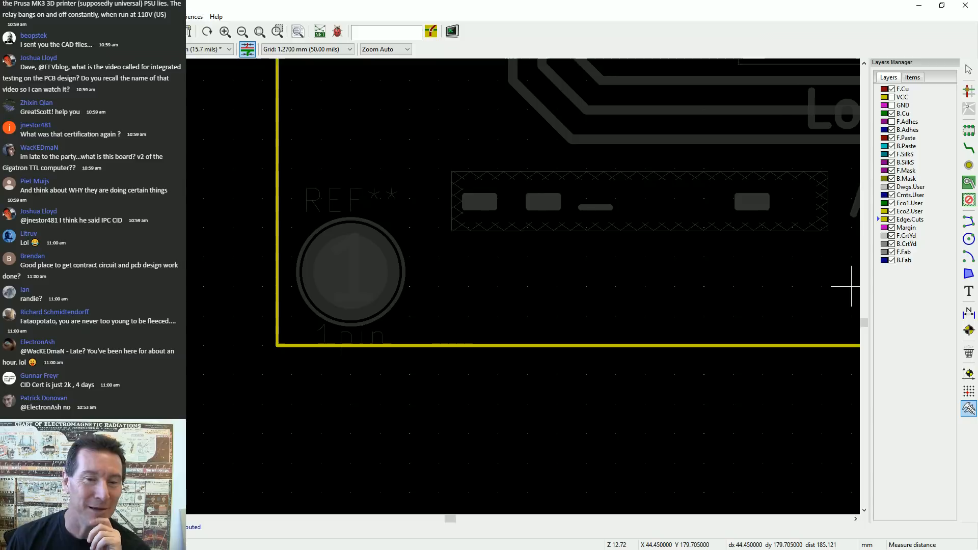
Bring the browser window with PCBShopper into view and enter board dimensions of 9.25 × 6.25 inches
left_click_drag(977, 15, 600, 22)
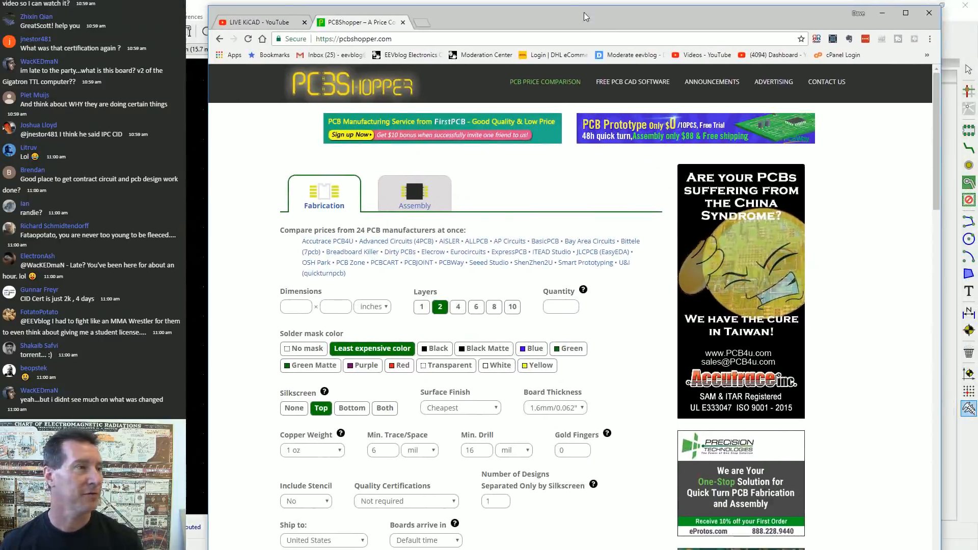
left_click_drag(585, 10, 591, 8)
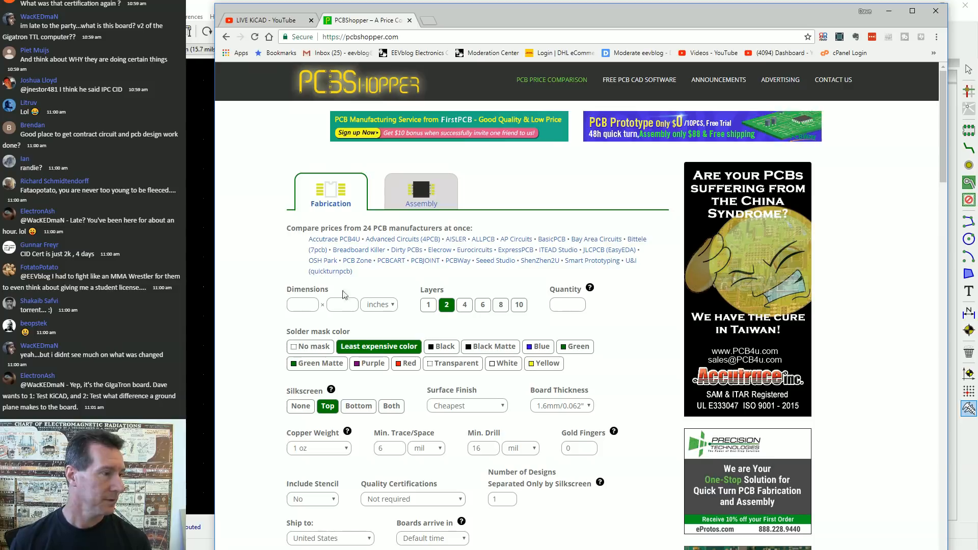
left_click(307, 304)
type("9.25")
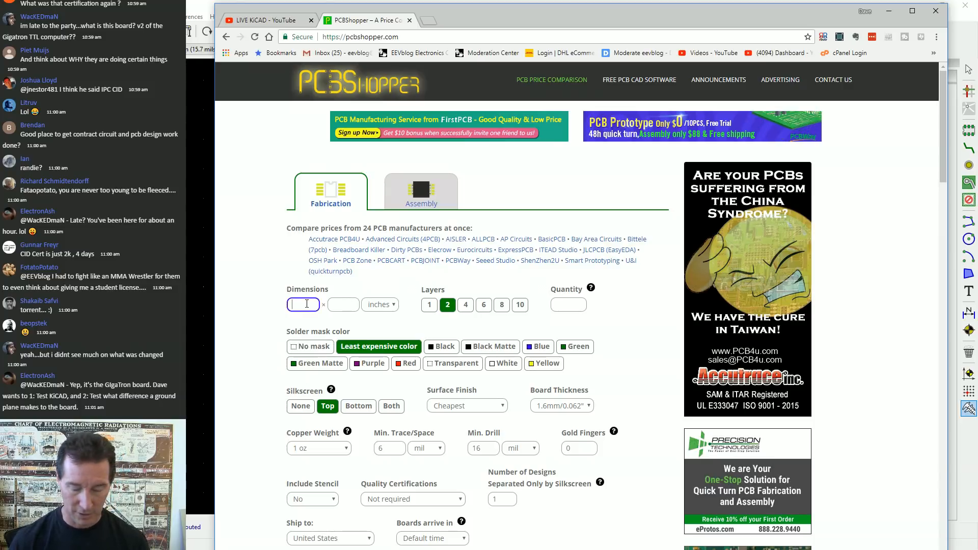
key("Tab")
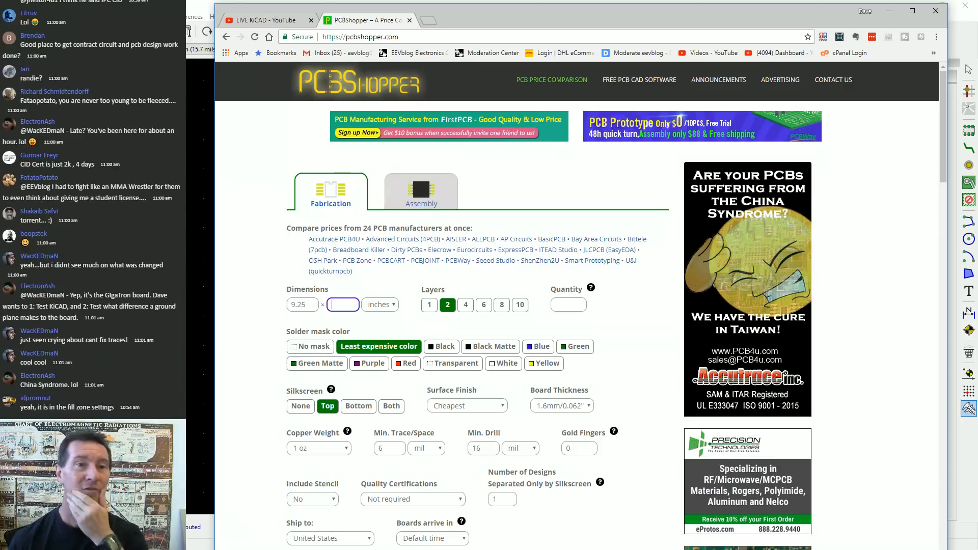
type("6.25")
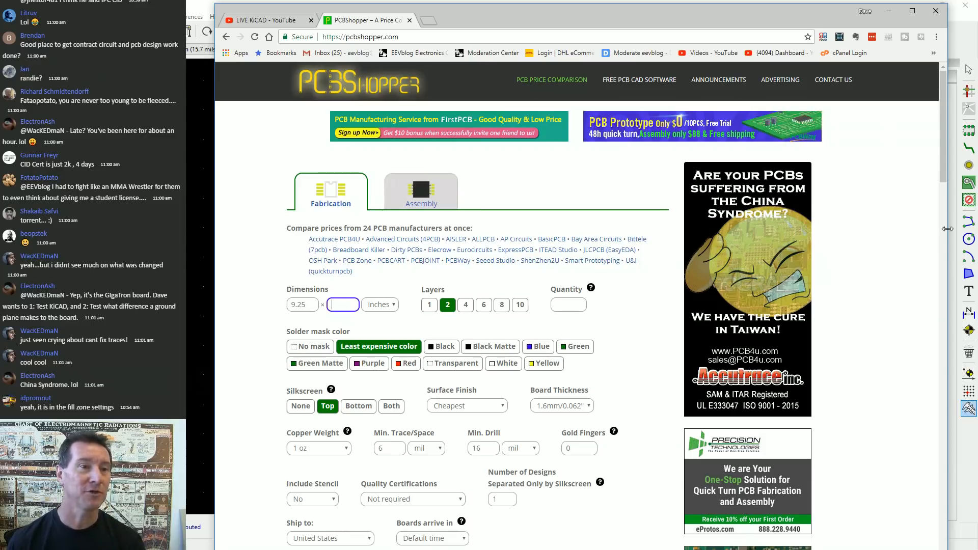
Set the board to 4 layers with a quantity of 1, and check the available board thicknesses
scroll(474, 214, "down", 5)
scroll(474, 214, "up", 3)
left_click(465, 204)
left_click(571, 203)
type("1")
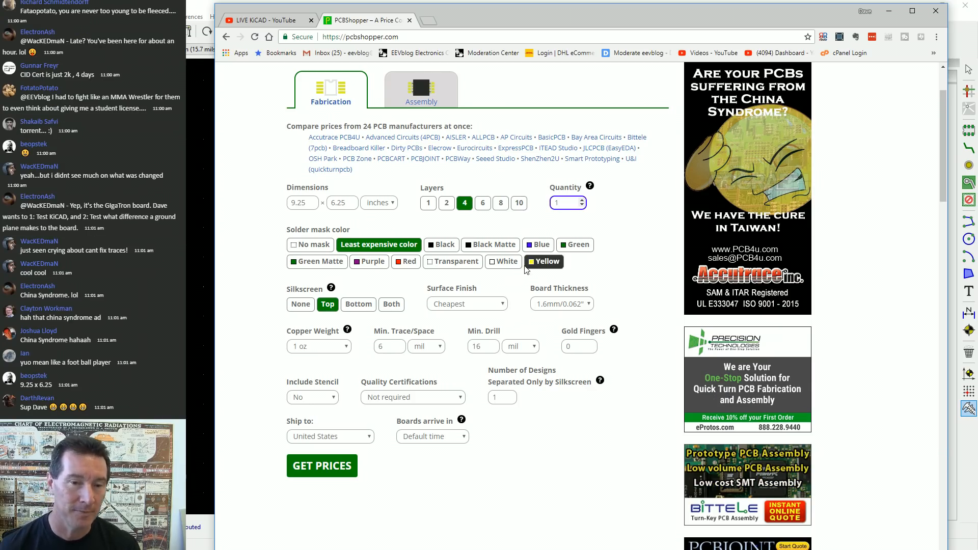
left_click(590, 306)
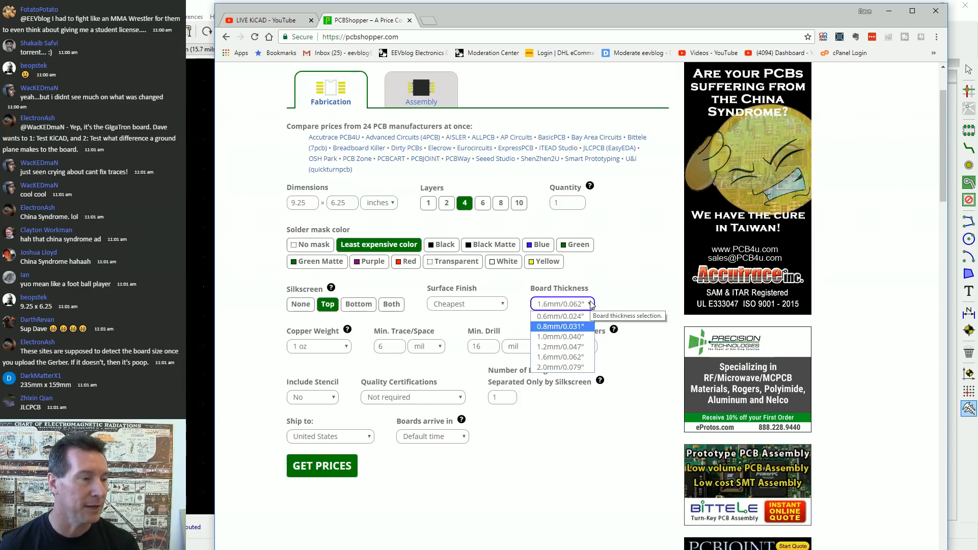
left_click(592, 306)
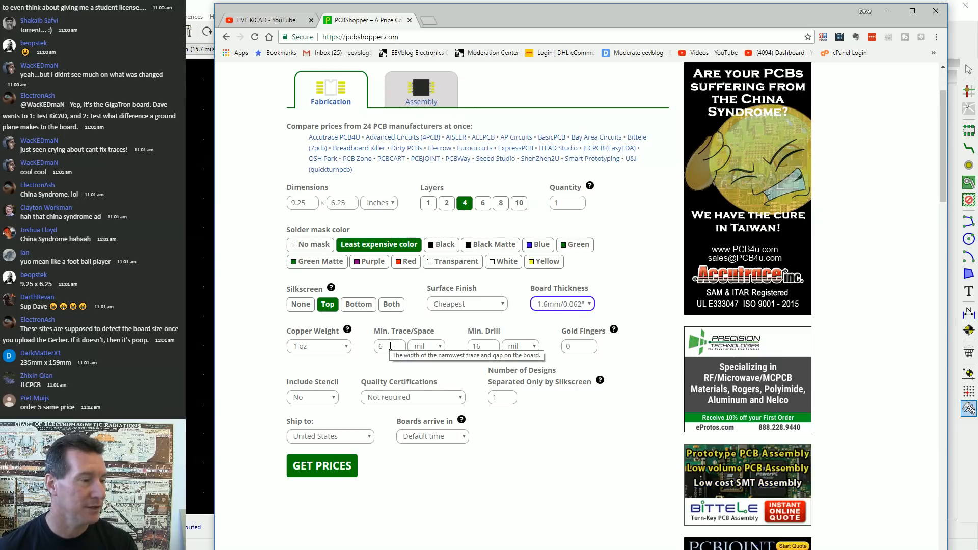
Set the minimum trace/space to 8 mil
left_click(393, 346)
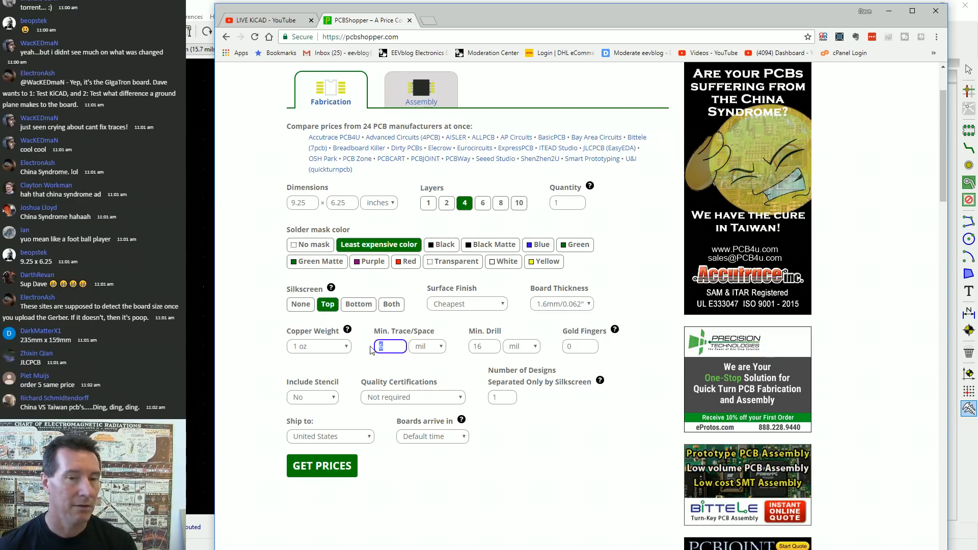
type("10")
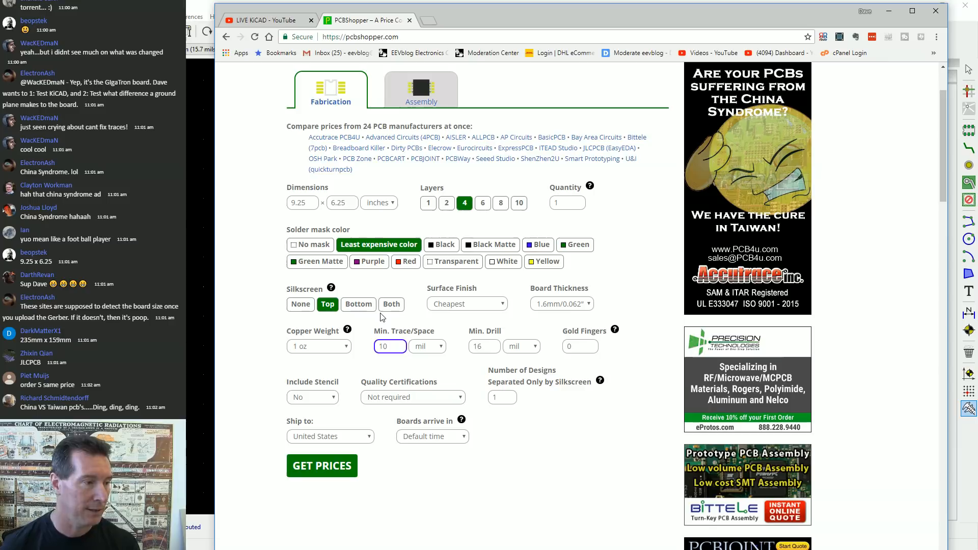
key("BackSpace")
key("BackSpace")
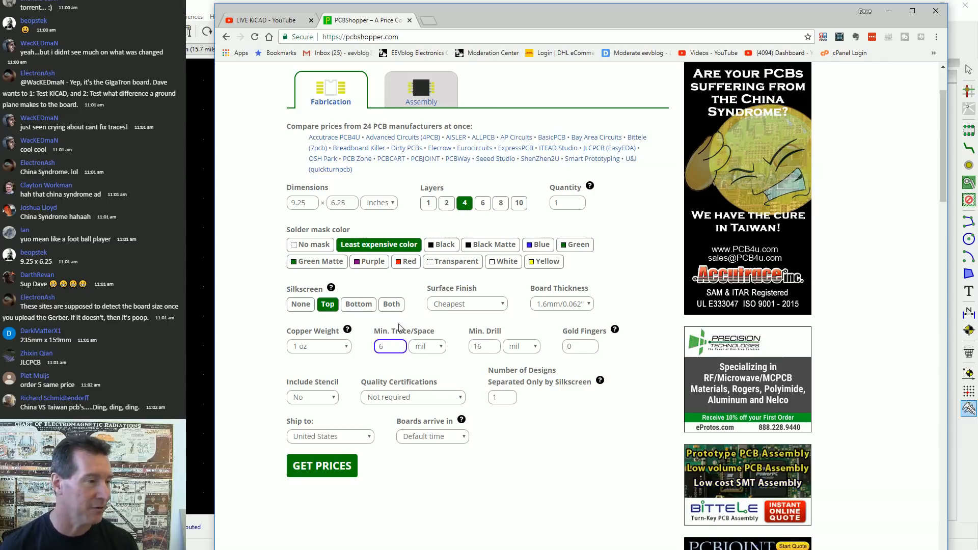
left_click_drag(389, 348, 359, 348)
type("8")
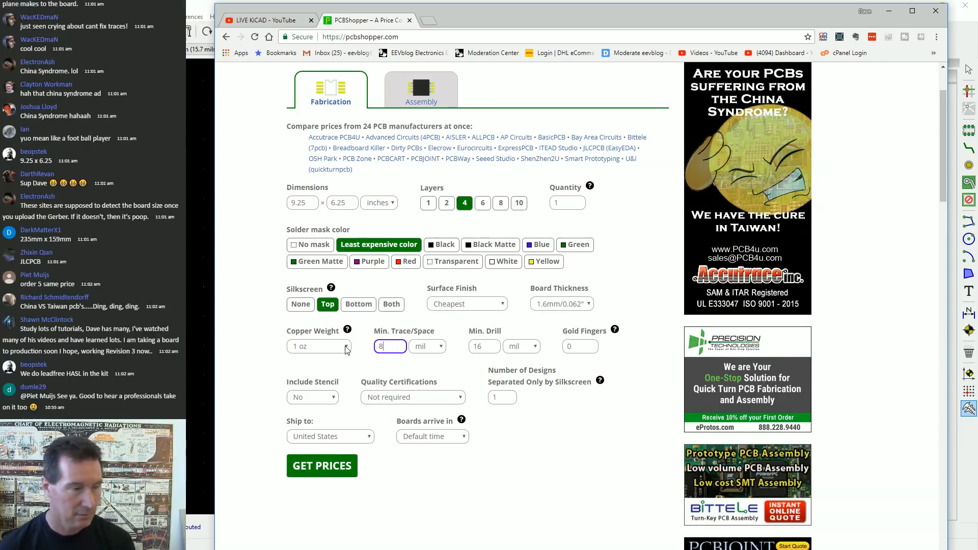
Try mm as the minimum drill unit, return it to mil, and look through the quality certification options
left_click(488, 350)
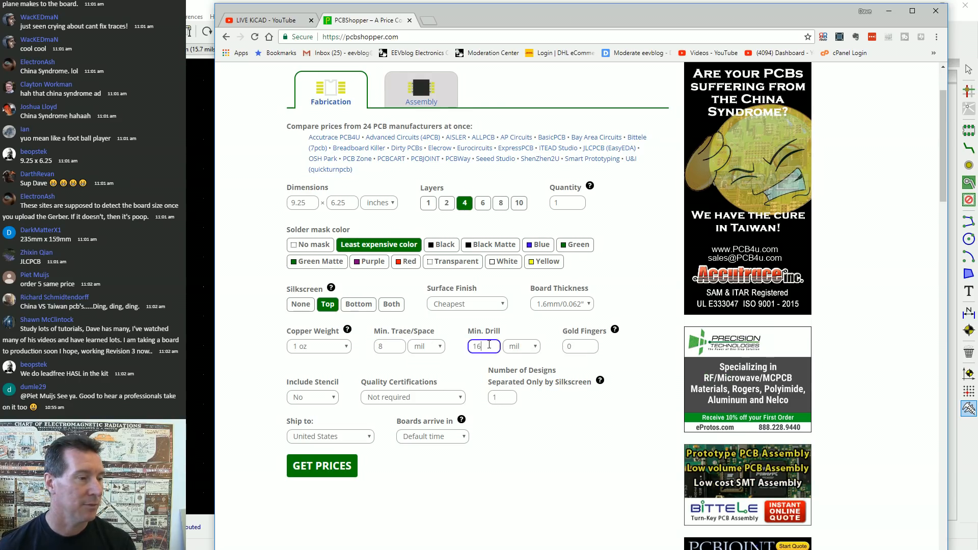
left_click(536, 350)
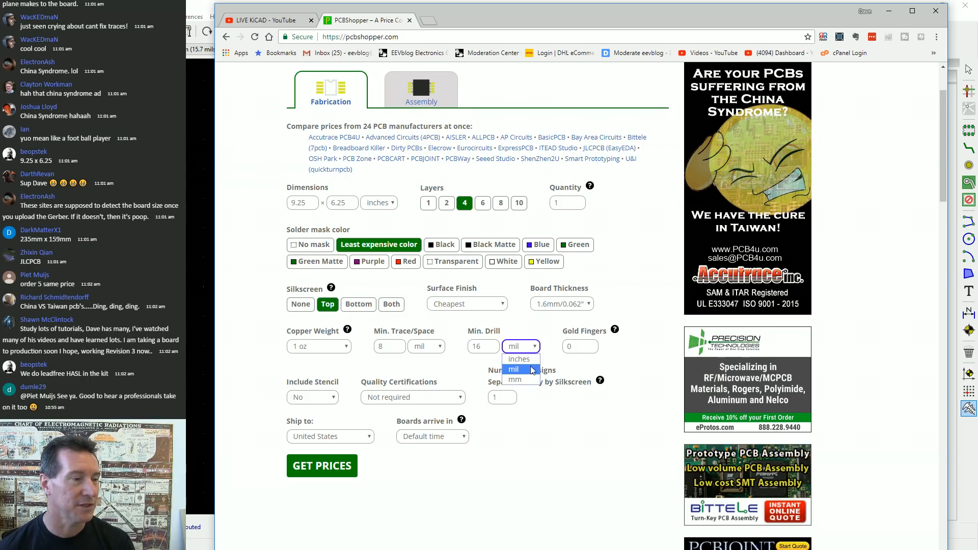
left_click(515, 380)
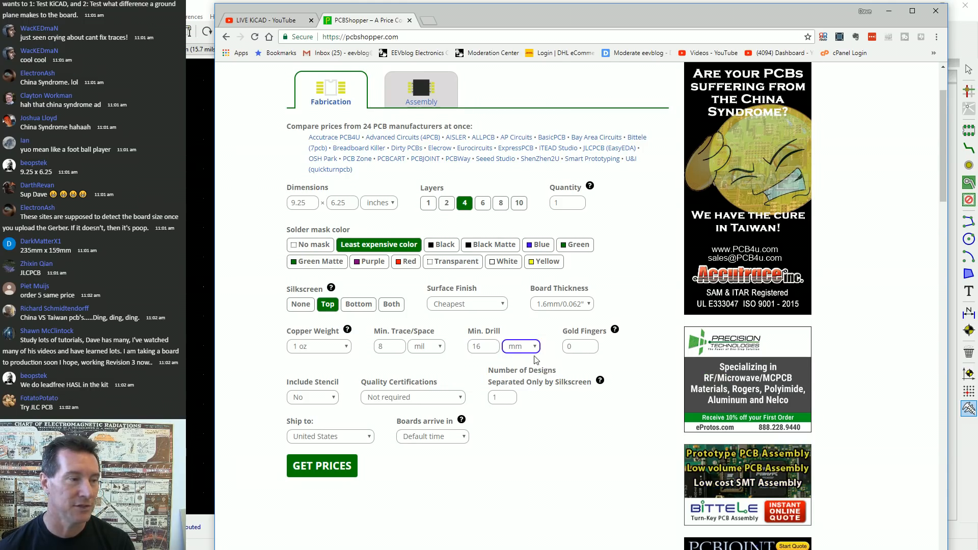
left_click(532, 348)
left_click(514, 369)
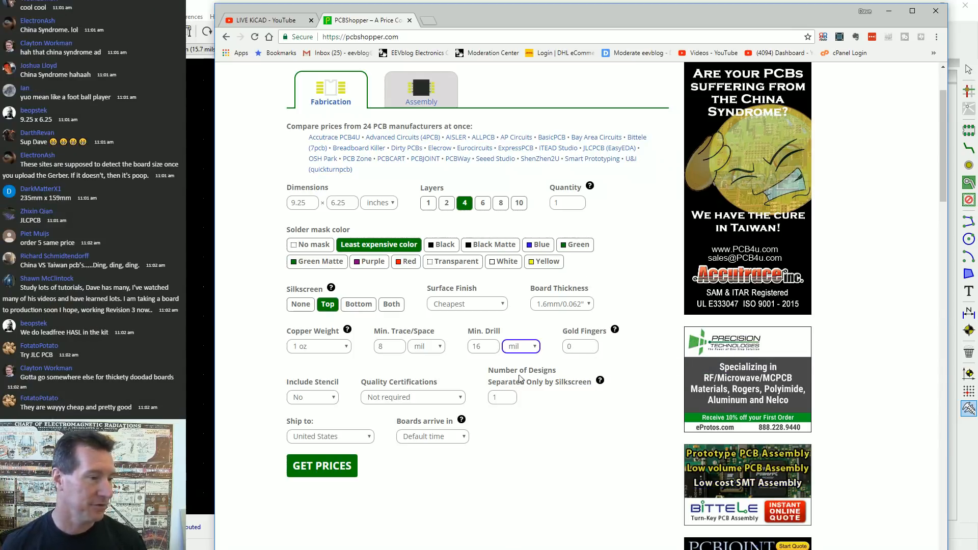
left_click(461, 400)
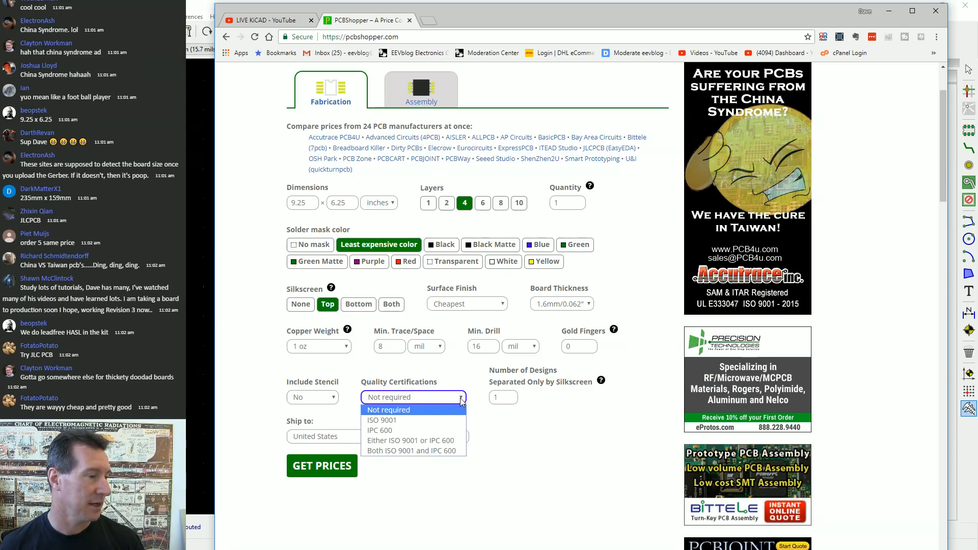
left_click(461, 400)
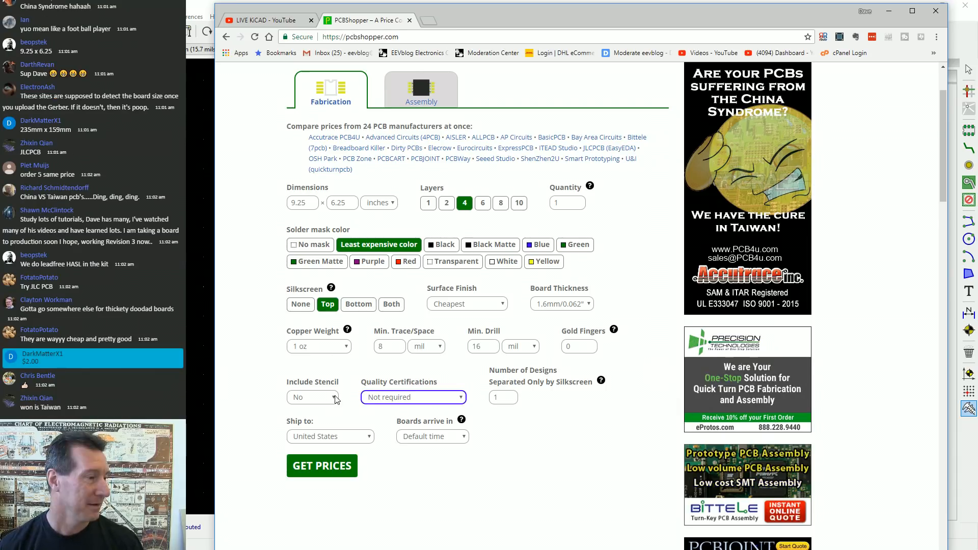
Set the shipping destination to Australia and get the fabrication prices with the surface finish kept at Cheapest
left_click(369, 438)
scroll(336, 278, "up", 20)
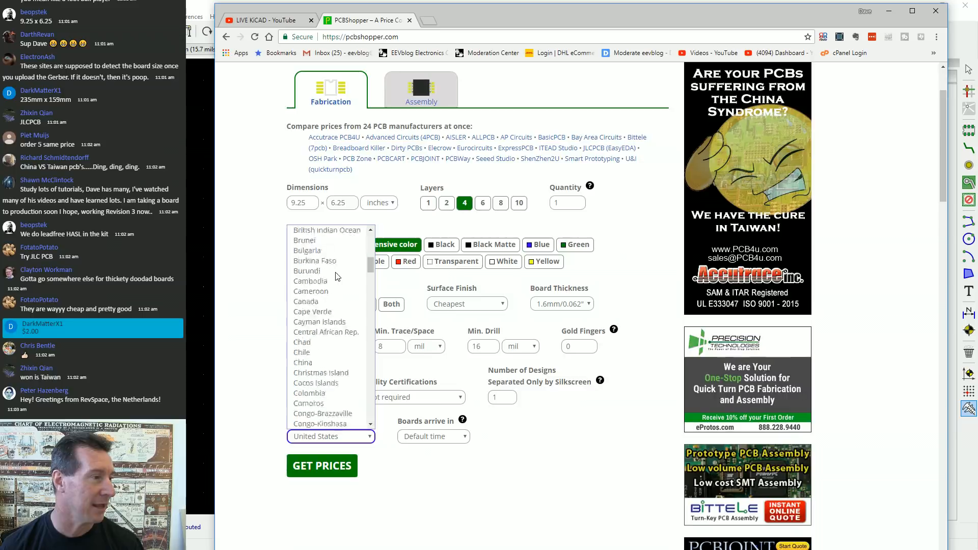
left_click(335, 343)
scroll(510, 522, "up", 1)
scroll(509, 509, "down", 2)
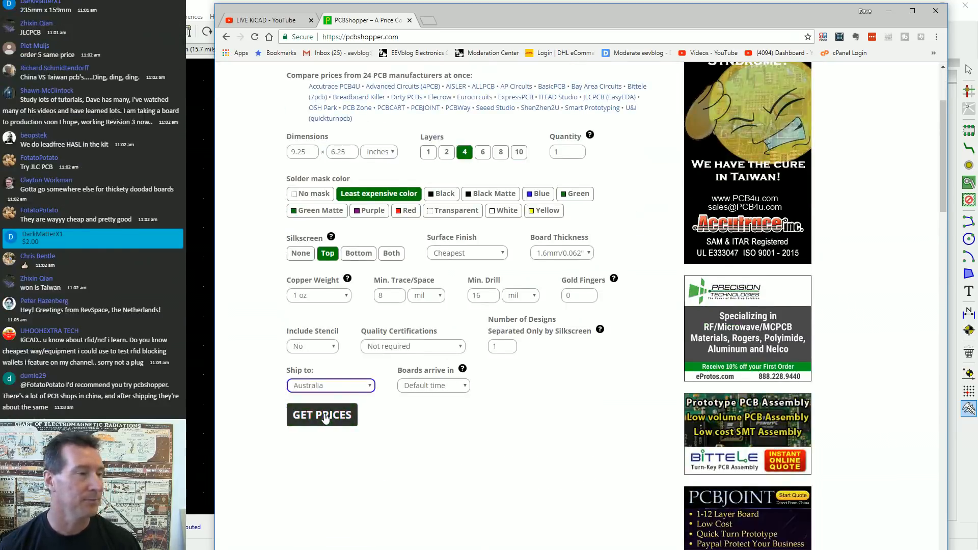
left_click(502, 253)
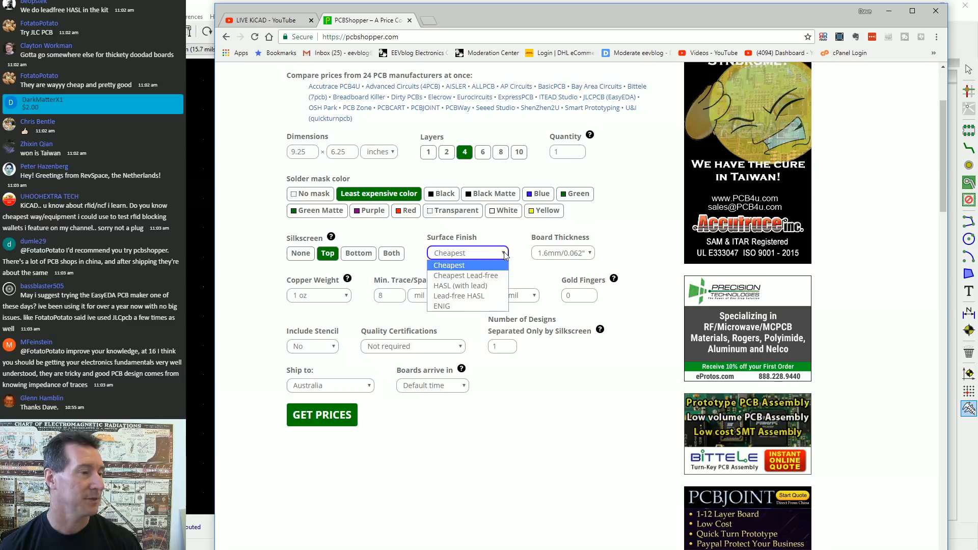
left_click(322, 417)
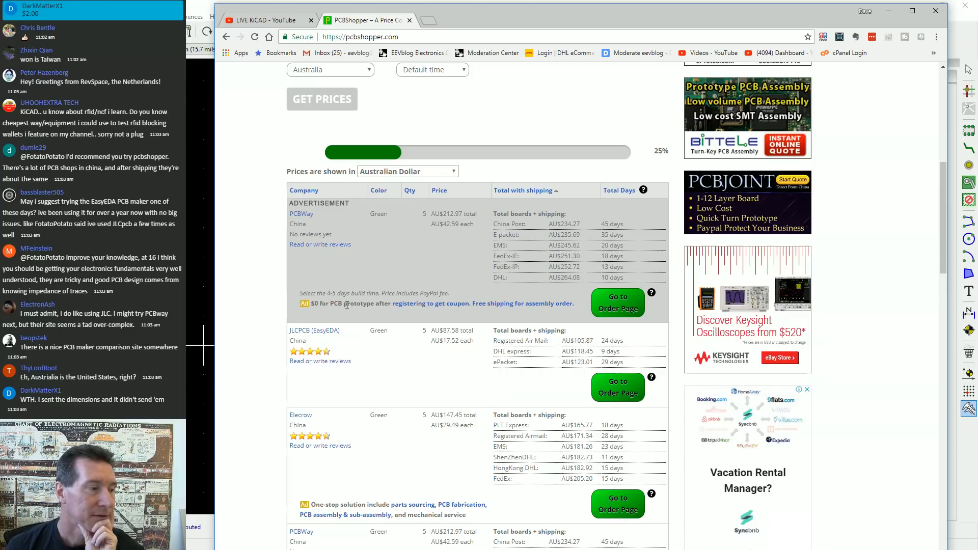
Look through the manufacturers' quotes and shipping options, comparing JLCPCB, ALLPCB and Elecrow with the pricier suppliers
scroll(279, 306, "down", 2)
scroll(279, 306, "down", 5)
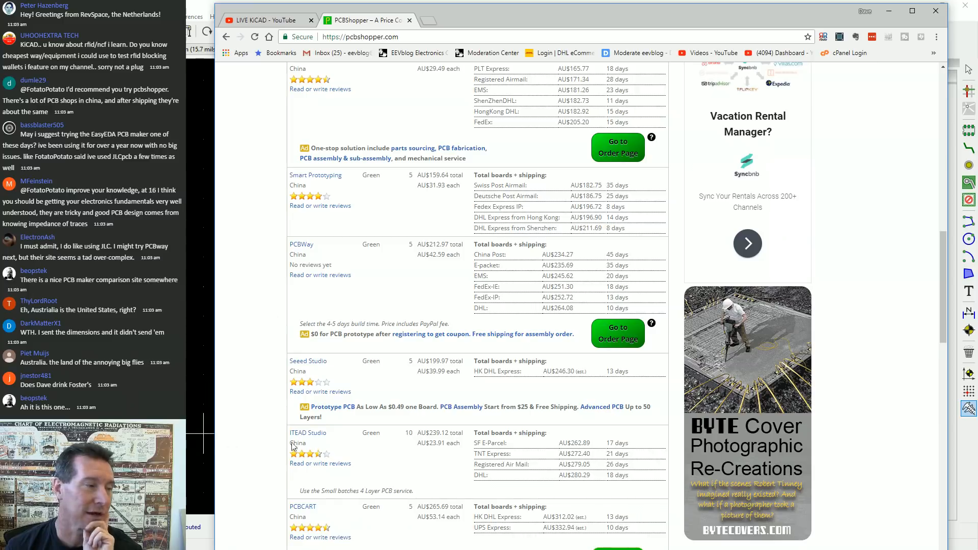
scroll(313, 352, "up", 7)
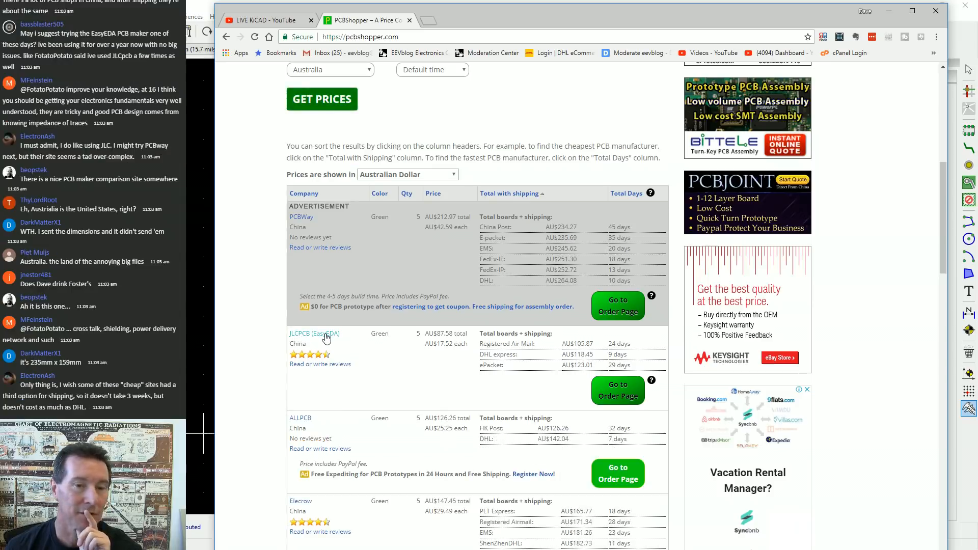
scroll(306, 338, "down", 2)
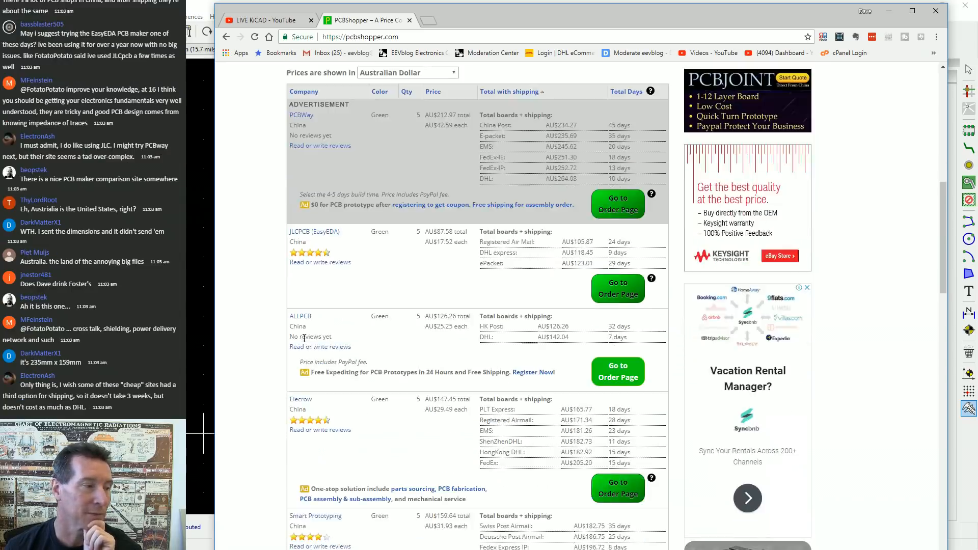
scroll(305, 338, "down", 6)
scroll(306, 340, "up", 7)
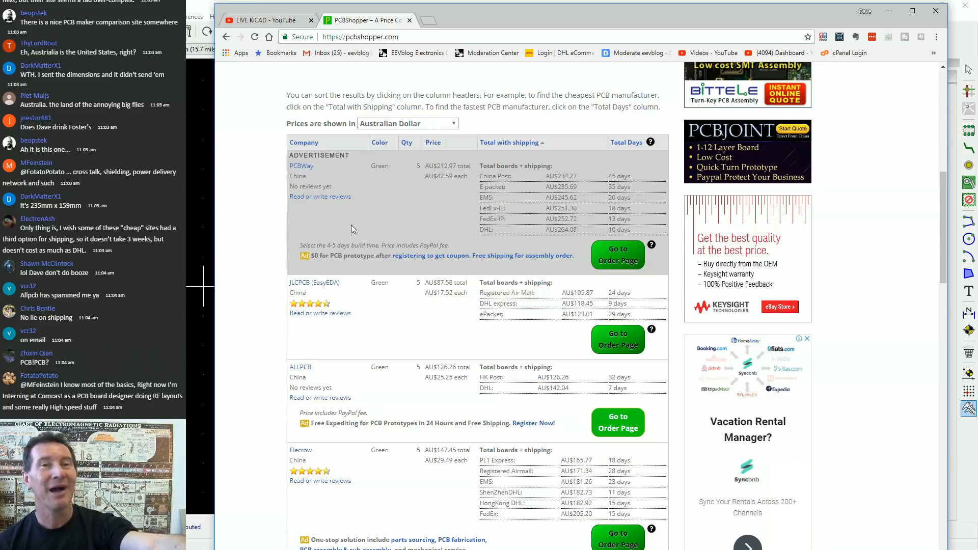
Recheck the board specifications entered in the quote form and return to the price results
scroll(575, 289, "up", 5)
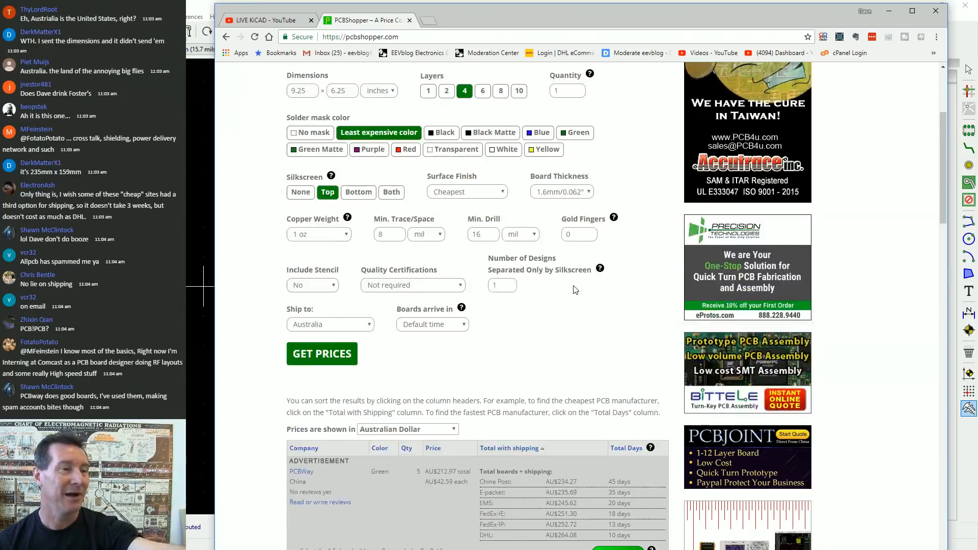
scroll(575, 290, "up", 4)
scroll(560, 293, "down", 10)
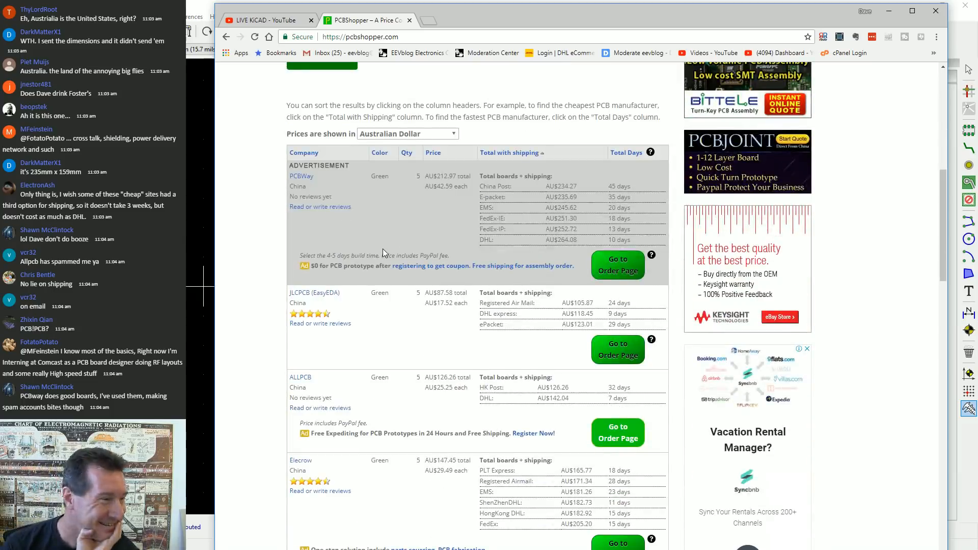
Examine the full price list from the cheapest quote down to the most expensive manufacturer
scroll(322, 249, "down", 1)
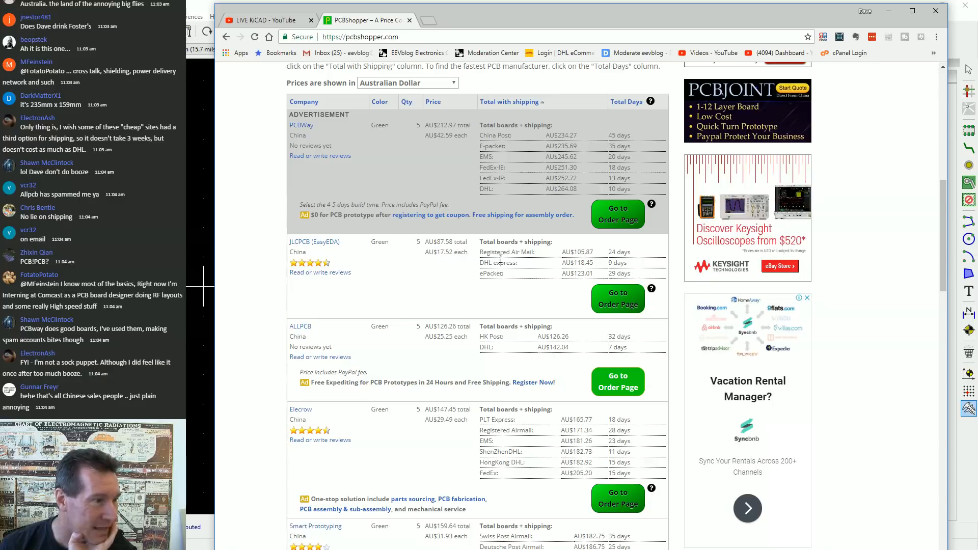
scroll(520, 328, "down", 10)
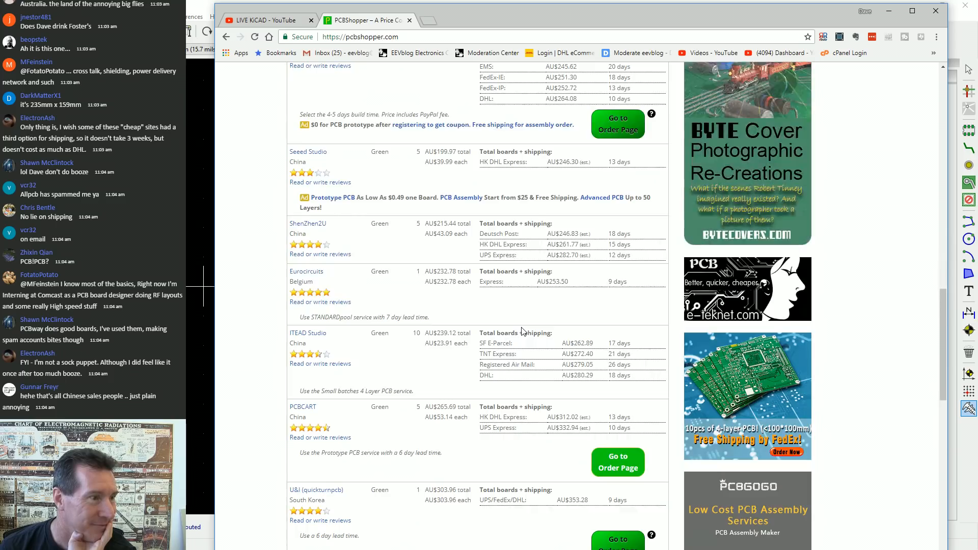
scroll(521, 330, "down", 7)
scroll(524, 331, "down", 5)
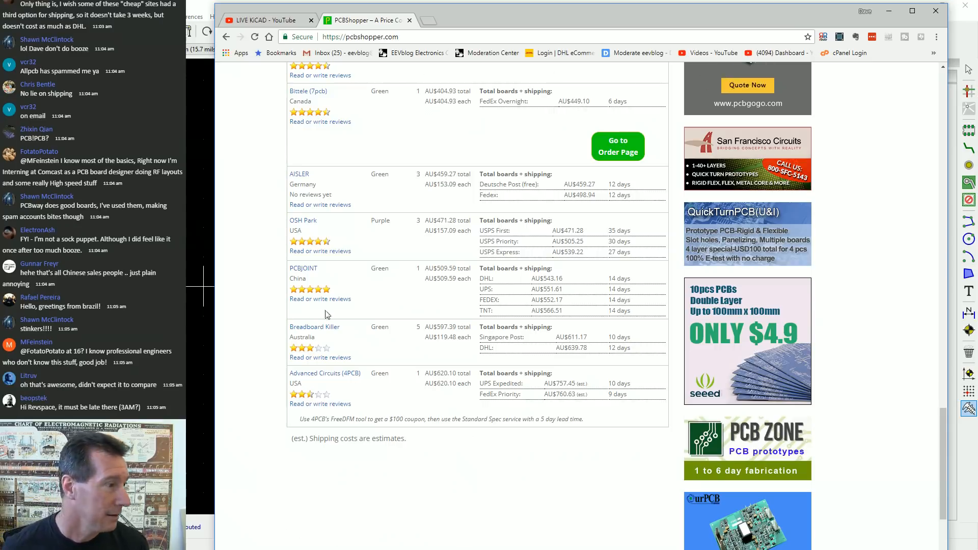
Compare the mid-priced manufacturers and highlight the HK DHL Express price in the Dirty PCBs quote
scroll(360, 312, "up", 4)
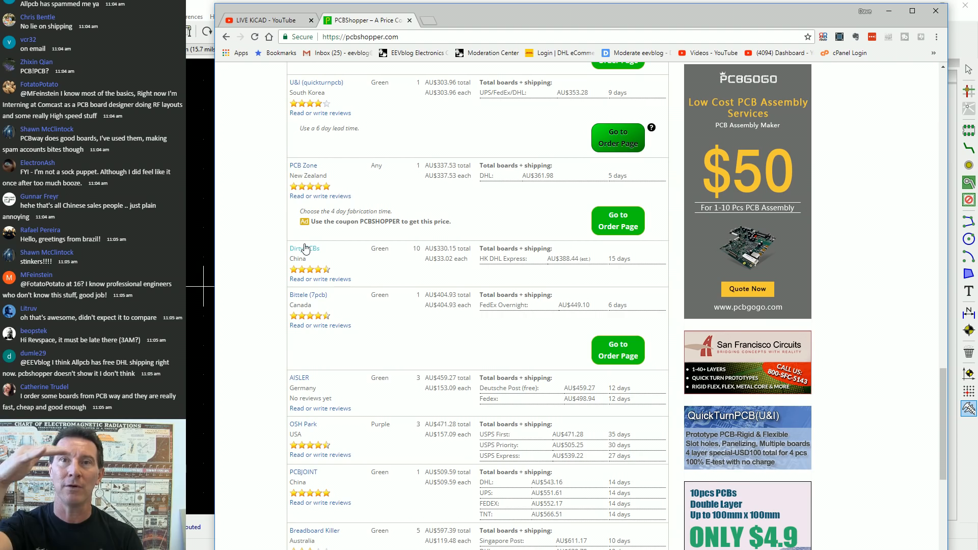
scroll(337, 193, "up", 2)
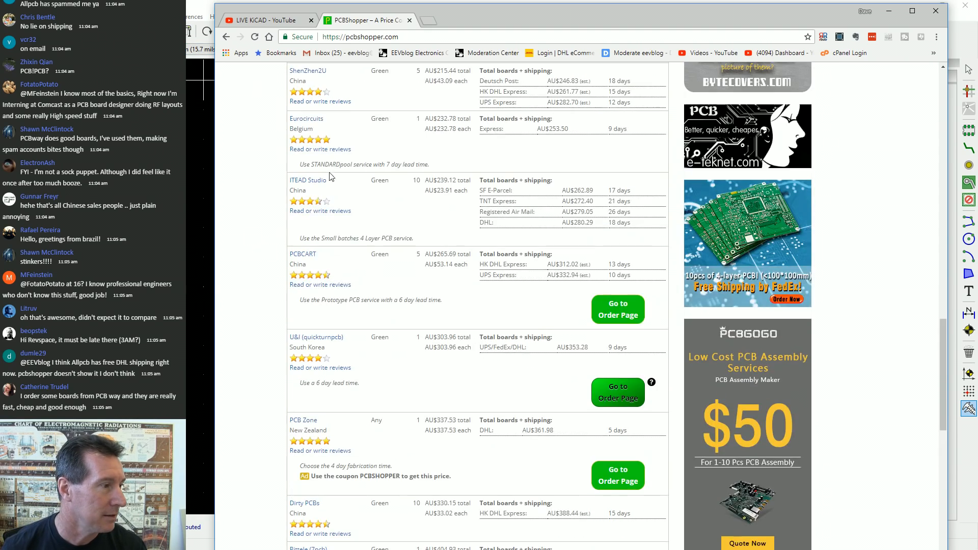
scroll(336, 192, "down", 1)
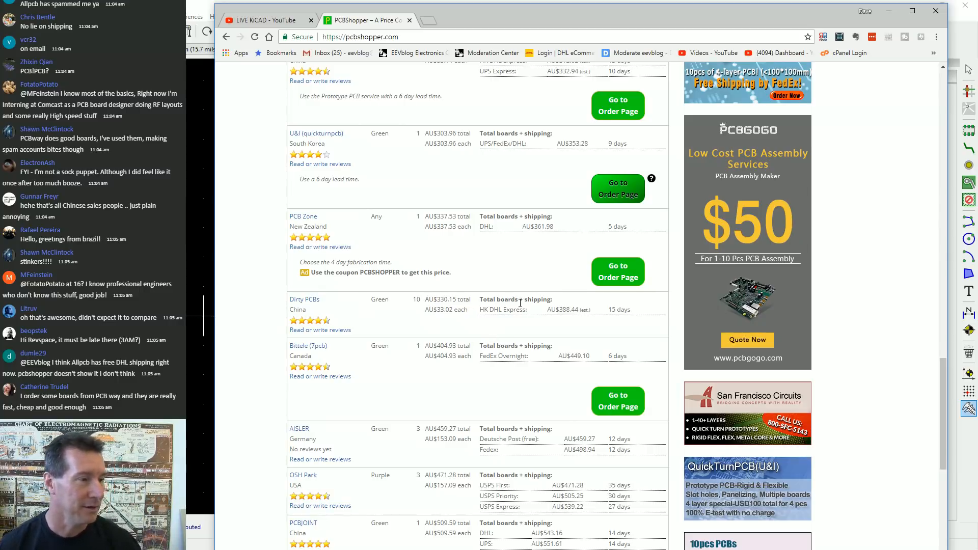
left_click_drag(559, 309, 576, 310)
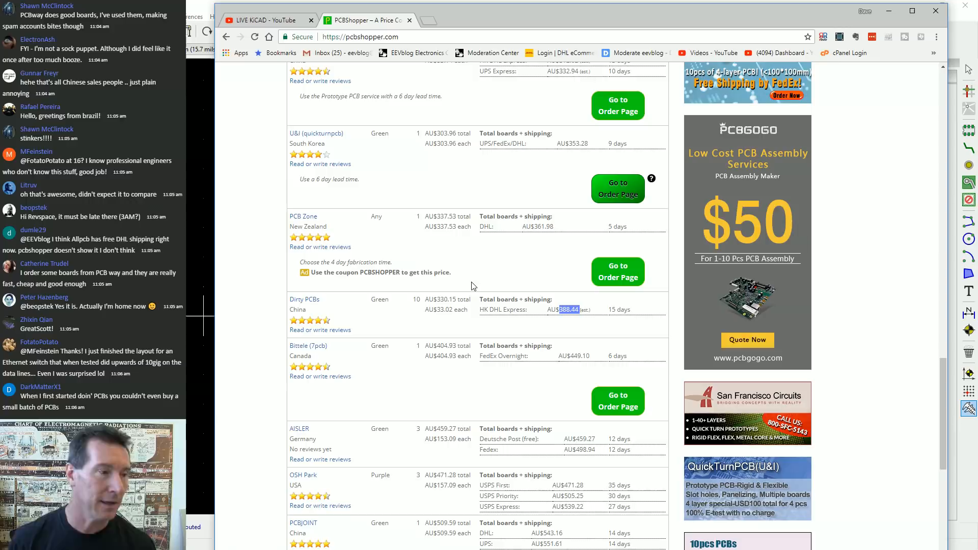
Return to the cheapest quotes, highlight JLCPCB's total board price to examine it, and clear the selection
scroll(456, 262, "up", 15)
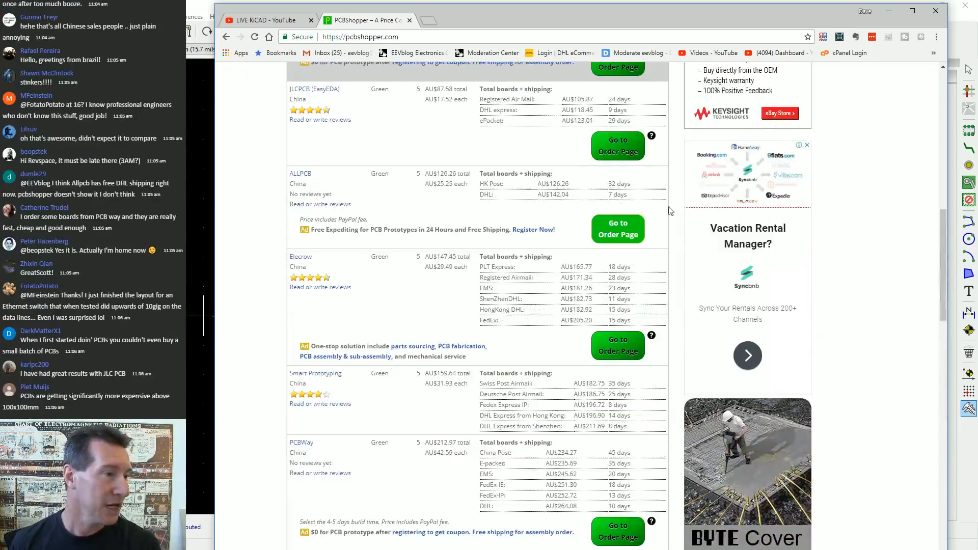
scroll(467, 256, "up", 4)
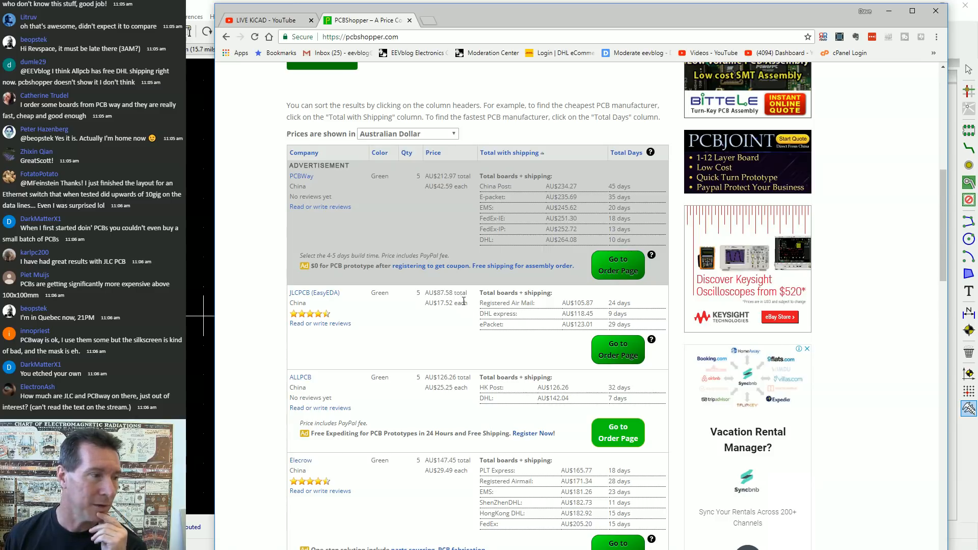
left_click_drag(434, 292, 453, 293)
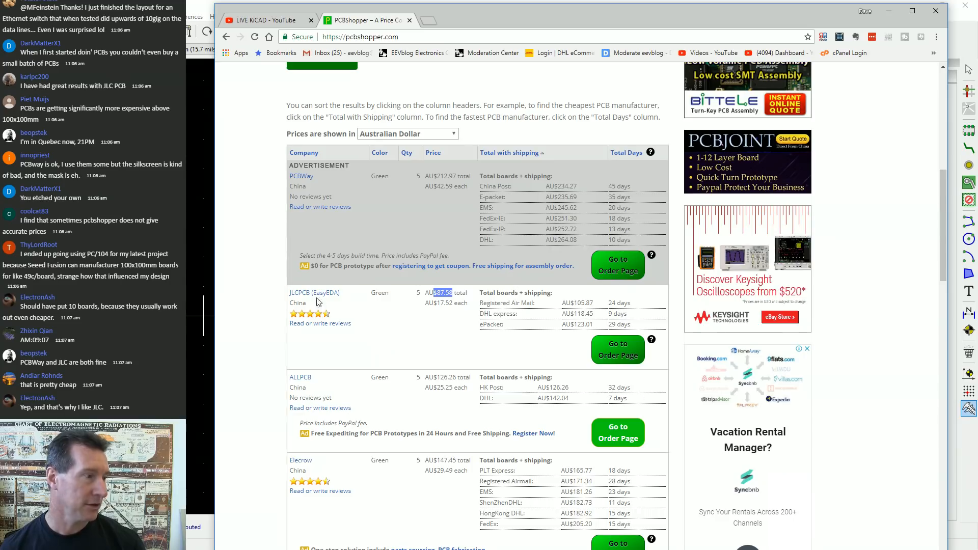
scroll(404, 317, "down", 1)
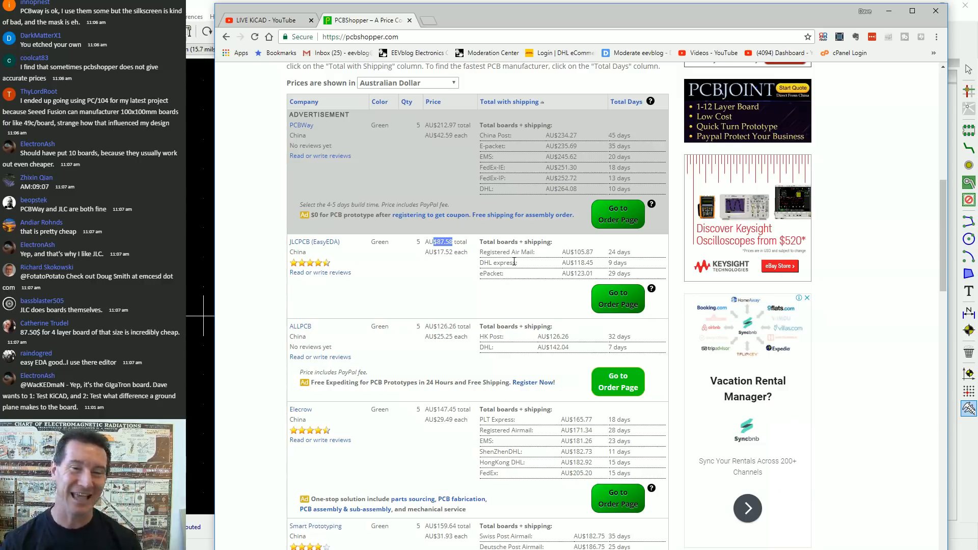
left_click(478, 277)
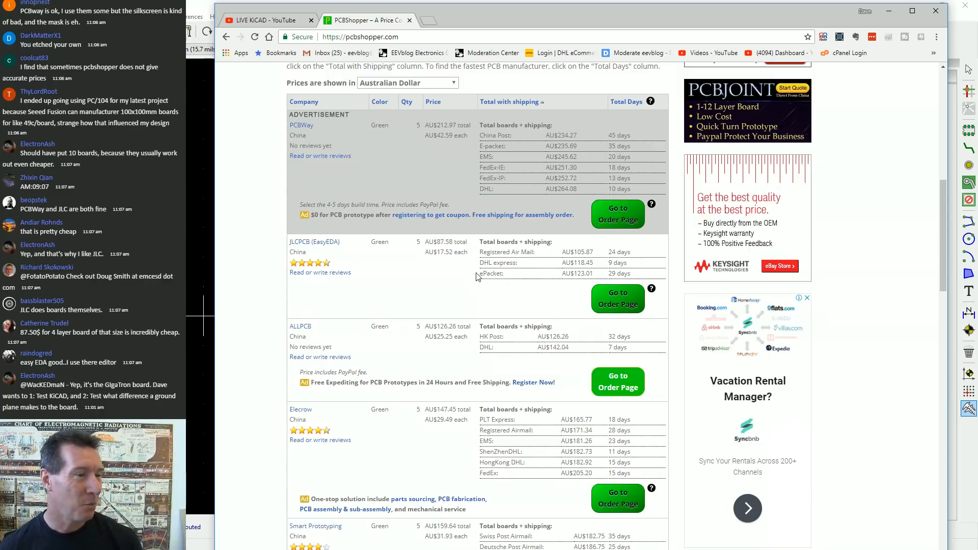
Compare the shipping options and delivery times of PCBWay, JLCPCB, ALLPCB and Elecrow once more
scroll(488, 267, "up", 2)
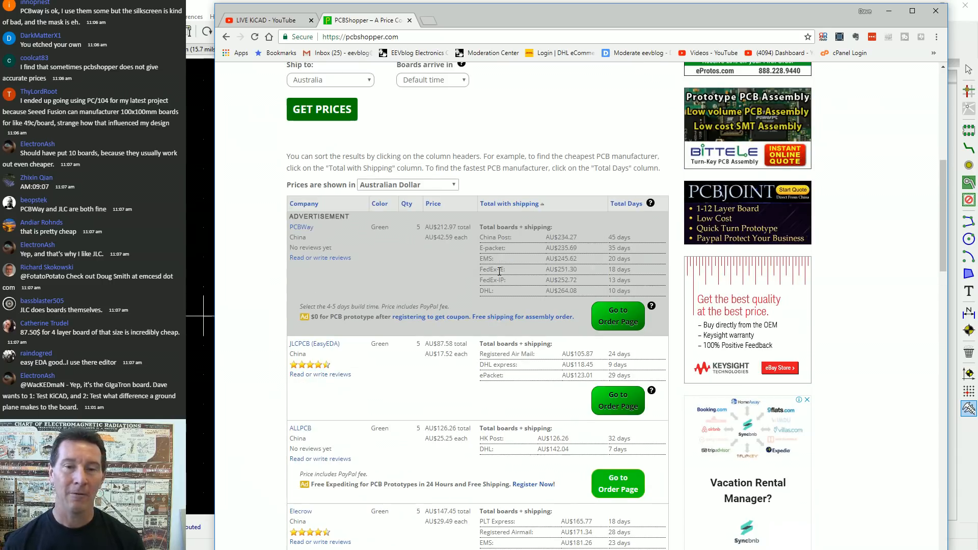
scroll(502, 269, "down", 1)
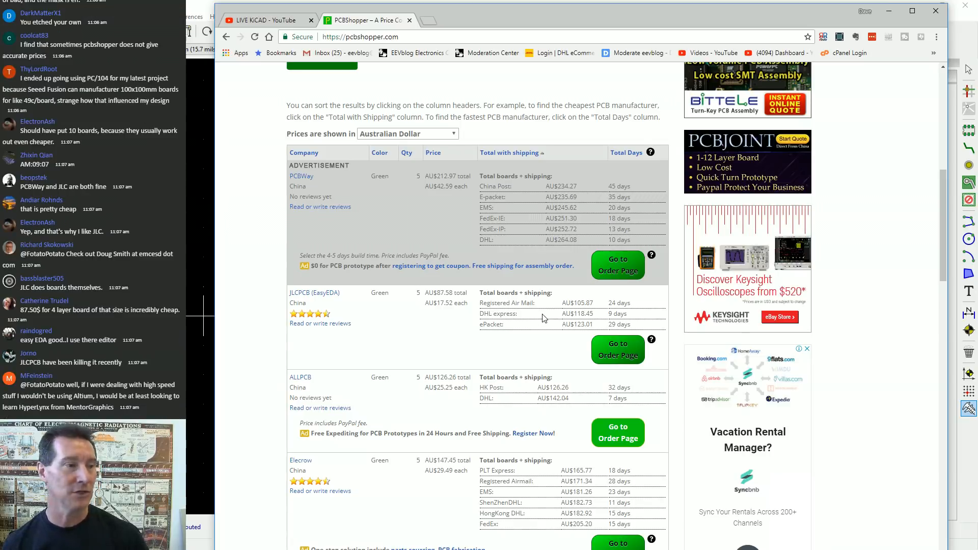
scroll(535, 318, "down", 1)
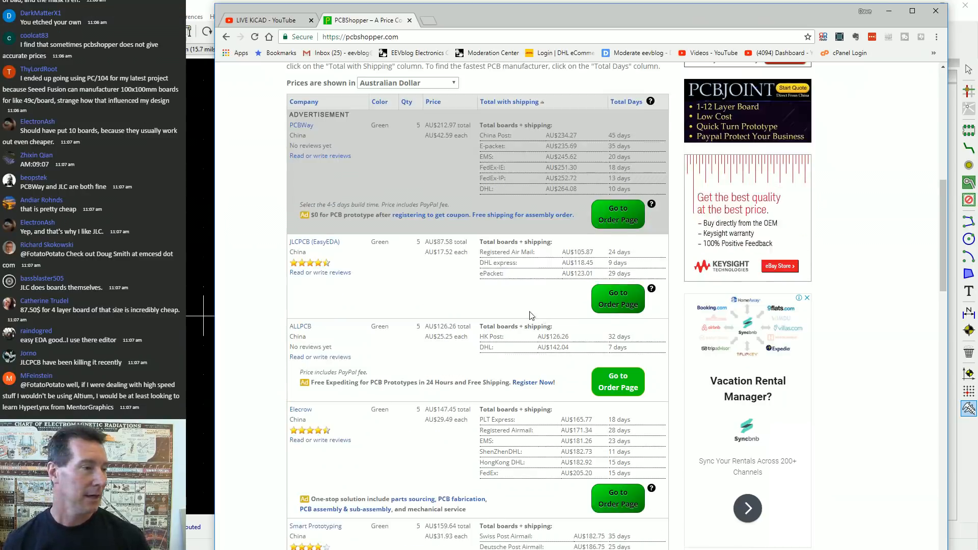
scroll(533, 315, "down", 1)
scroll(530, 311, "down", 1)
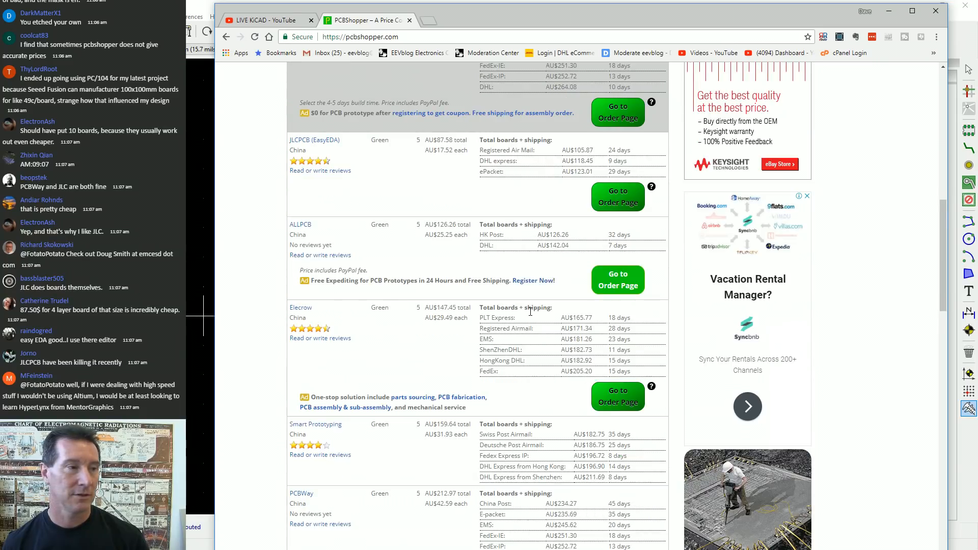
scroll(530, 312, "up", 2)
scroll(530, 314, "up", 1)
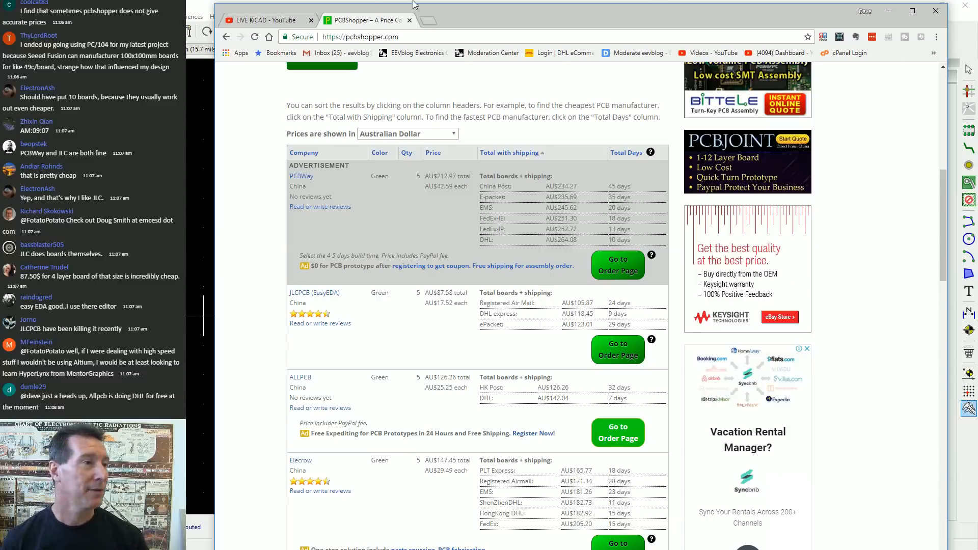
Move the browser window out of the way to return to the board layout in KiCad's PCB editor
left_click_drag(458, 4, 977, 71)
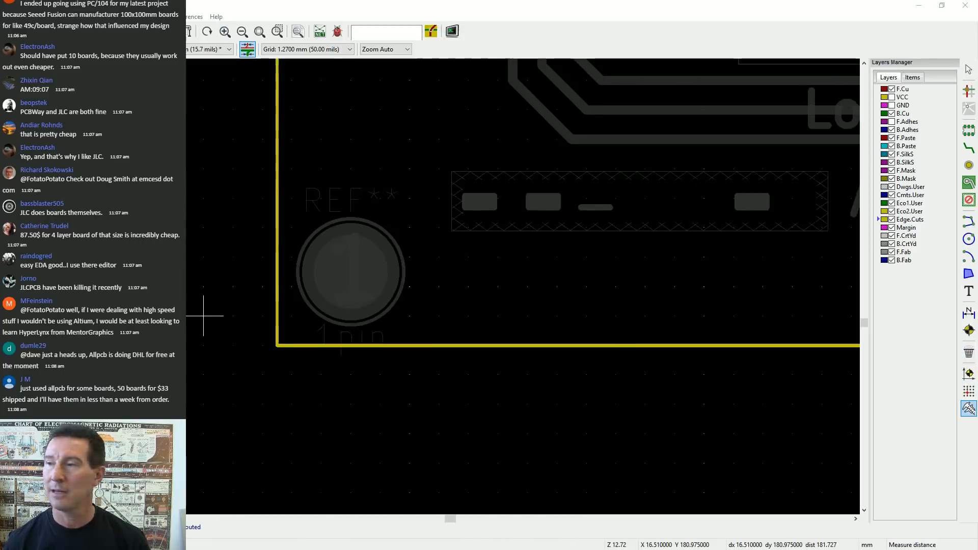